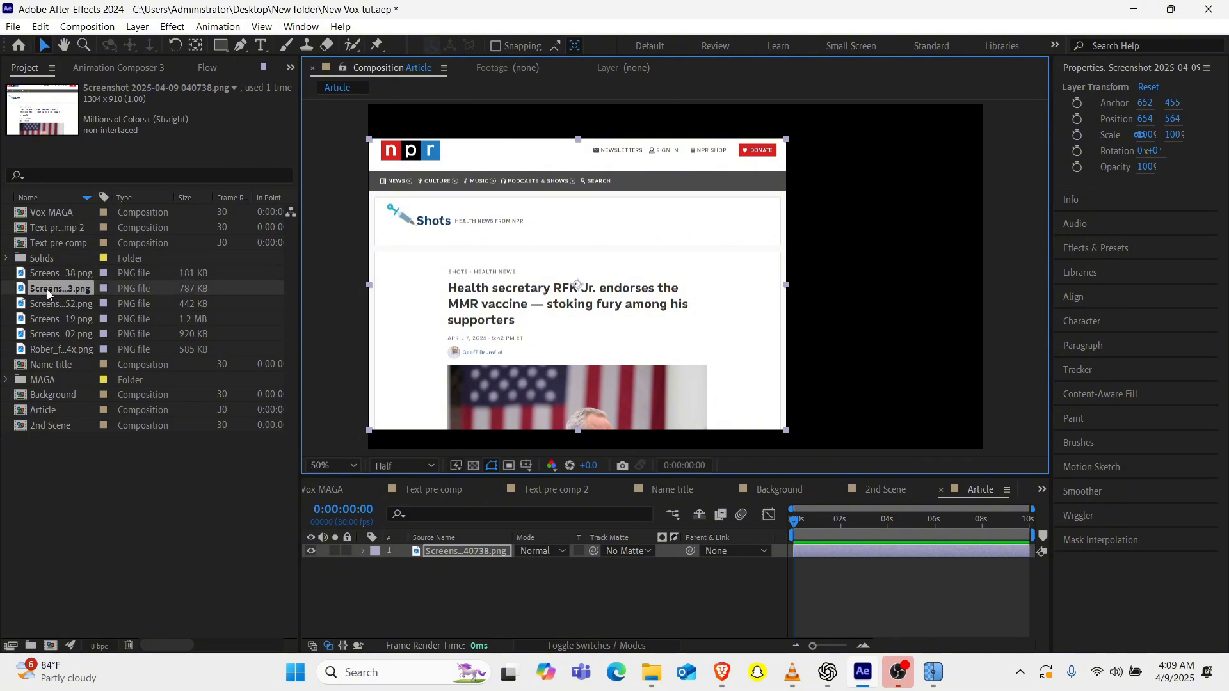
Add Screenshot 2025-04-09 040443.png to the Article composition and place it beside the NPR screenshot, at about X 1912, Y 546.
left_click_drag(69, 286, 847, 278)
scroll(846, 278, "down", 1)
scroll(846, 278, "up", 4)
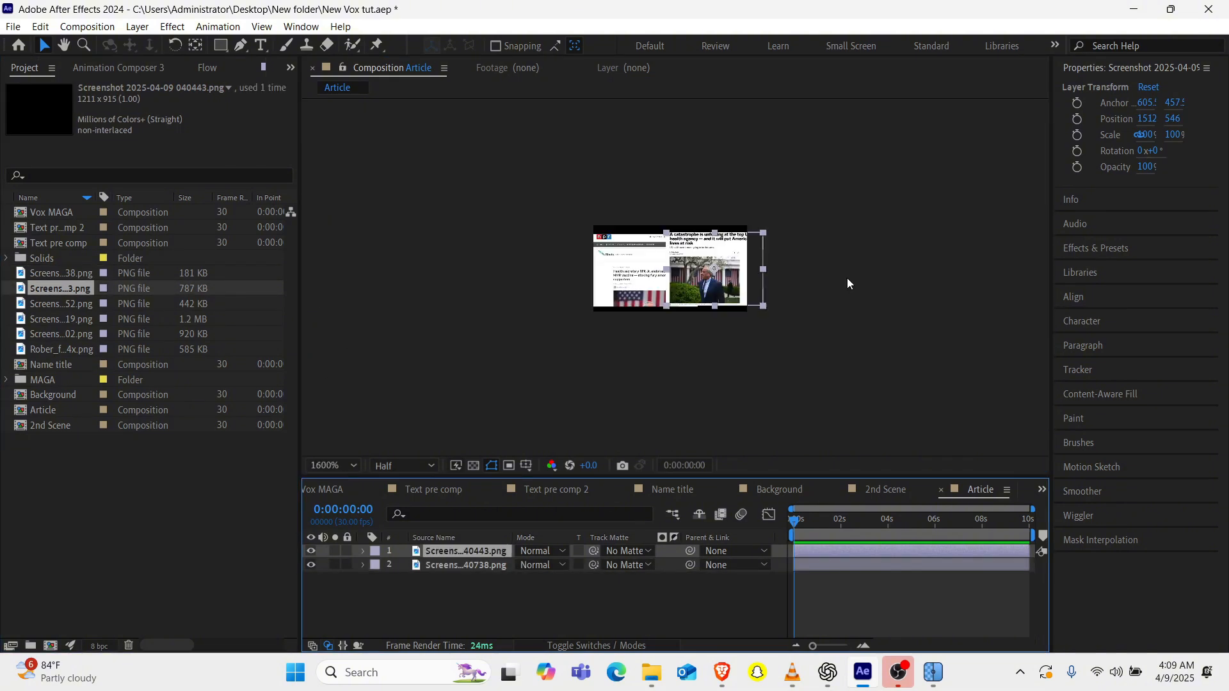
left_click_drag(696, 252, 728, 252)
Add Screenshot 2025-04-09 040352.png to the right of the 040443 screenshot and nudge it into line with the row.
left_click_drag(46, 306, 766, 306)
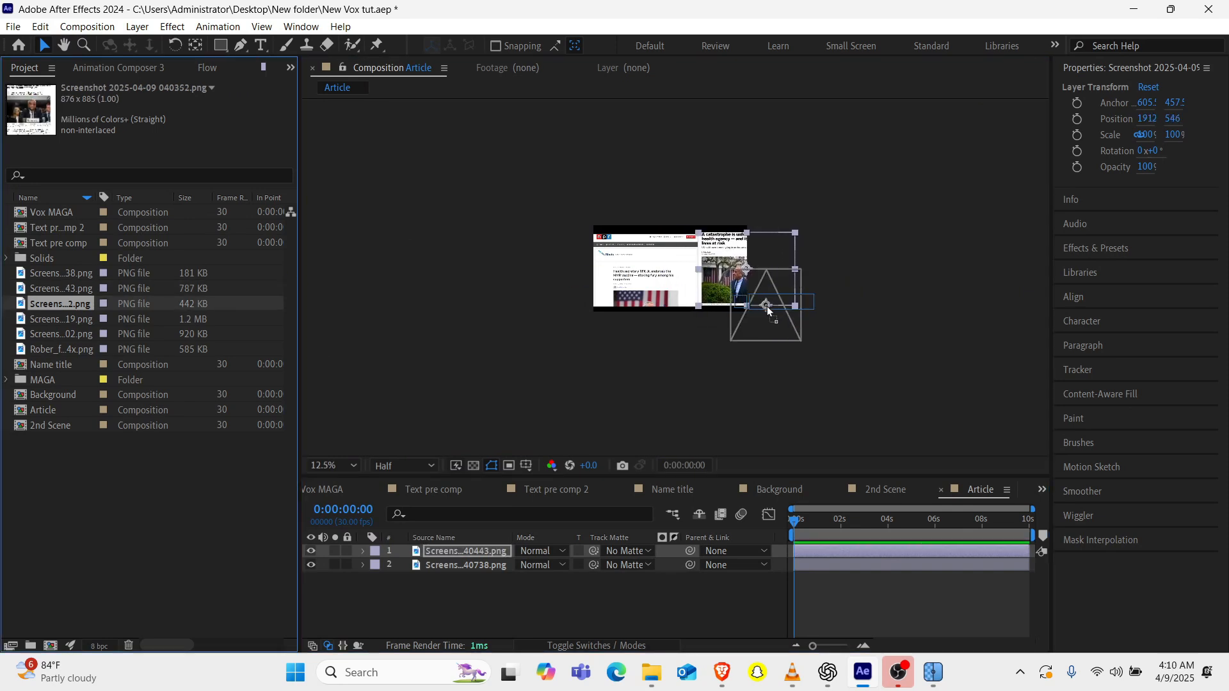
left_click_drag(849, 277, 834, 274)
key("Down")
key("Down")
key("Down")
key("Down")
key("Down")
key("Down")
key("Down")
key("Down")
key("Down")
key("Down")
key("Down")
key("Down")
key("Down")
key("Down")
key("Down")
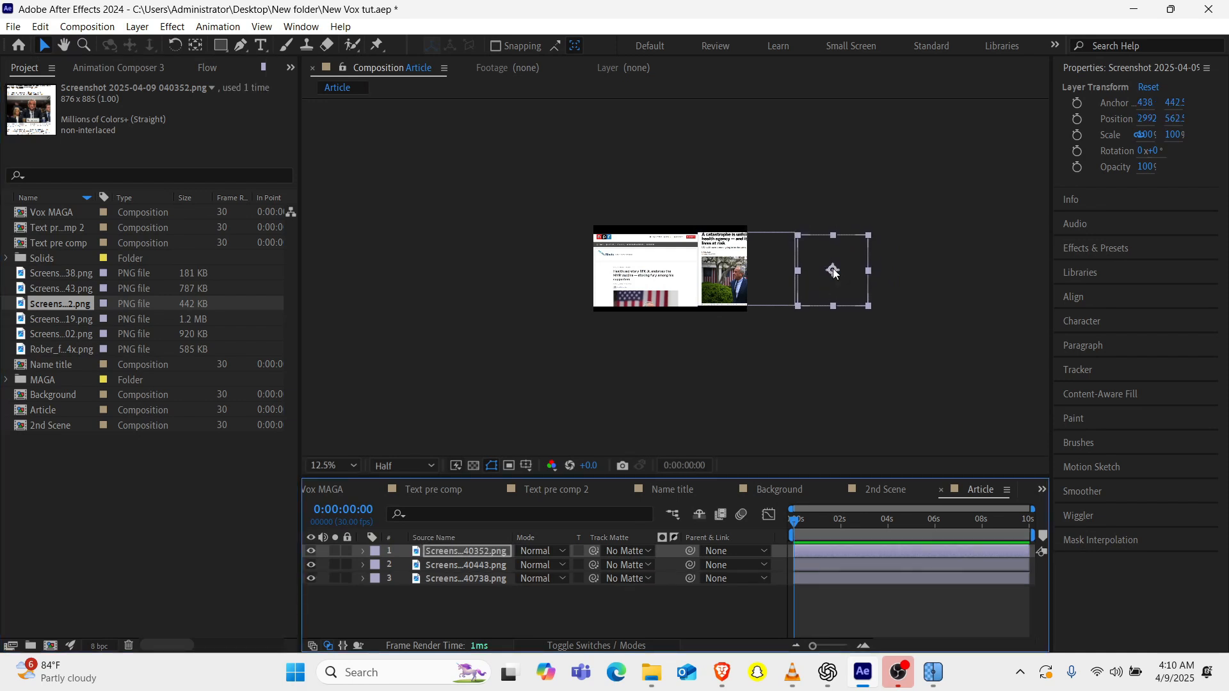
key("Left")
key("Left")
key("Left")
key("Left")
key("Up")
key("Up")
Extend the row with the screenshot ending 40319 at the far right and the 40302 screenshot and portrait PNG at the left.
left_click_drag(69, 320, 919, 269)
left_click_drag(61, 334, 428, 270)
left_click(601, 285)
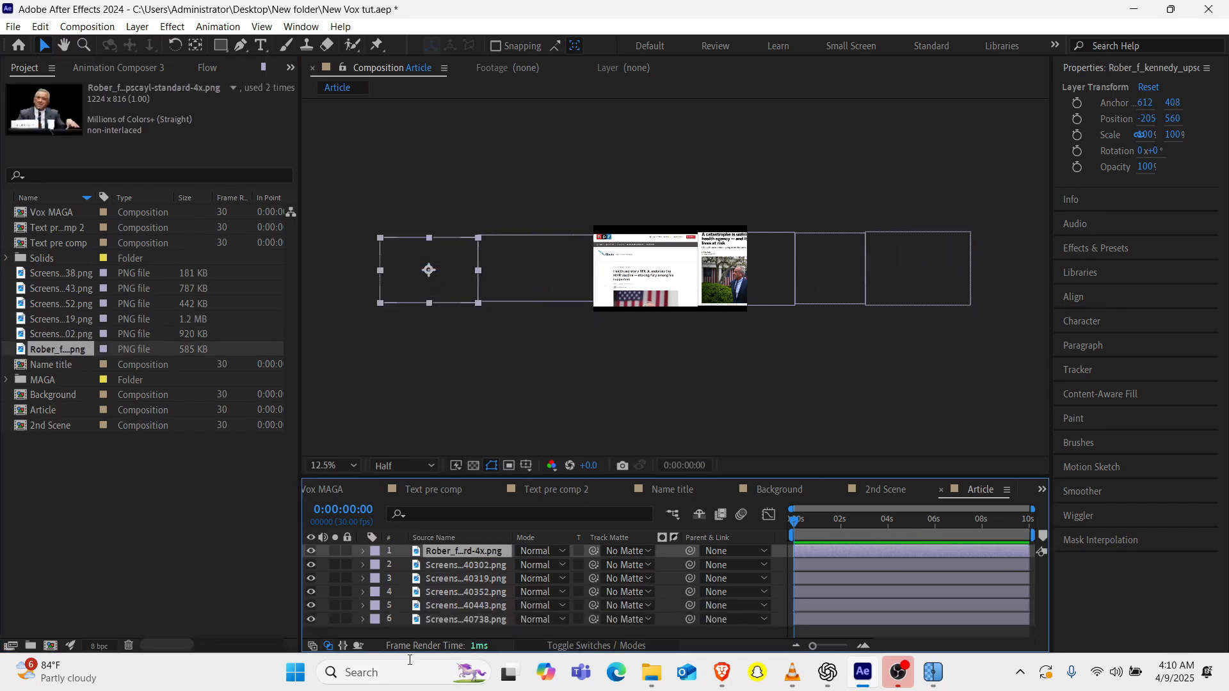
Create a new null object in the Article composition.
left_click(454, 627)
right_click(457, 589)
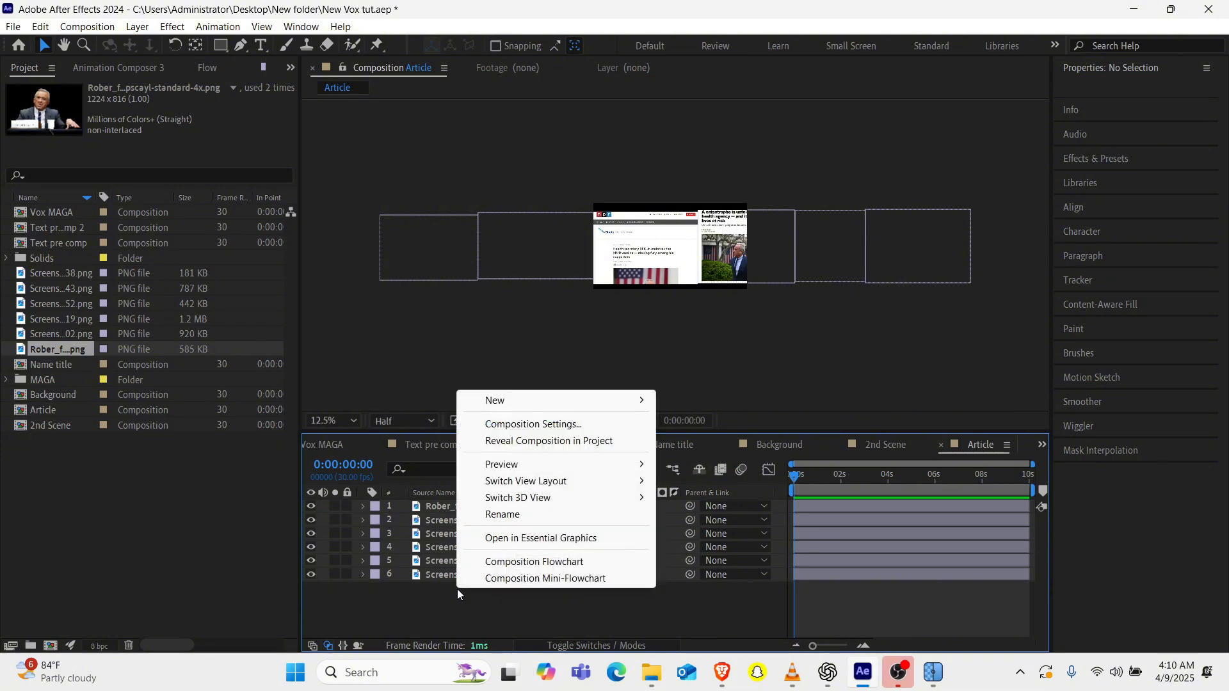
mouse_move(501, 401)
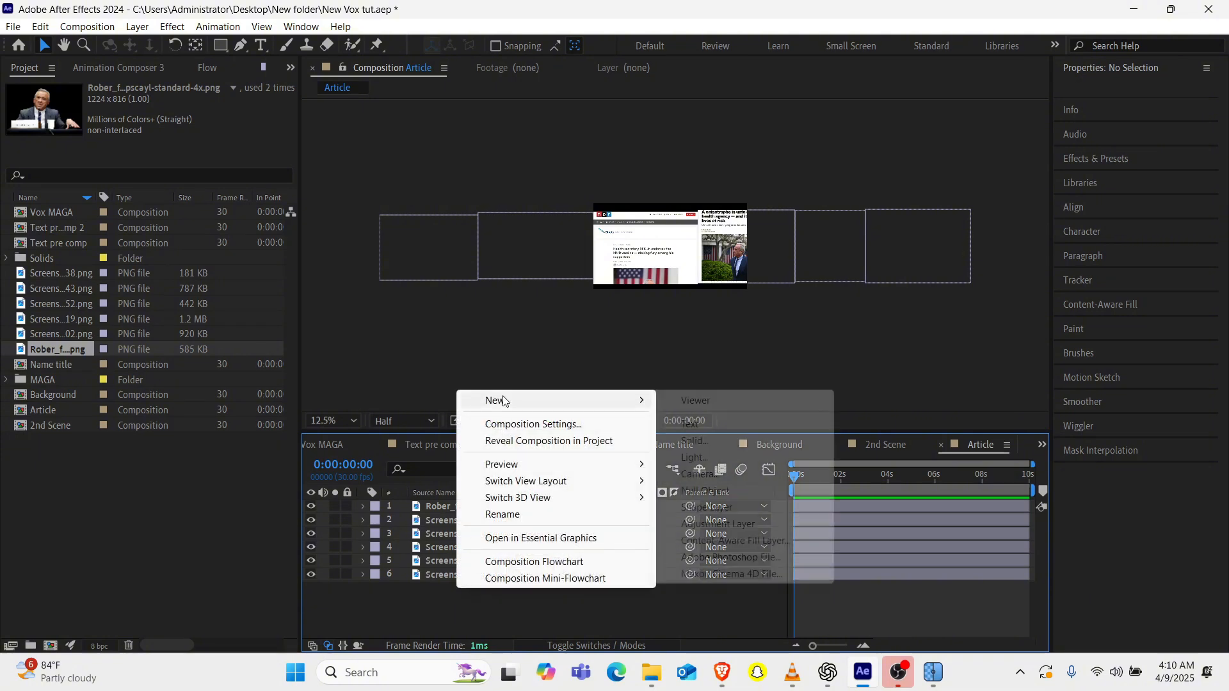
left_click(707, 490)
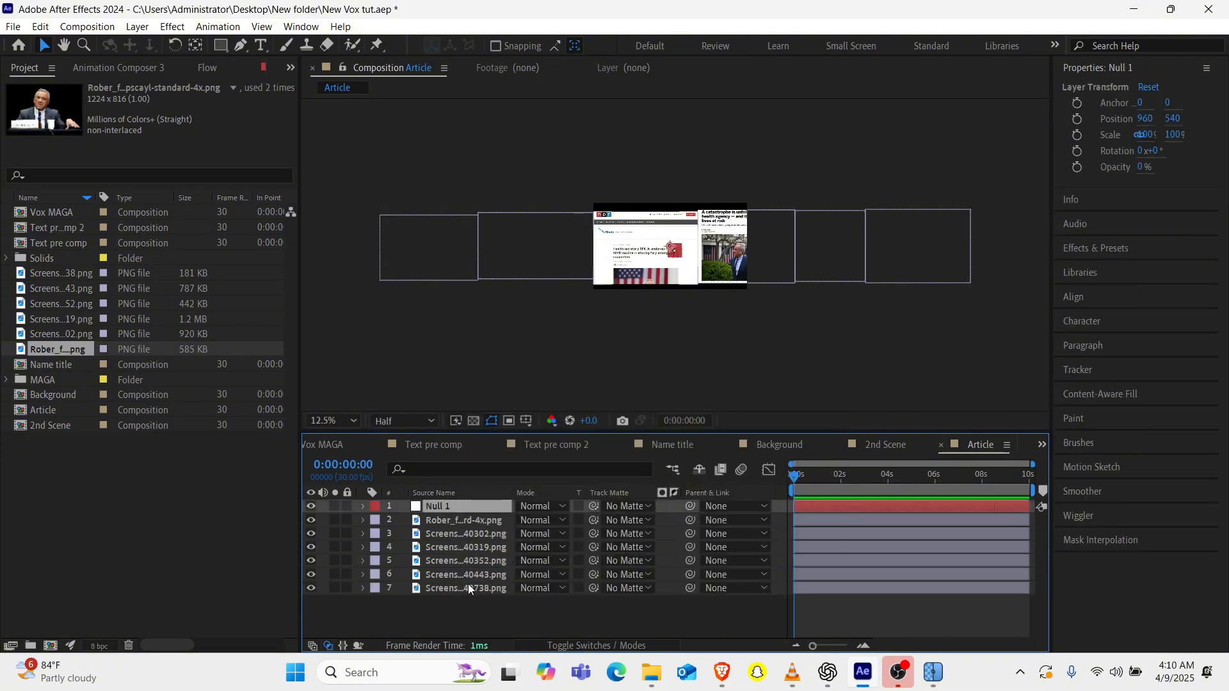
Parent all six image layers to the Null 1 layer.
left_click(467, 585, "shift")
left_click(456, 624)
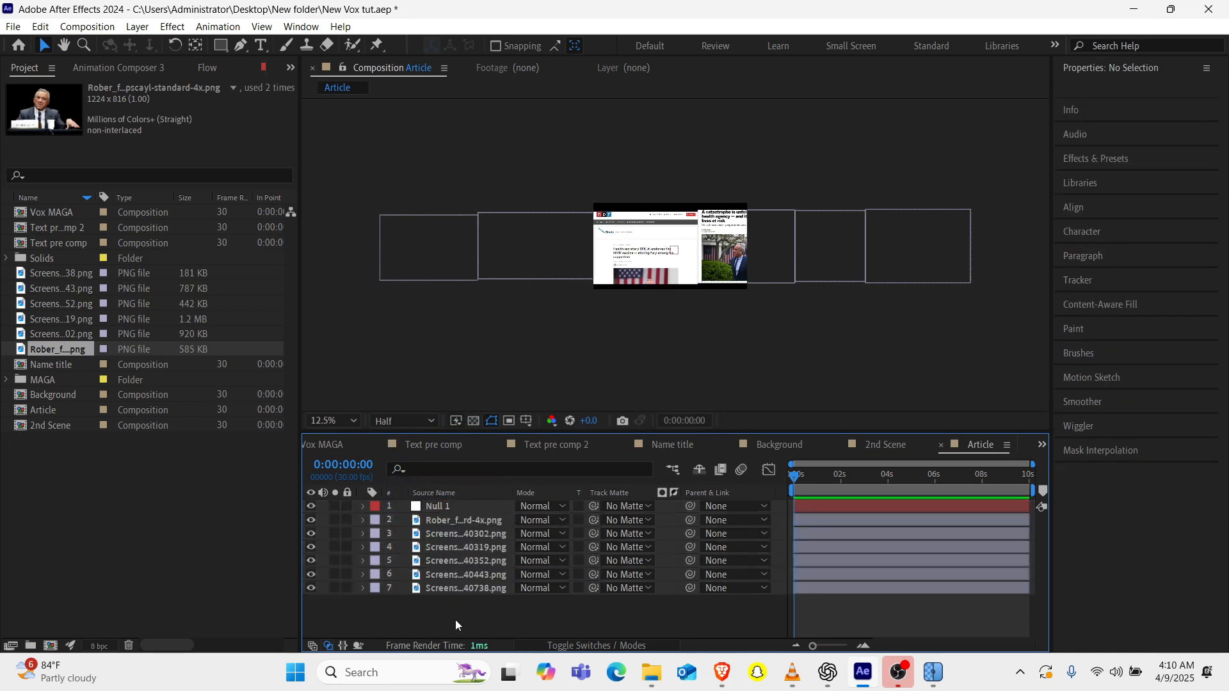
left_click(458, 588)
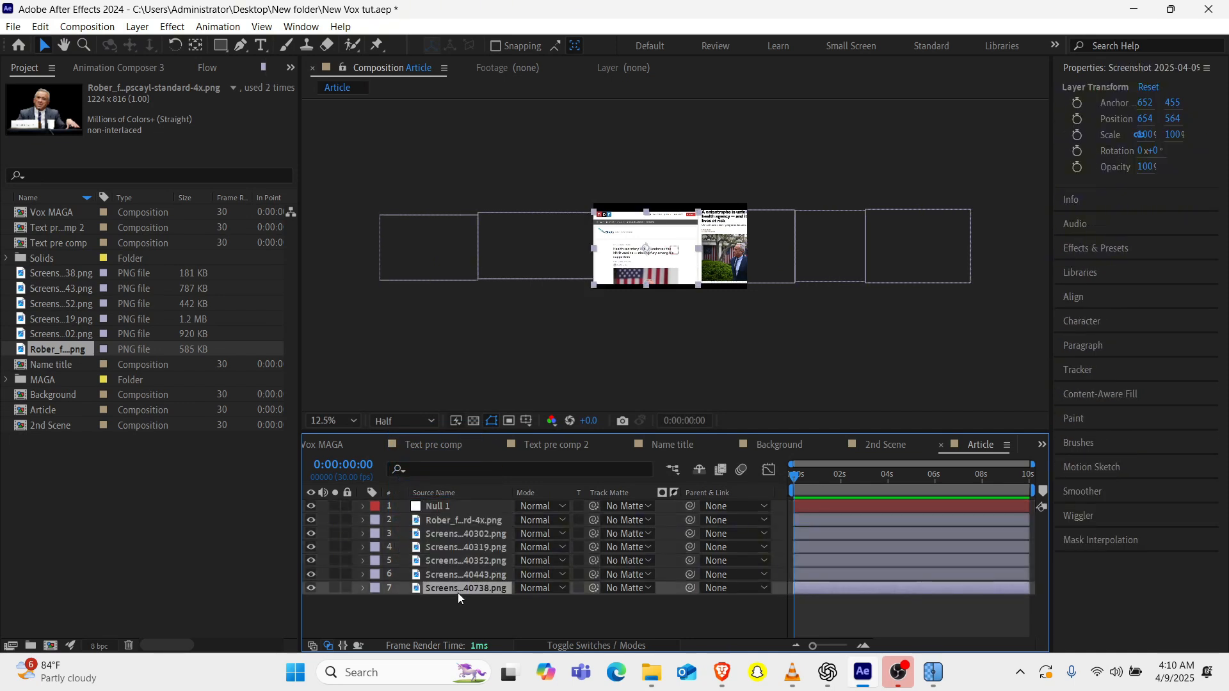
left_click(448, 518, "shift")
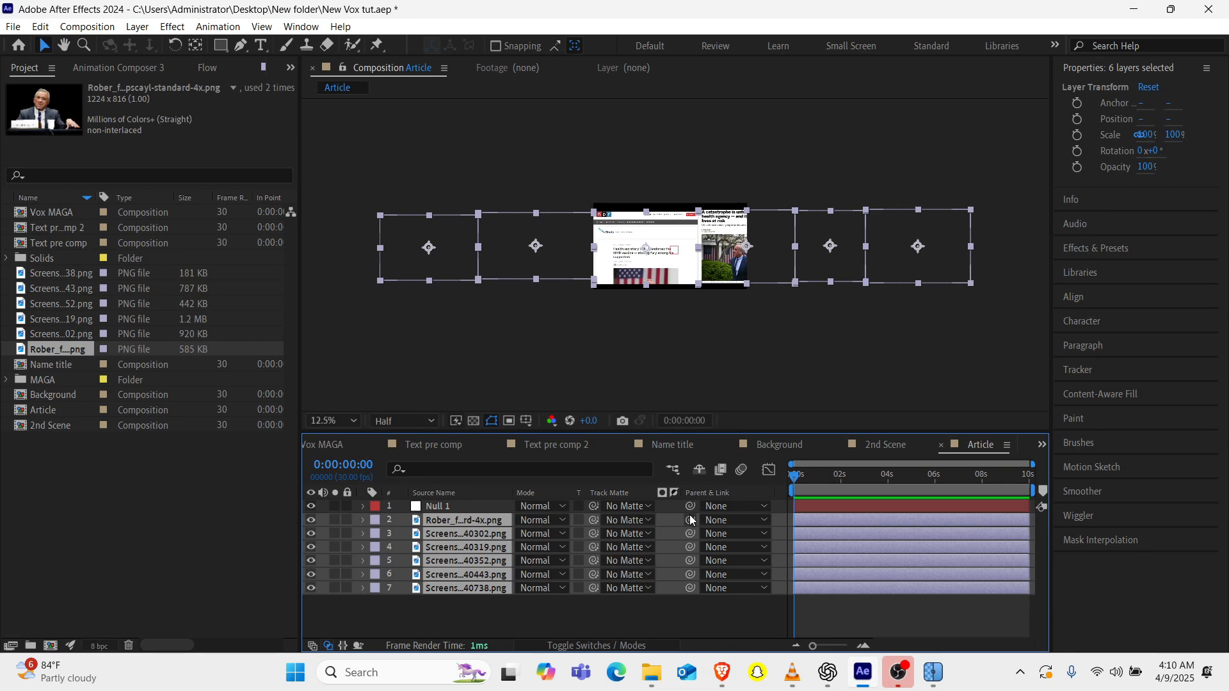
left_click_drag(691, 521, 451, 512)
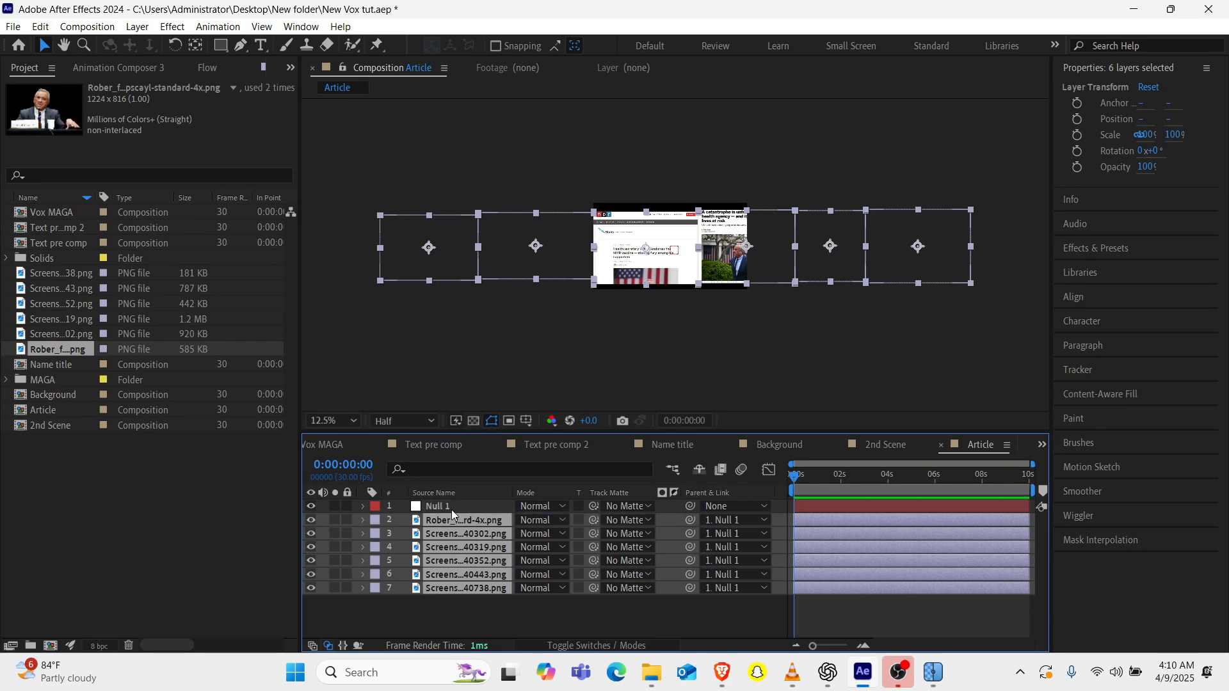
Slide Null 1 horizontally to X position 2860 and delete the portrait PNG layer from the Article composition.
left_click(451, 509)
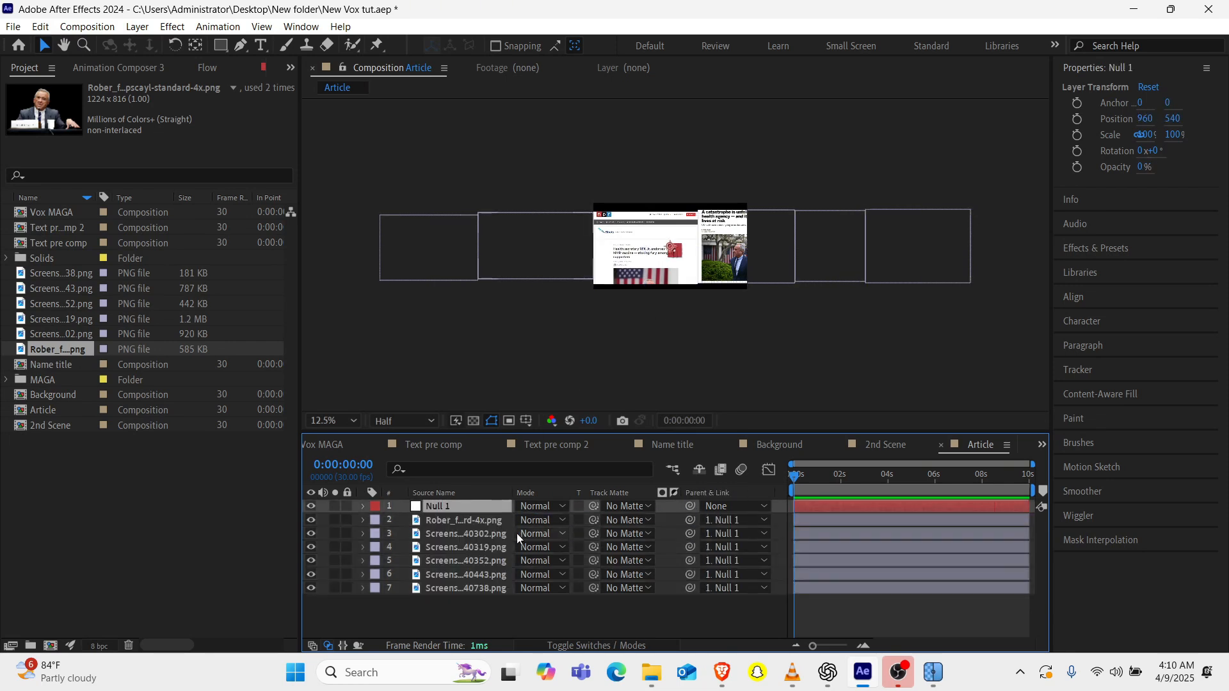
key("p")
left_click_drag(523, 521, 394, 549)
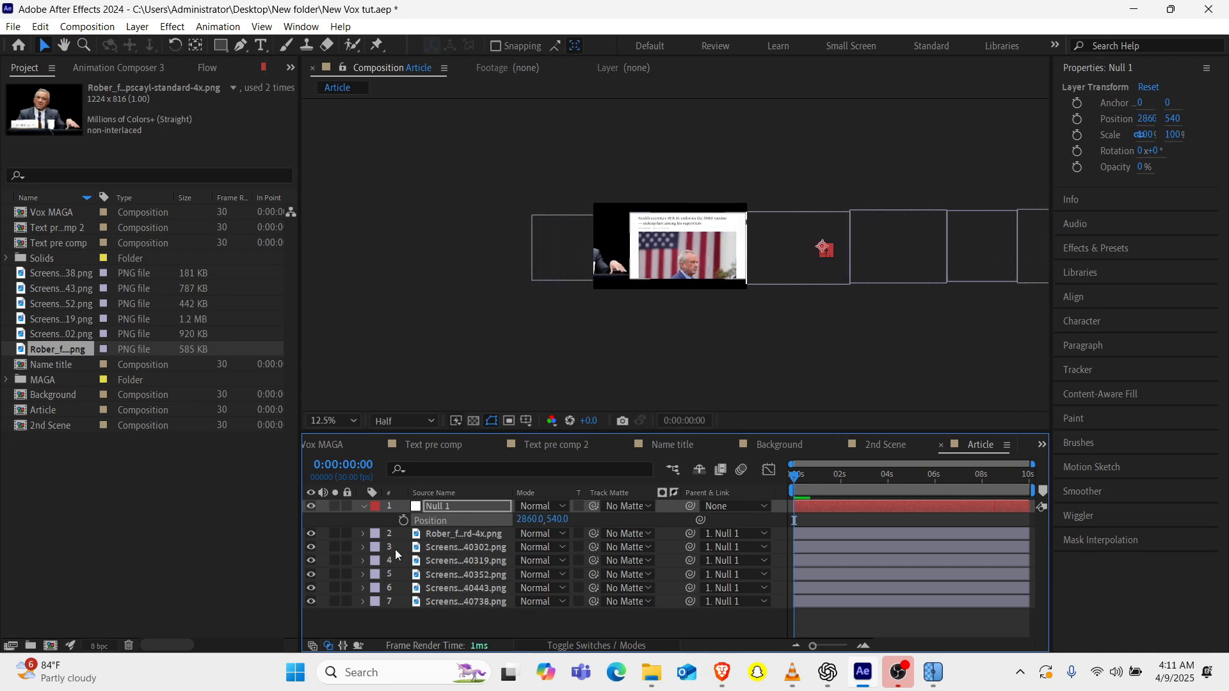
left_click(458, 533)
key("Delete")
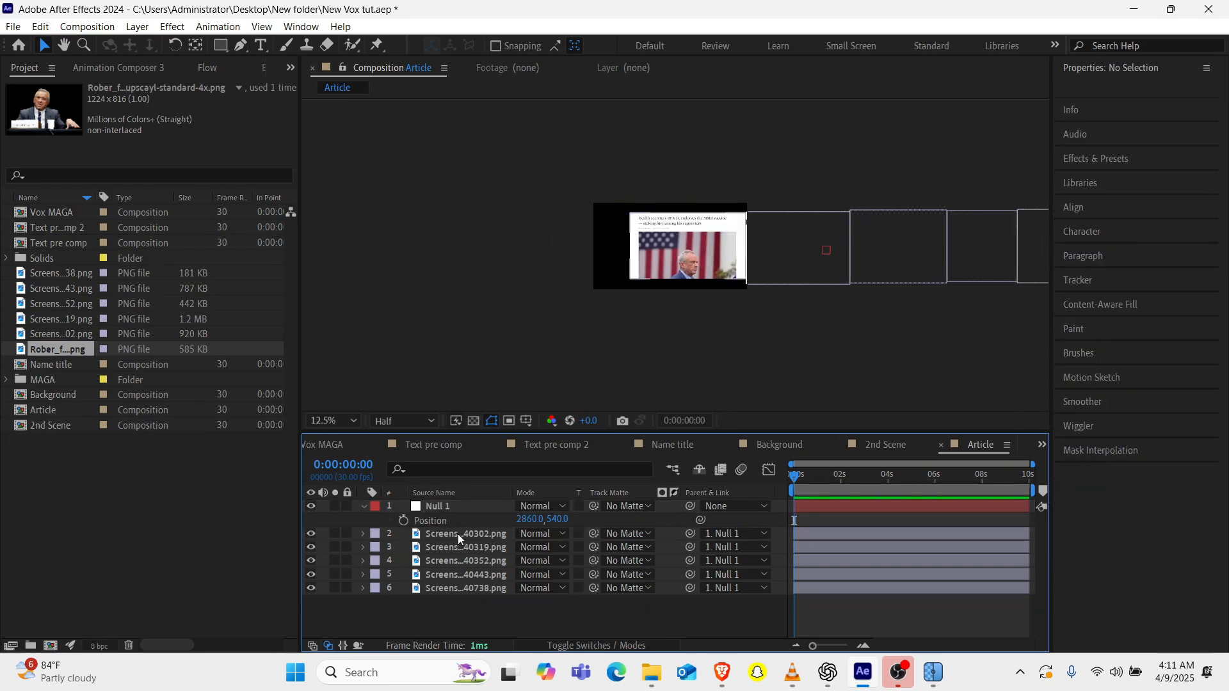
Move Null 1 to X position 2302 and scale it up to 133%.
left_click_drag(538, 520, 230, 508)
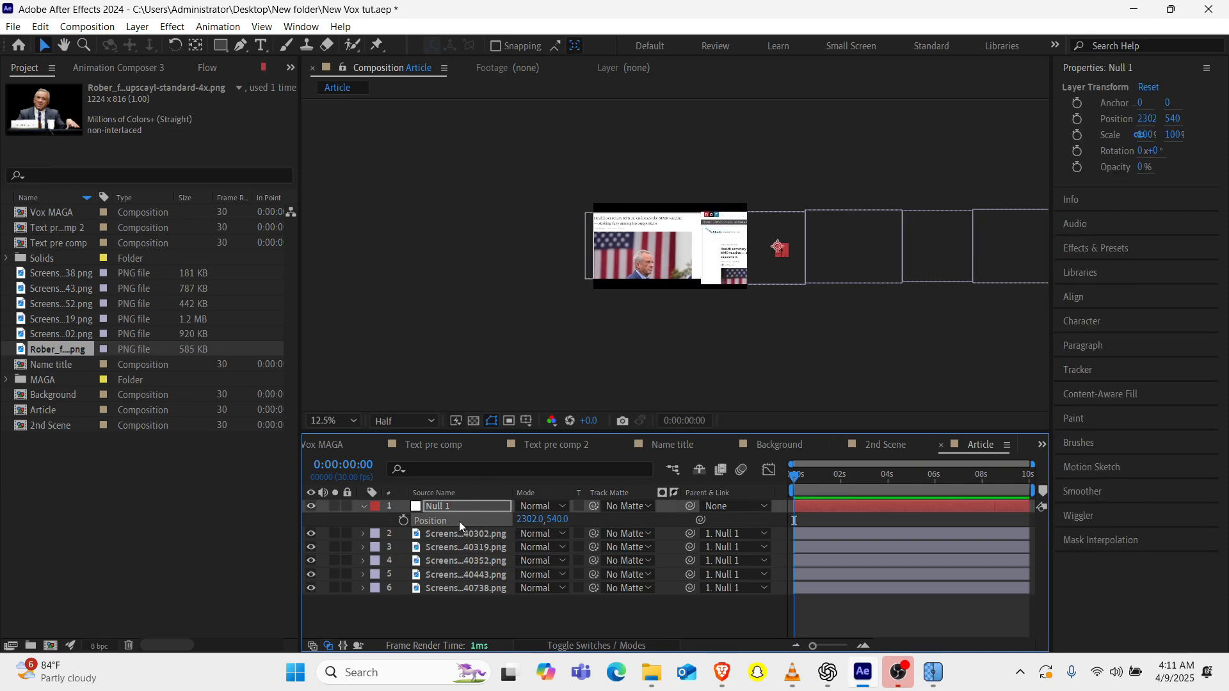
key("s")
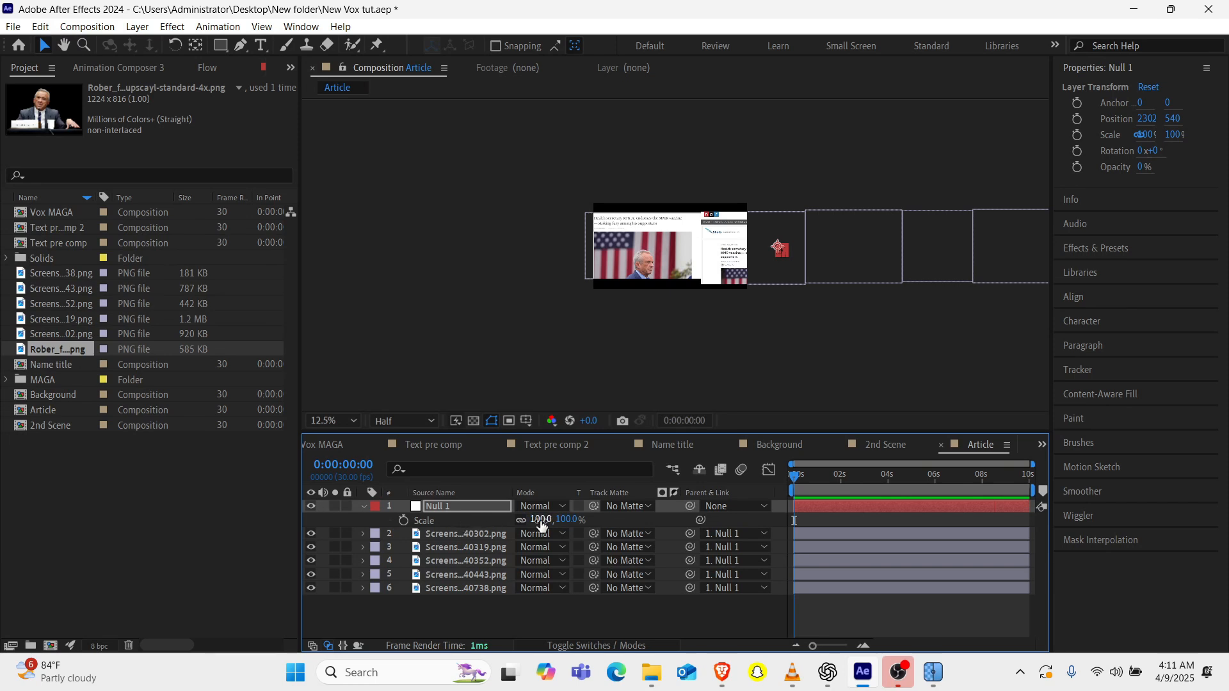
left_click_drag(540, 520, 562, 519)
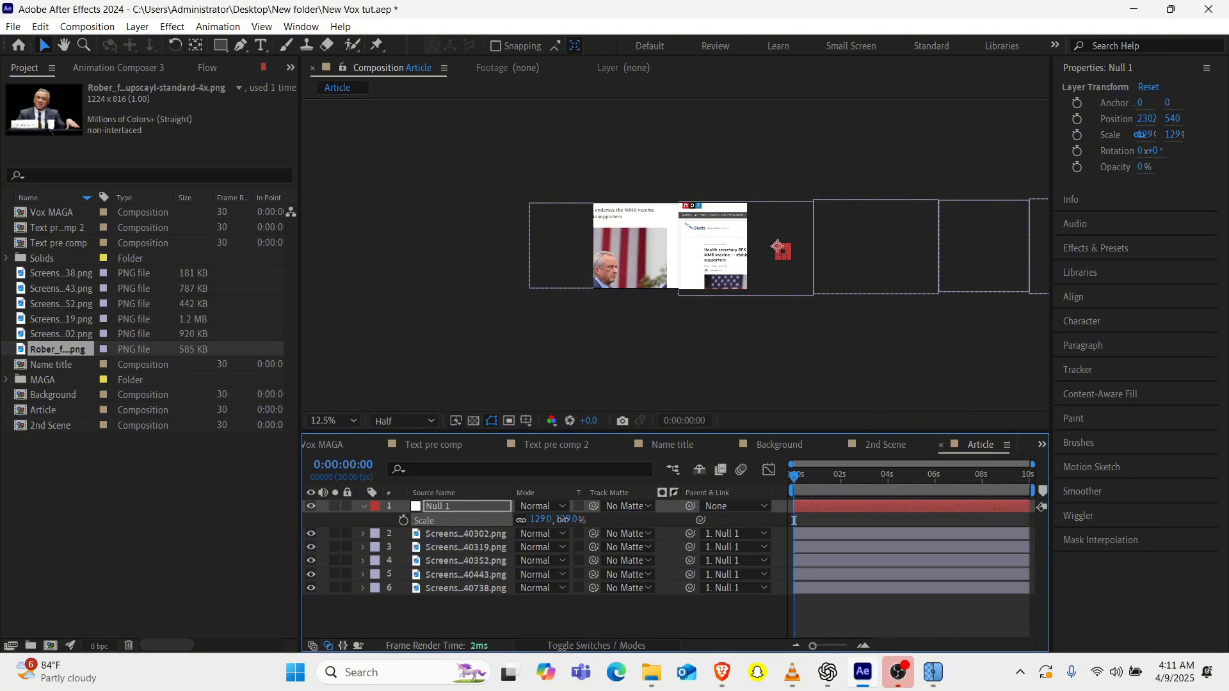
left_click_drag(562, 520, 565, 519)
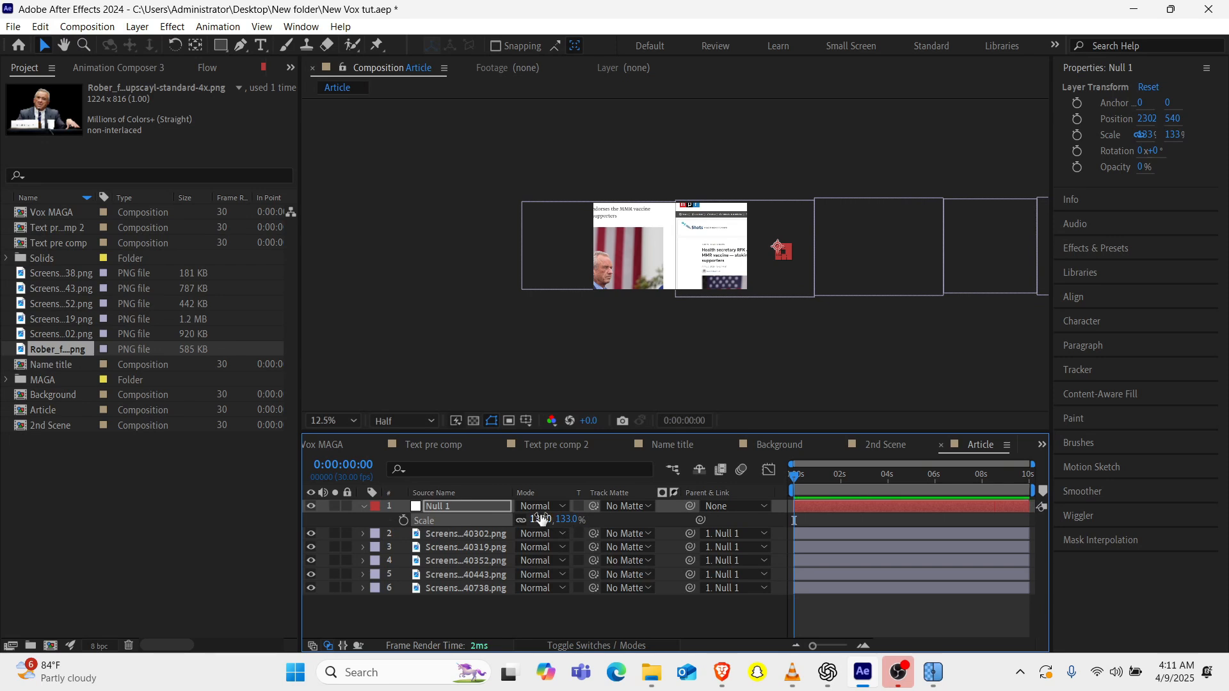
Reposition Null 1 to X 3101, Y 572 so the leftmost article fills the frame.
key("p")
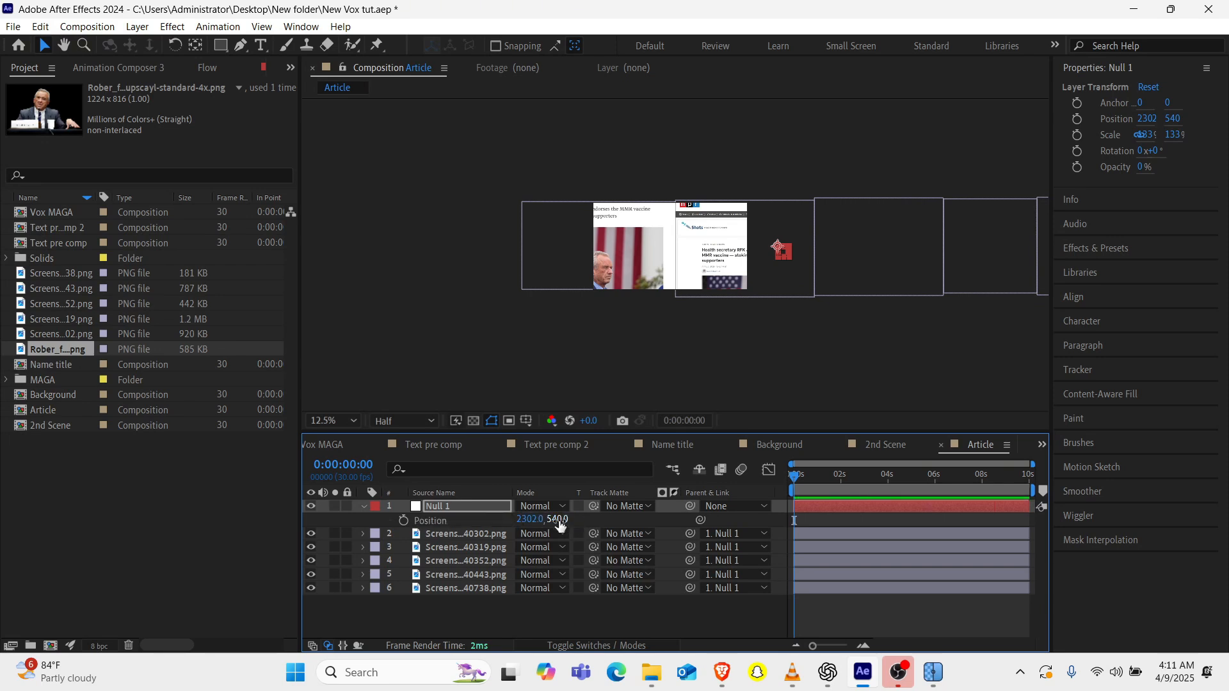
left_click_drag(558, 520, 583, 521)
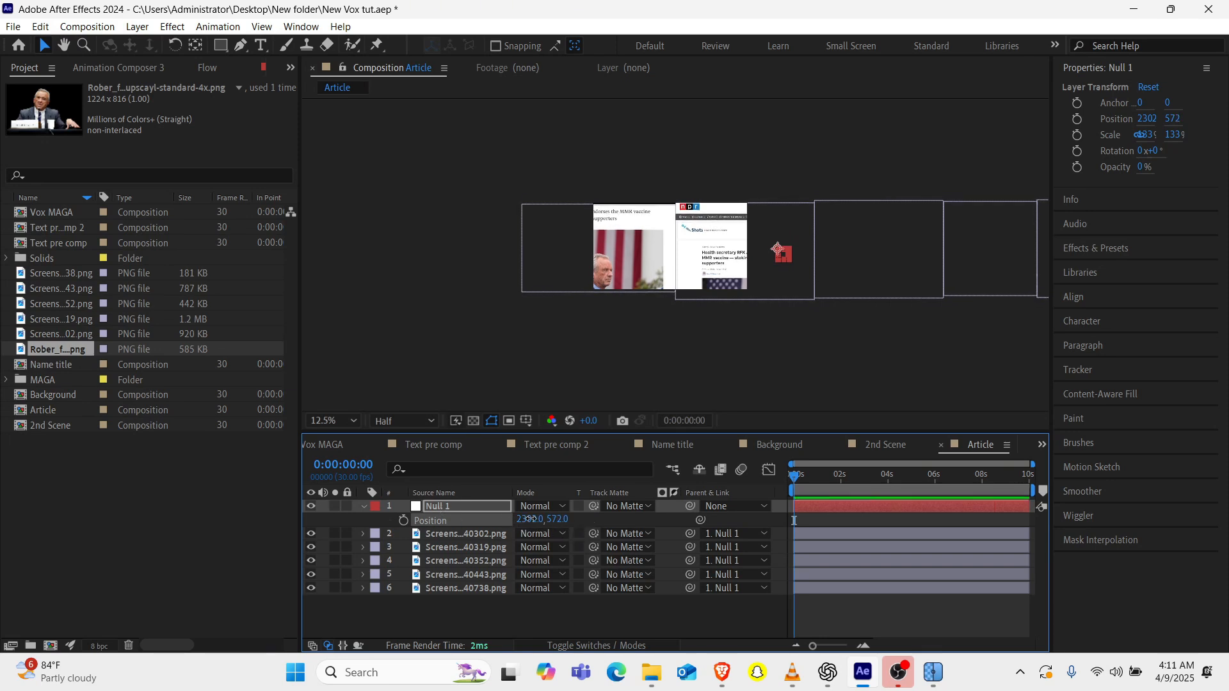
left_click_drag(528, 520, 632, 561)
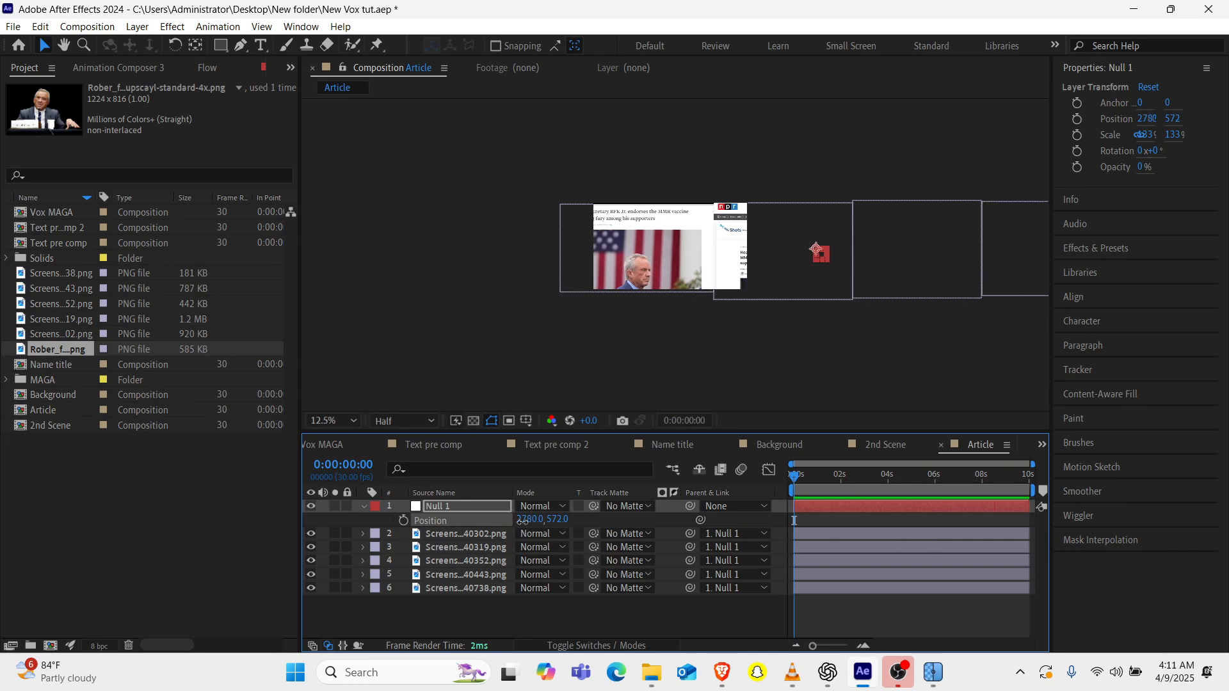
left_click_drag(523, 519, 765, 506)
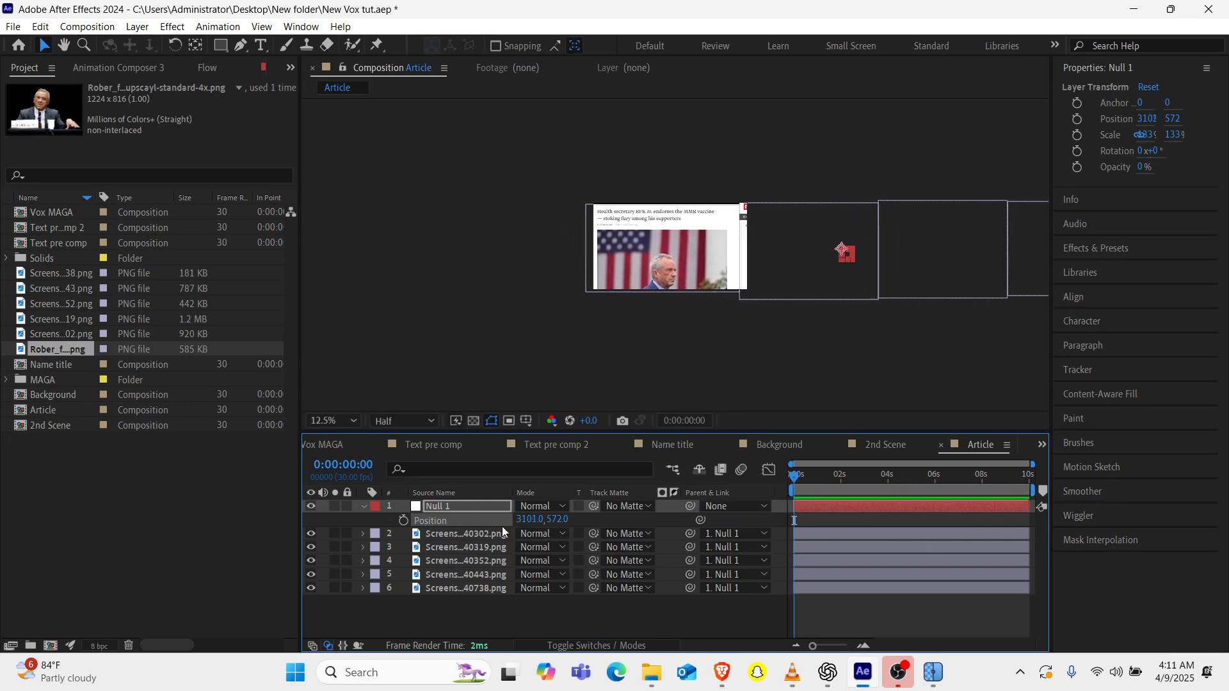
Keyframe Null 1's position at the start and again at 0:00:03:22 with X set to -3006, sliding the row to the last article.
left_click(403, 520)
left_click(883, 478)
left_click_drag(526, 520, 406, 585)
left_click_drag(536, 522, 402, 554)
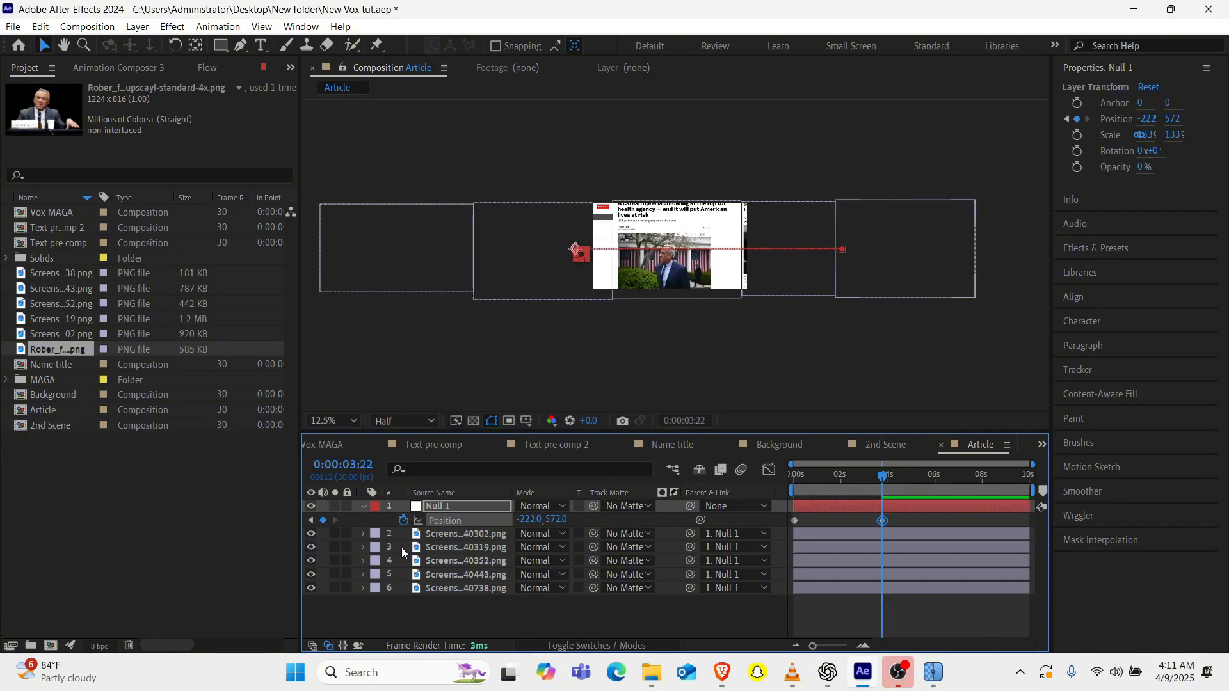
left_click_drag(538, 520, 205, 549)
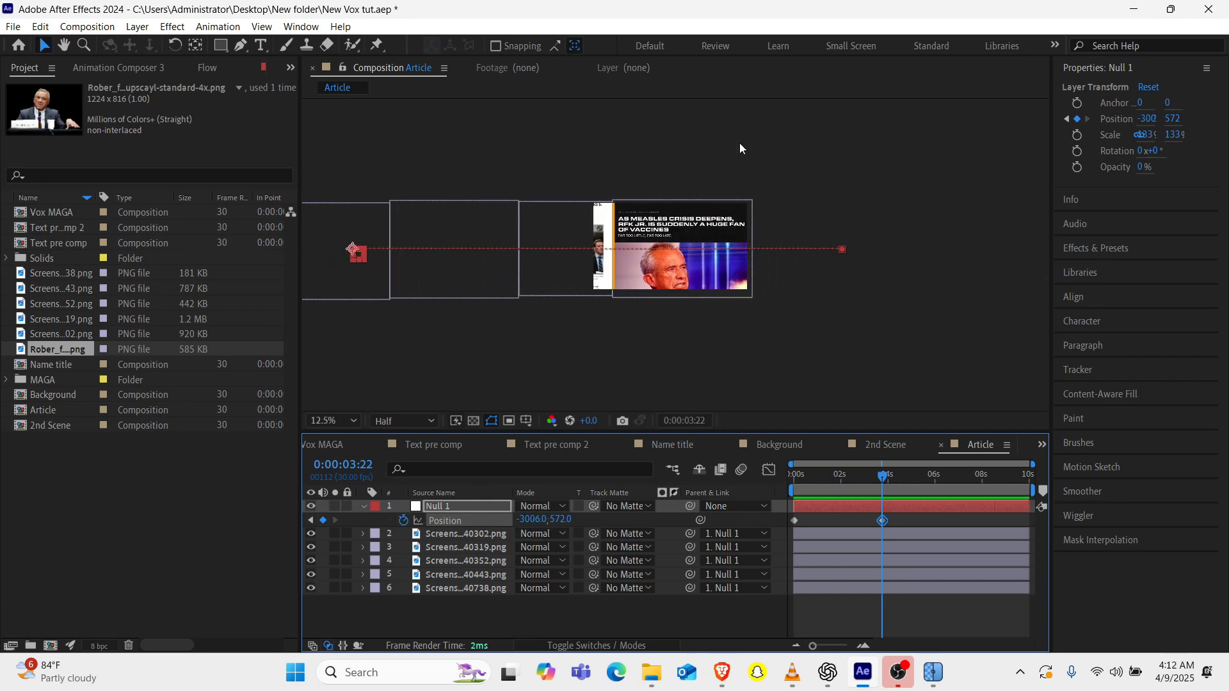
Give the highlight rectangle over "VACCINES" a white FFFFFF fill and the Exclusion blending mode, and adjust its placement over the word.
left_click(466, 606)
scroll(620, 234, "up", 2)
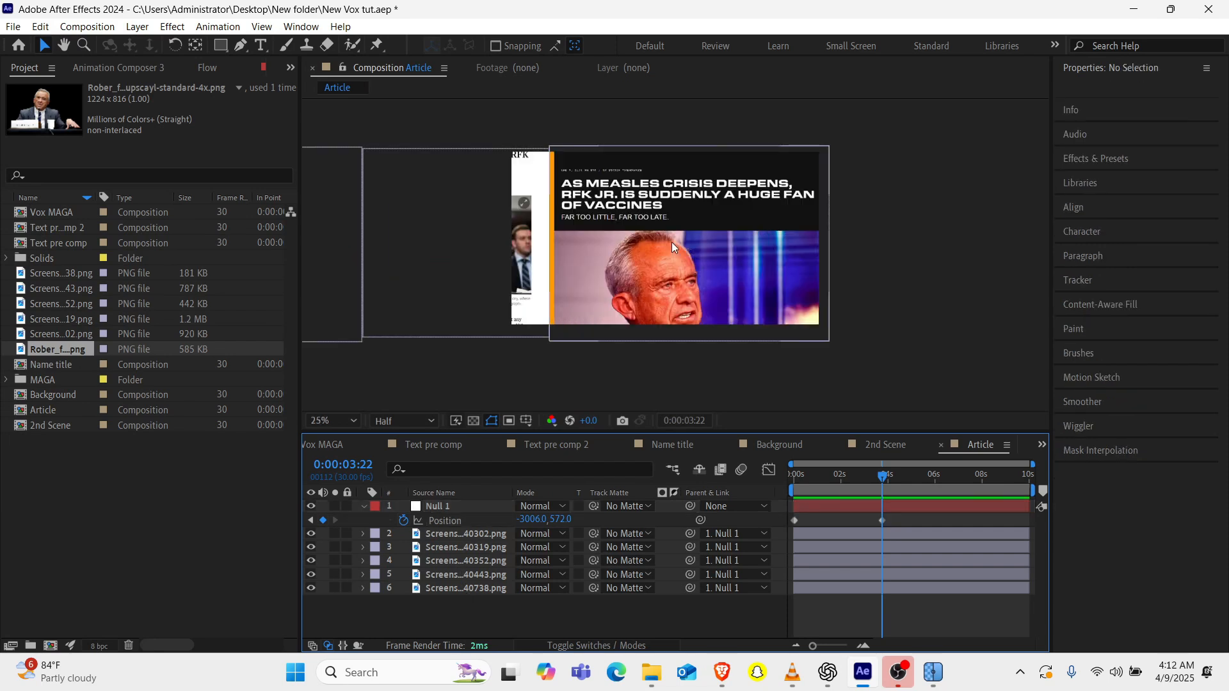
left_click(672, 198)
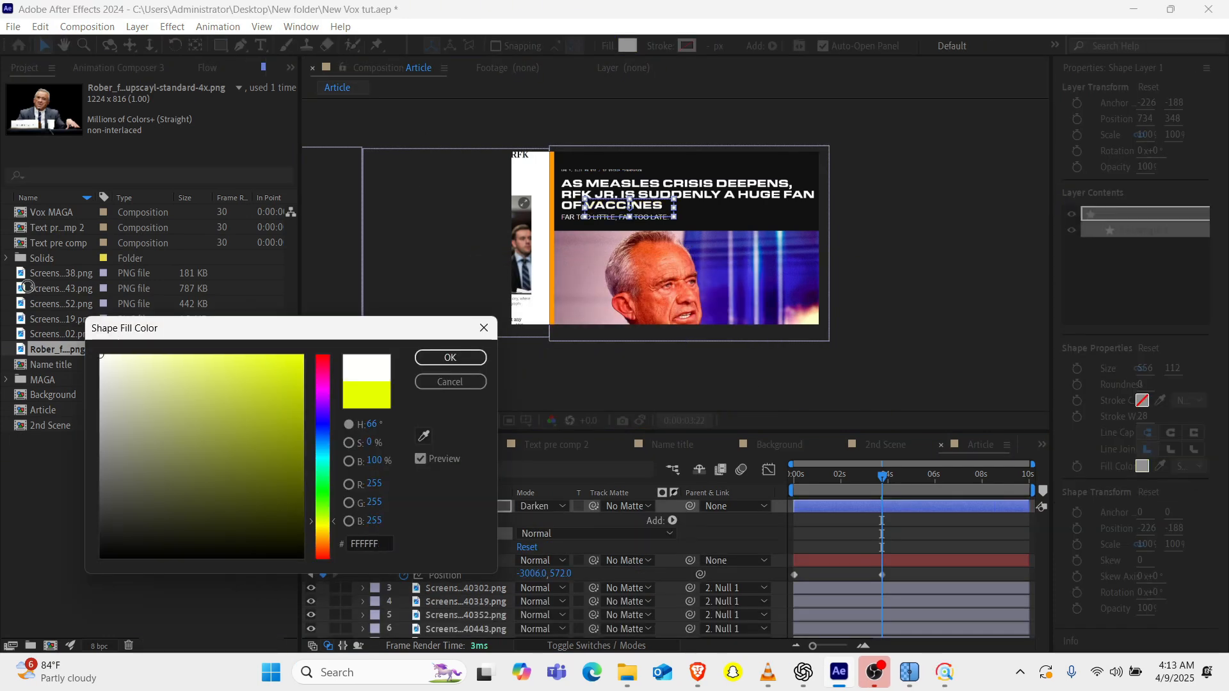
left_click(448, 358)
left_click(562, 503)
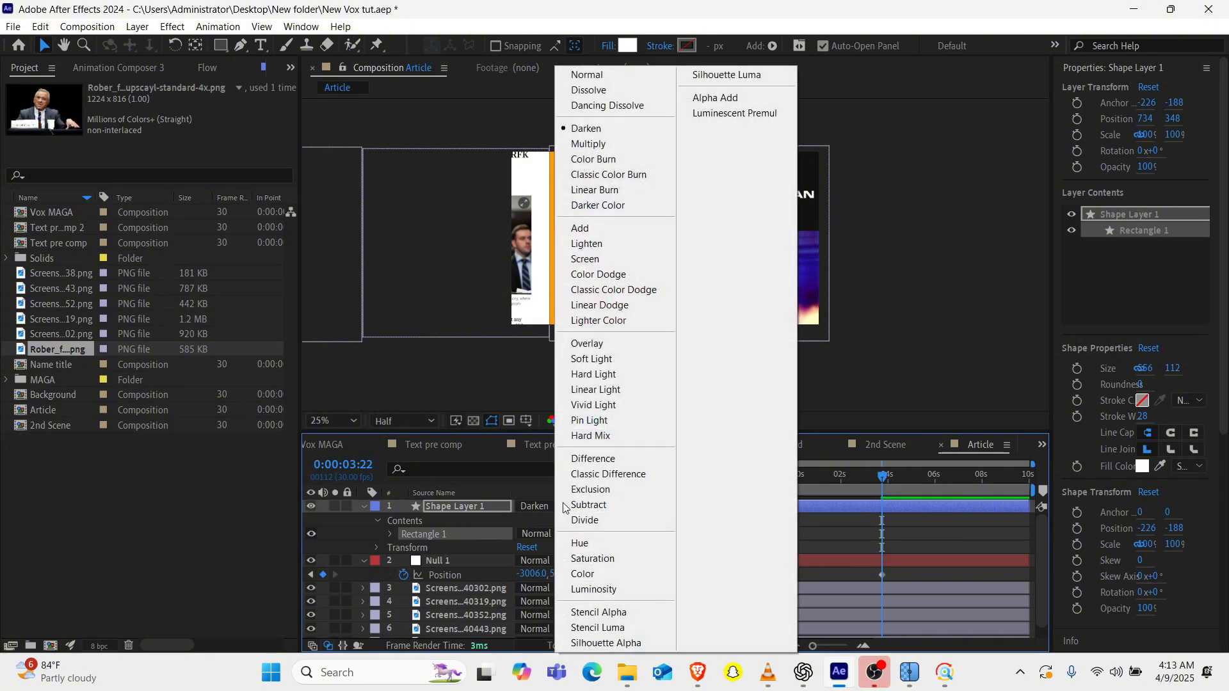
left_click(612, 488)
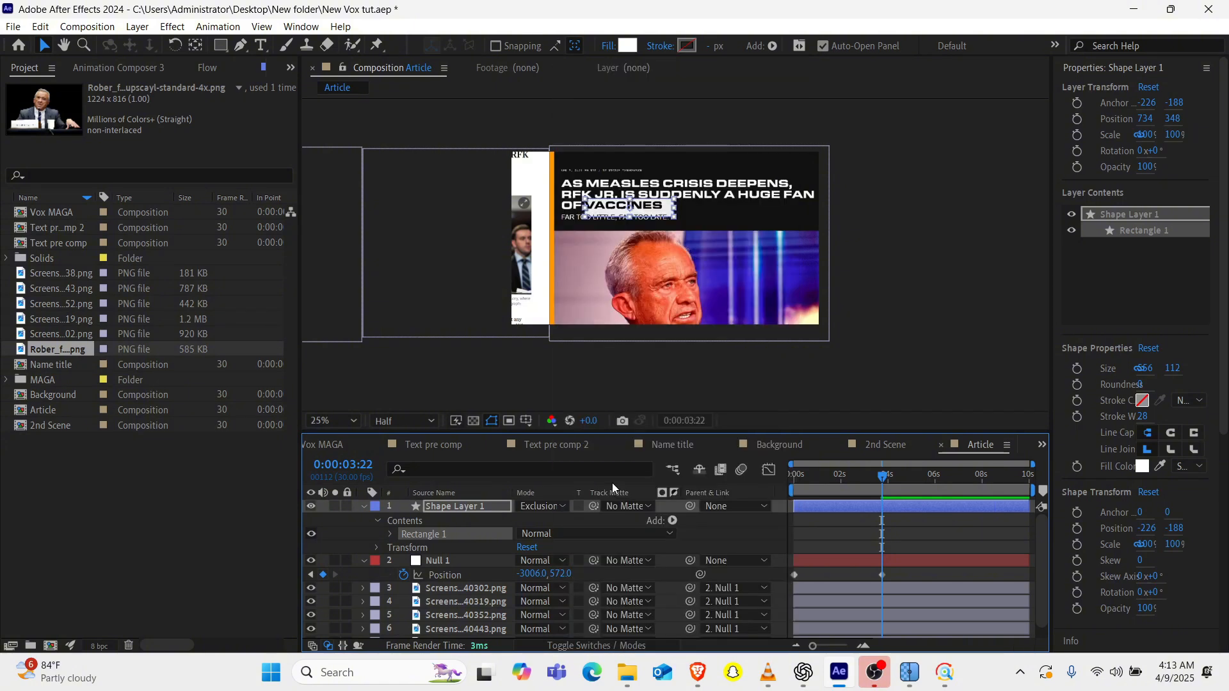
left_click_drag(657, 203, 655, 203)
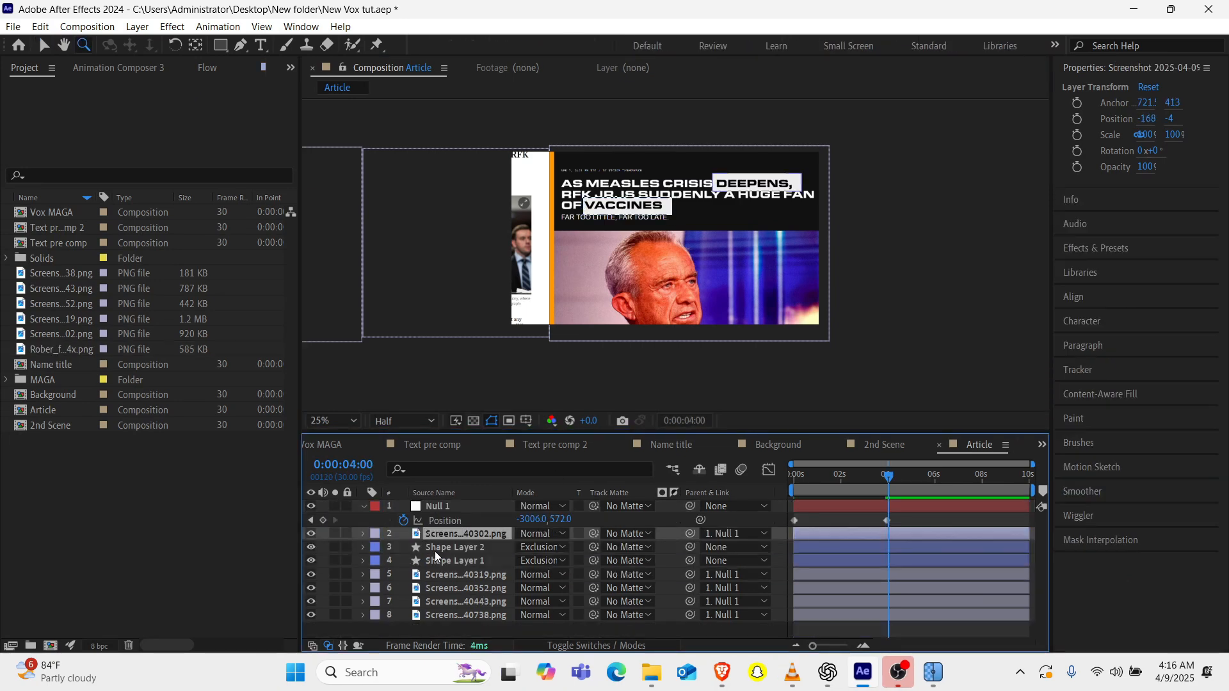
Delete the Shape Layer 1 and Shape Layer 2 highlight rectangles from the Article composition.
left_click(435, 551)
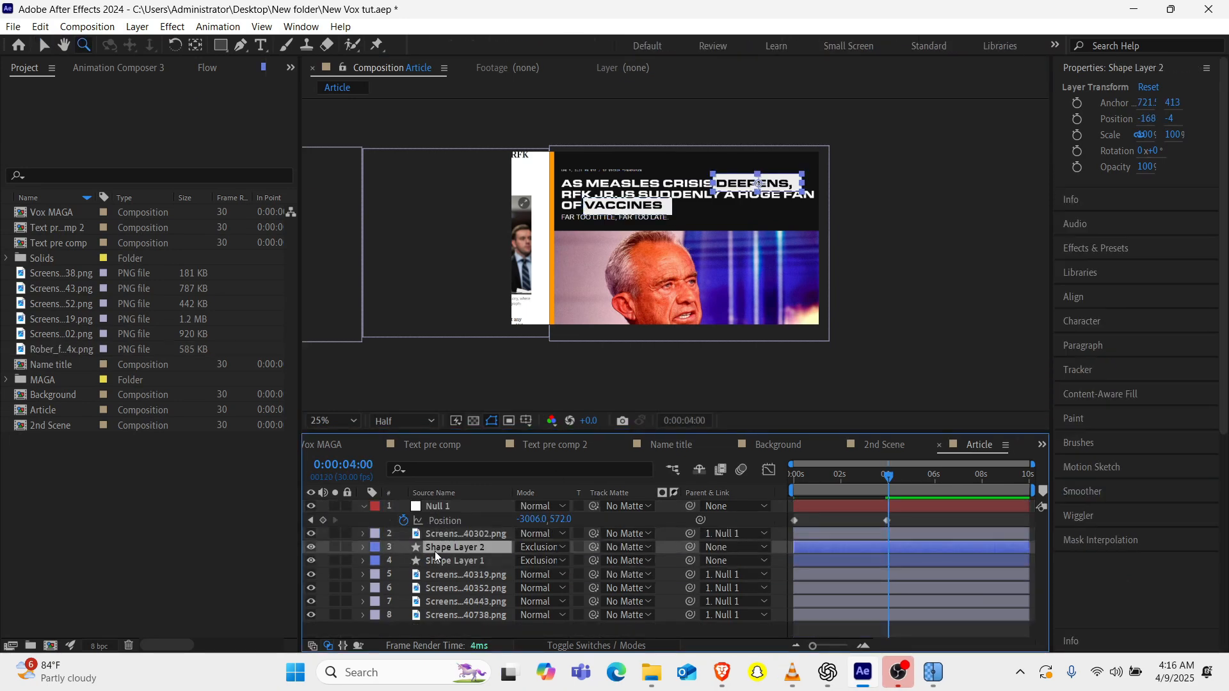
left_click(435, 558, "ctrl")
key("Delete")
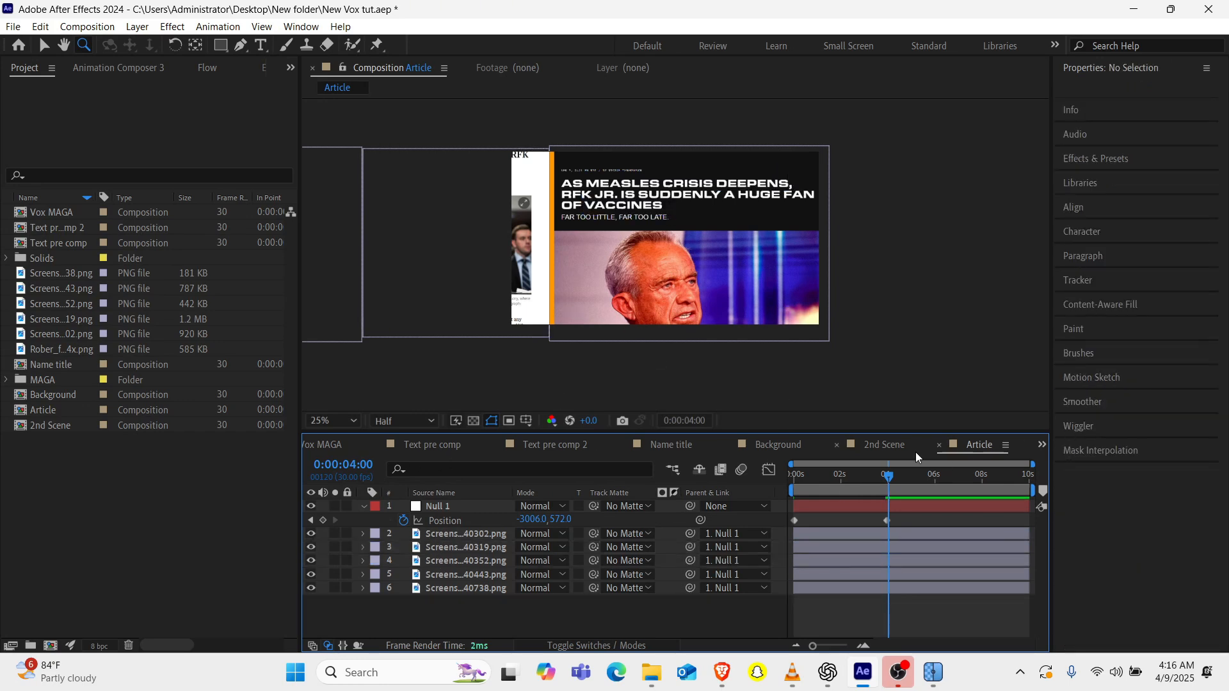
Open the 2nd Scene composition, enlarge its preview area, and select the portrait PNG among the project items.
left_click(886, 450)
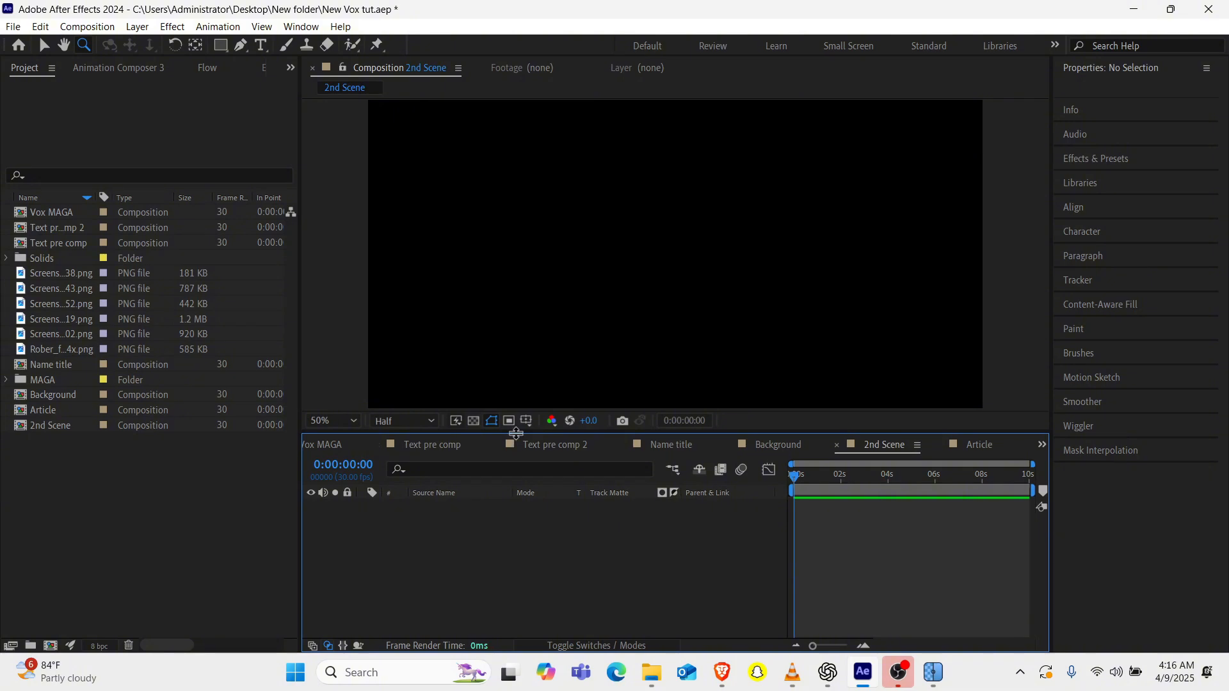
left_click_drag(515, 432, 515, 509)
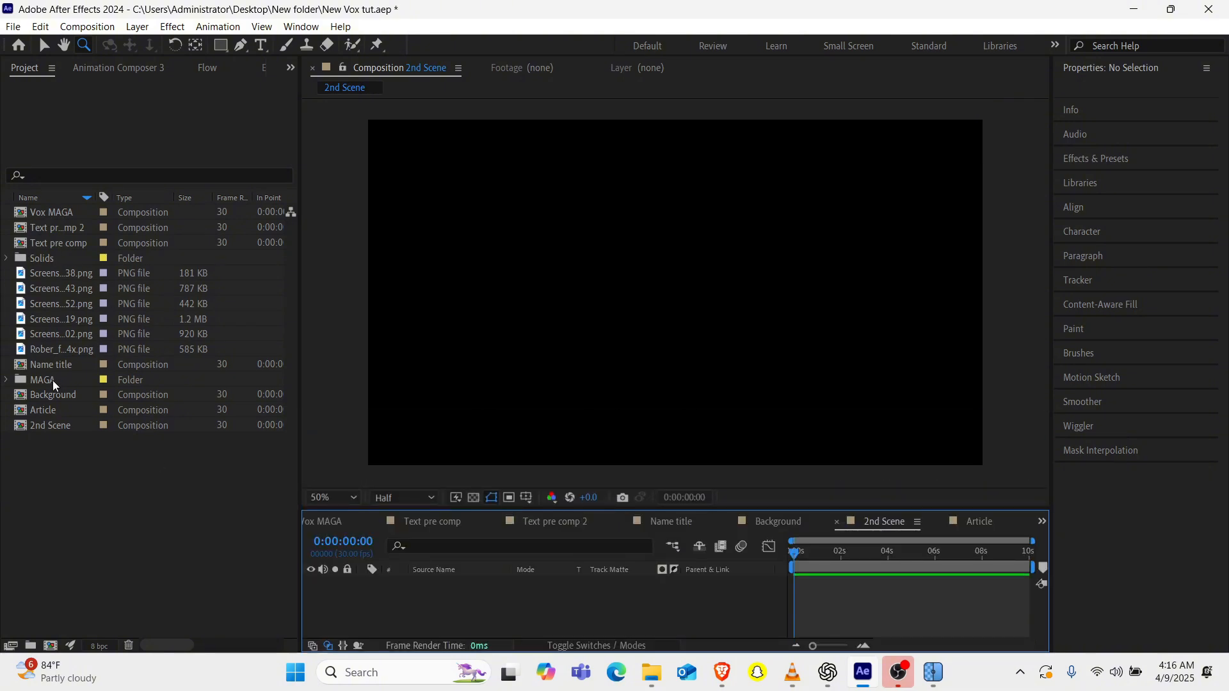
left_click(50, 355)
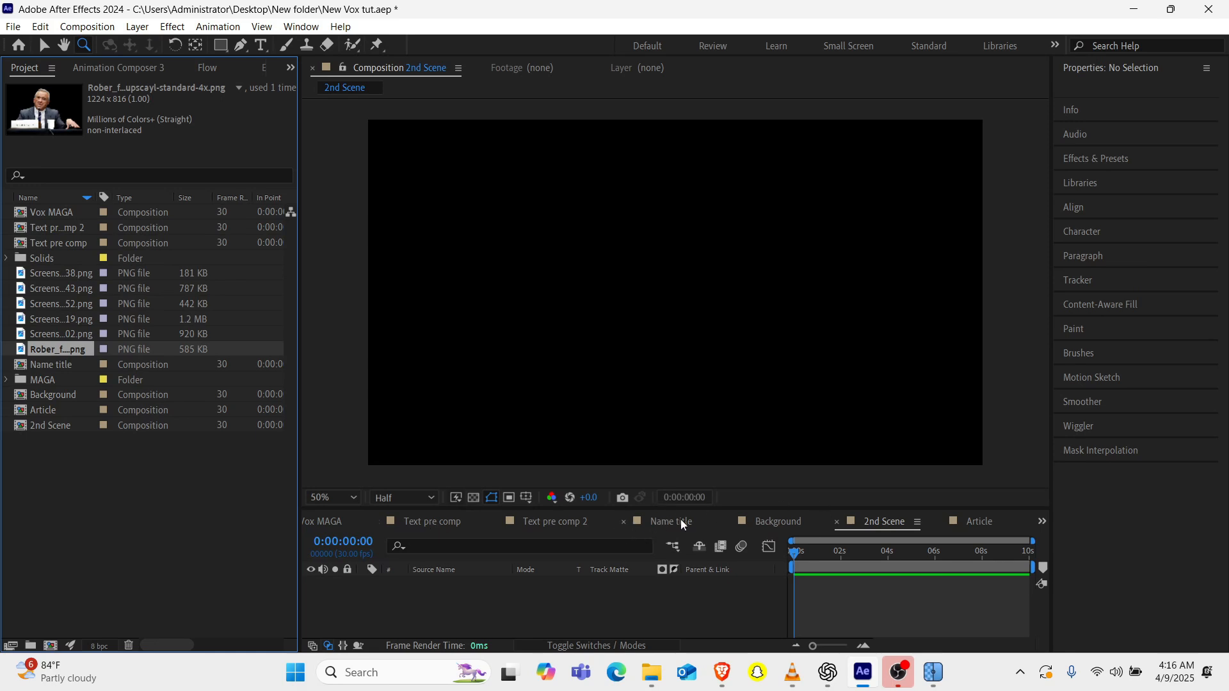
Copy the black-and-white portrait PNG layer from the Vox MAGA composition and paste it into the 2nd Scene composition.
left_click(335, 522)
scroll(485, 556, "down", 3)
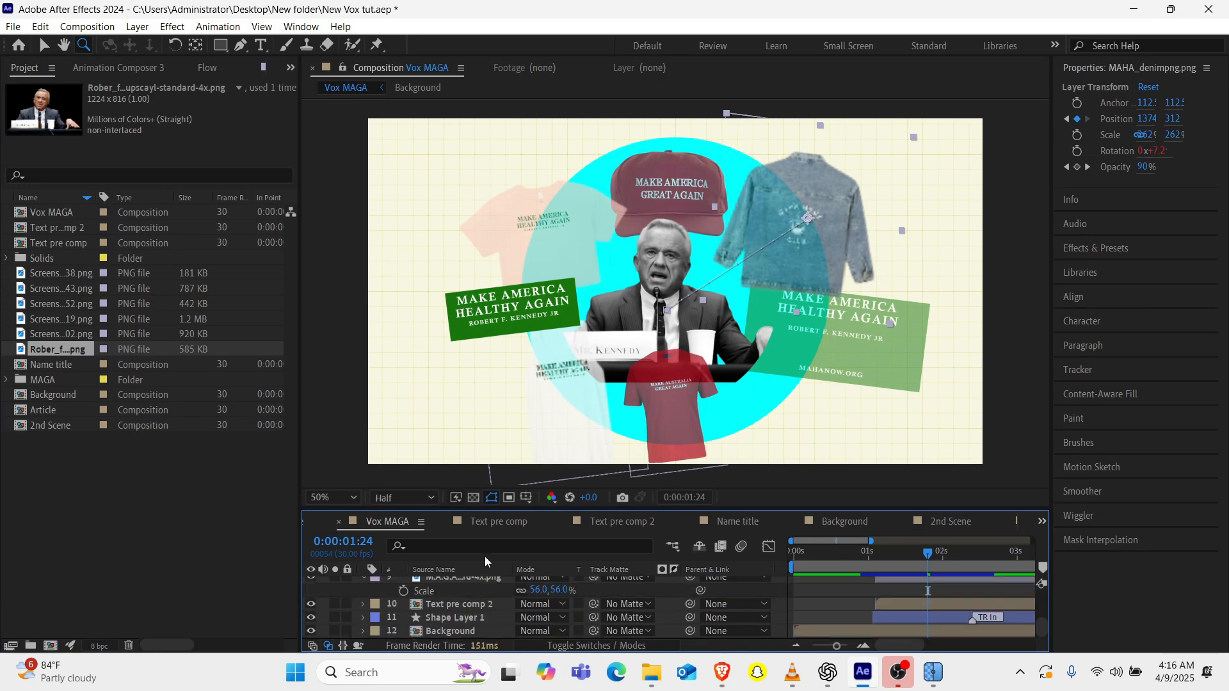
left_click(459, 618)
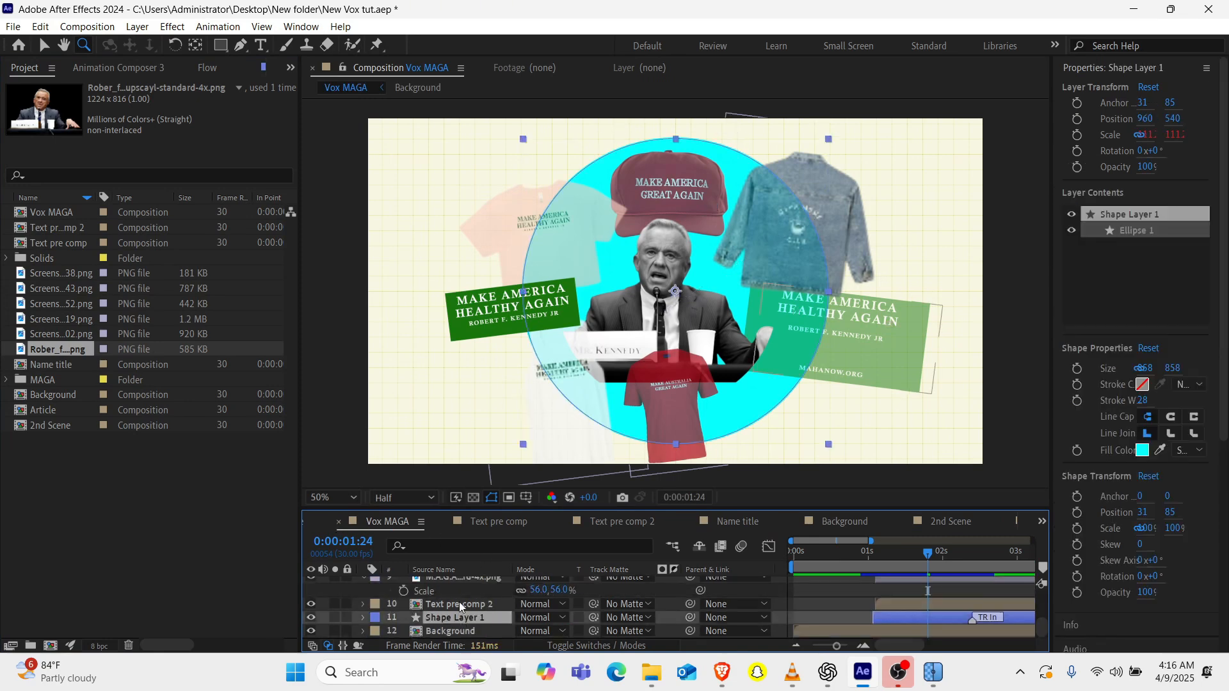
scroll(458, 602, "up", 1)
left_click(463, 570)
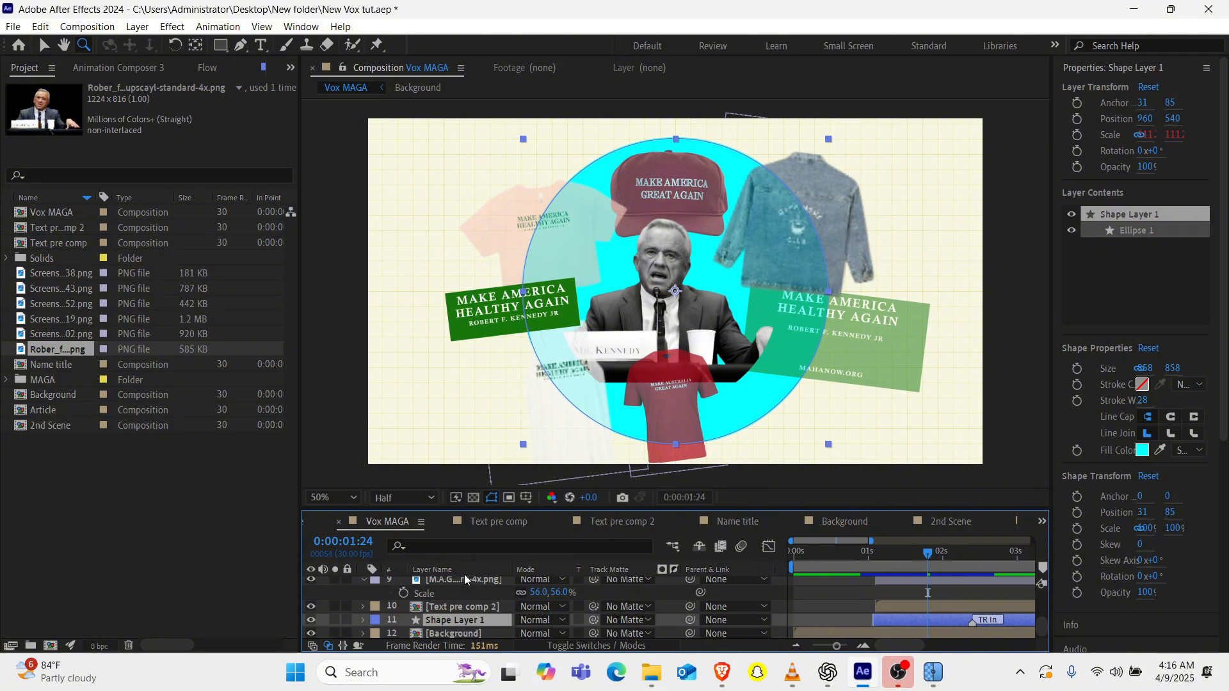
scroll(466, 608, "up", 2)
left_click(478, 598)
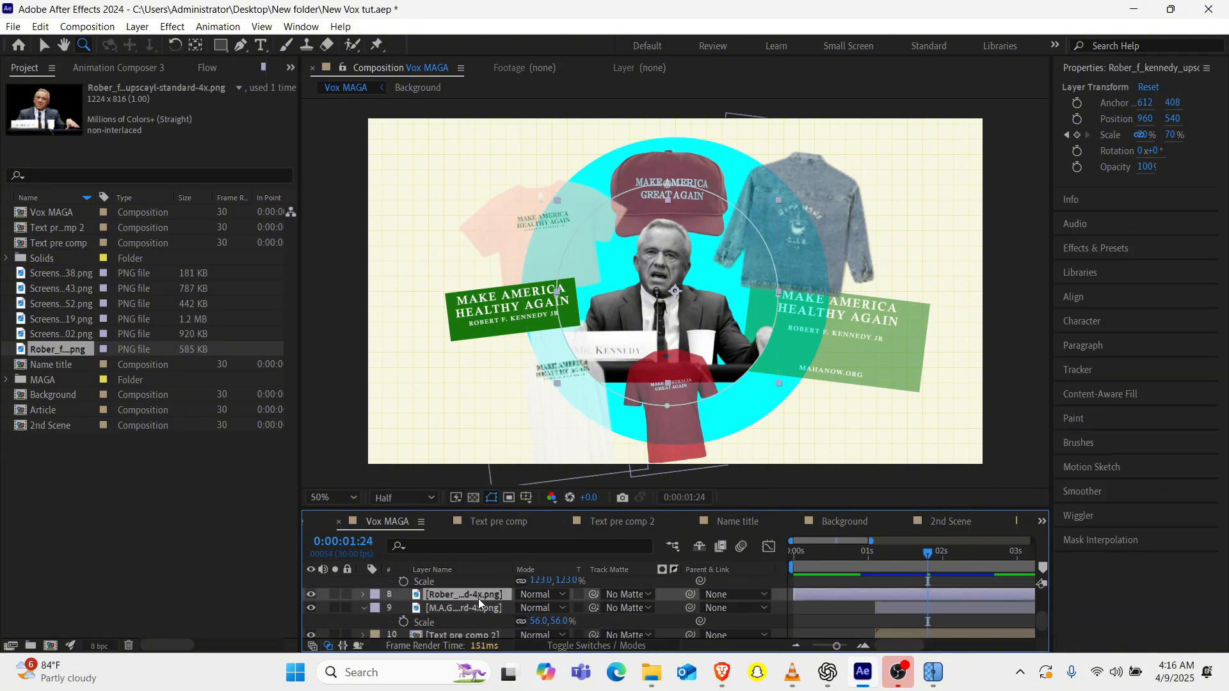
left_click(950, 521)
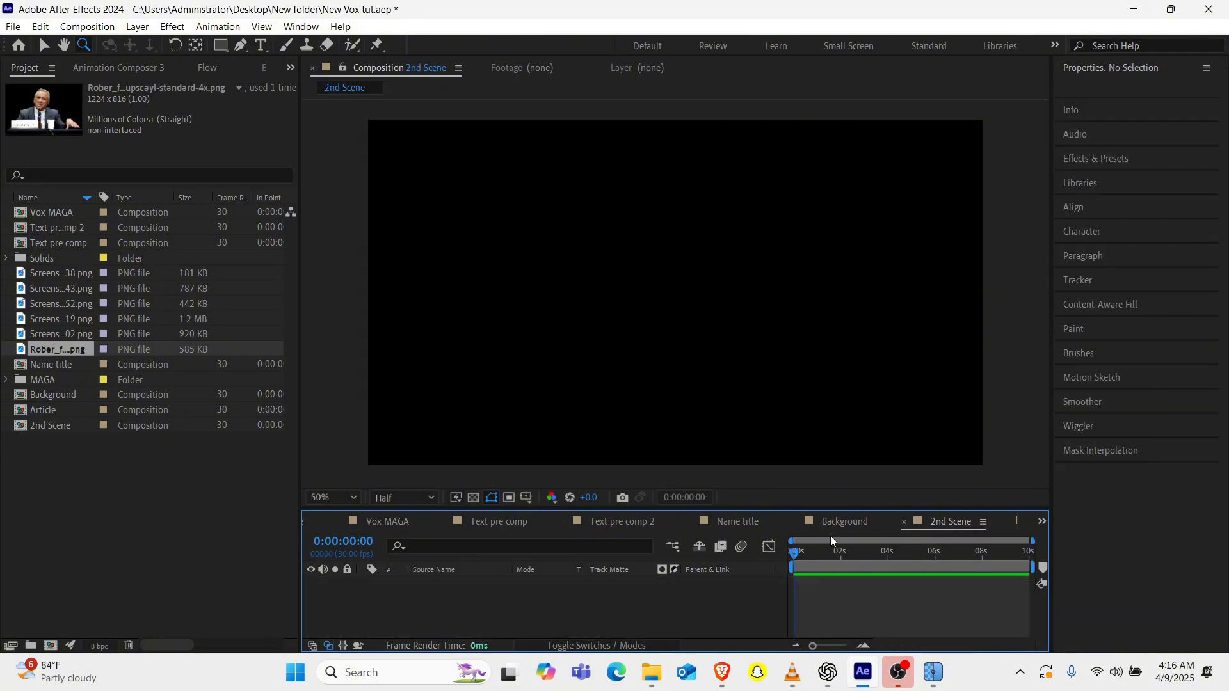
key("v")
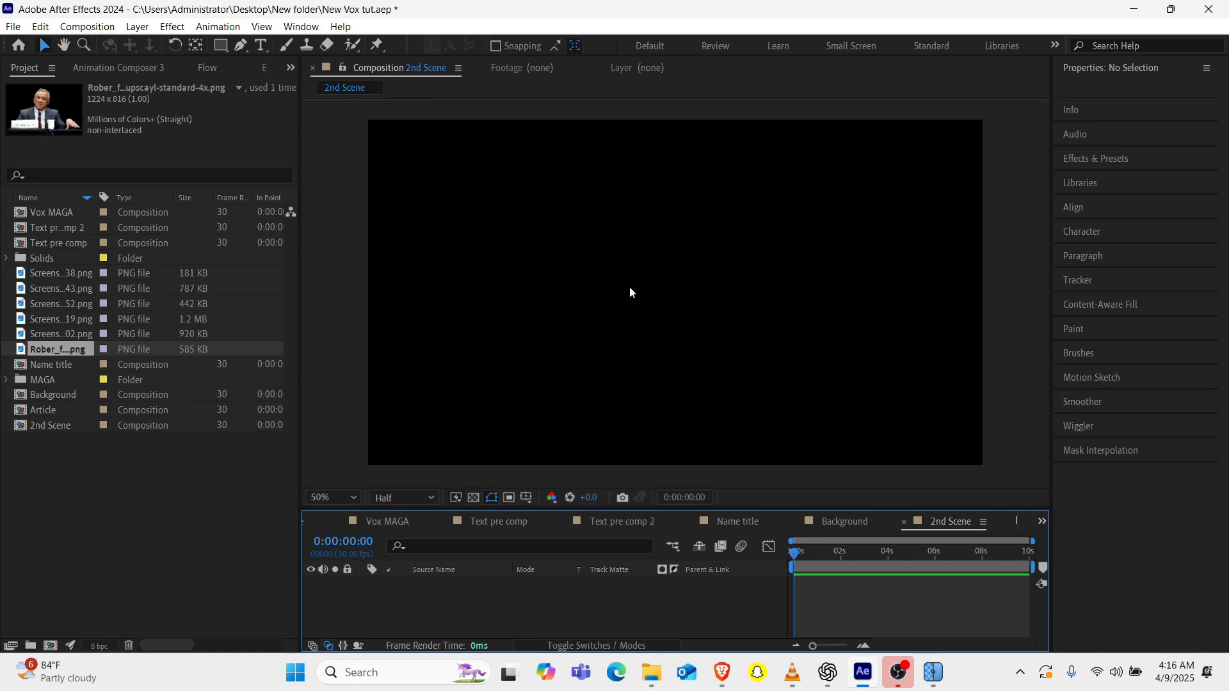
key("ctrl+slash")
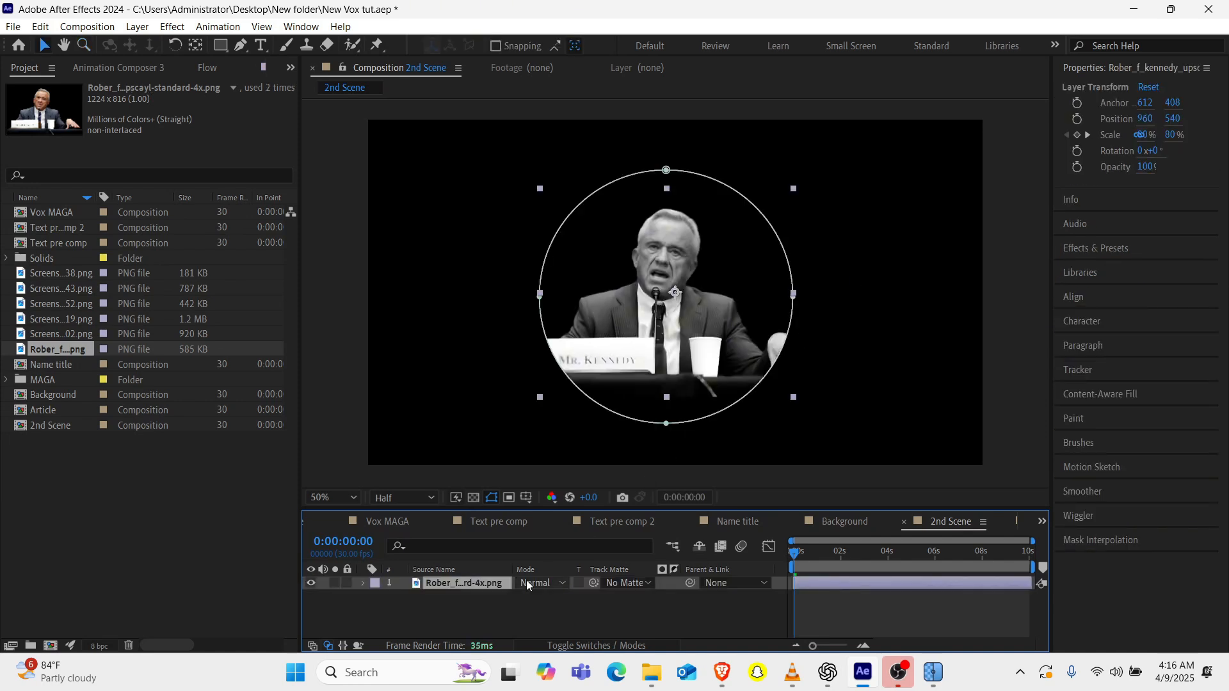
Scale the portrait layer to 50%, move it near the top of the frame, and center it horizontally in the composition.
left_click_drag(656, 323, 670, 280)
key("s")
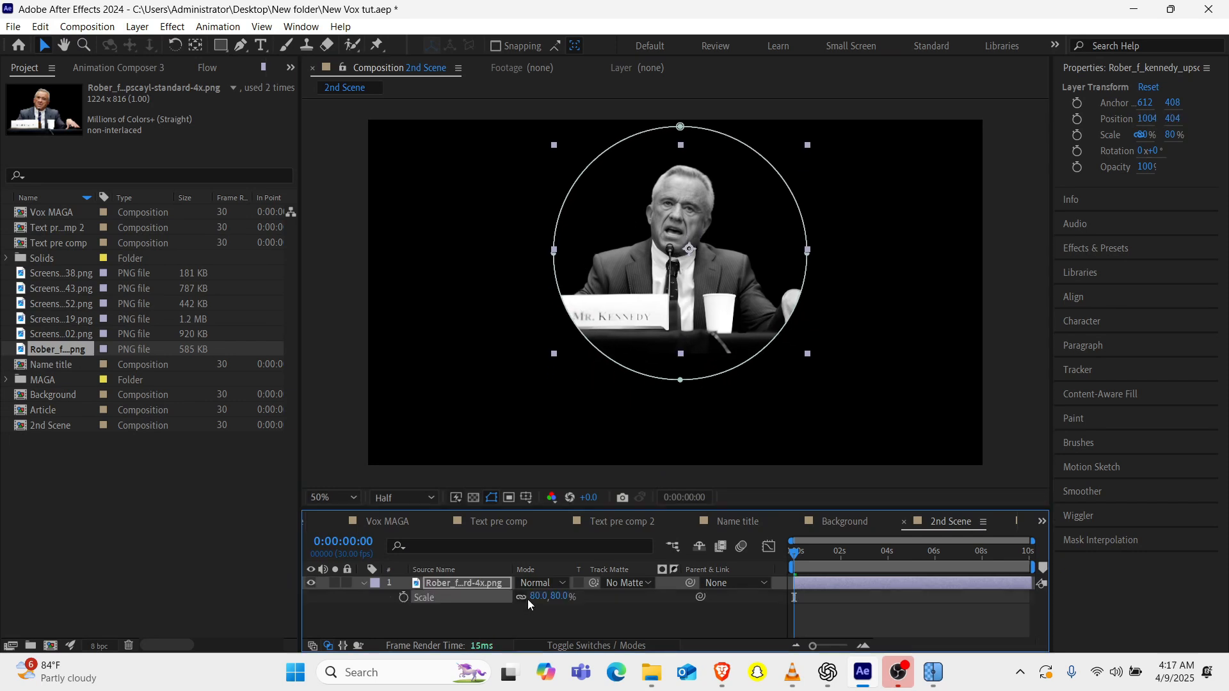
left_click_drag(534, 599, 505, 598)
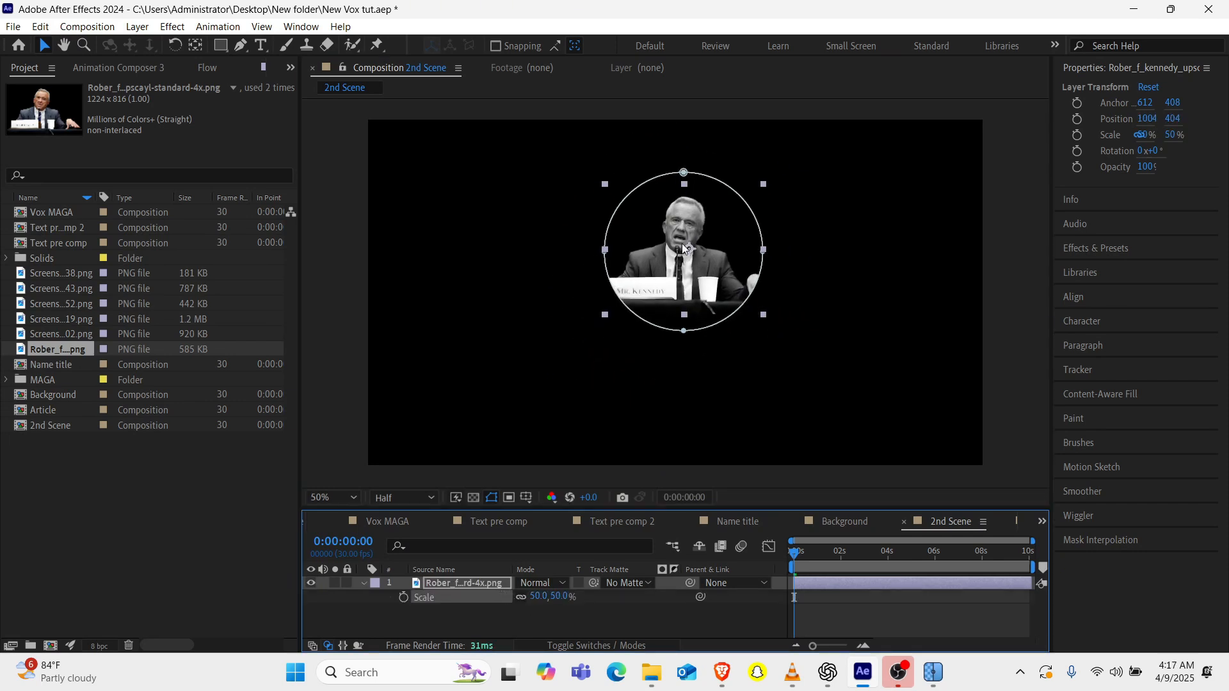
left_click(684, 249)
left_click_drag(675, 240, 675, 191)
left_click(1090, 297)
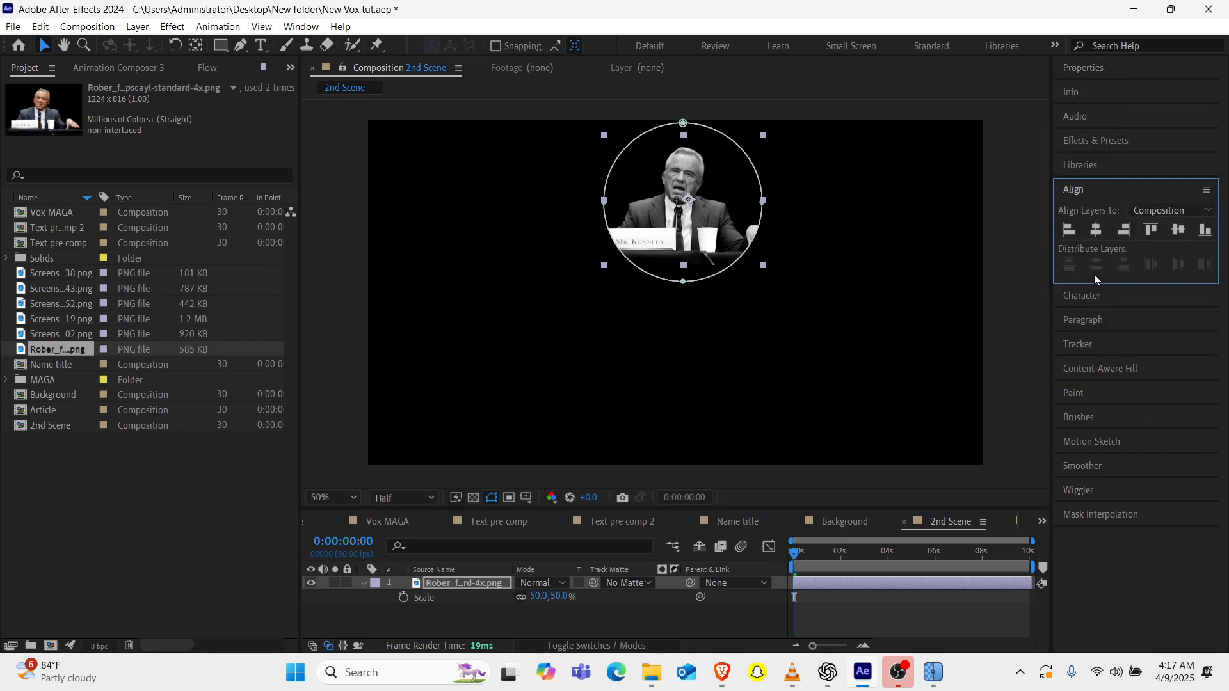
left_click(1098, 230)
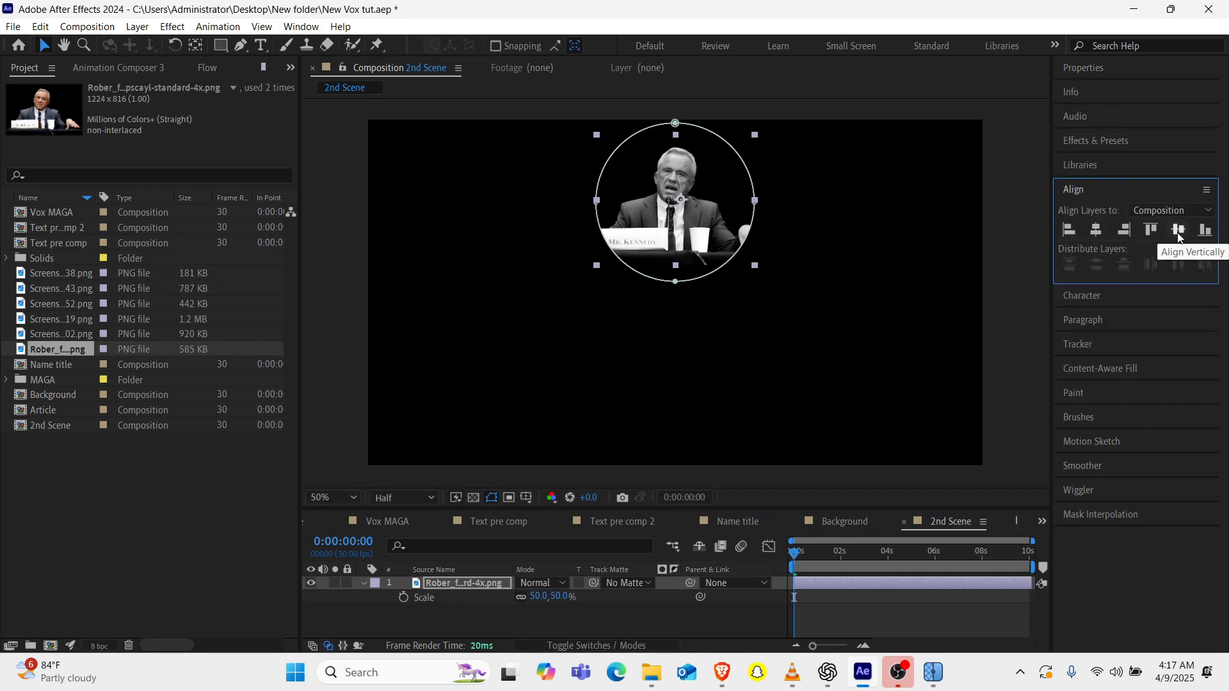
Copy the BG grid layer from the Background composition into 2nd Scene and place it beneath the portrait layer.
left_click(407, 520)
scroll(459, 589, "down", 5)
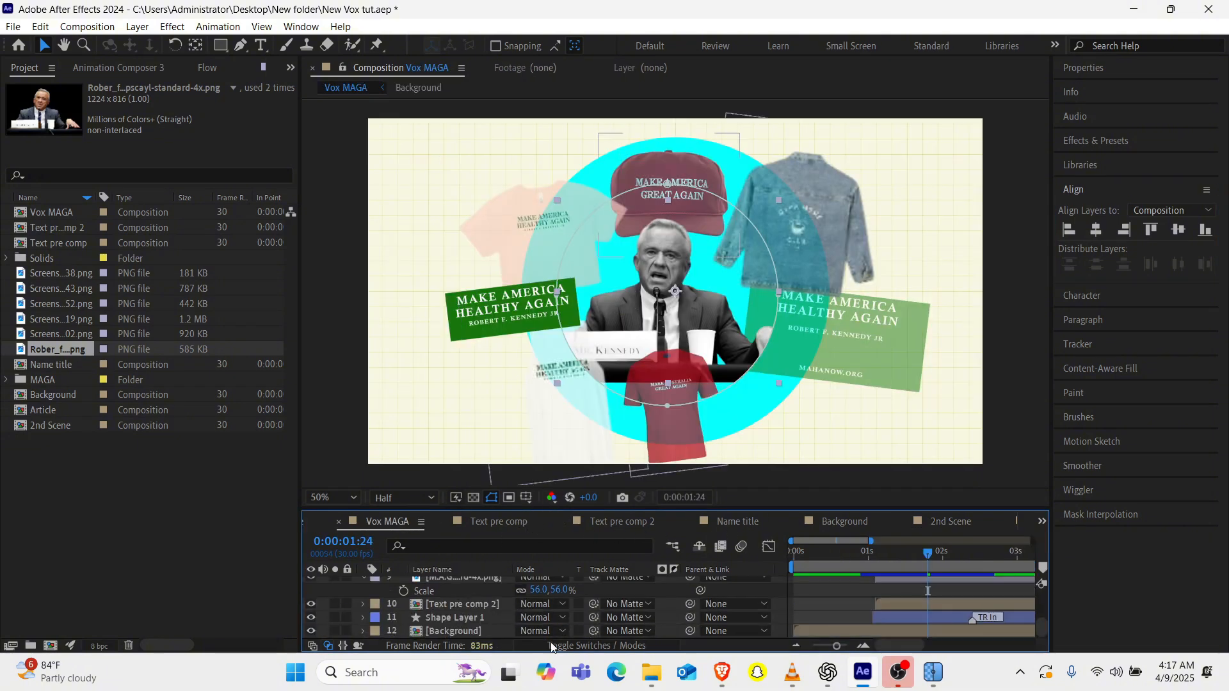
double_click(458, 628)
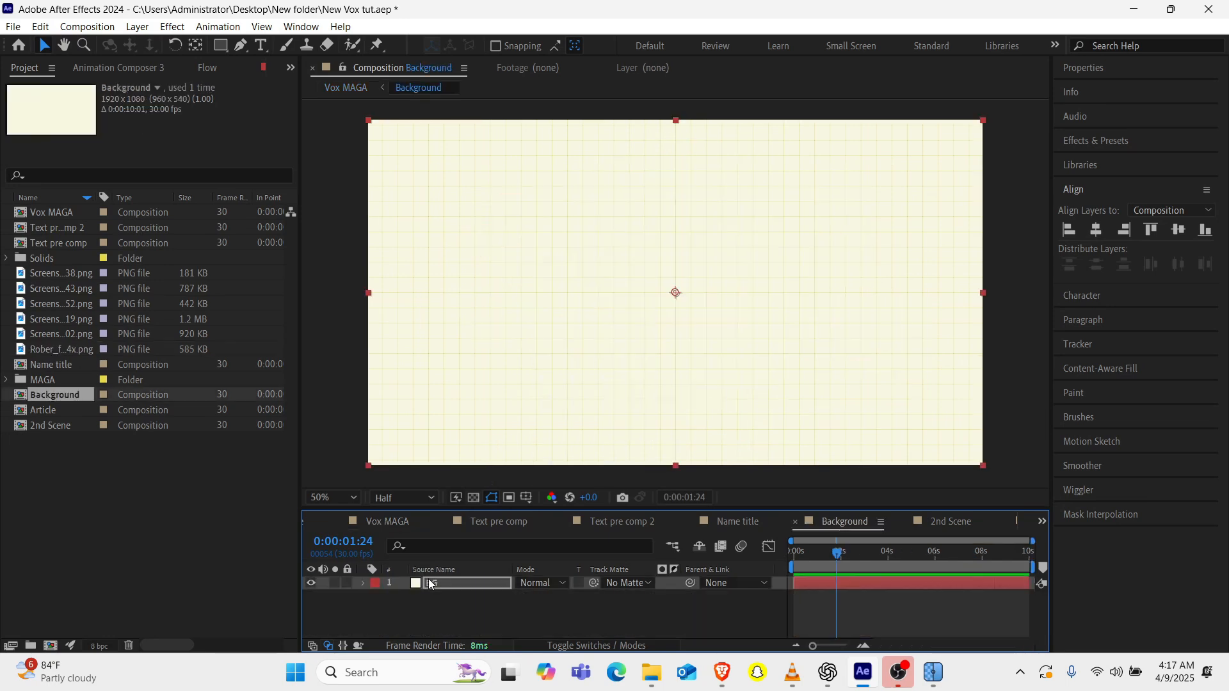
left_click(432, 583)
right_click(432, 584)
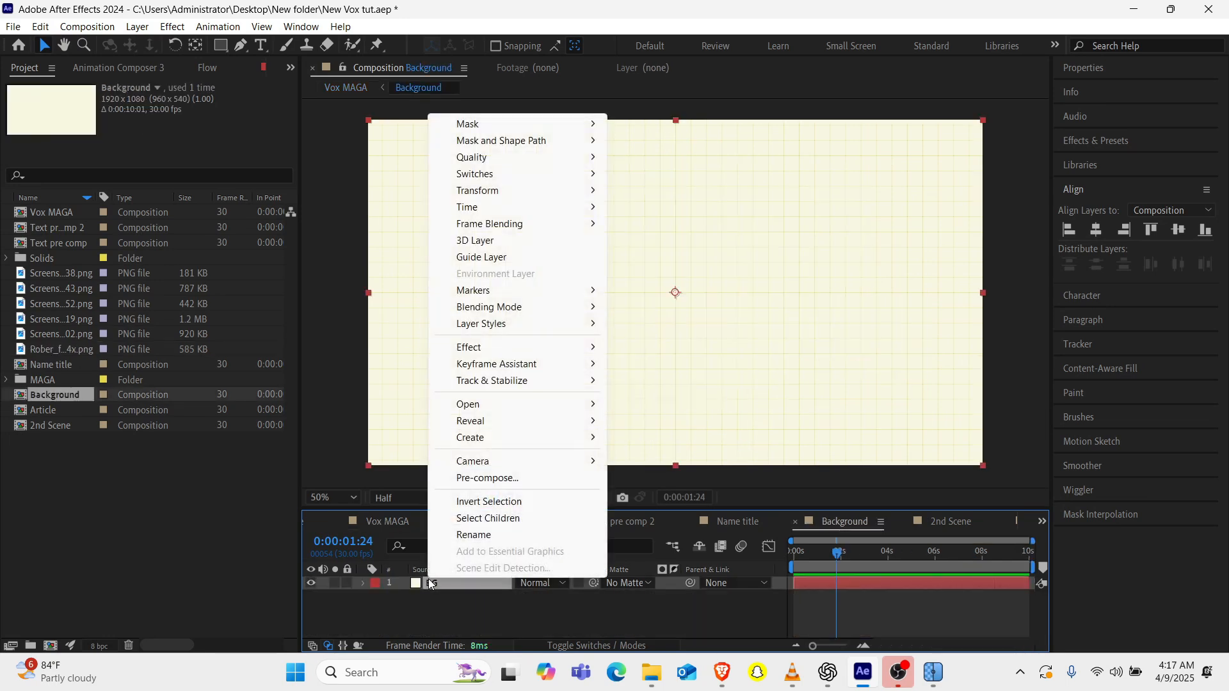
left_click(40, 26)
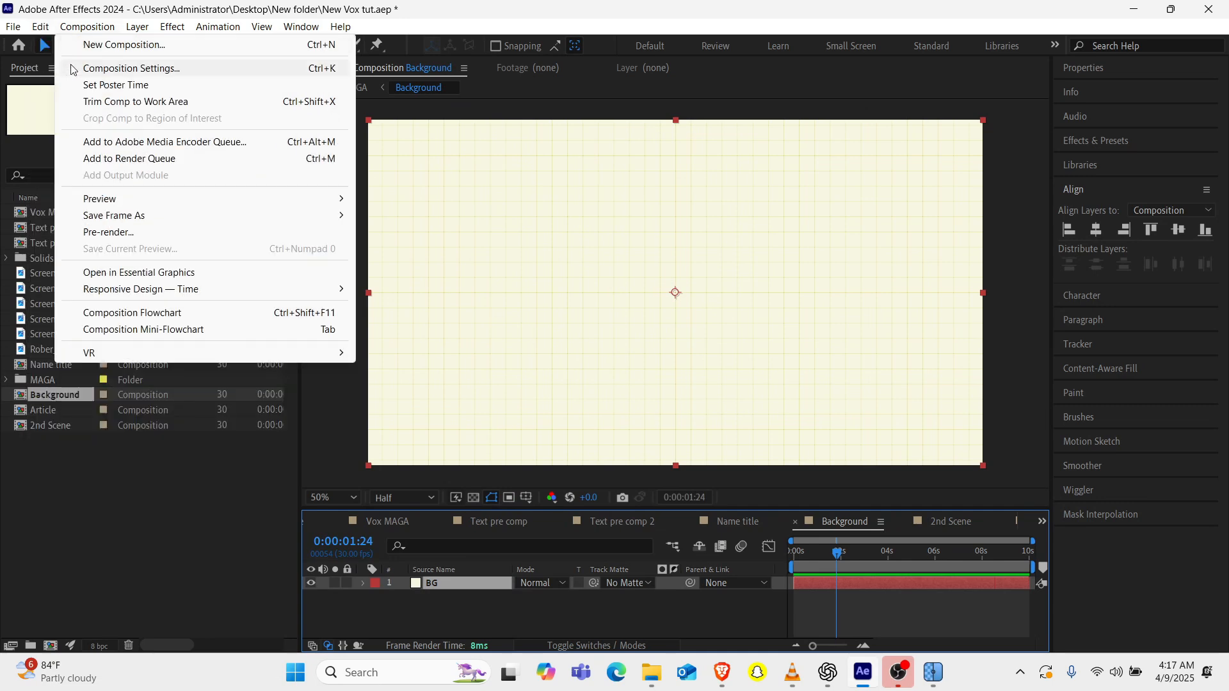
left_click(64, 117)
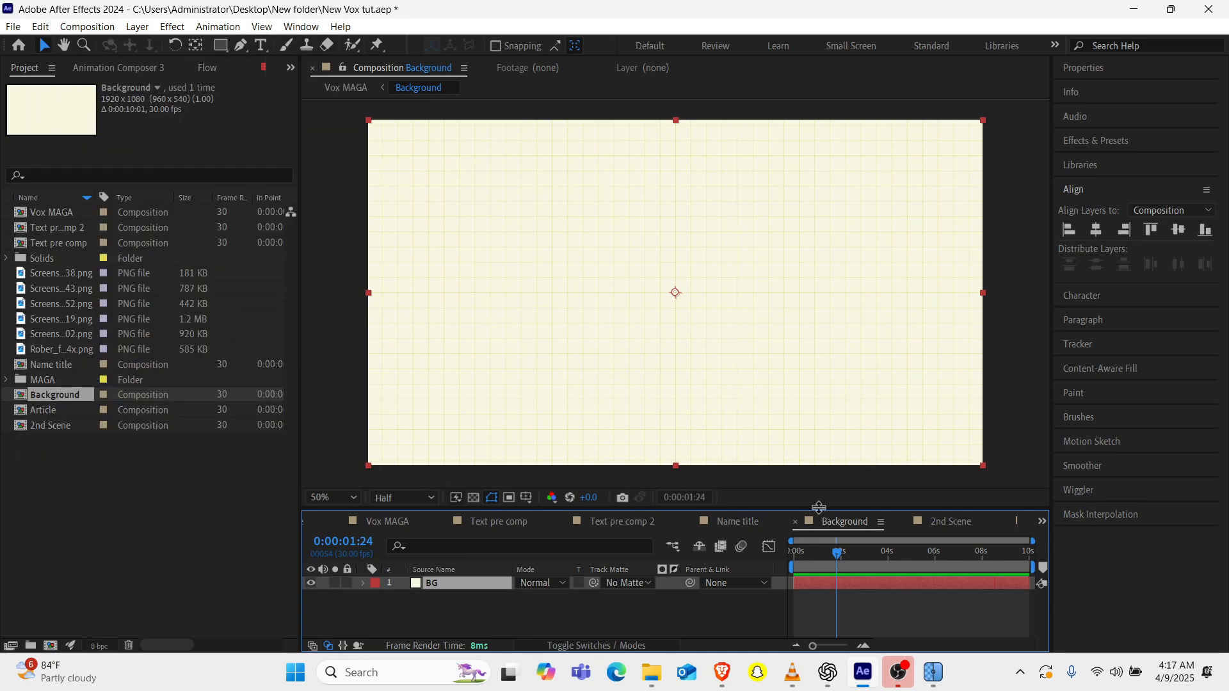
left_click(956, 523)
left_click(515, 625)
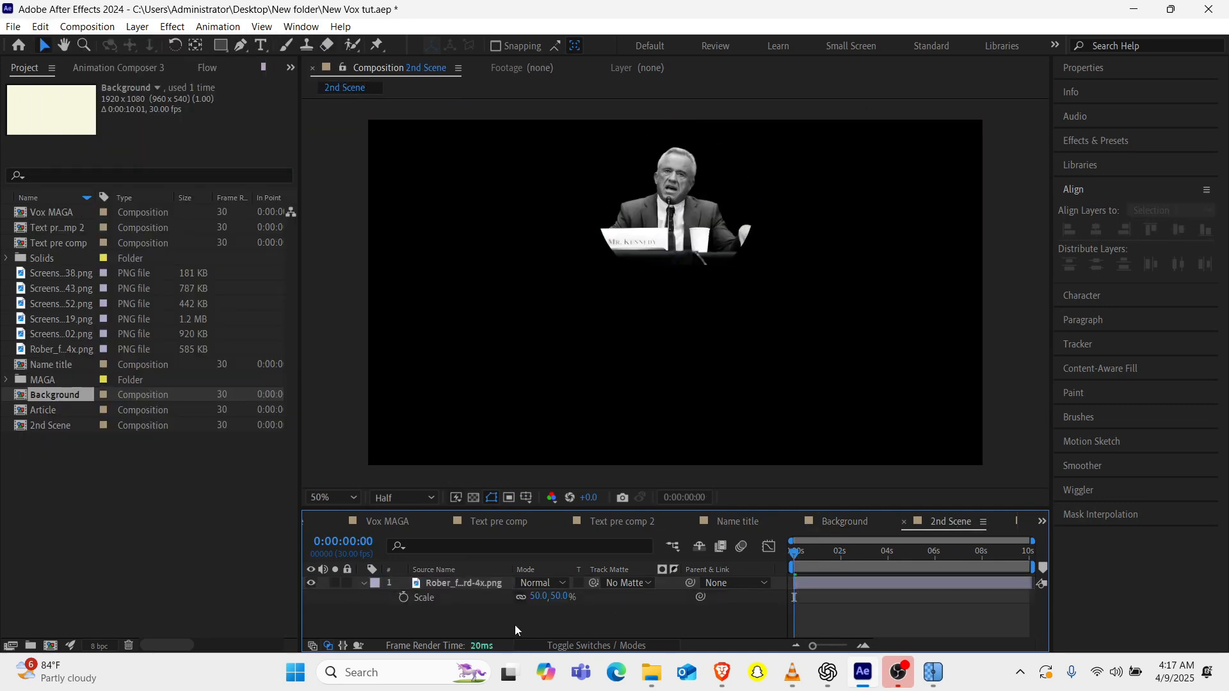
key("ctrl+v")
left_click_drag(471, 582, 471, 621)
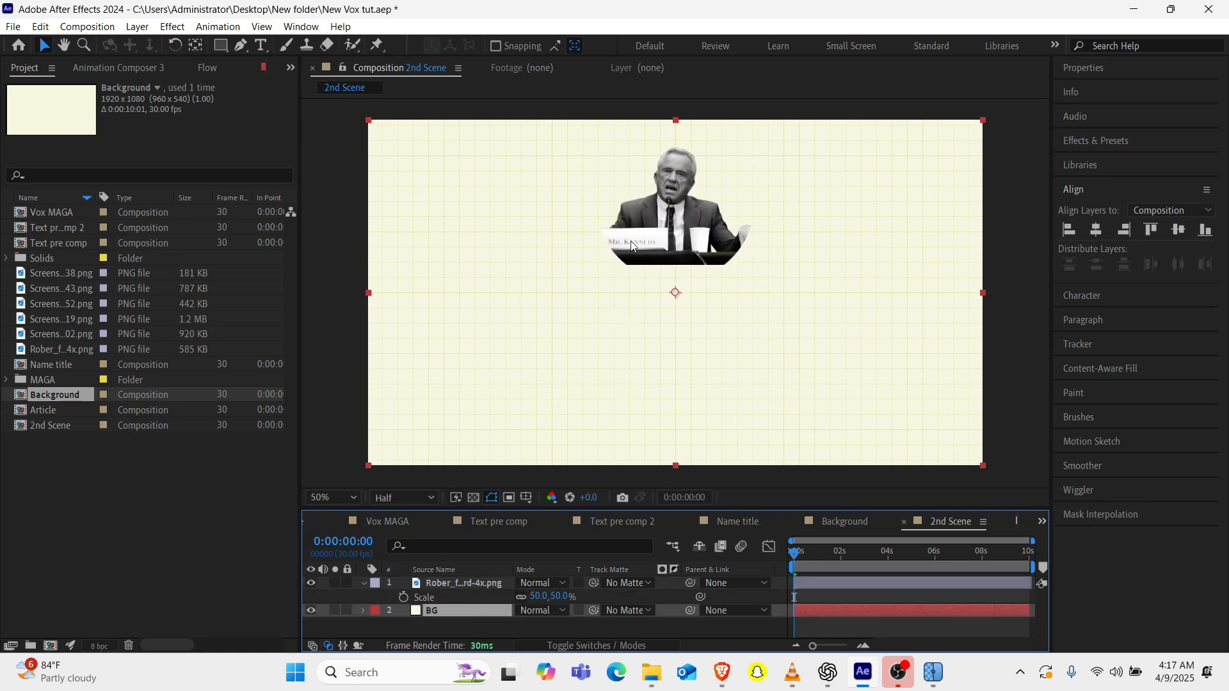
Get the Pen tool ready for a new shape layer with a turquoise 00FFEB fill.
left_click(241, 45)
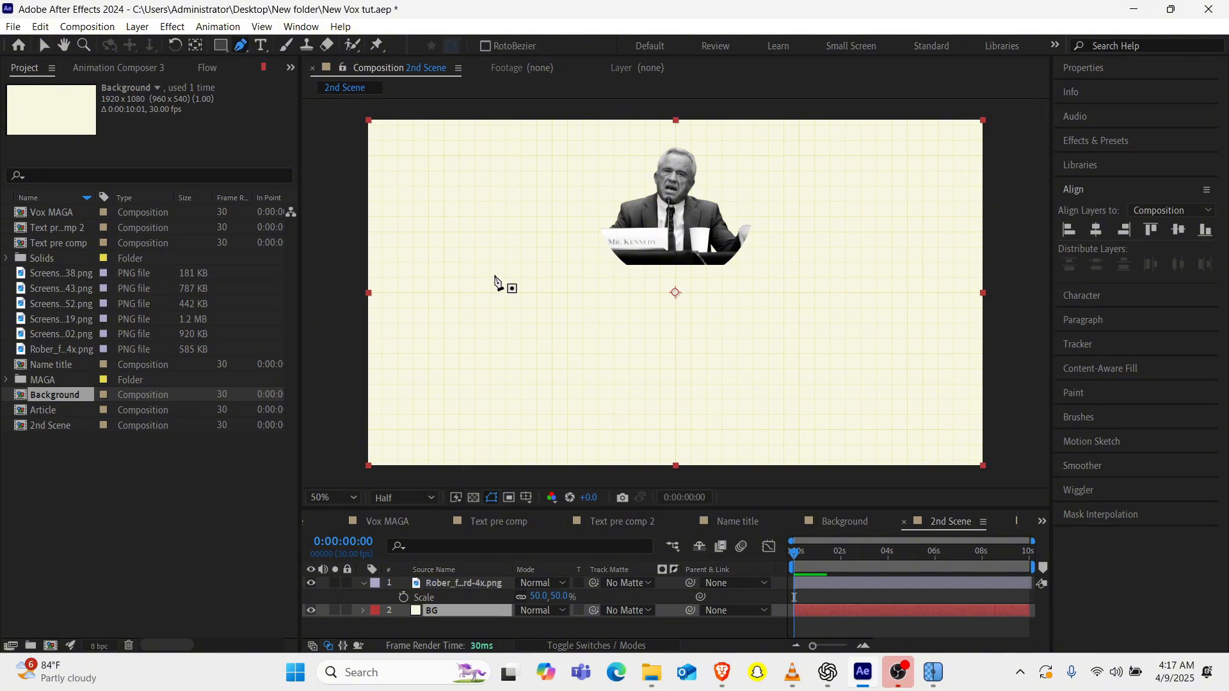
left_click(443, 626)
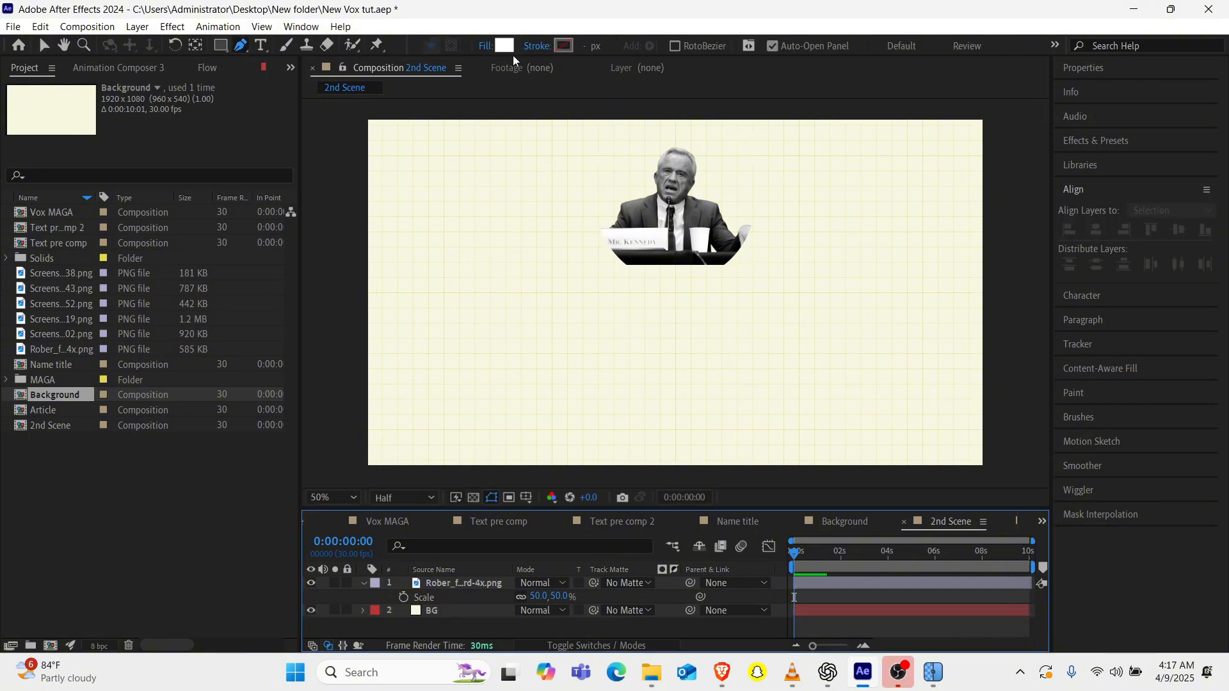
left_click(505, 47)
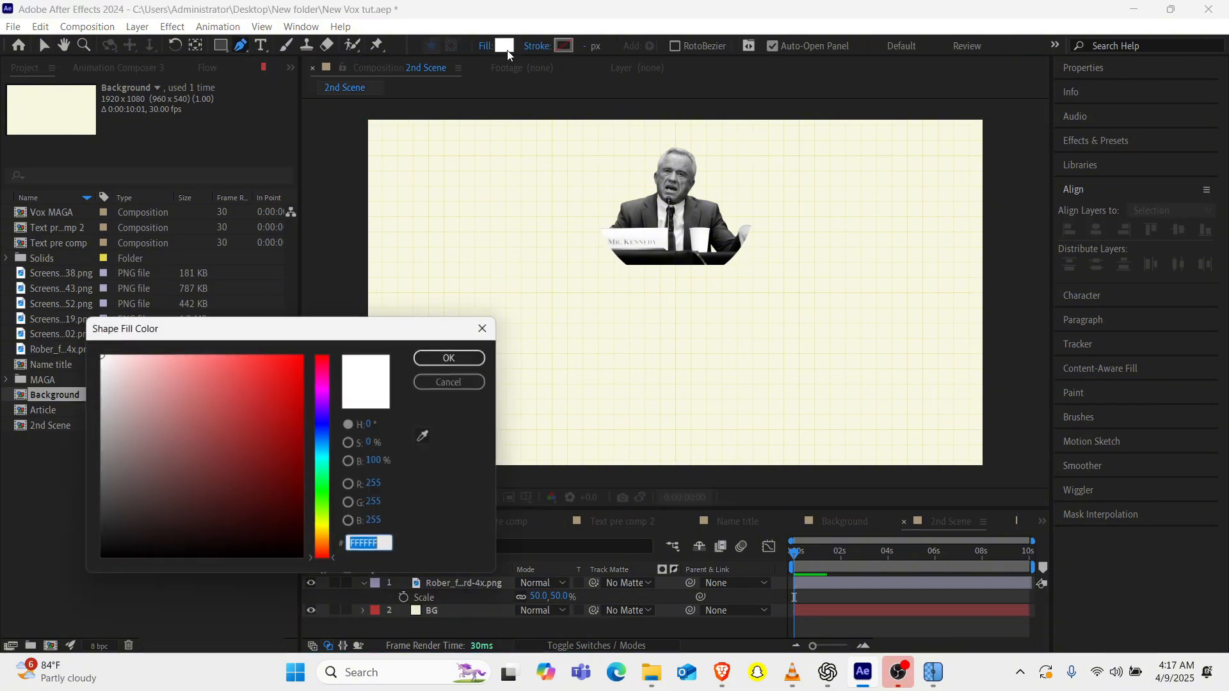
left_click(325, 461)
left_click(302, 356)
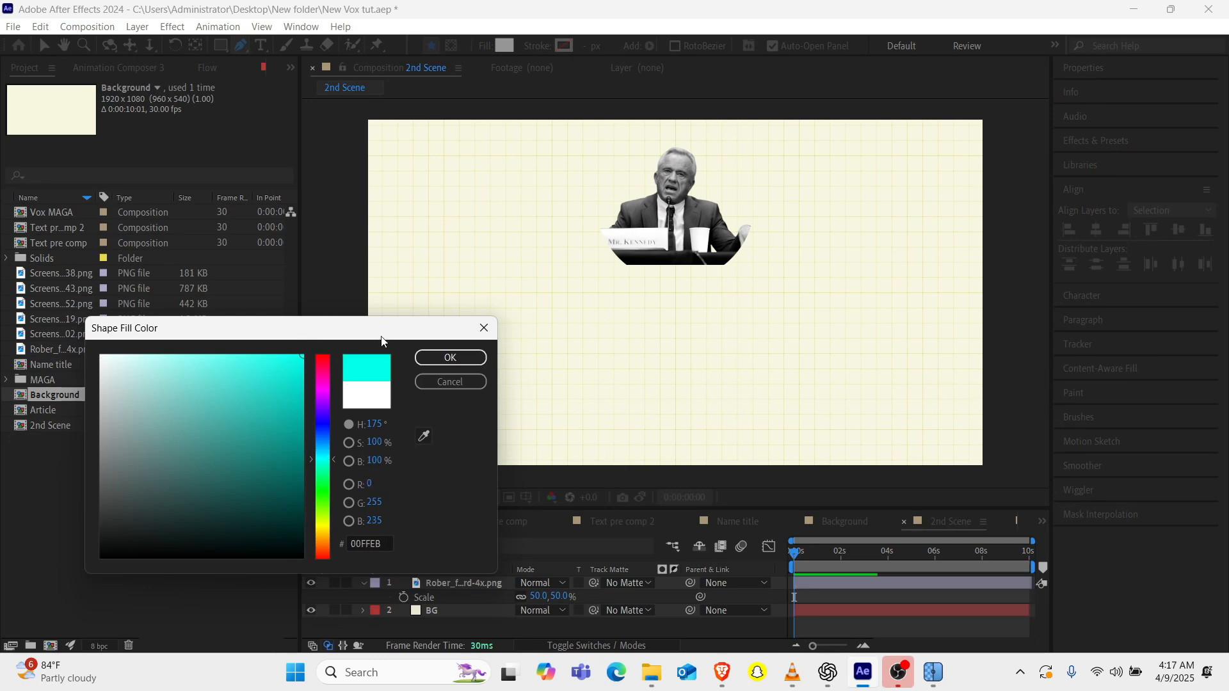
left_click(450, 357)
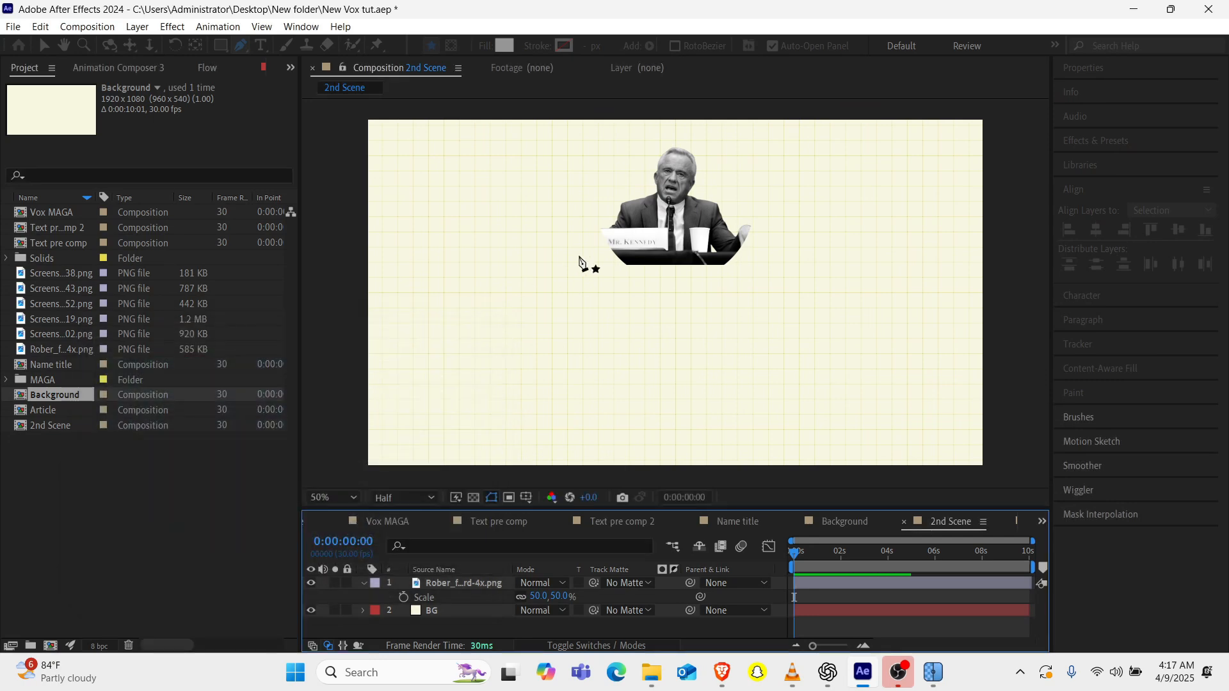
Draw a four-point trapezoid that widens from the portrait's desk down past both lower corners of the frame.
left_click(601, 233)
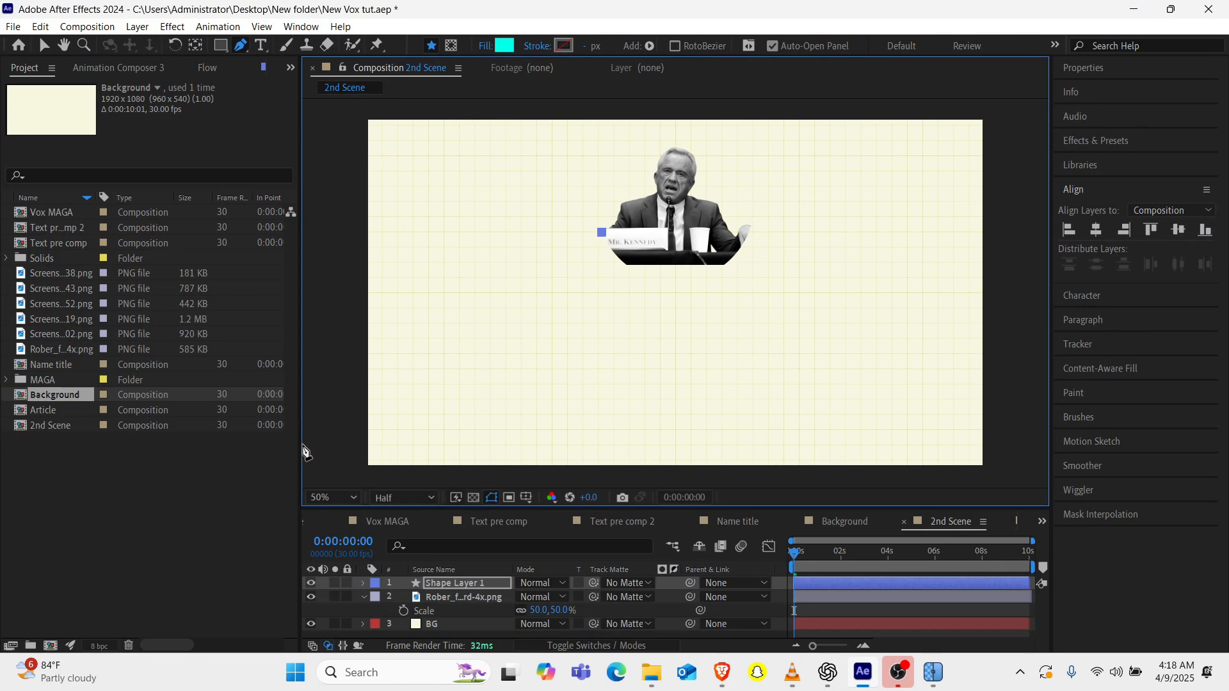
key("comma")
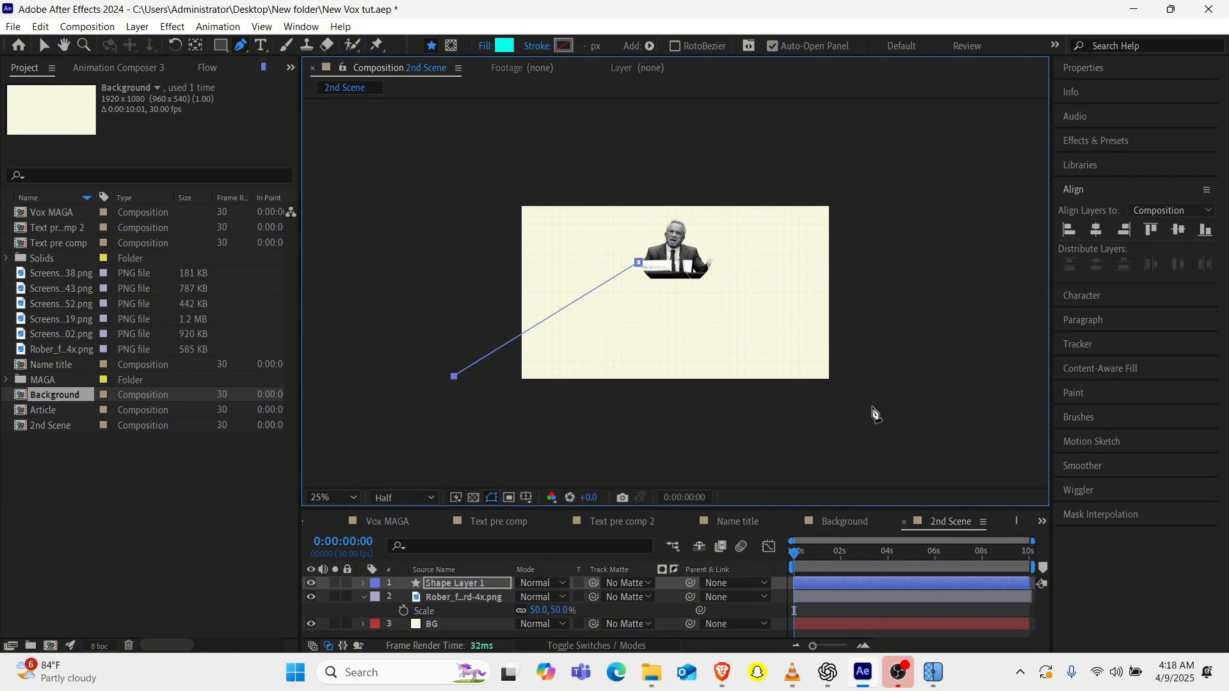
left_click(941, 392)
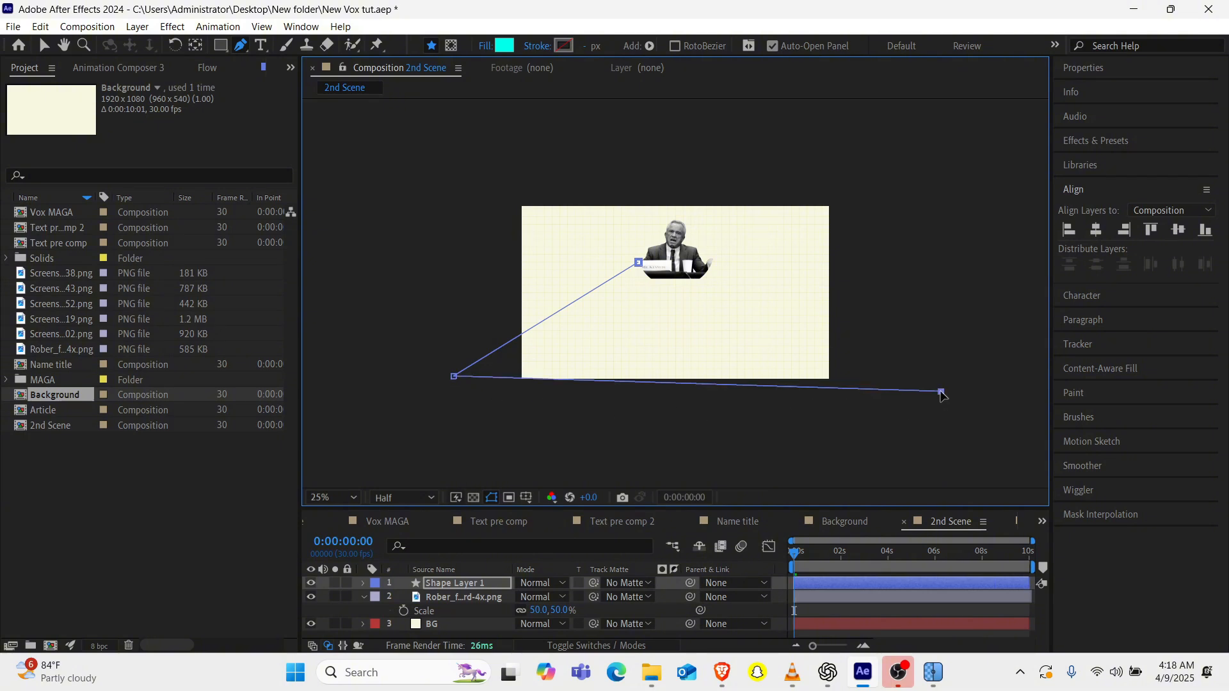
left_click_drag(940, 392, 947, 379)
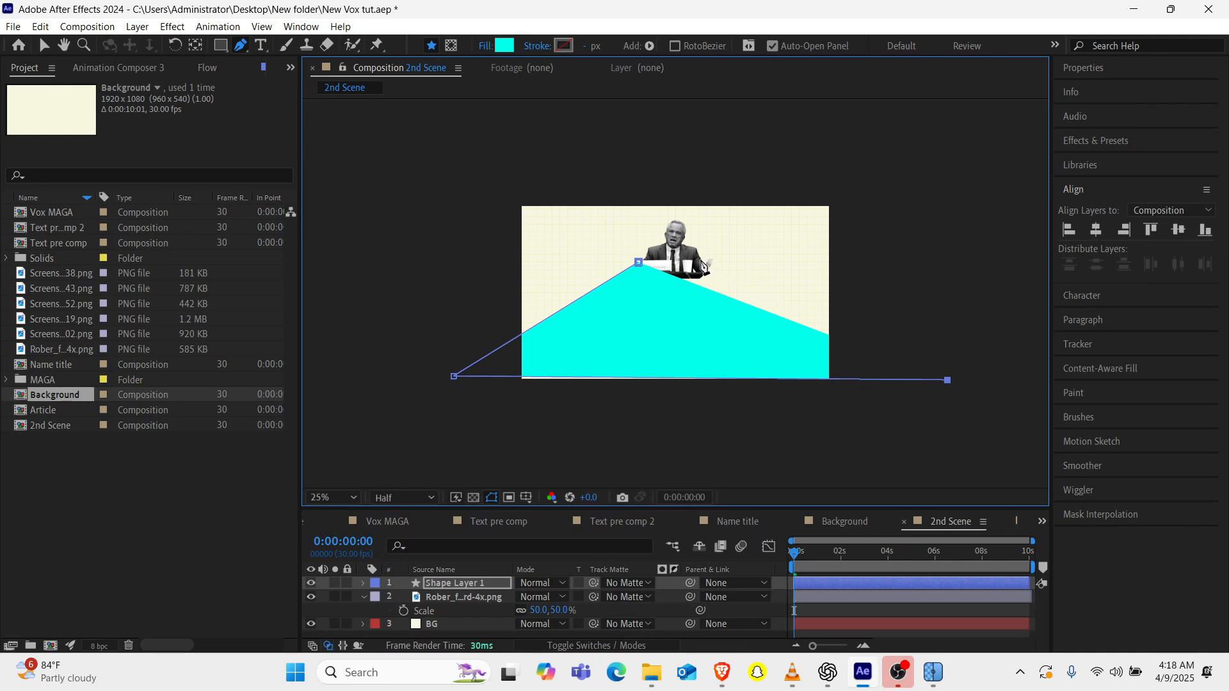
left_click(701, 262)
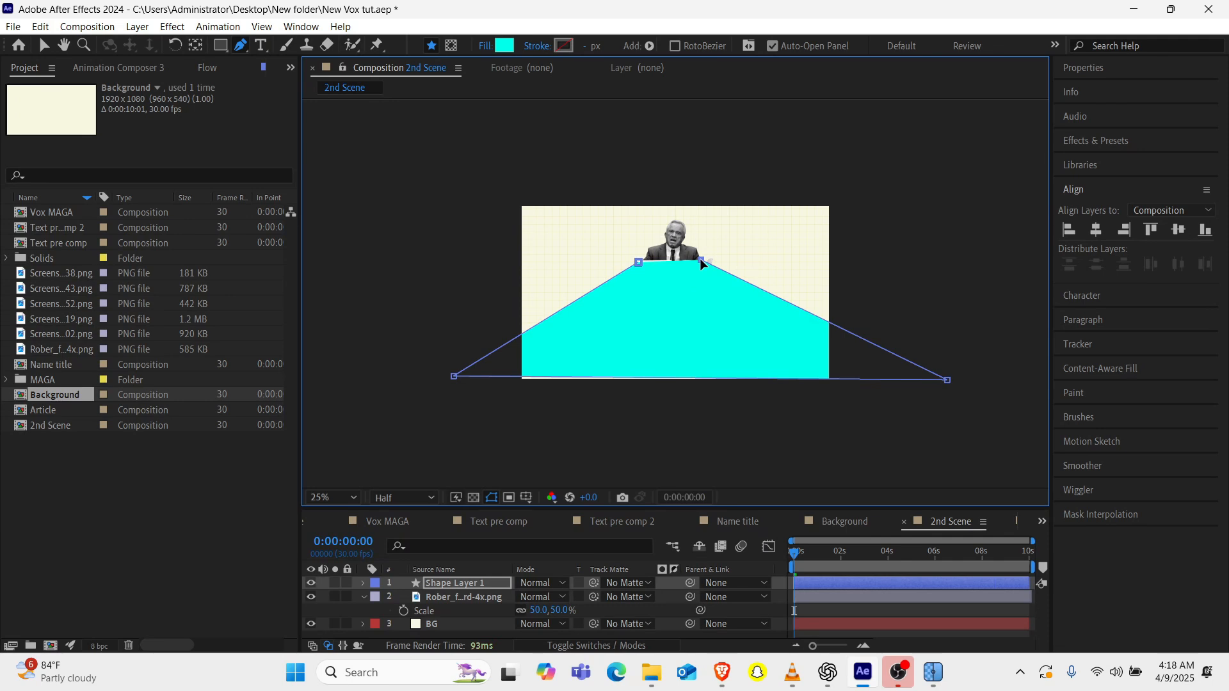
left_click(637, 263)
Adjust the trapezoid's corner points so it is symmetrical with a level top edge across the desk, and save the project.
left_click_drag(948, 381, 891, 382)
key("period")
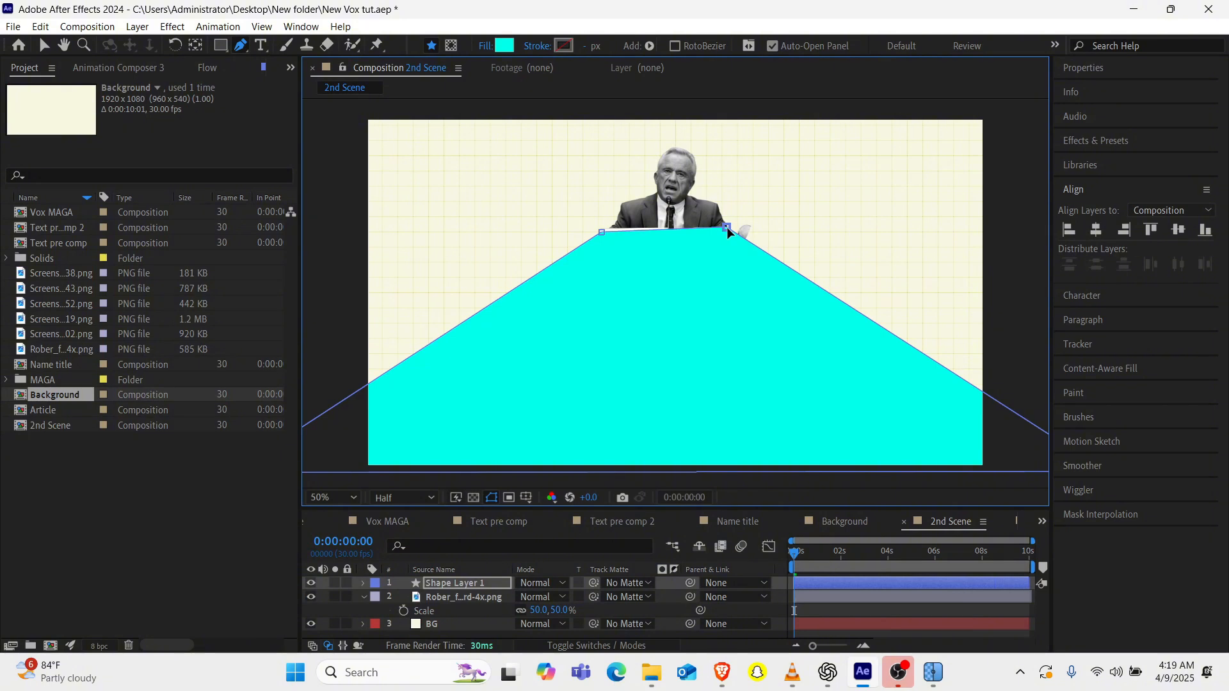
left_click_drag(727, 227, 735, 232)
left_click_drag(599, 231, 606, 231)
key("comma")
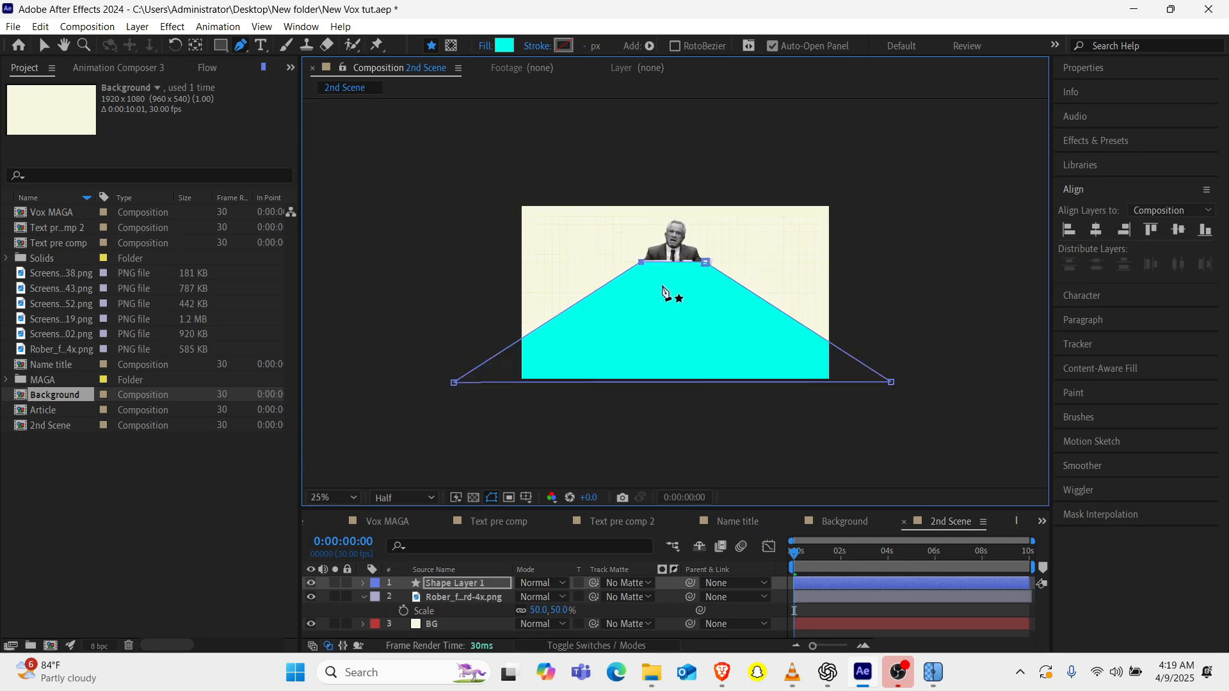
key("period")
key("comma")
left_click(462, 583)
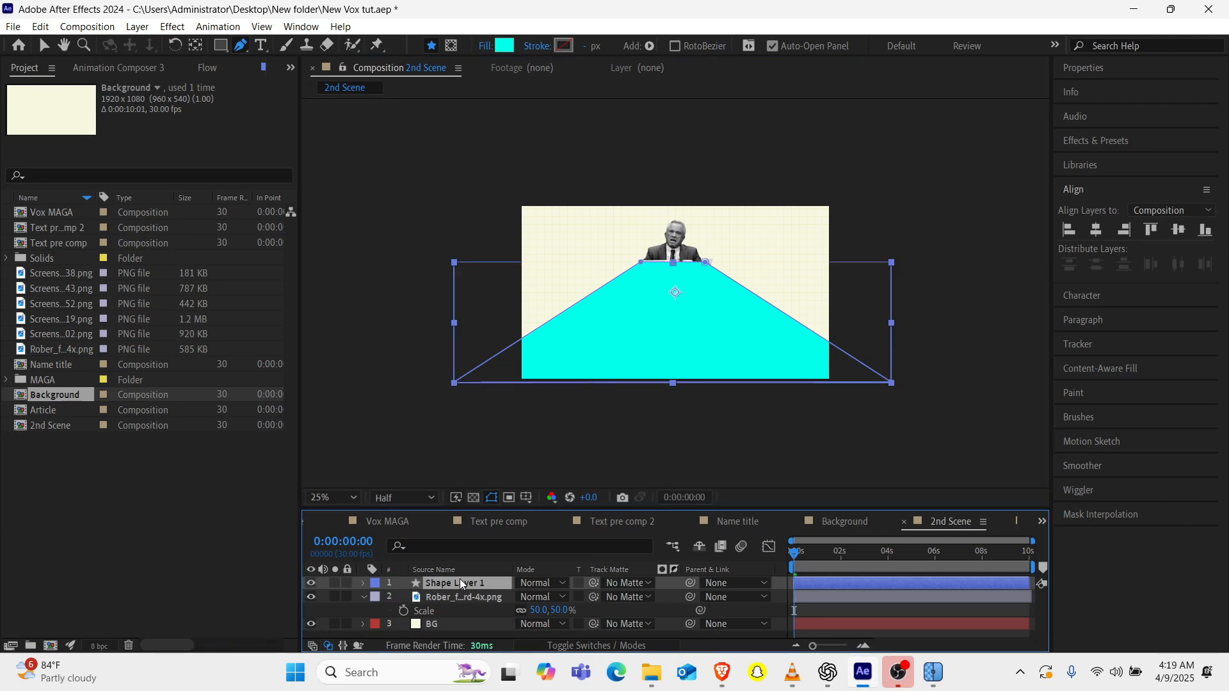
key("ctrl+s")
Add the Article composition to 2nd Scene as the top layer, over the turquoise trapezoid.
left_click(61, 409)
left_click_drag(61, 410, 653, 336)
key("v")
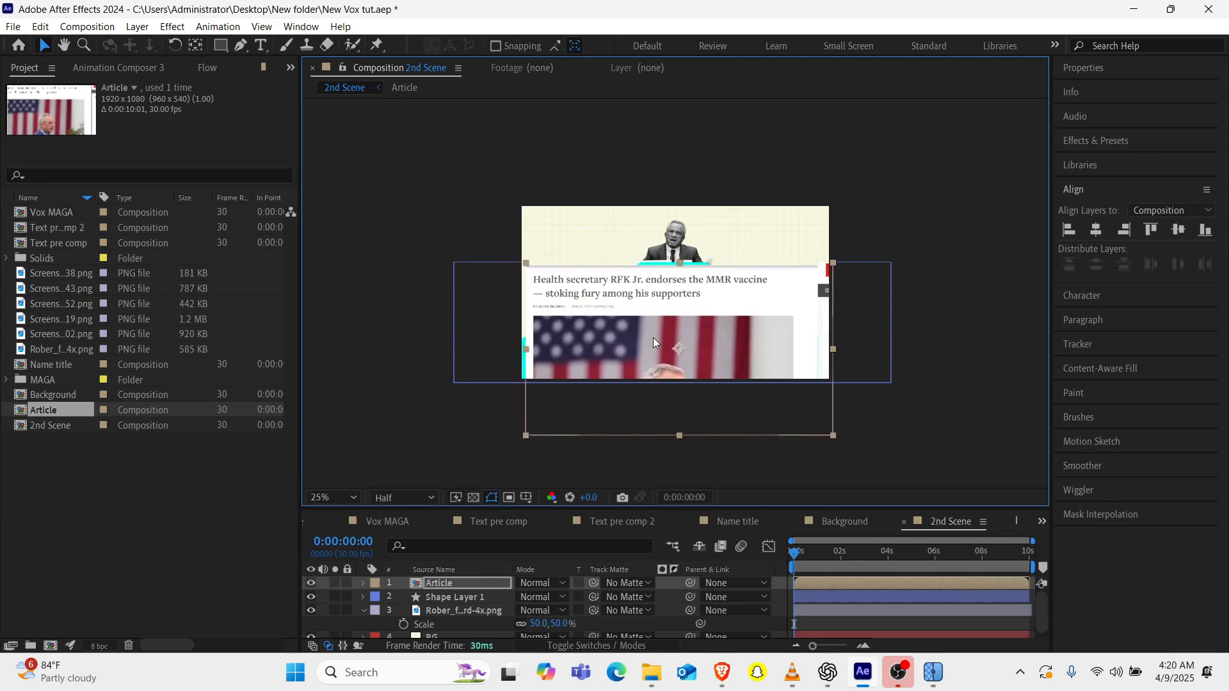
Scale the Article layer to 65% and position it over the trapezoid below the portrait.
key("s")
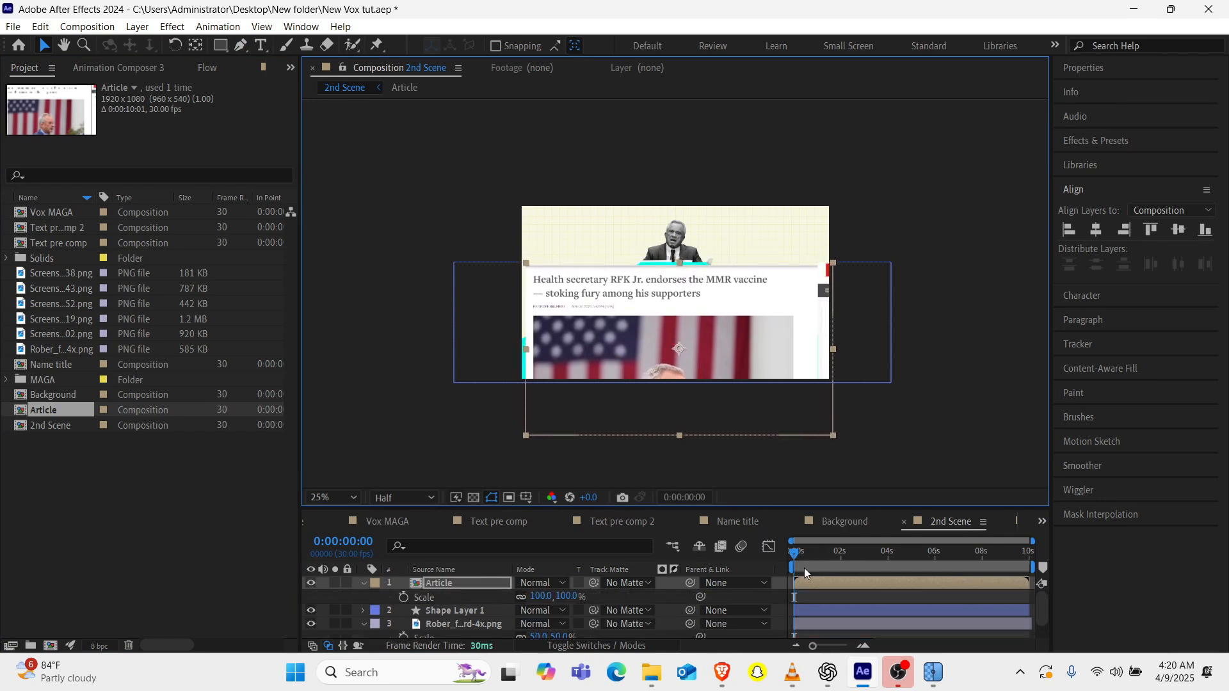
key("space")
key("space")
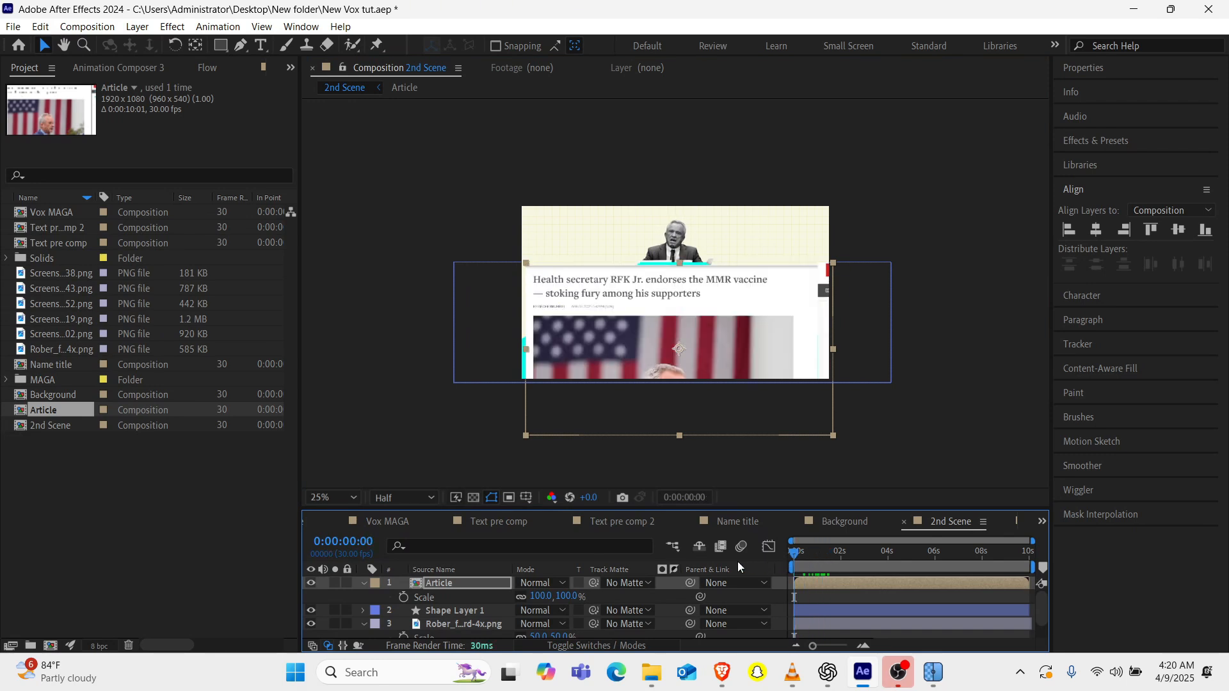
left_click_drag(532, 596, 509, 597)
mouse_move(658, 343)
left_mouse_down()
mouse_move(662, 313)
mouse_move(662, 336)
left_mouse_up()
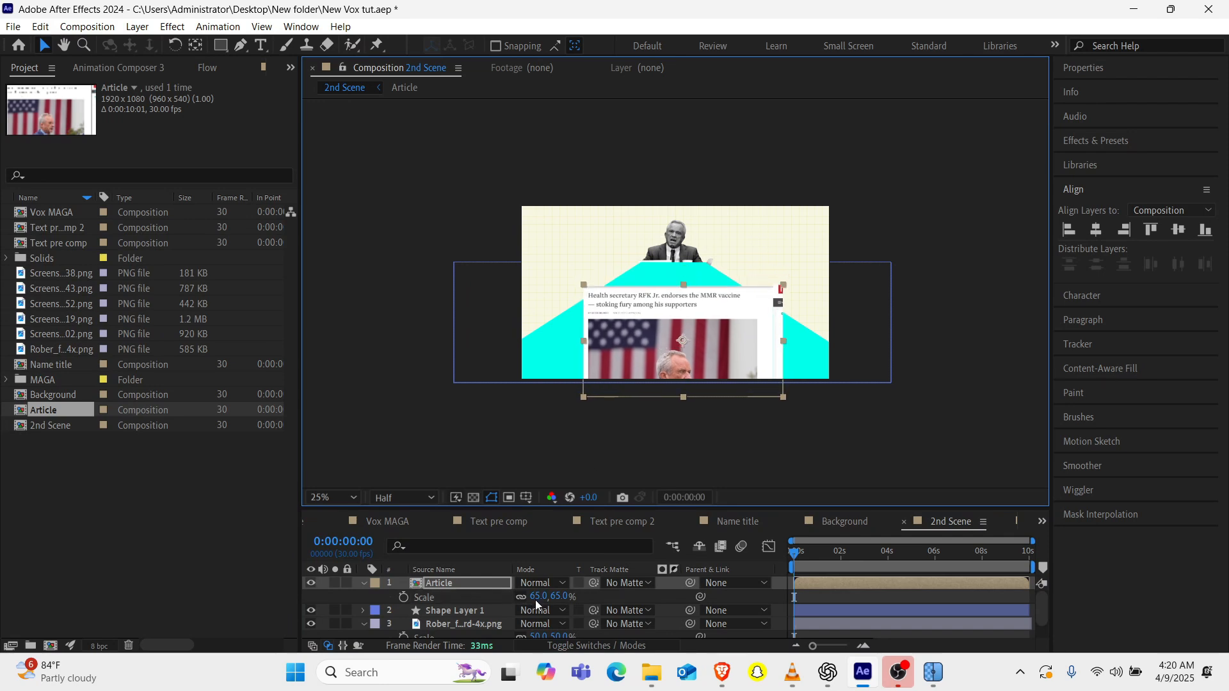
Reduce the Article layer's scale to 61% and widen the Article composition to 5266 px.
left_click_drag(534, 599, 529, 597)
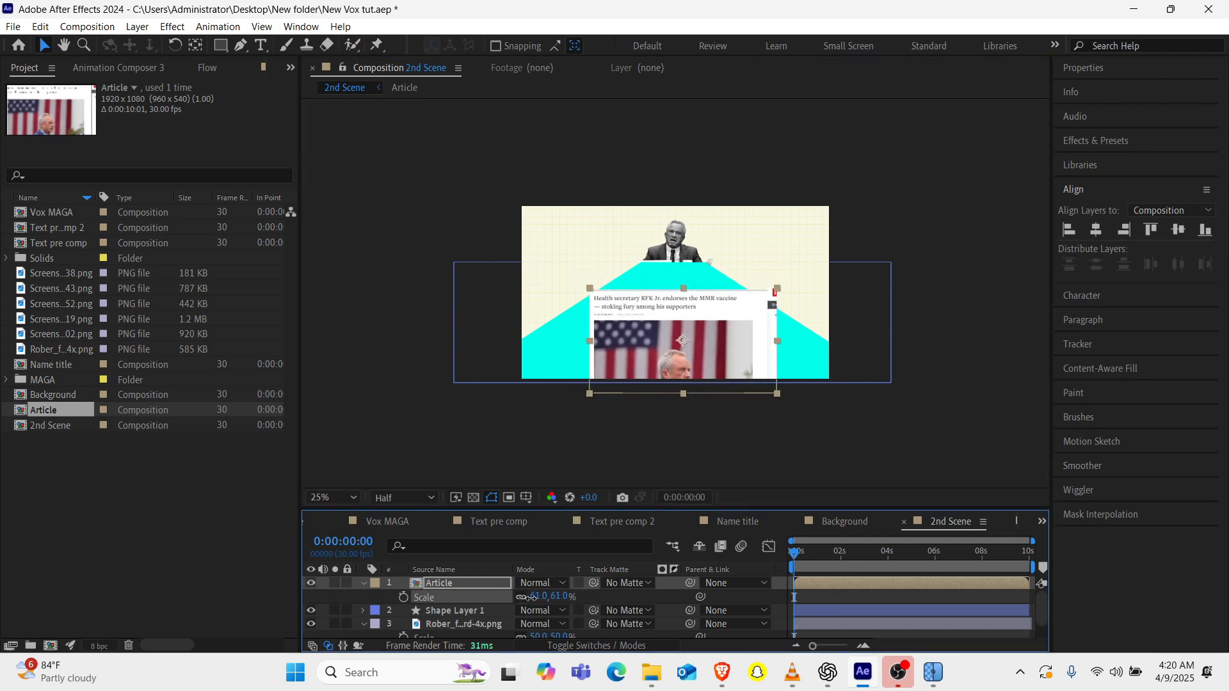
left_click_drag(794, 564, 794, 565)
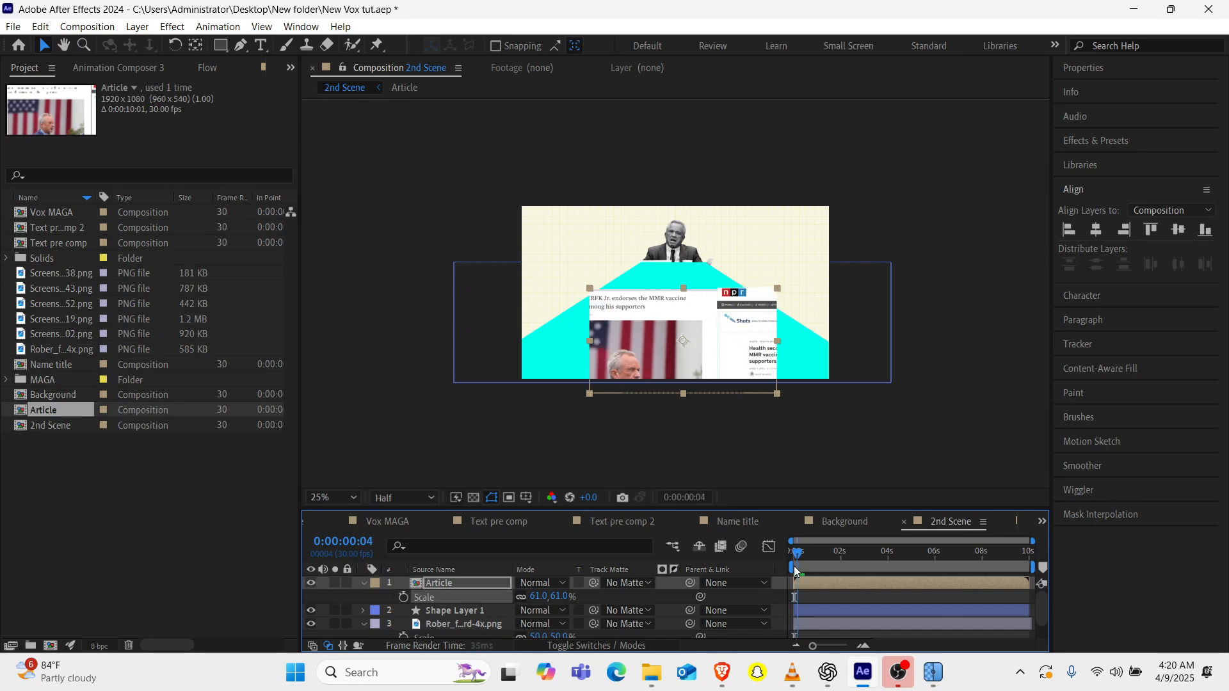
double_click(440, 582)
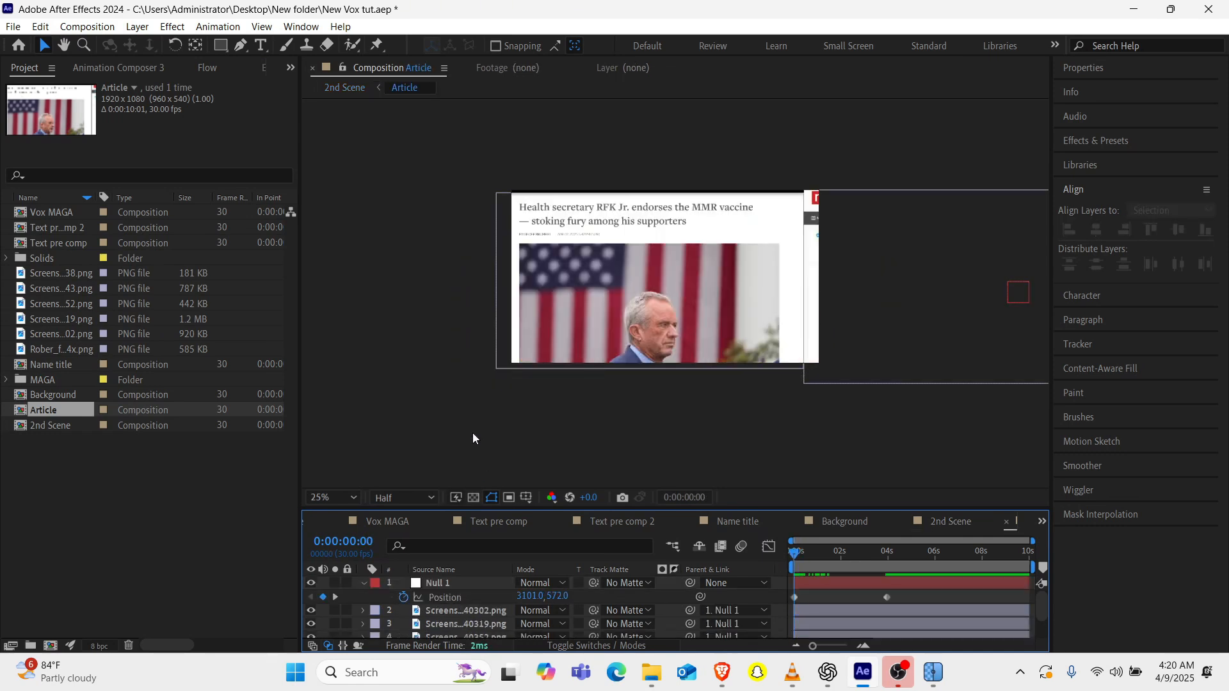
key("ctrl+k")
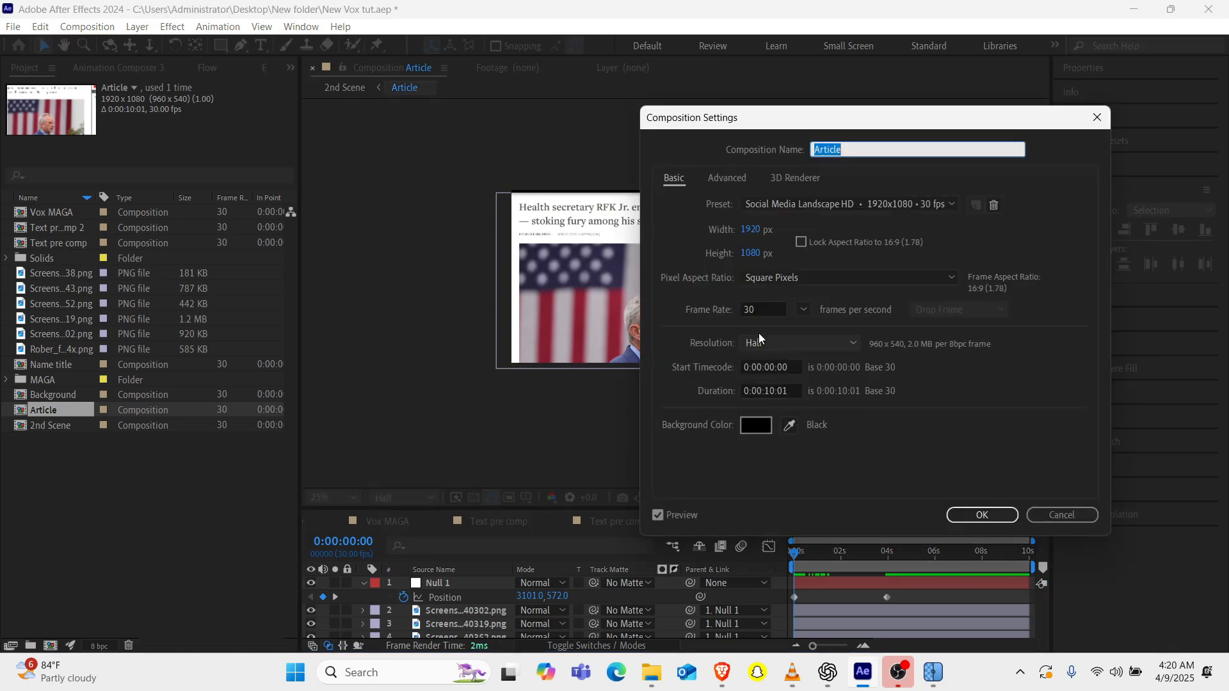
left_click_drag(750, 129, 307, 174)
left_click_drag(314, 276, 638, 266)
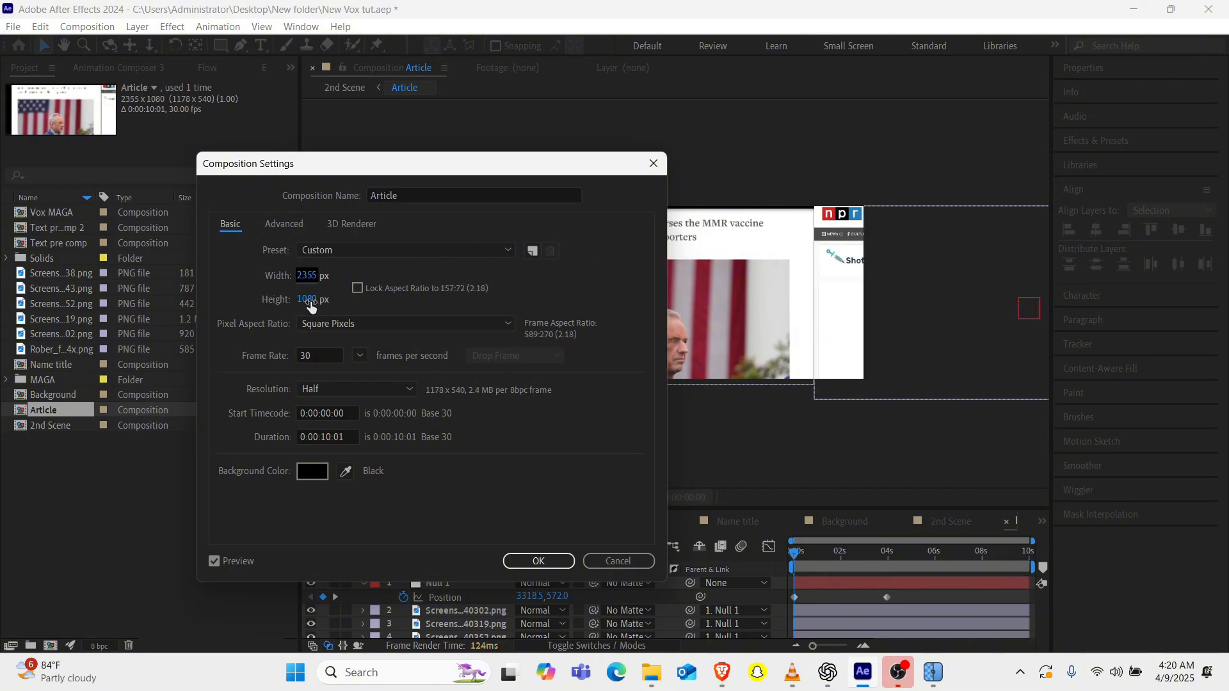
left_click_drag(303, 275, 1228, 276)
left_click(554, 561)
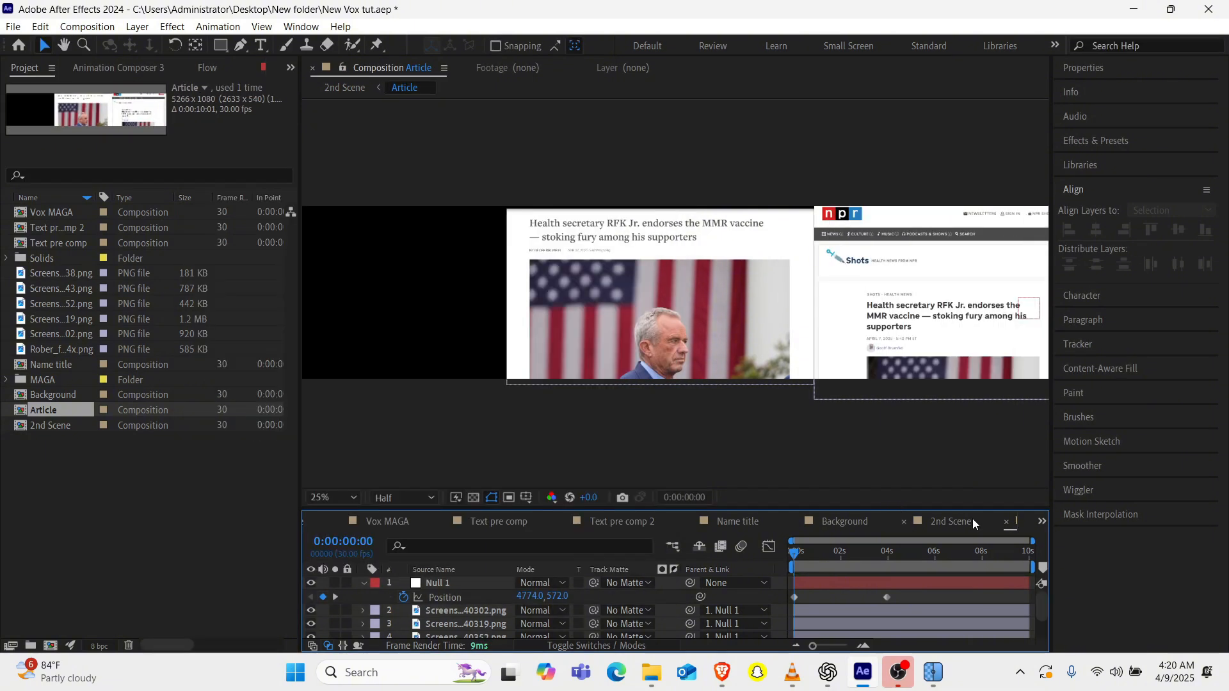
In 2nd Scene, move the widened Article layer to about 760, 816 and scale it to 51%, checking its scroll in playback.
left_click(950, 521)
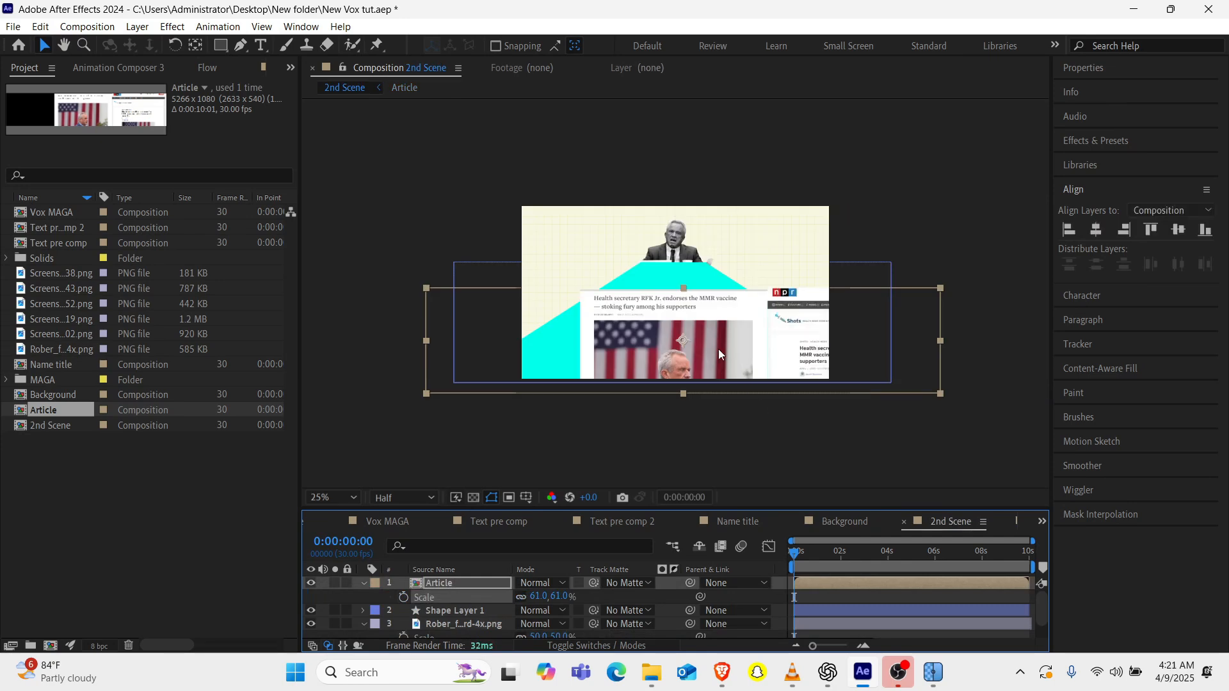
left_click_drag(718, 348, 678, 351)
key("space")
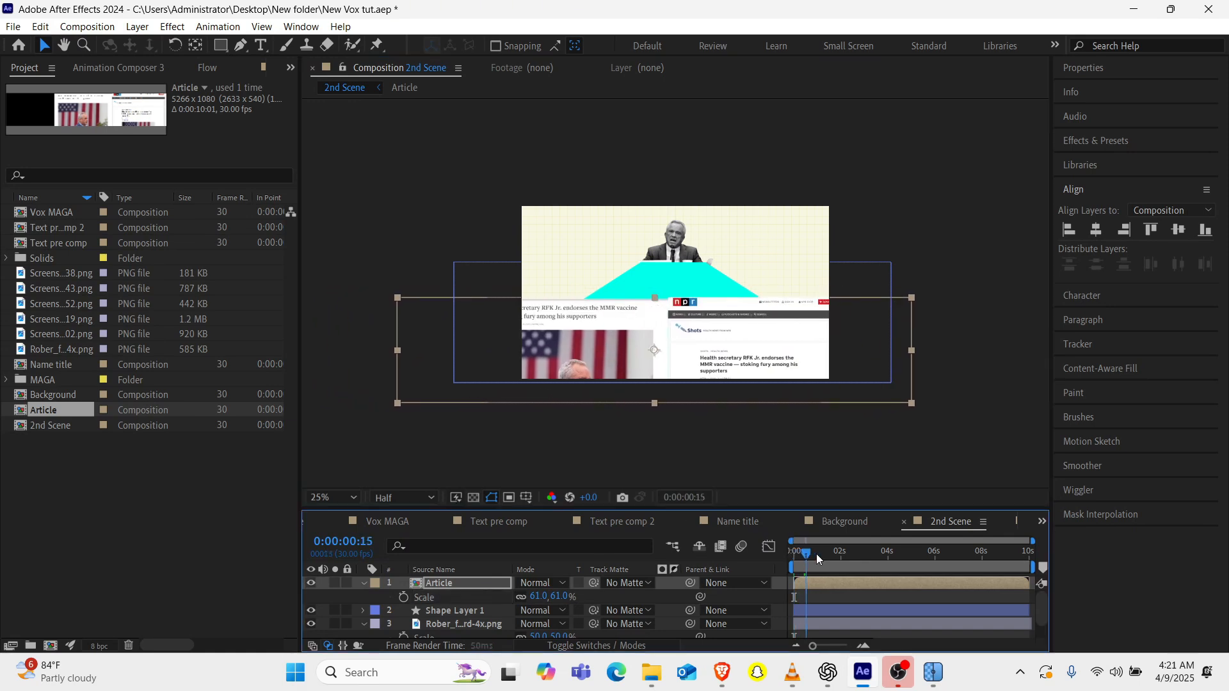
key("space")
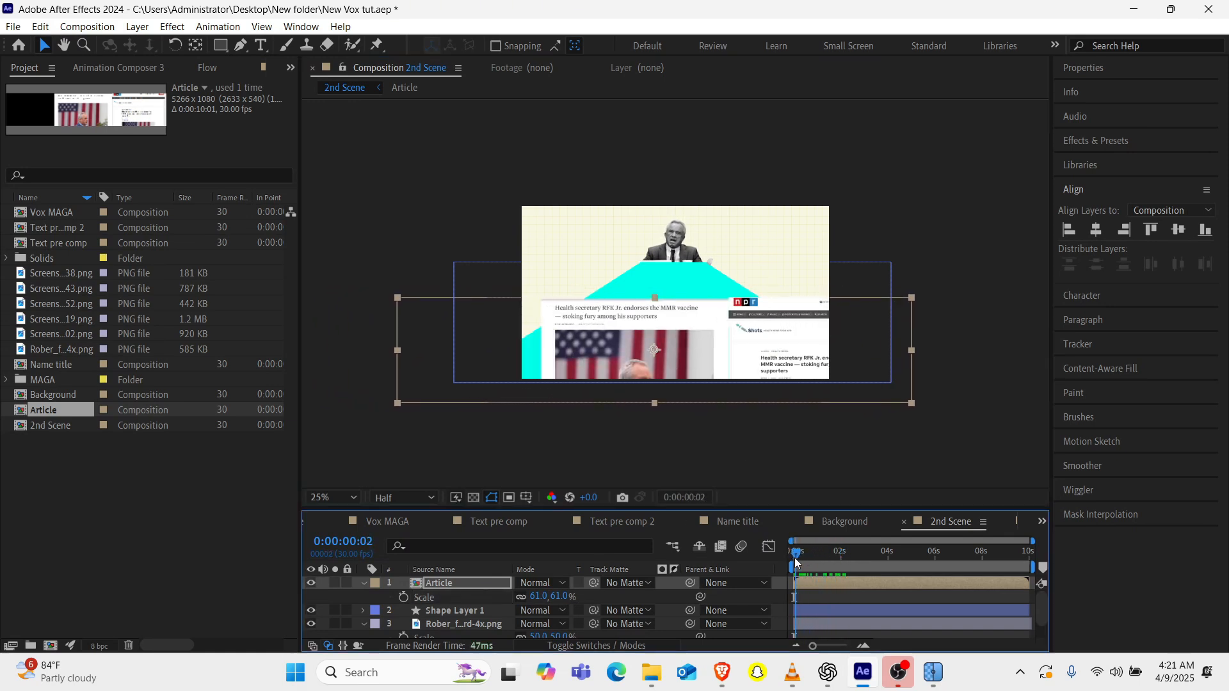
mouse_move(647, 347)
left_mouse_down()
mouse_move(621, 330)
mouse_move(636, 334)
left_mouse_up()
key("s")
key("s")
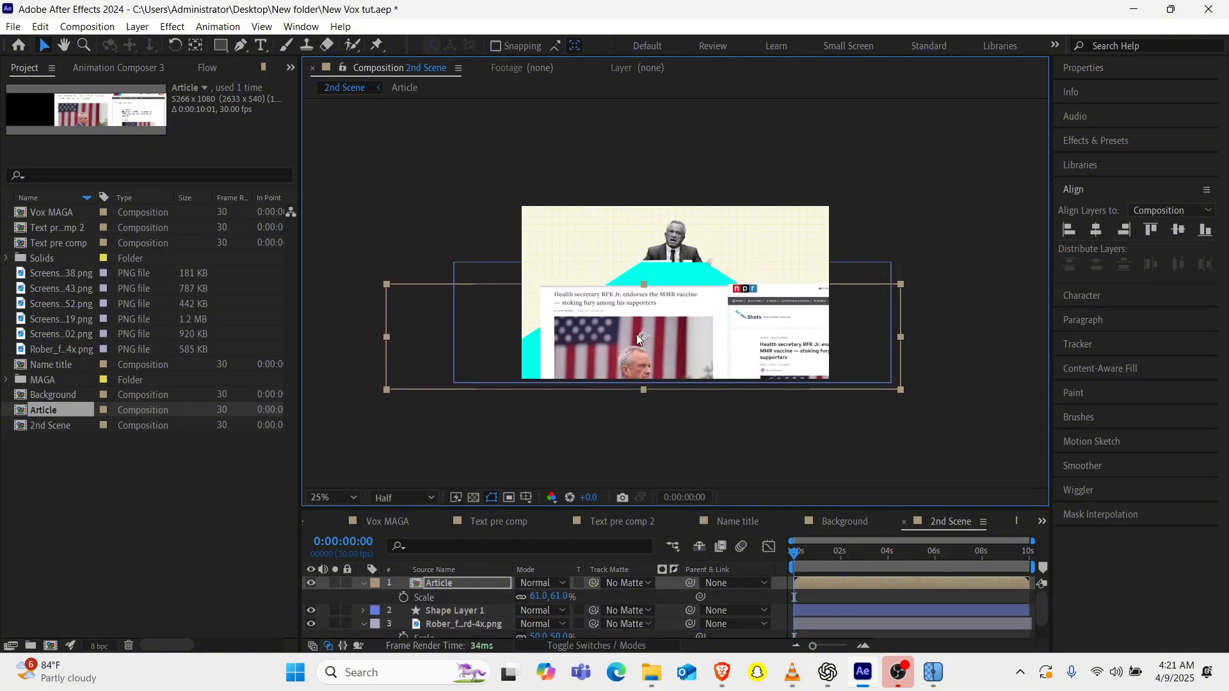
left_click_drag(538, 596, 526, 598)
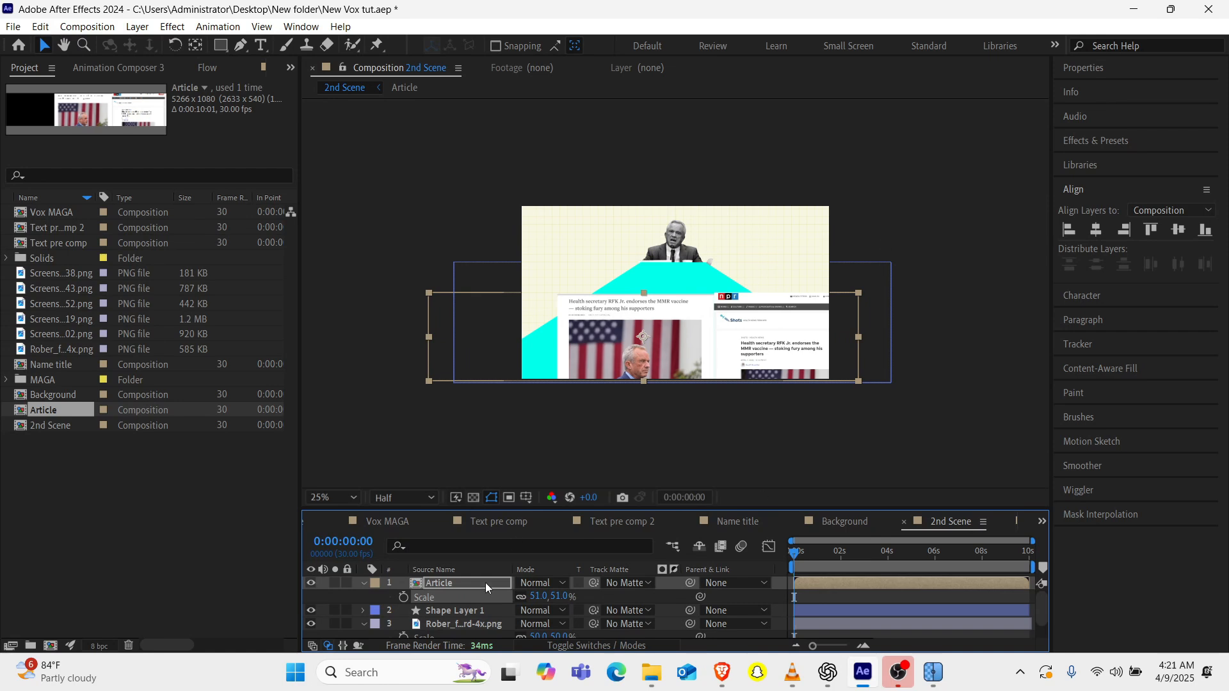
Duplicate the turquoise trapezoid above the Article layer, use the copy as Article's track matte, and preview the scene.
left_click(452, 610)
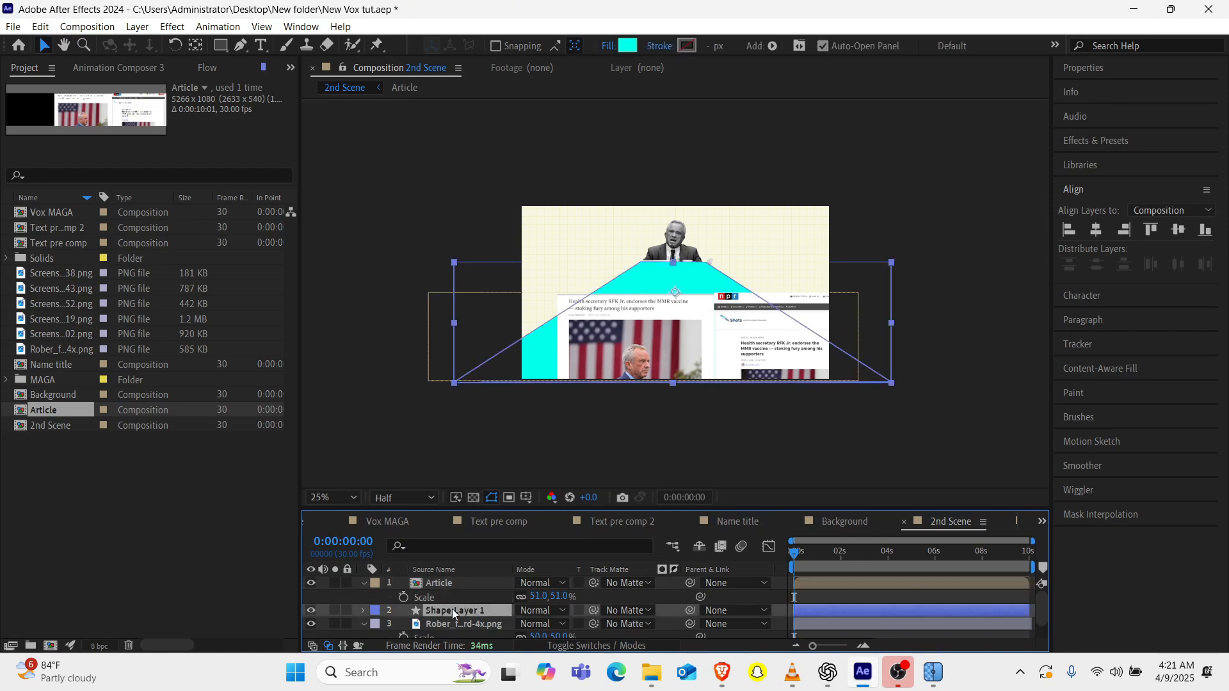
key("ctrl+d")
left_click_drag(452, 609, 456, 577)
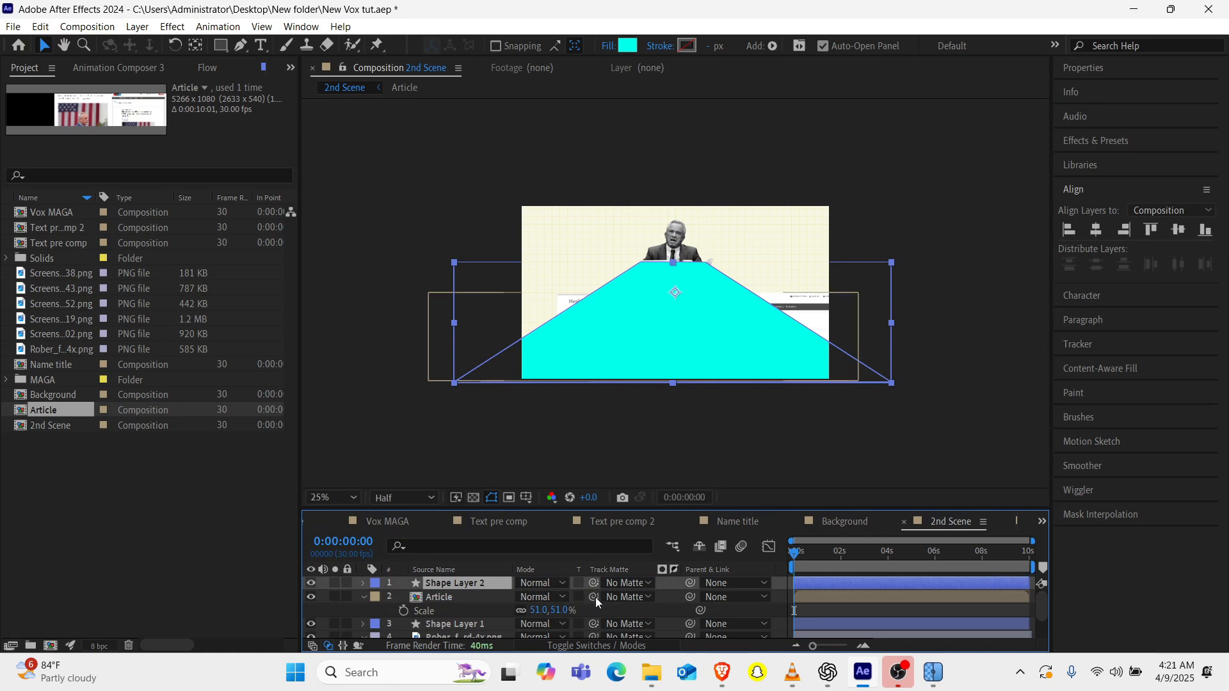
left_click_drag(593, 596, 478, 586)
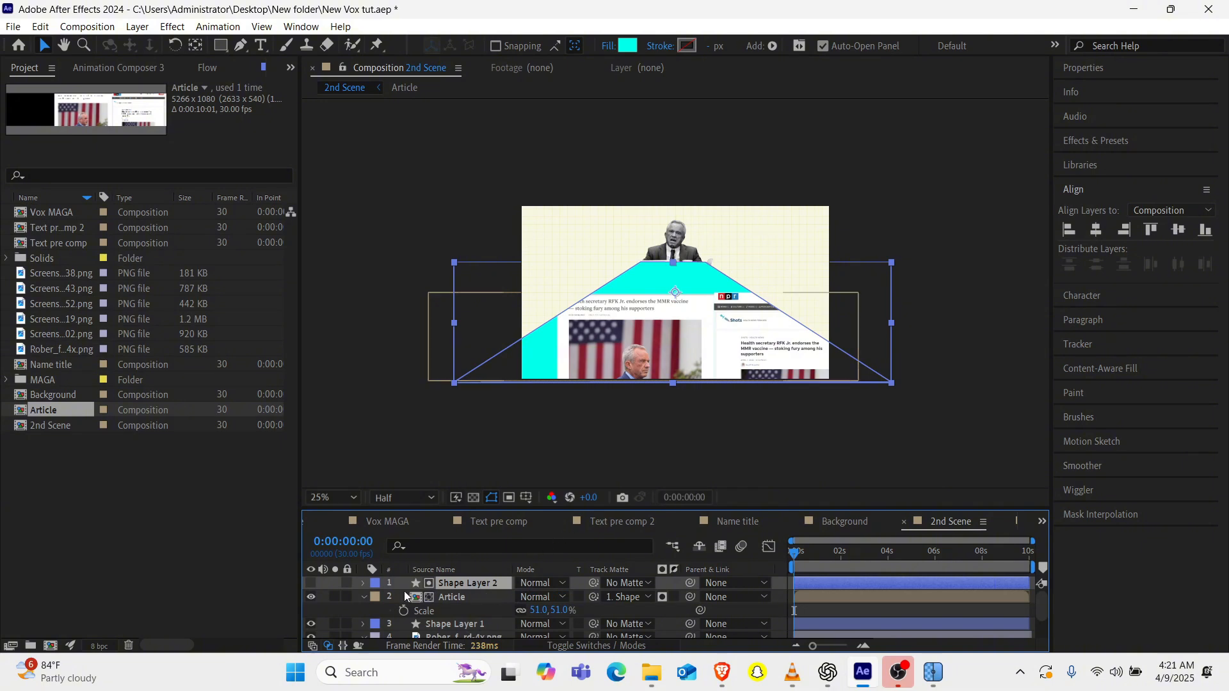
left_click(362, 598)
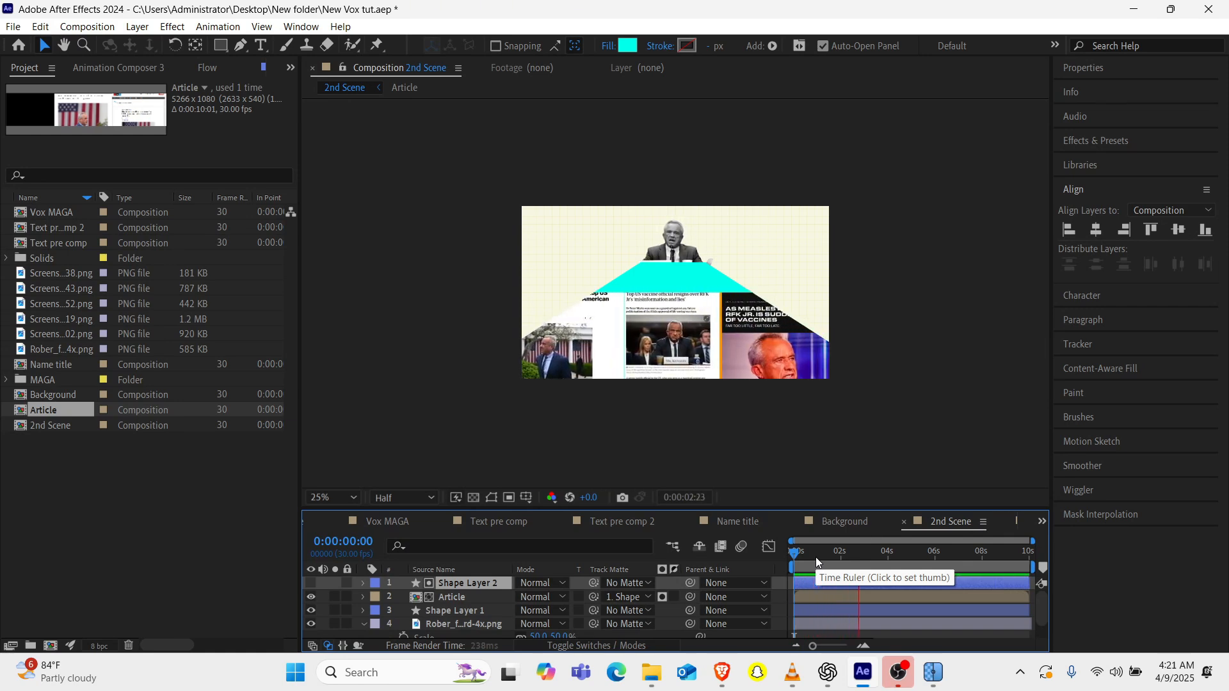
key("space")
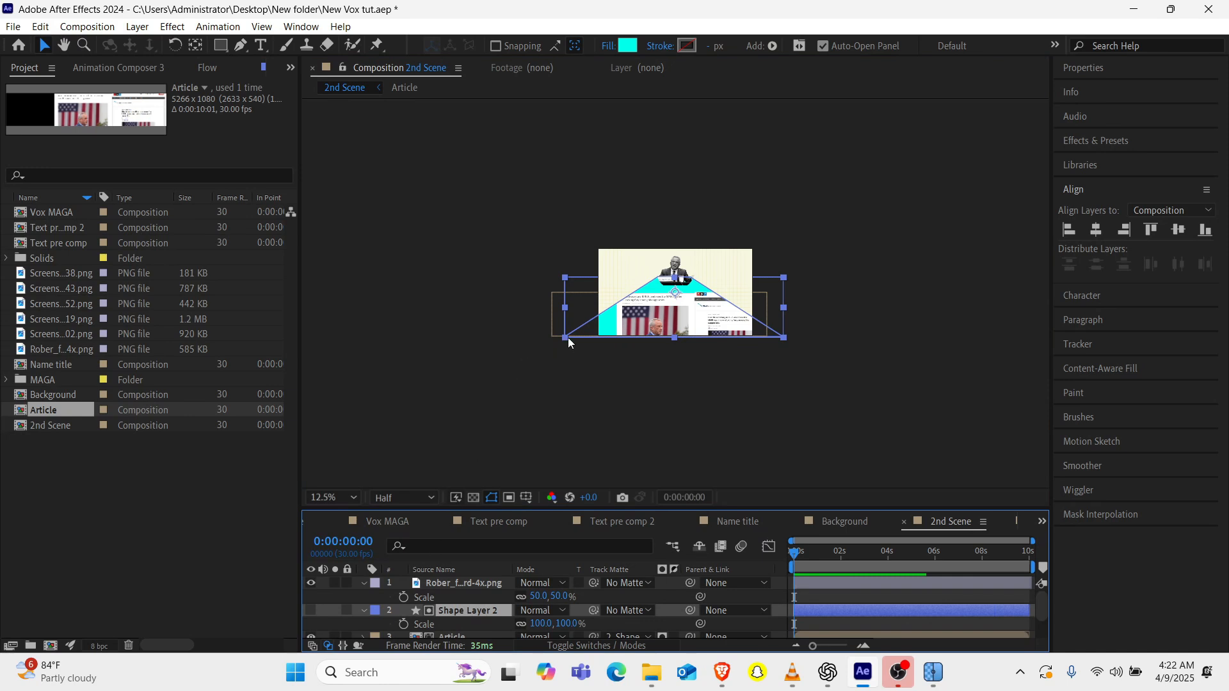
left_click_drag(568, 338, 572, 339)
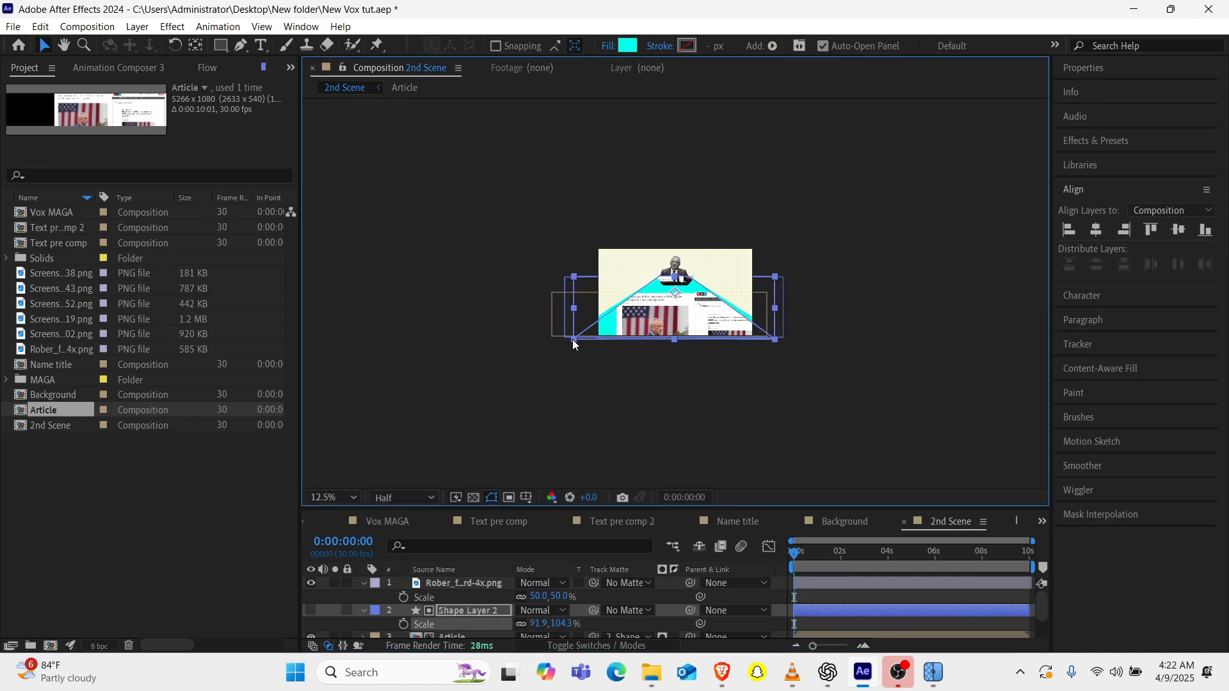
key("z")
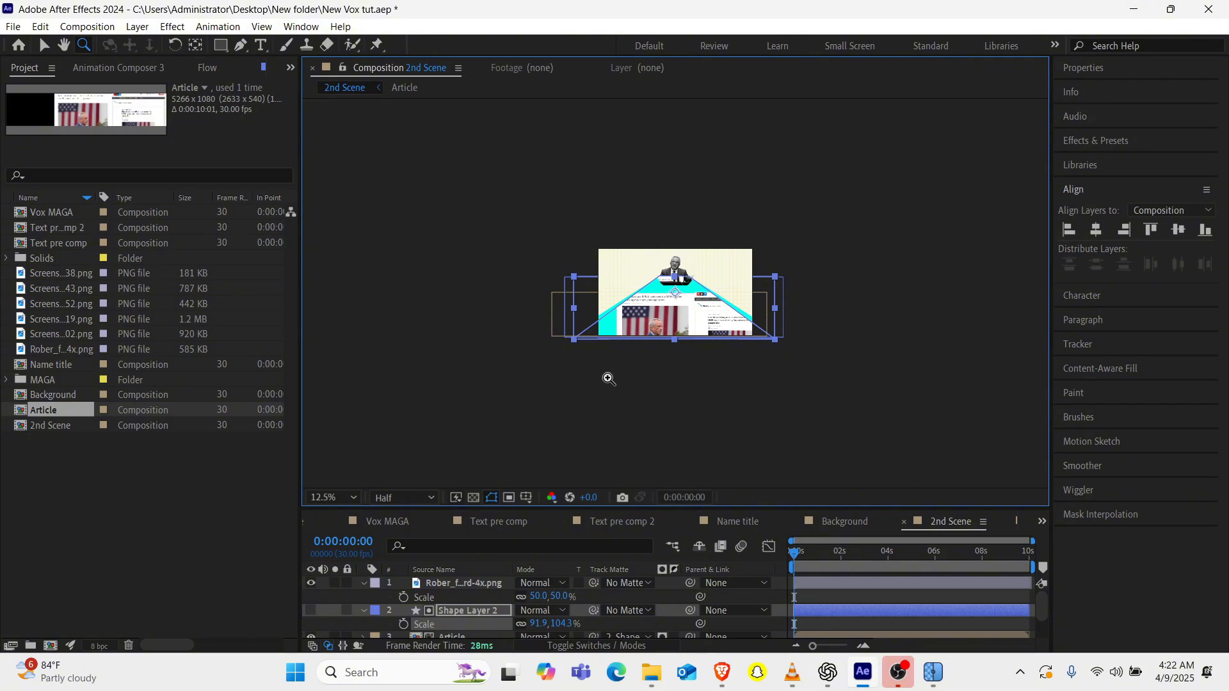
key("v")
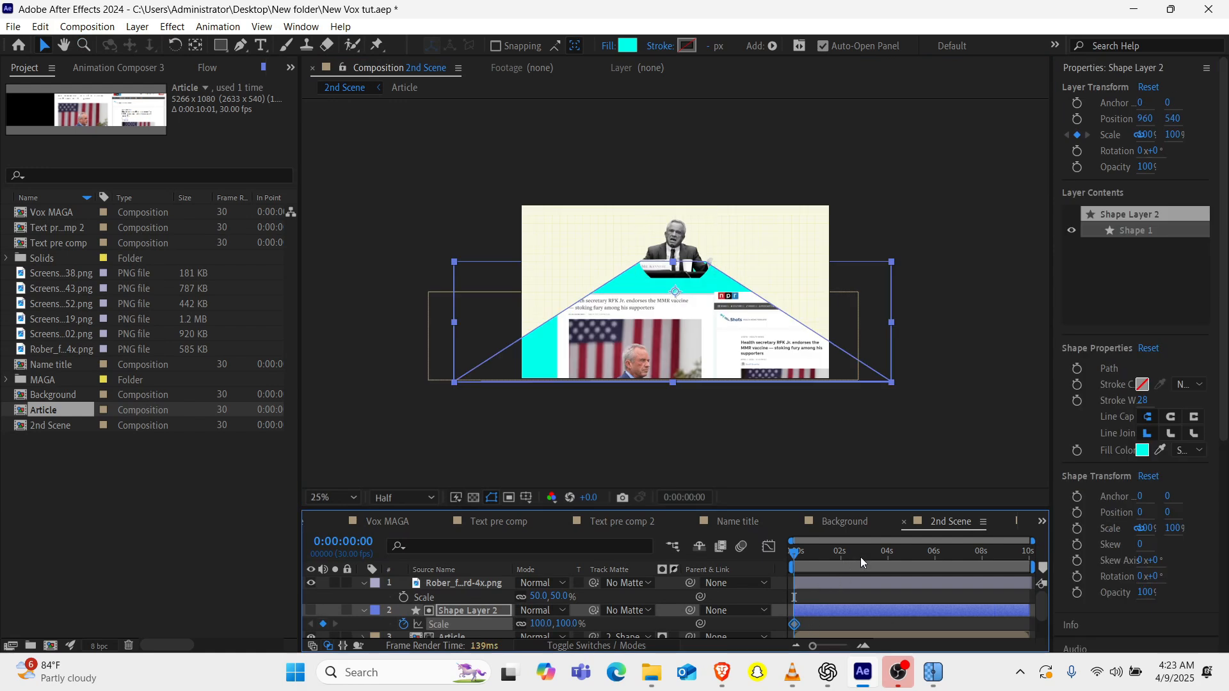
Keyframe the matte trapezoid's scale at 100% at 0:00:02:25 and set its first keyframe's horizontal scale to 0%.
left_click(860, 556)
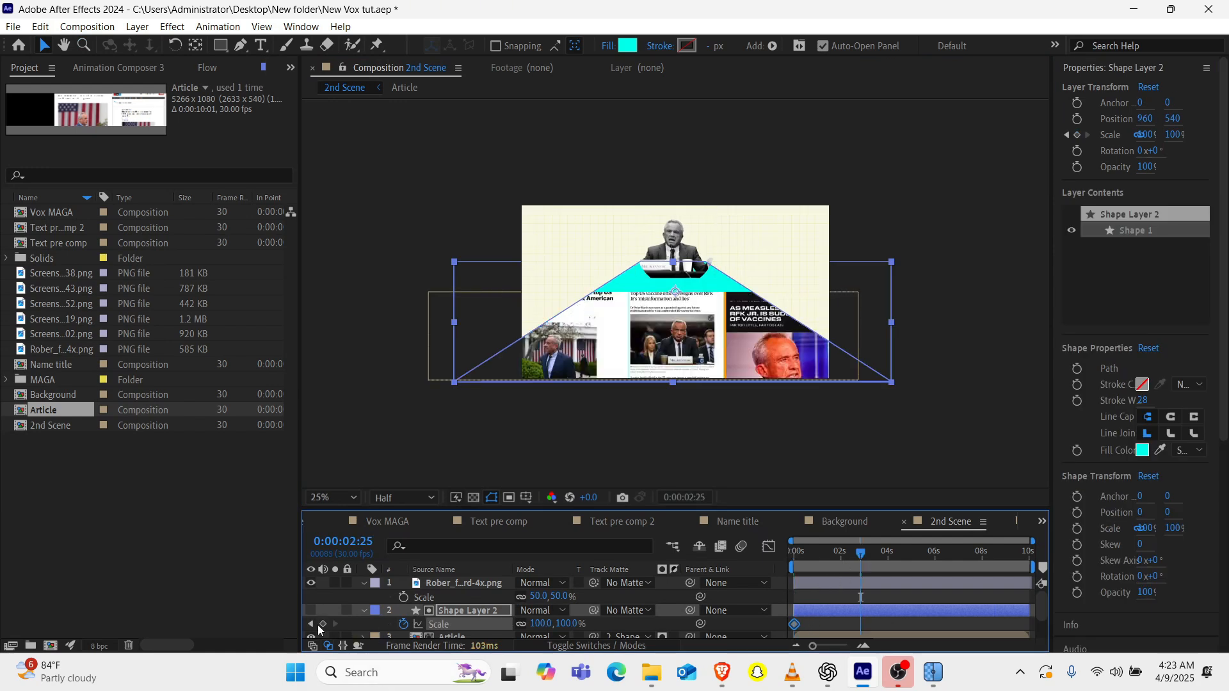
left_click(323, 625)
left_click(311, 625)
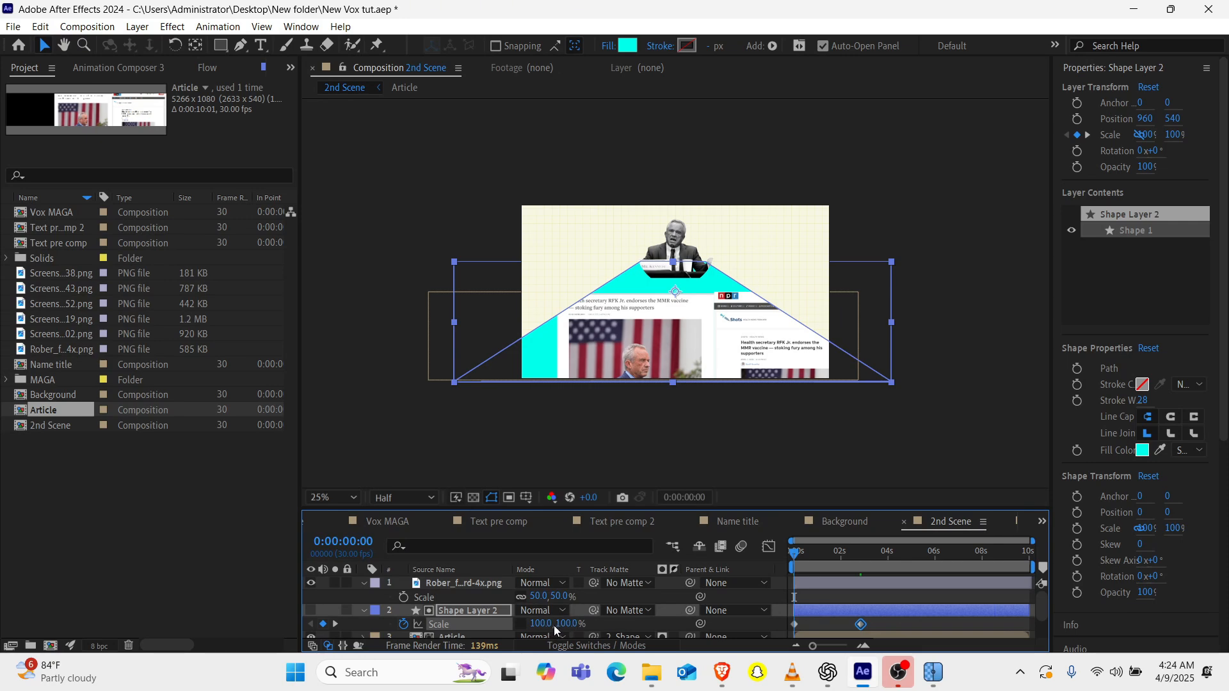
left_click_drag(542, 625, 465, 625)
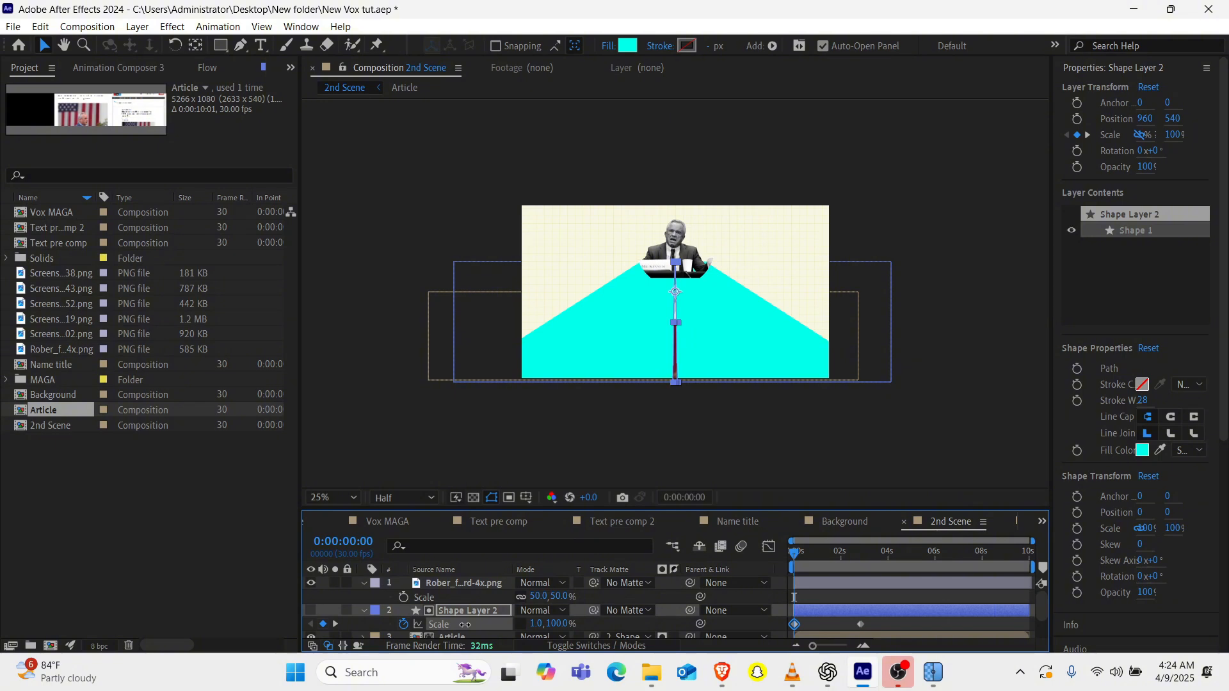
left_click_drag(464, 624, 467, 624)
left_click(535, 625)
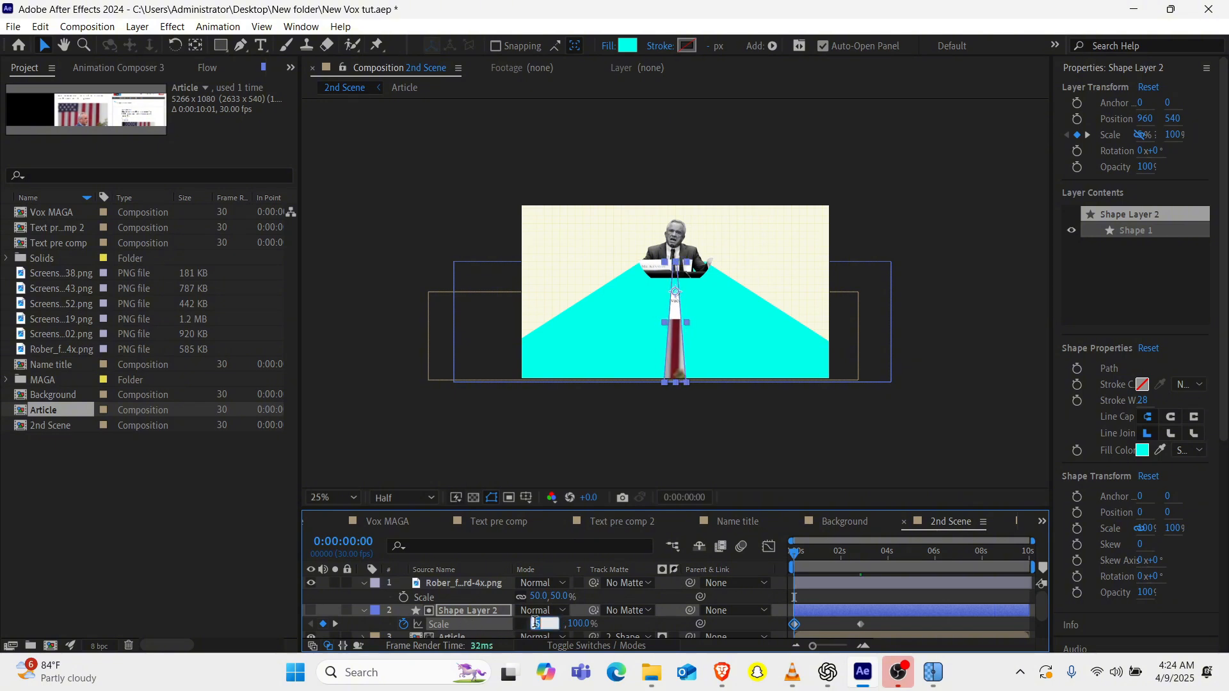
type("0")
key("Return")
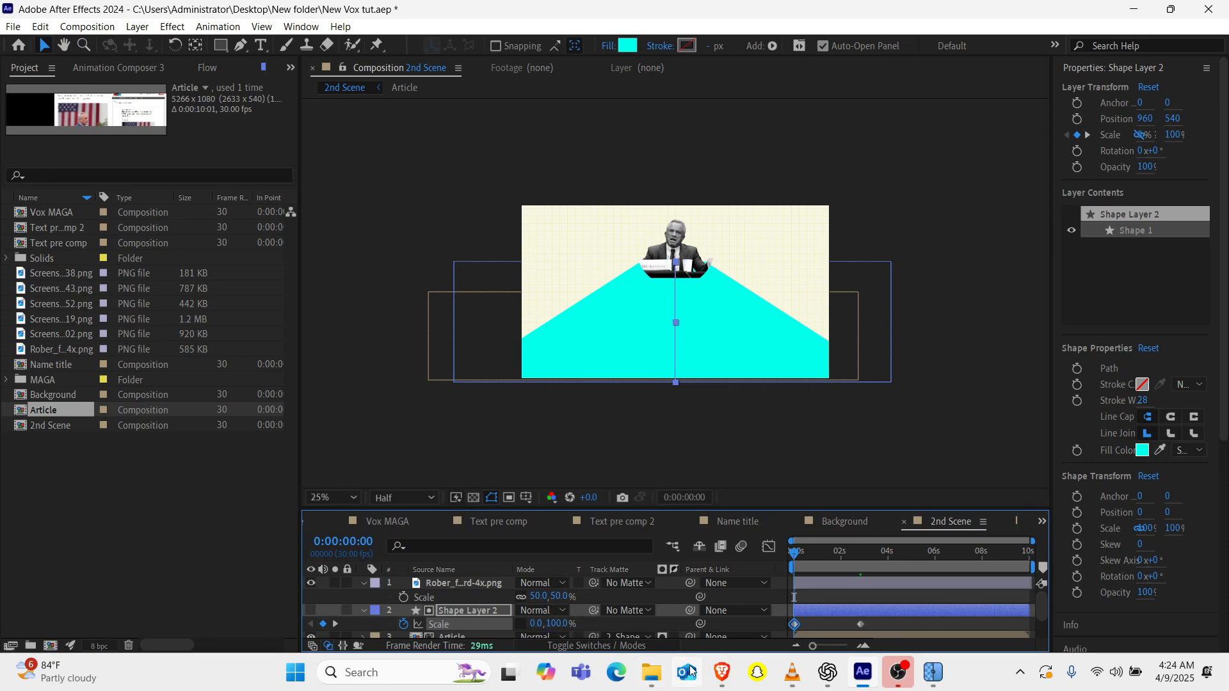
Apply the Flow easing curve 0.86, 0.23, 0.12, 0.72 to both matte scale keyframes and preview the opening.
left_click_drag(894, 627, 779, 634)
left_click(207, 68)
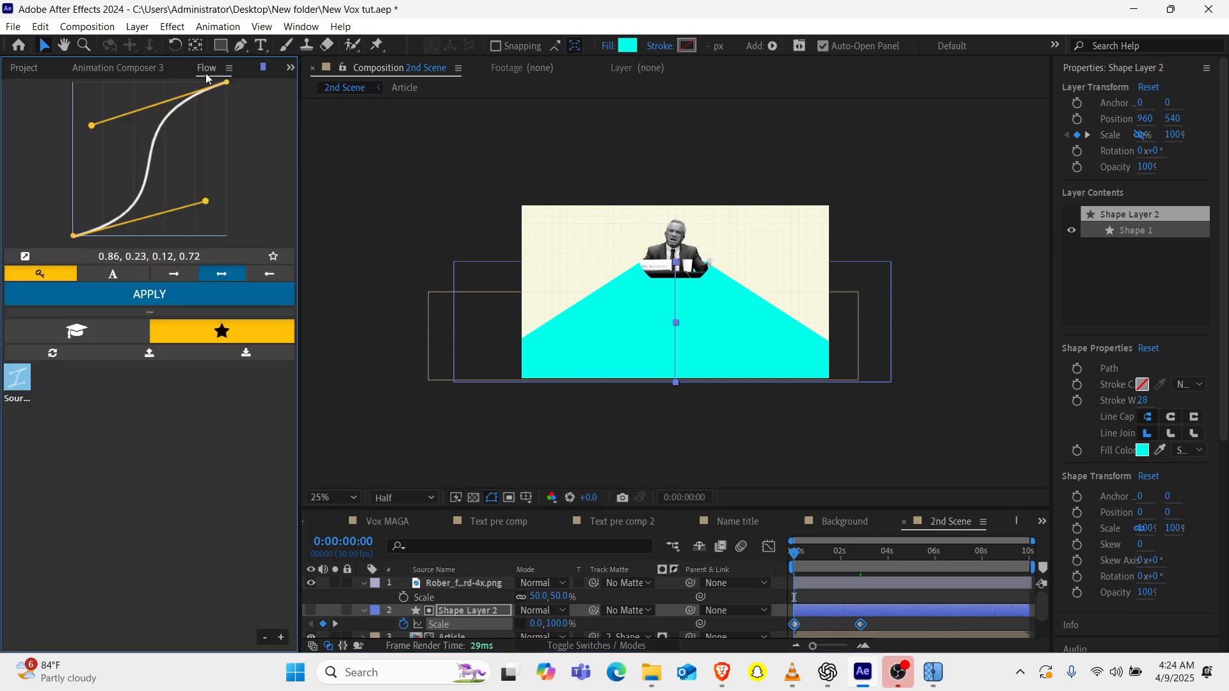
left_click(136, 300)
scroll(814, 587, "down", 2)
key("space")
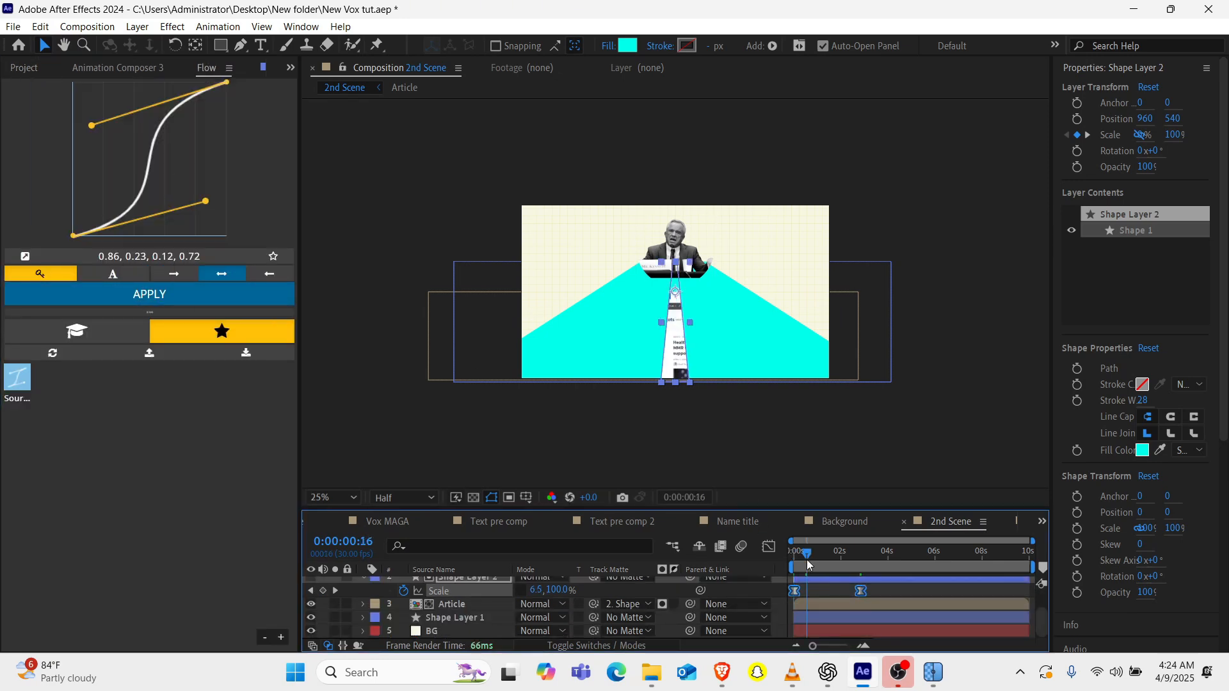
left_click_drag(809, 565, 804, 568)
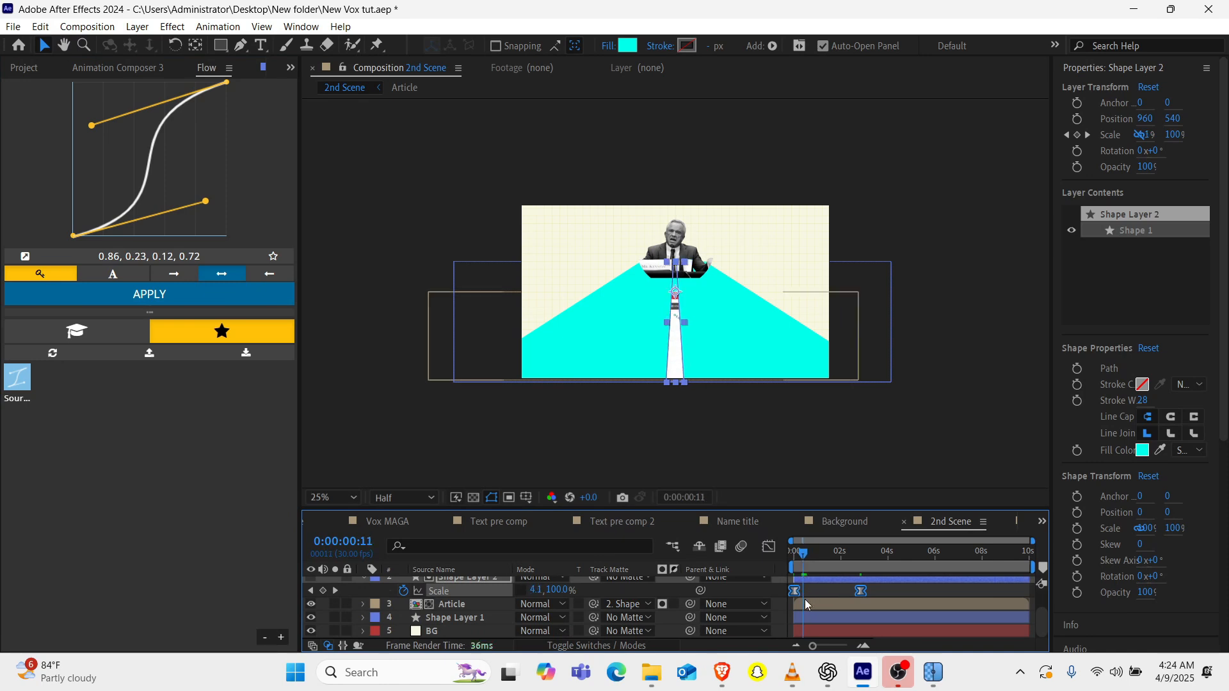
Trim the start of the Article layer to frame 4 of 2nd Scene.
left_click_drag(813, 645, 847, 645)
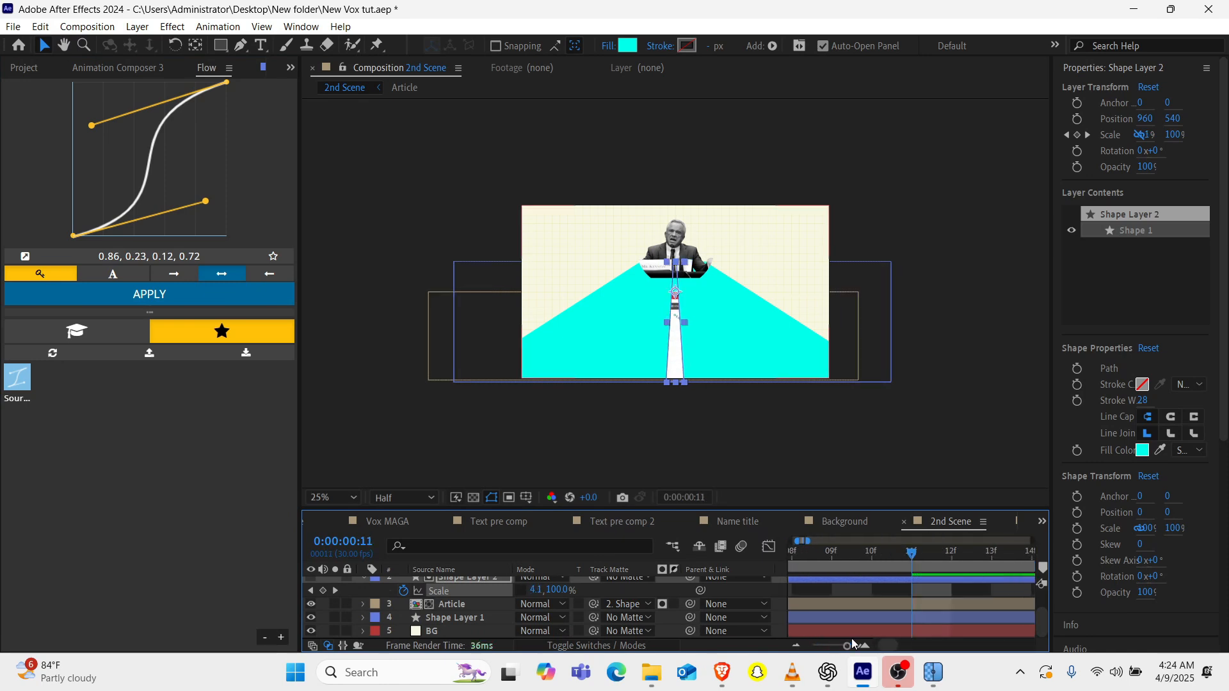
scroll(819, 587, "left", 3)
left_click(819, 559)
scroll(820, 560, "left", 5)
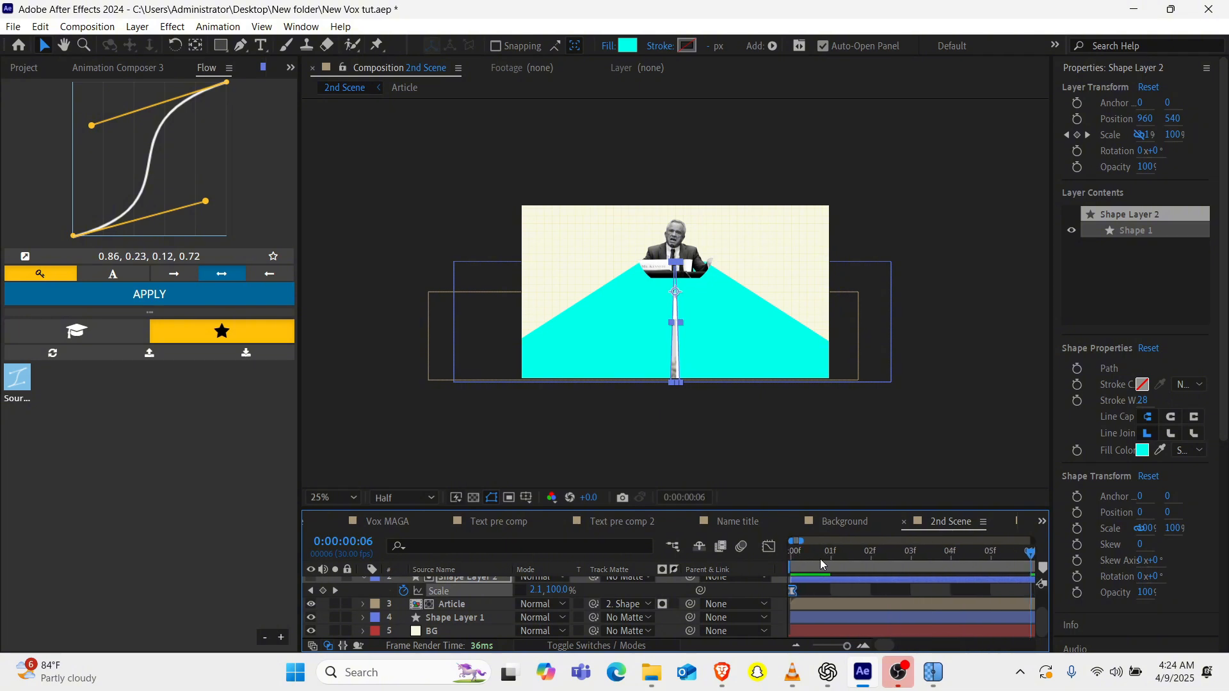
left_click(954, 560)
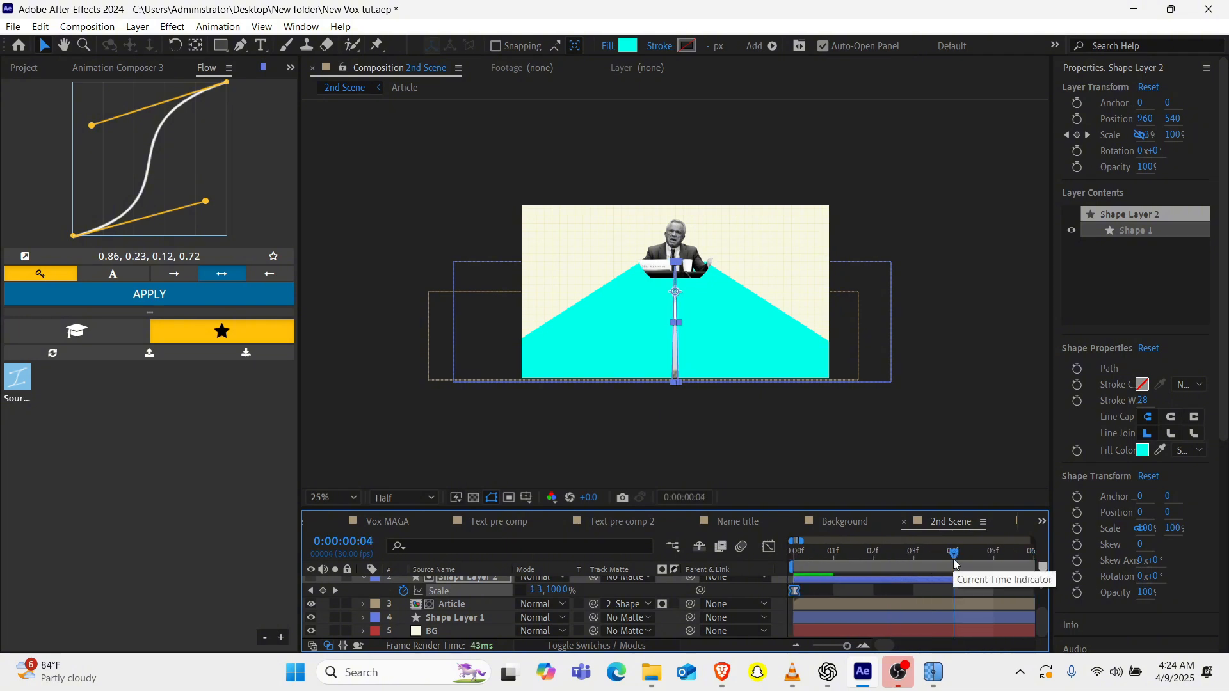
left_click(935, 607)
key("alt+bracketleft")
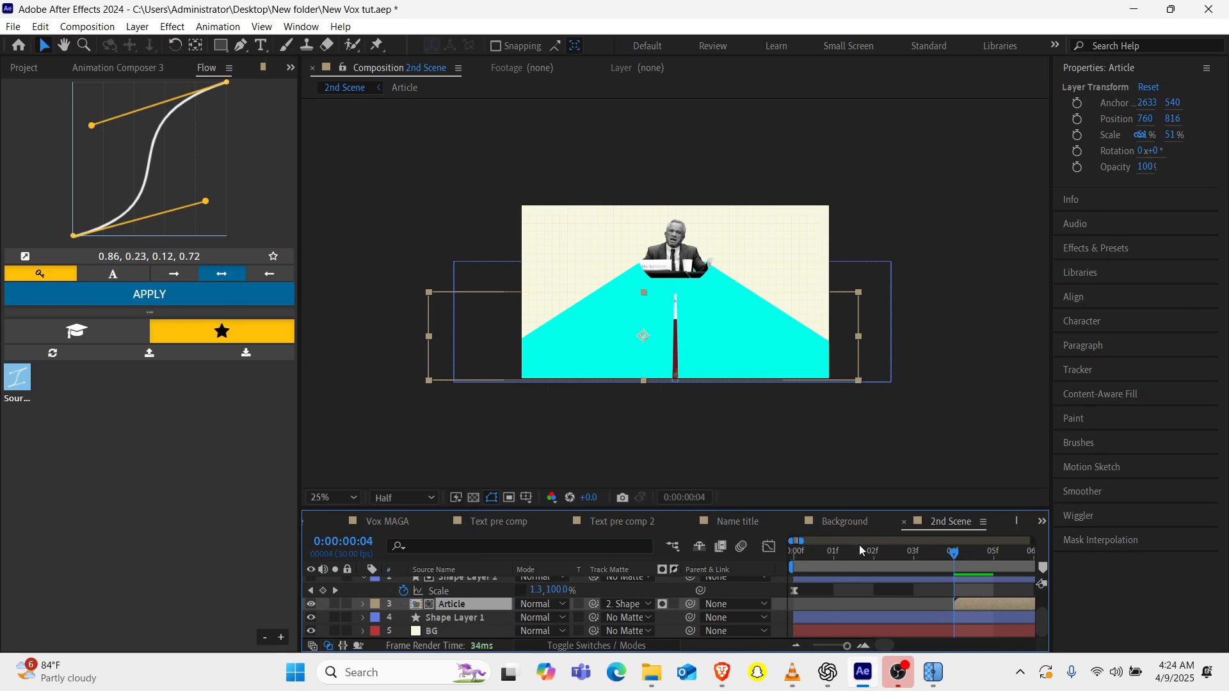
Shorten the matte reveal by moving its ending scale keyframe to just before the 1-second mark, and preview the animation.
left_click(834, 646)
key("Home")
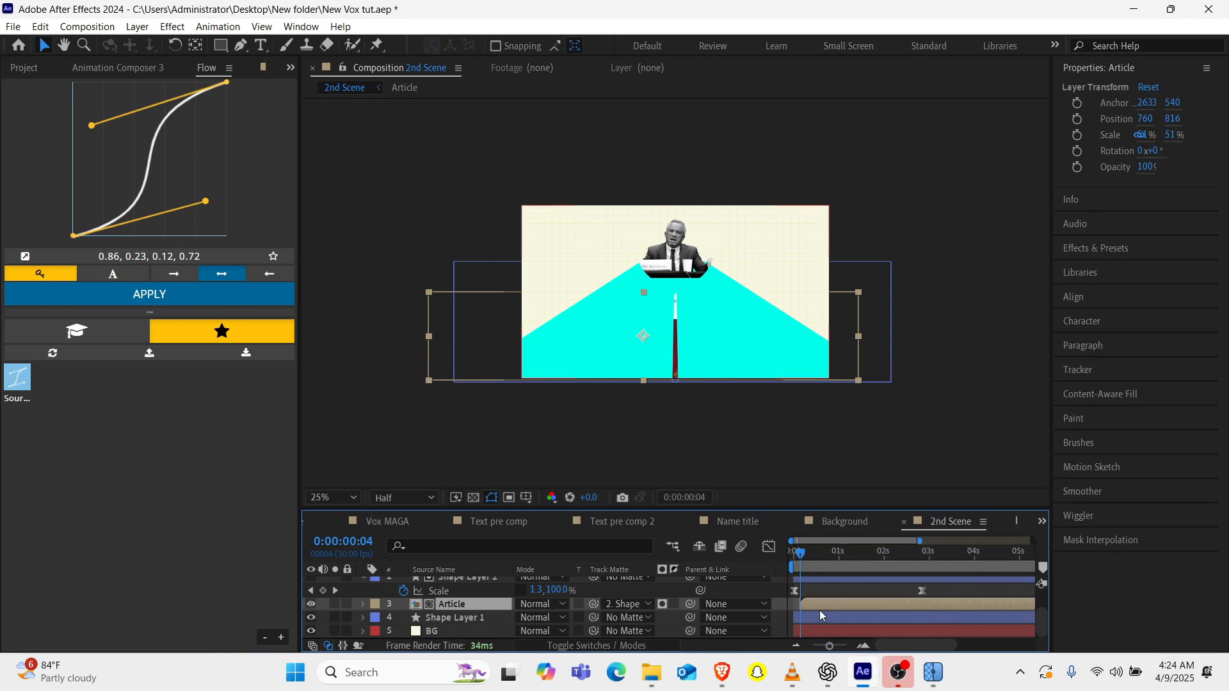
key("space")
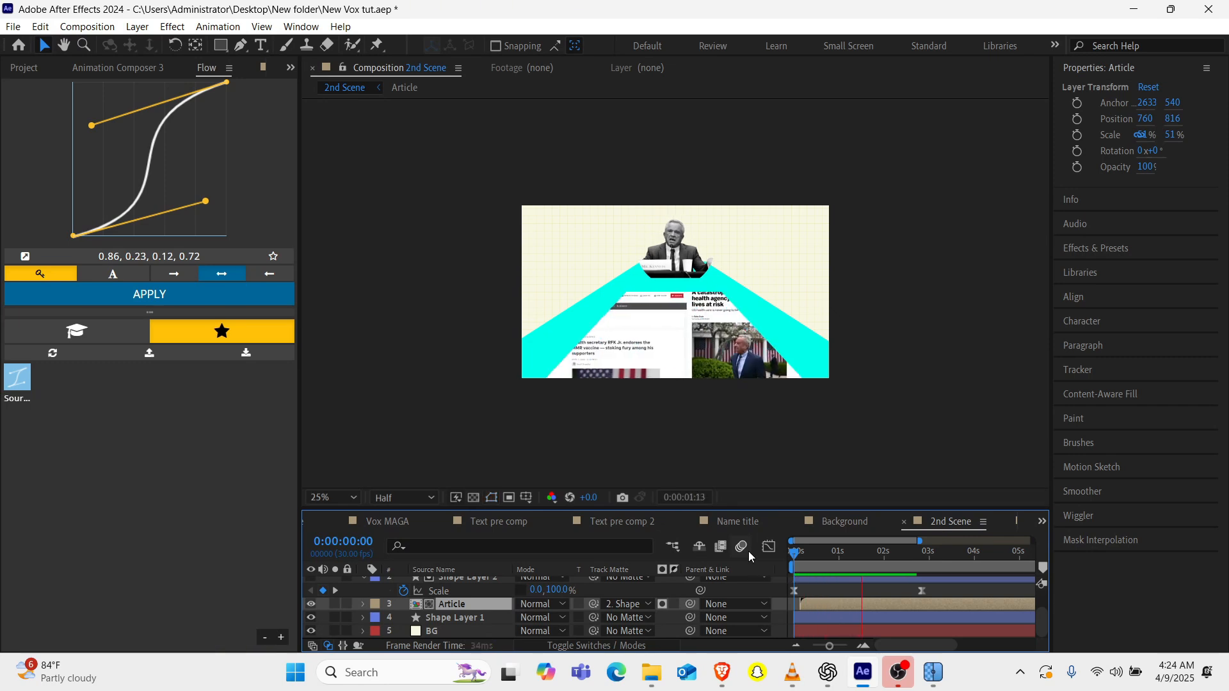
key("space")
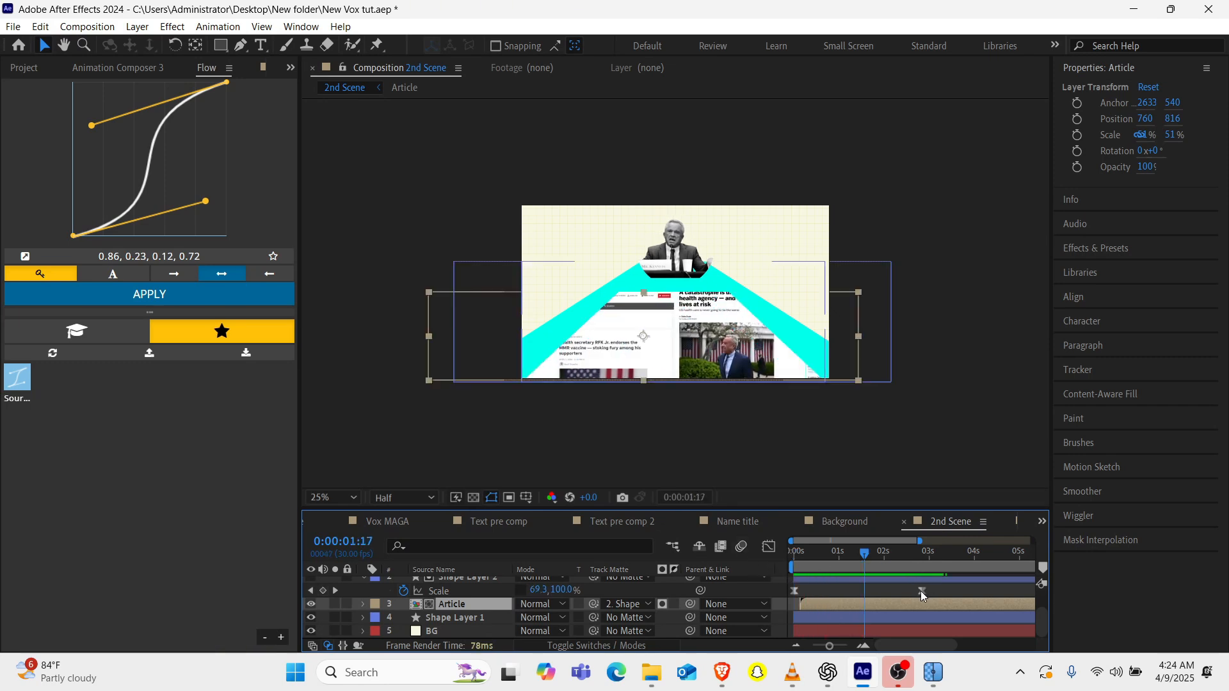
left_click_drag(920, 590, 829, 591)
key("Home")
key("space")
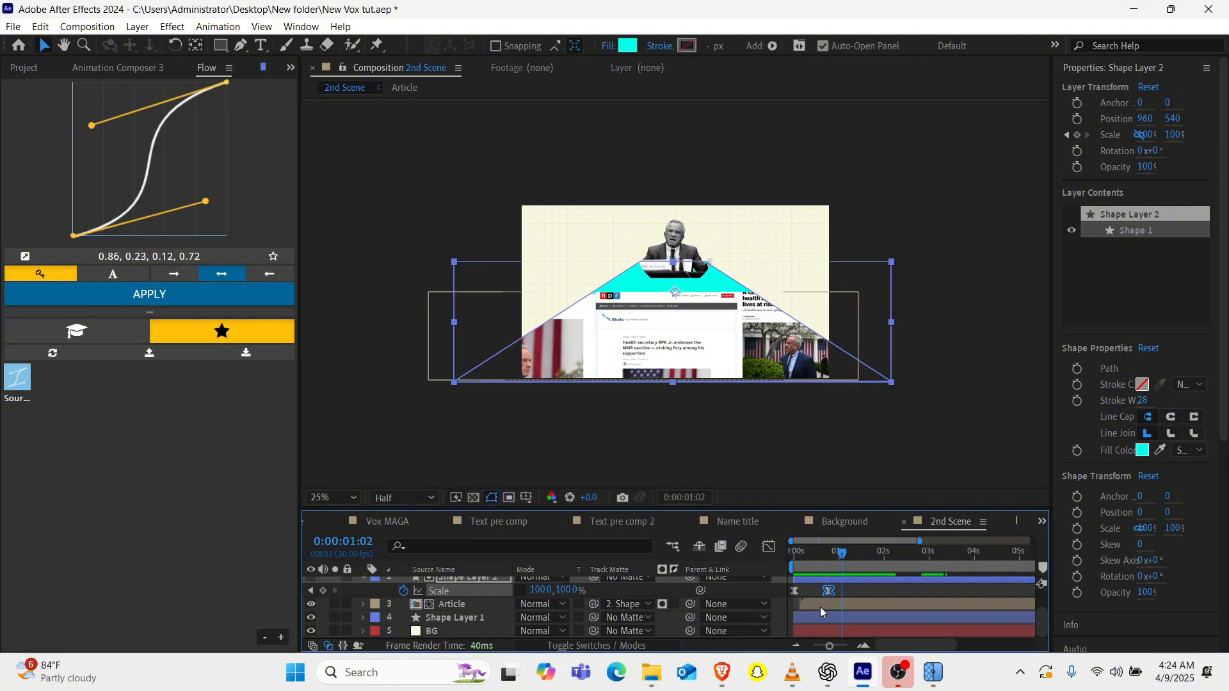
left_click(814, 562)
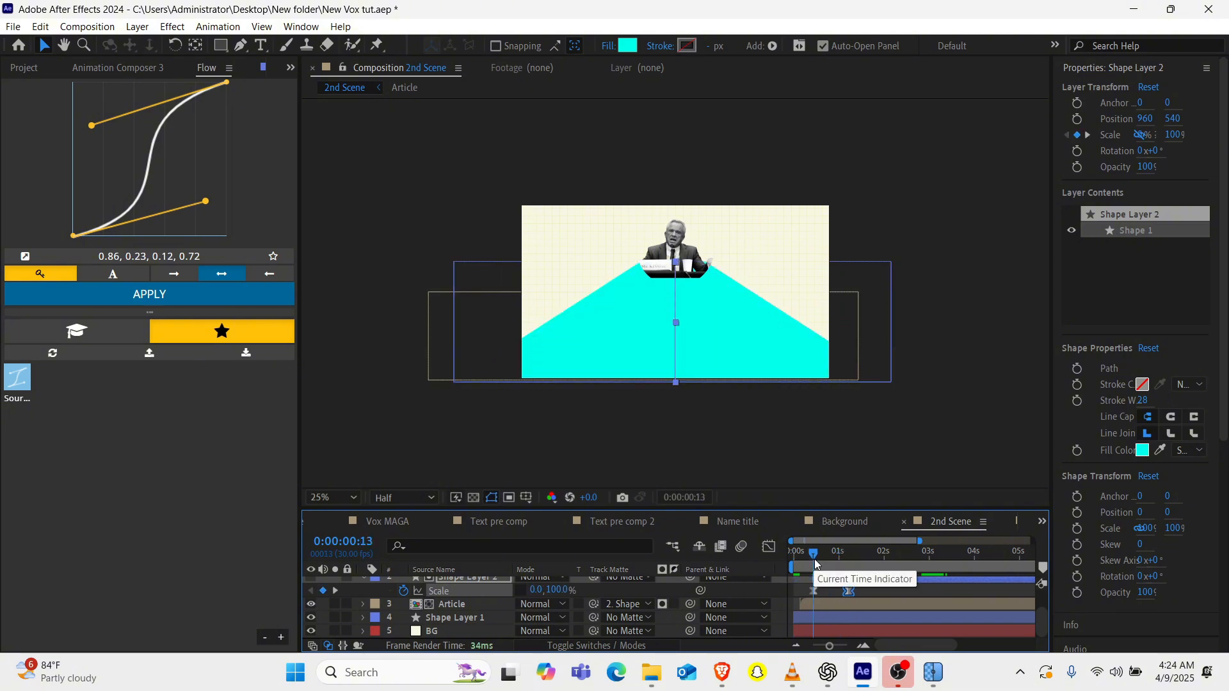
key("z")
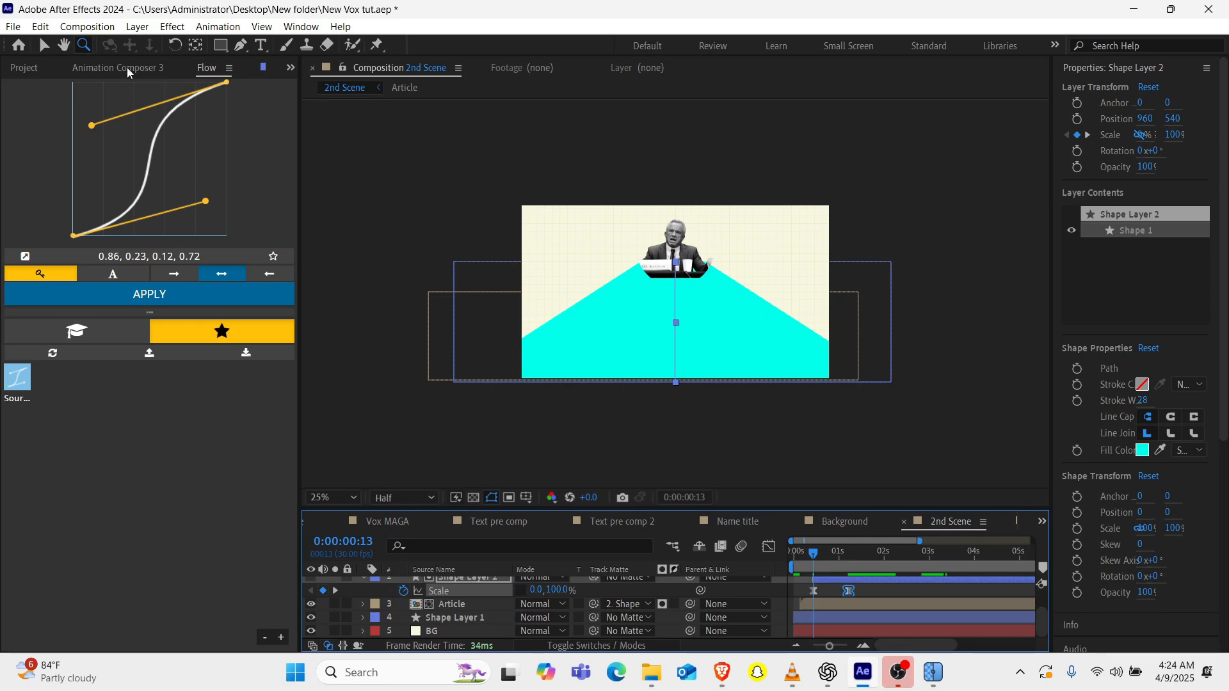
left_click(40, 27)
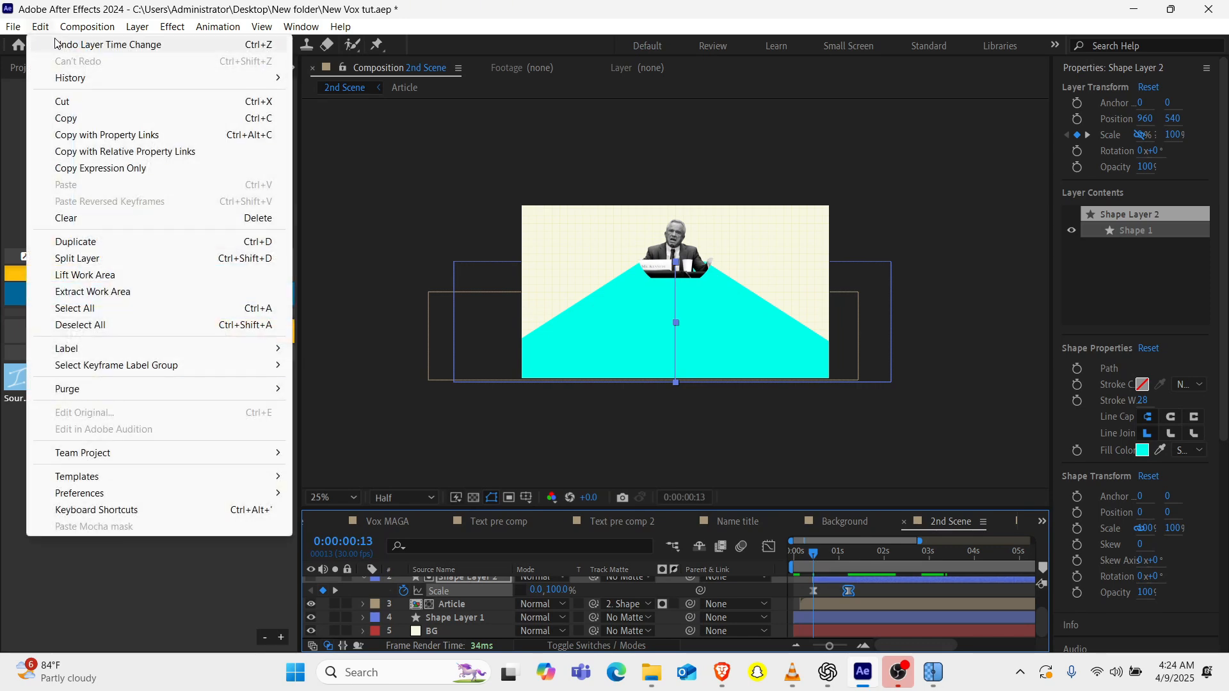
left_click(54, 44)
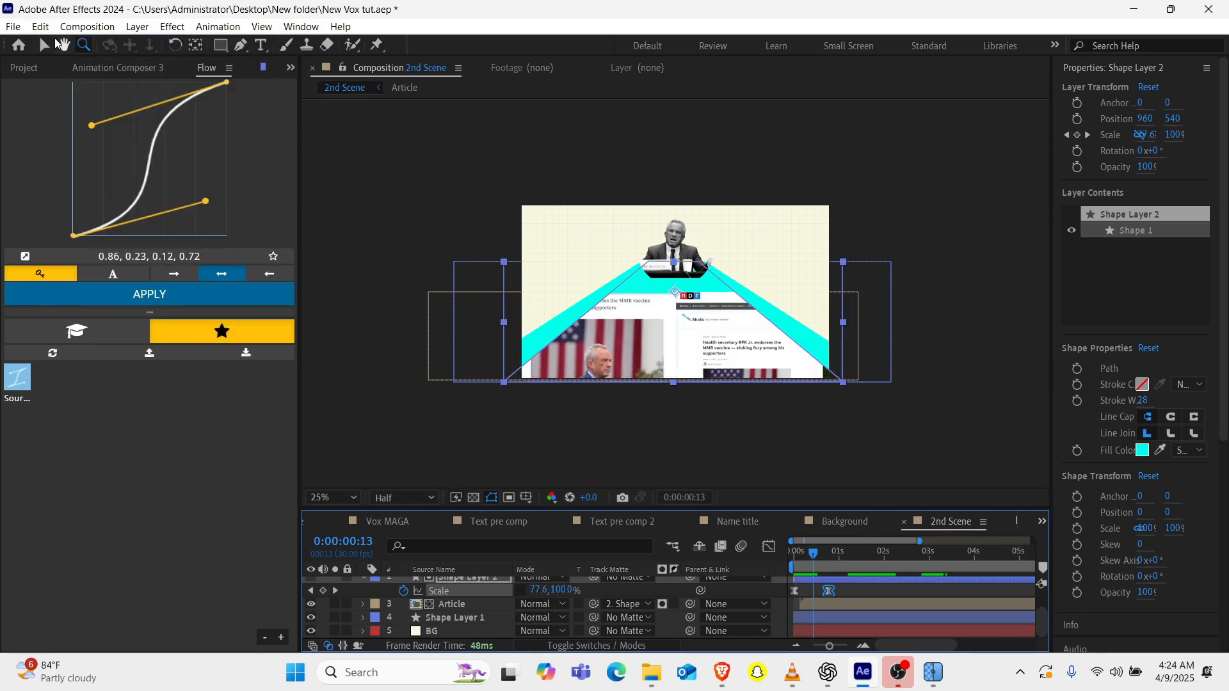
Slide the Article layer earlier in time so that it starts at the beginning of 2nd Scene.
left_click(821, 604)
key("bracketleft")
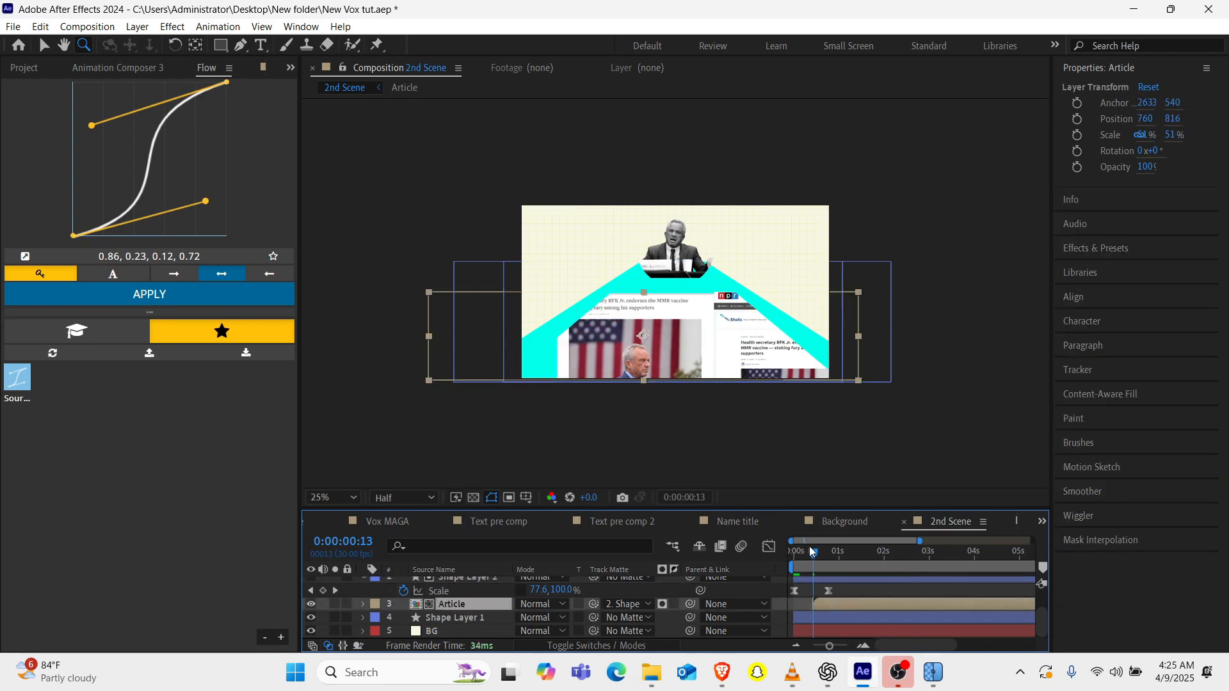
left_click_drag(811, 552, 837, 552)
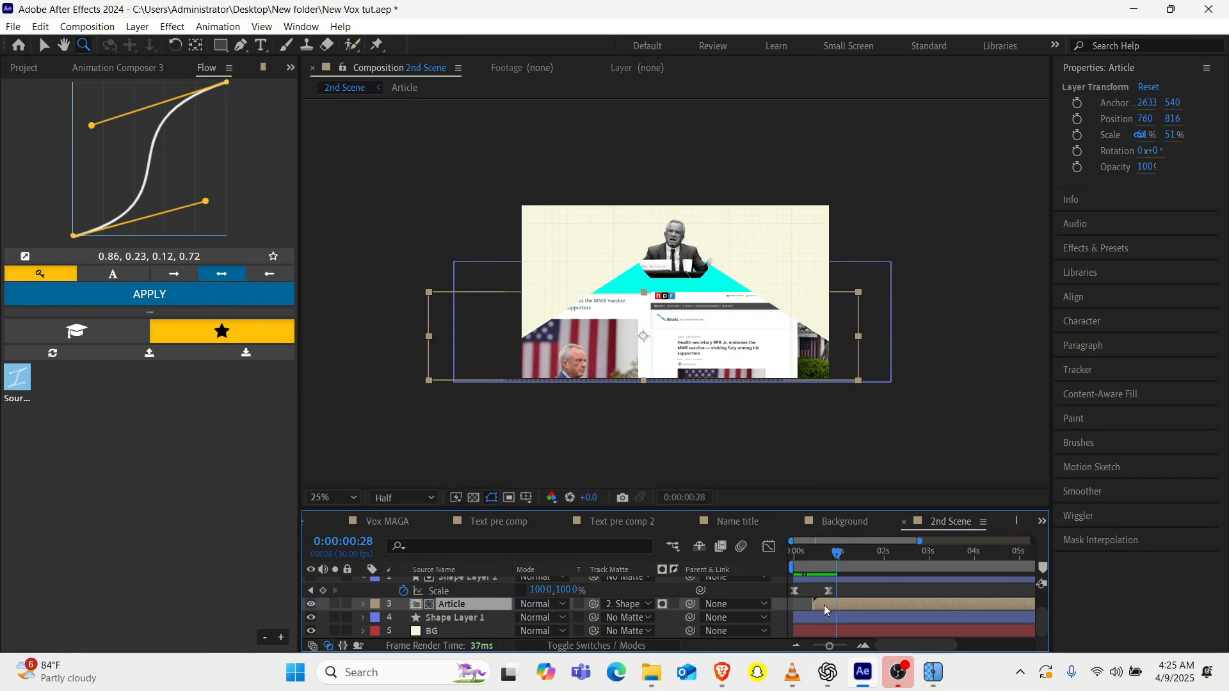
left_click_drag(823, 604, 809, 608)
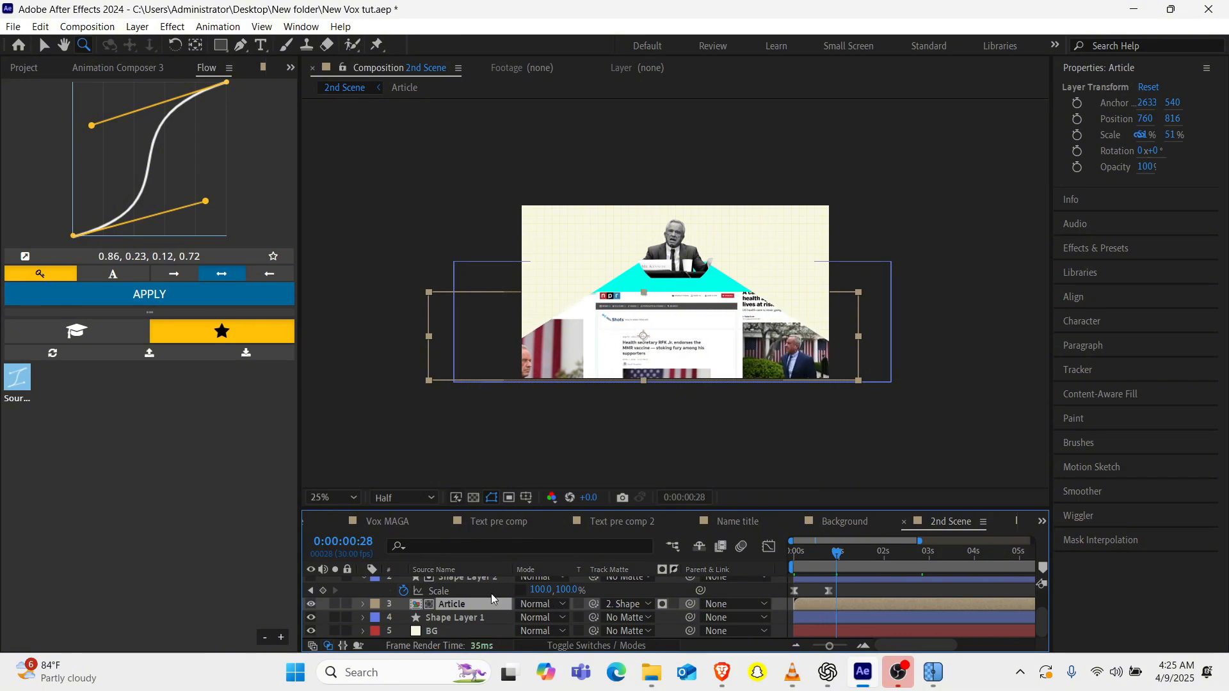
In the Article composition, retime Null 1's position keyframes, moving the last to 0:00:09:22, and apply Easy Ease to both.
double_click(470, 605)
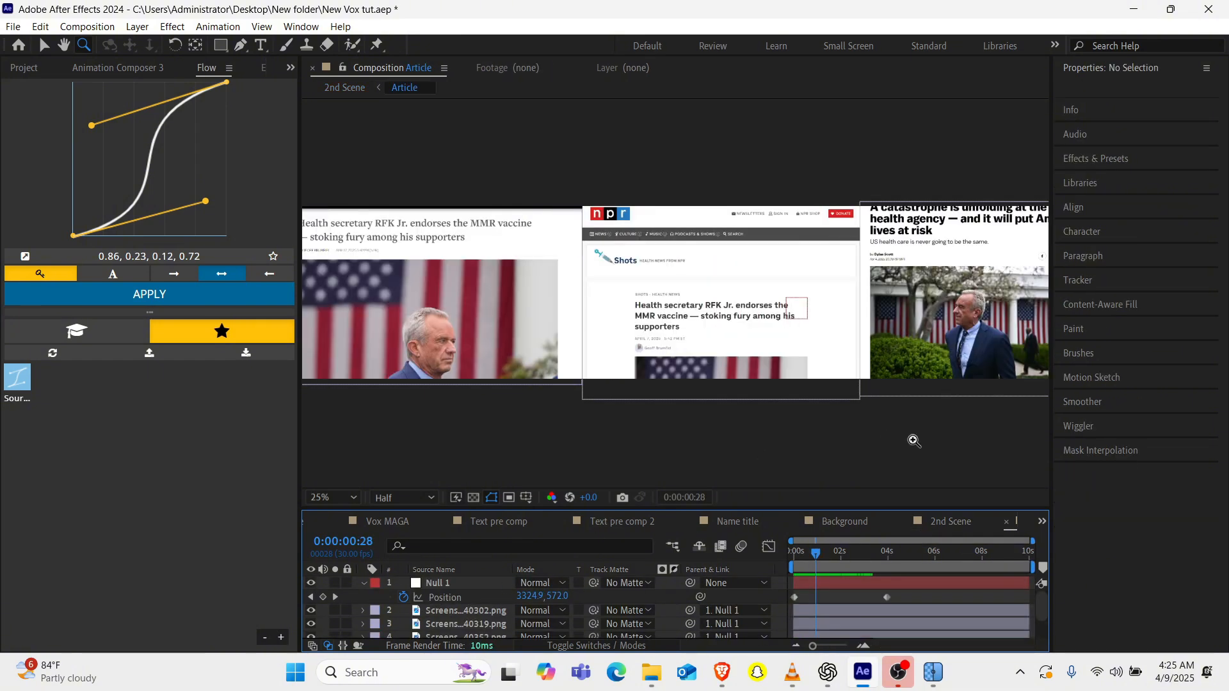
left_click_drag(912, 599, 811, 599)
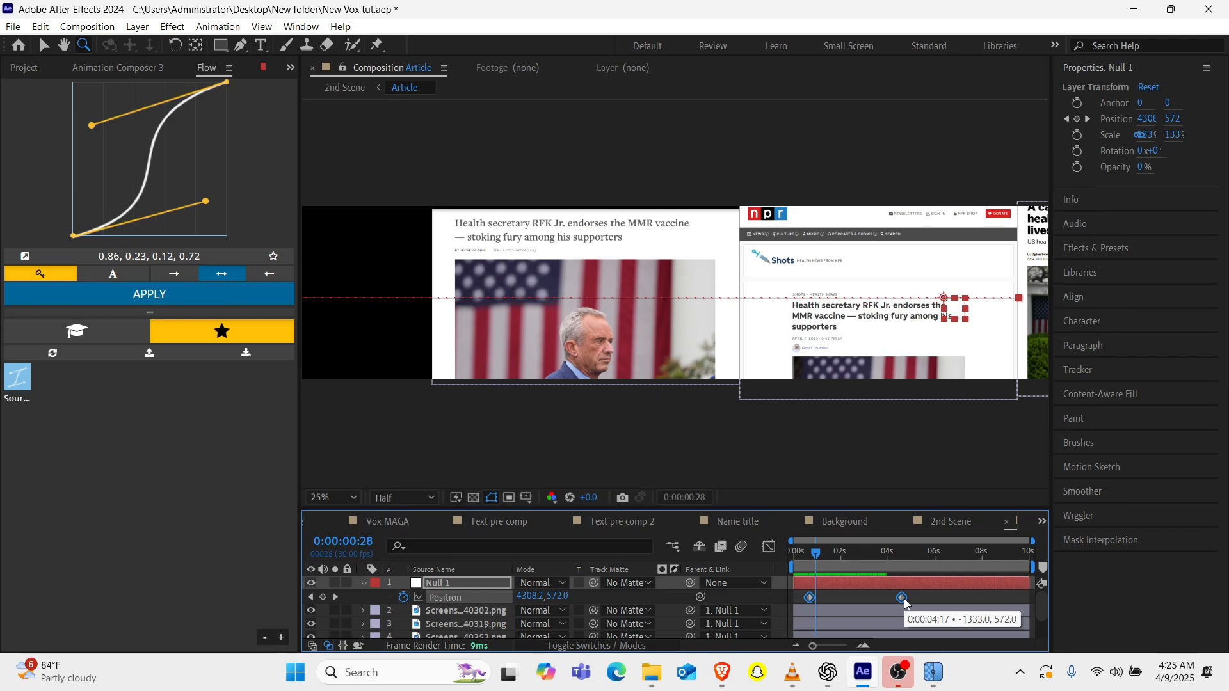
left_click_drag(905, 601, 1027, 605)
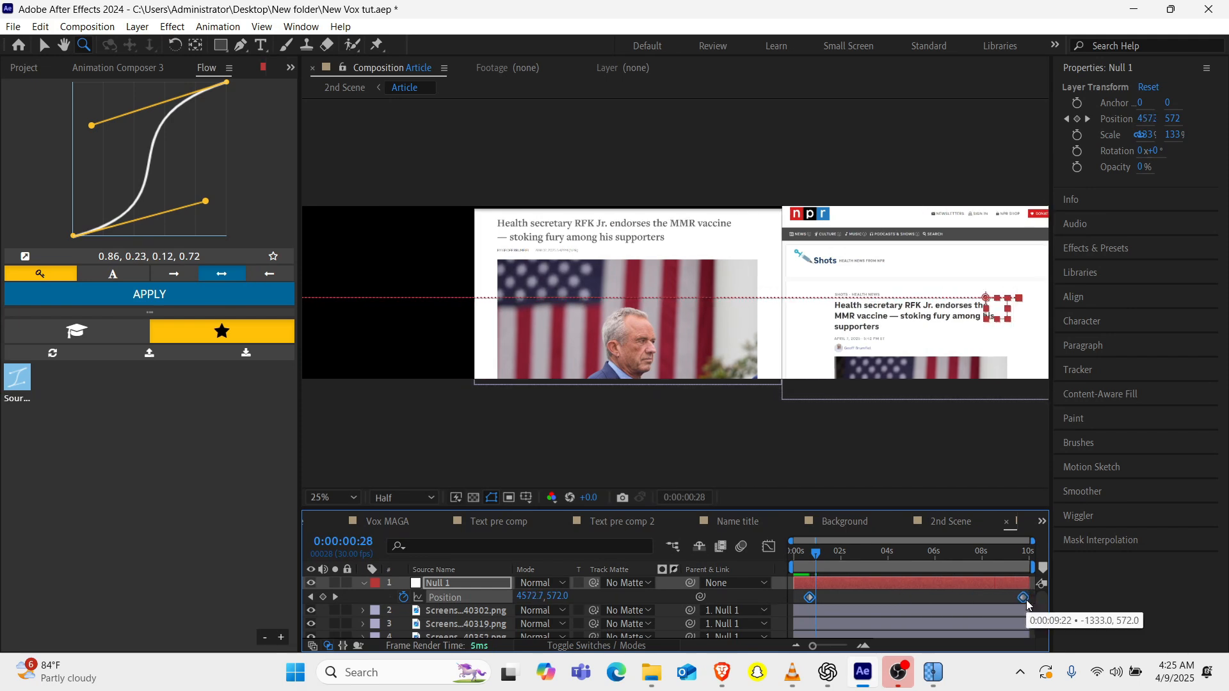
key("F9")
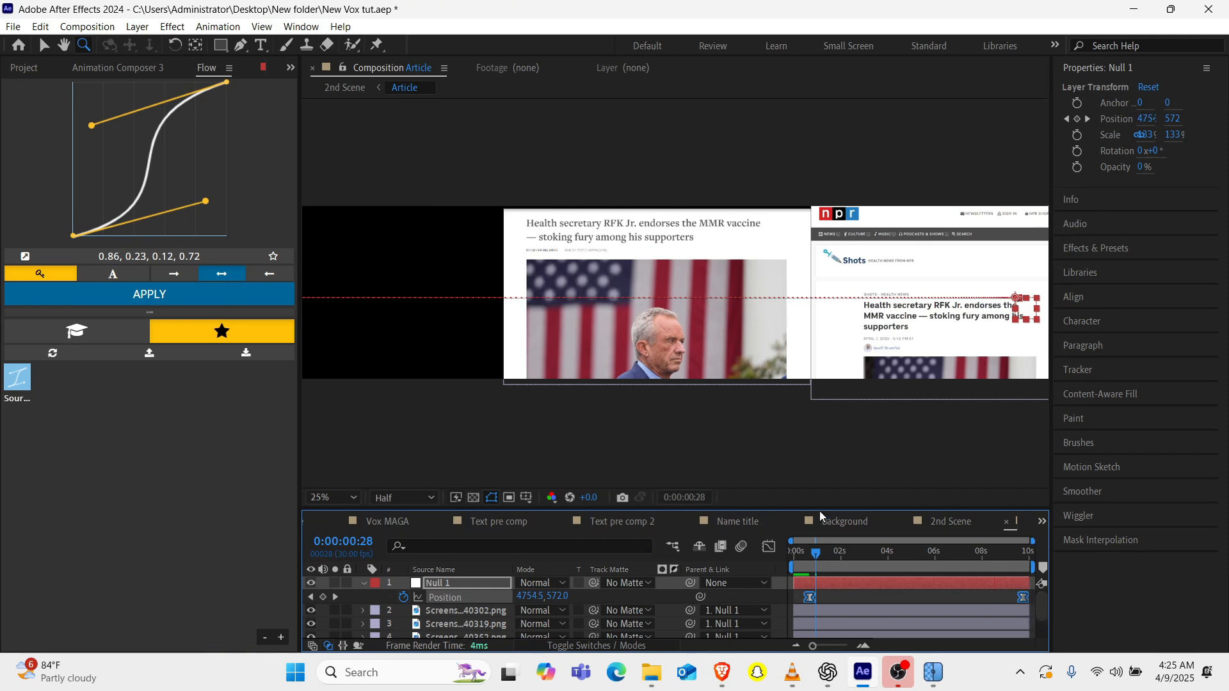
Return to 2nd Scene and preview the retimed article scroll from the start.
left_click(955, 527)
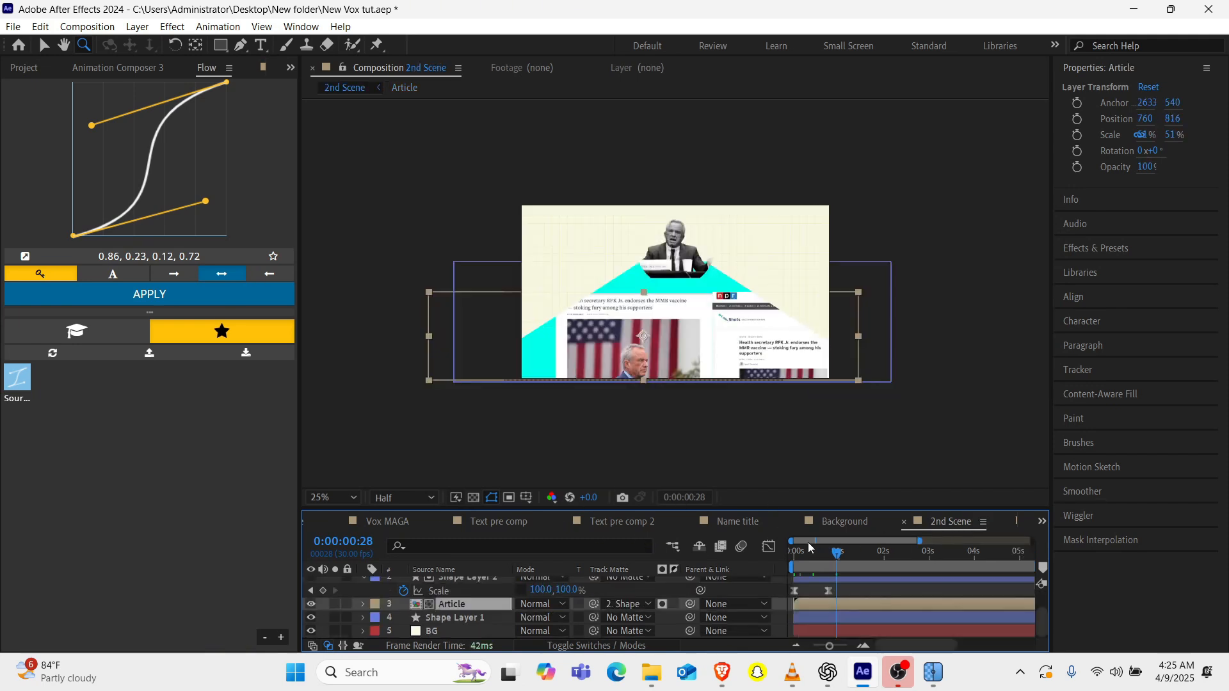
left_click_drag(816, 559, 792, 558)
key("space")
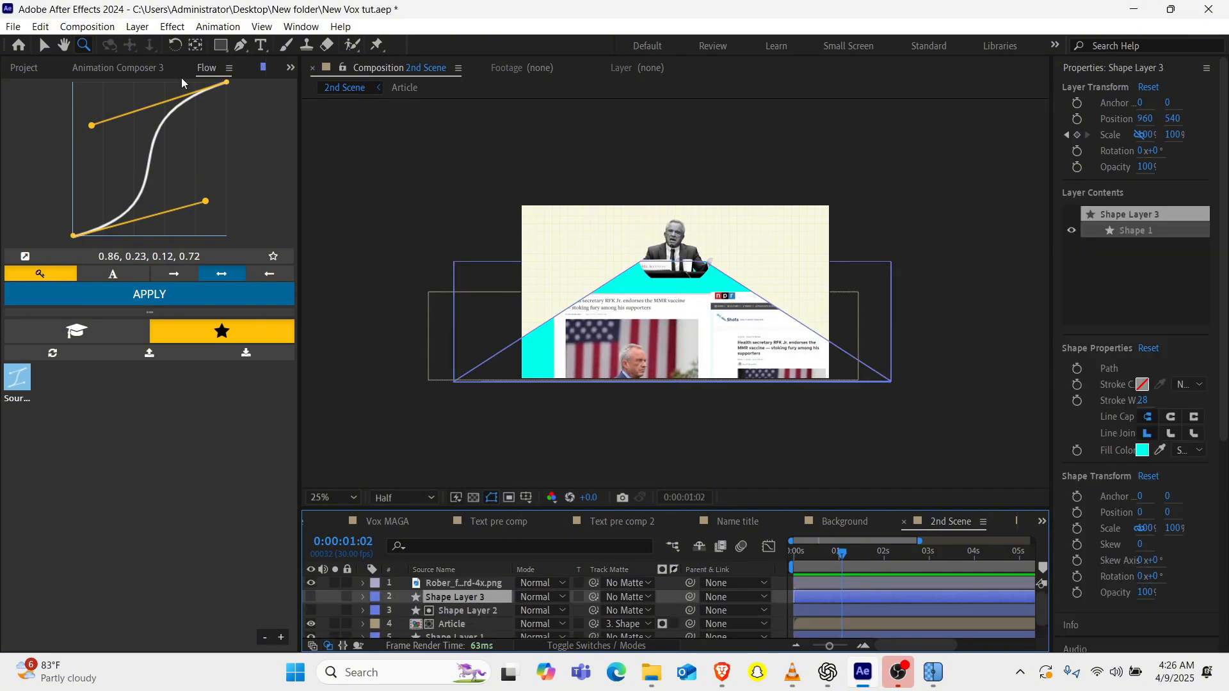
Make Shape Layer 3 visible in 2nd Scene and solo it.
left_click(43, 44)
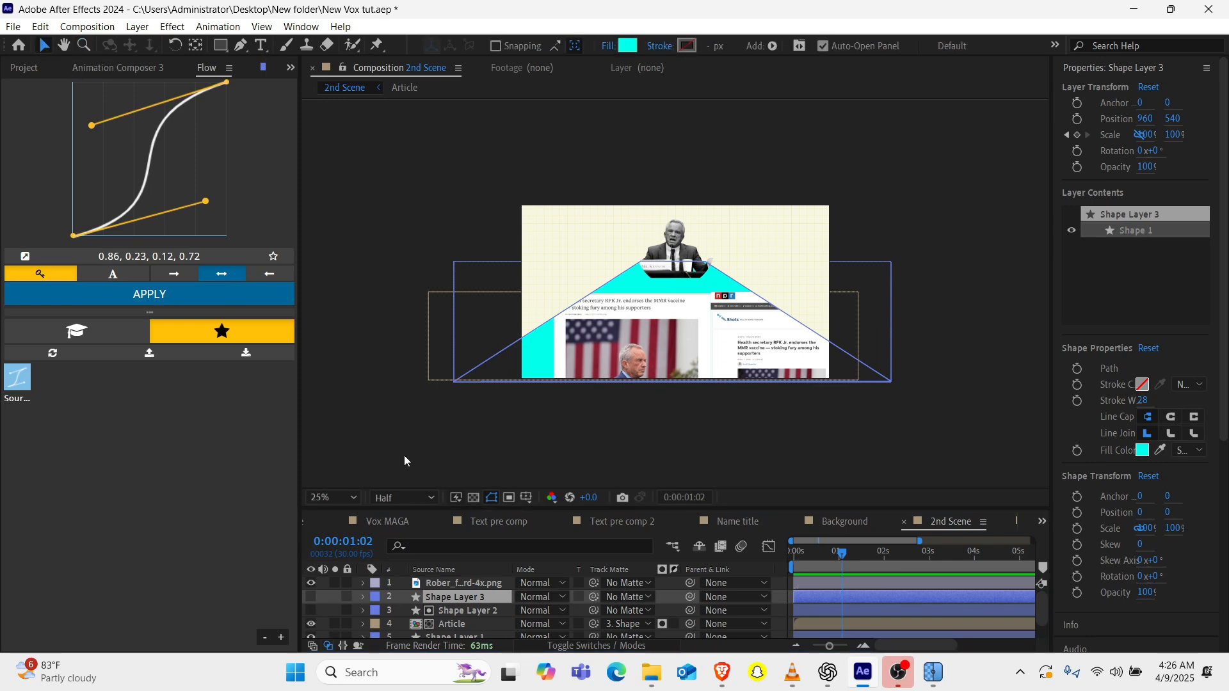
left_click(310, 596)
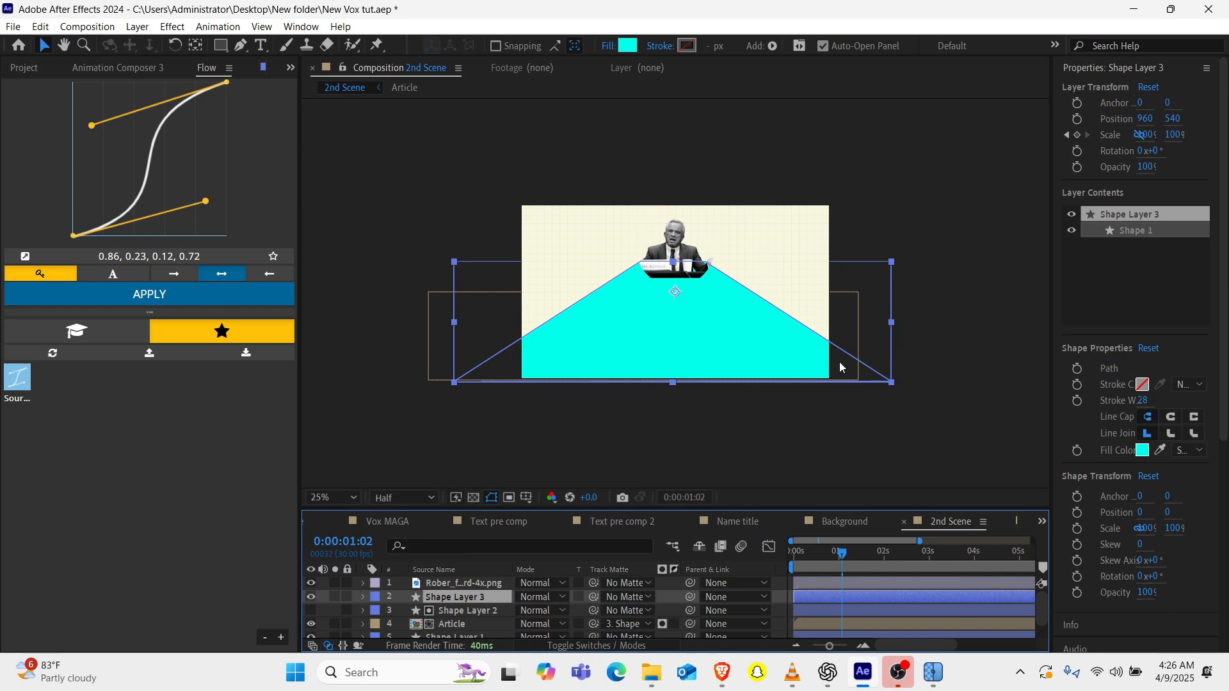
left_click(335, 596)
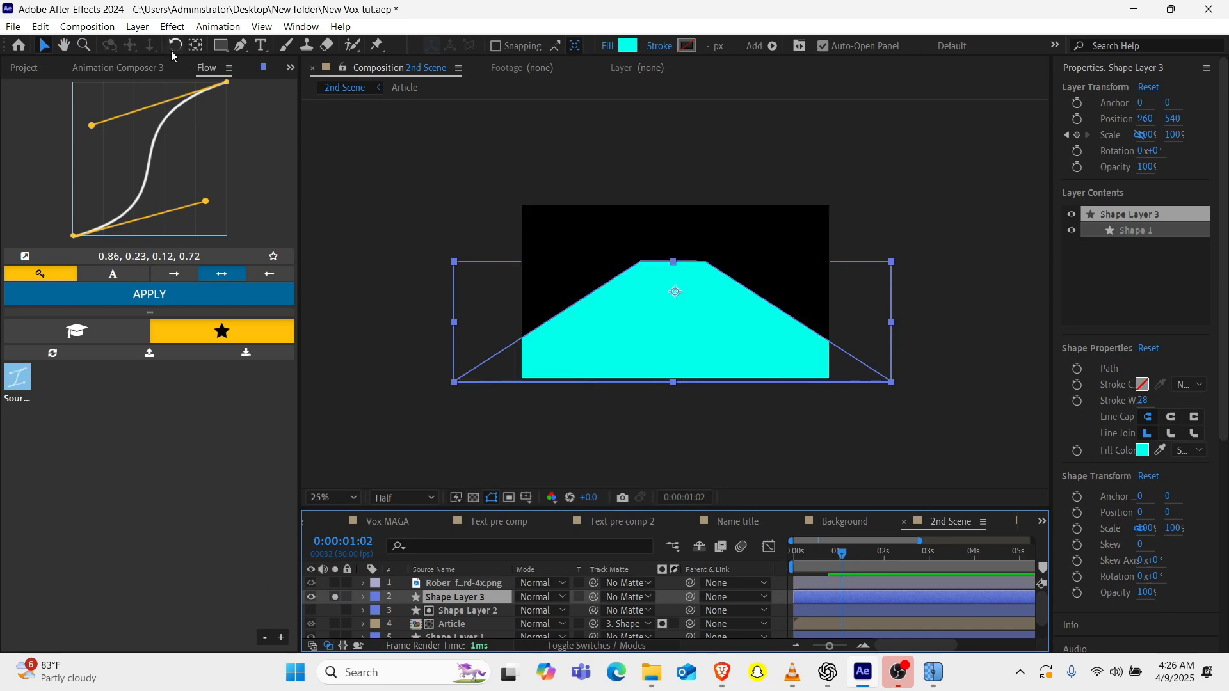
Draw a closed four-point mask on Shape Layer 3 with the Pen tool, slightly inset from the trapezoid's edges.
left_click(240, 47)
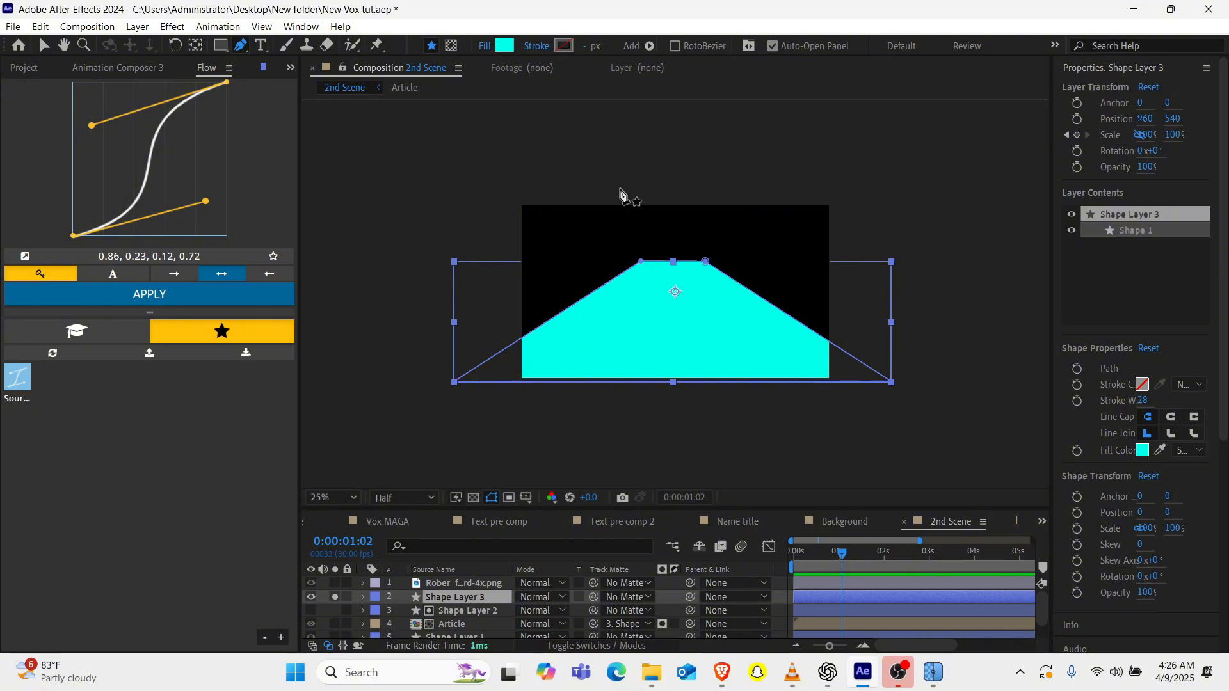
left_click(450, 49)
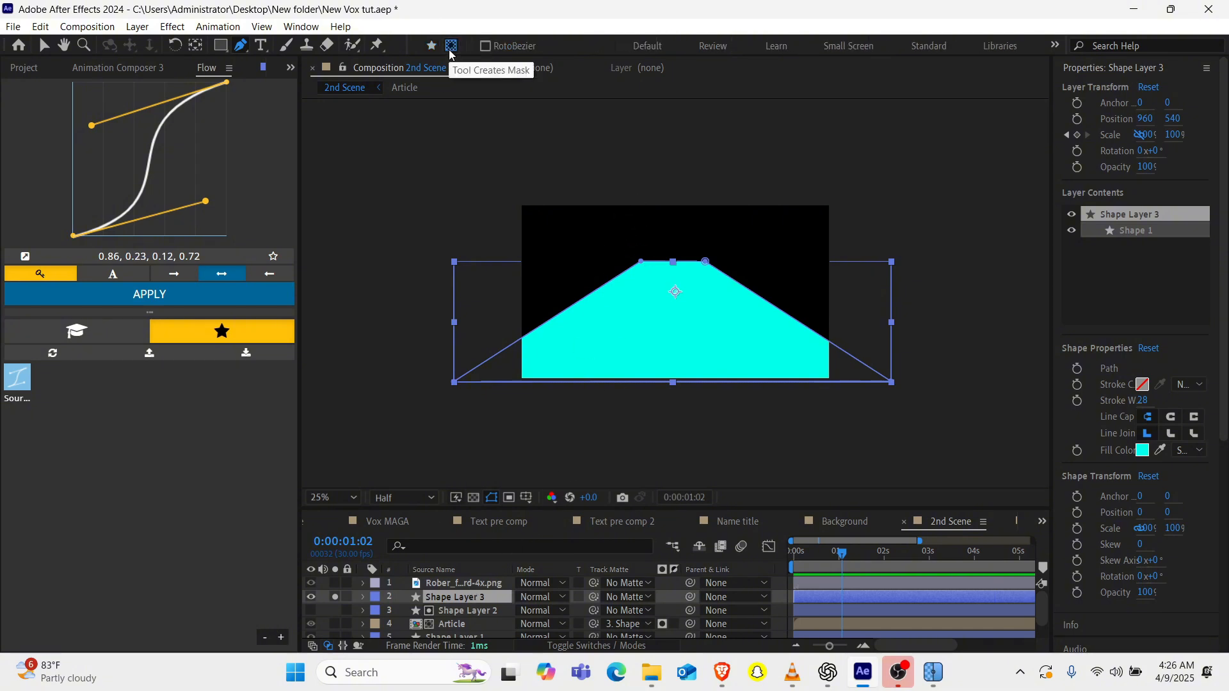
left_click(645, 270)
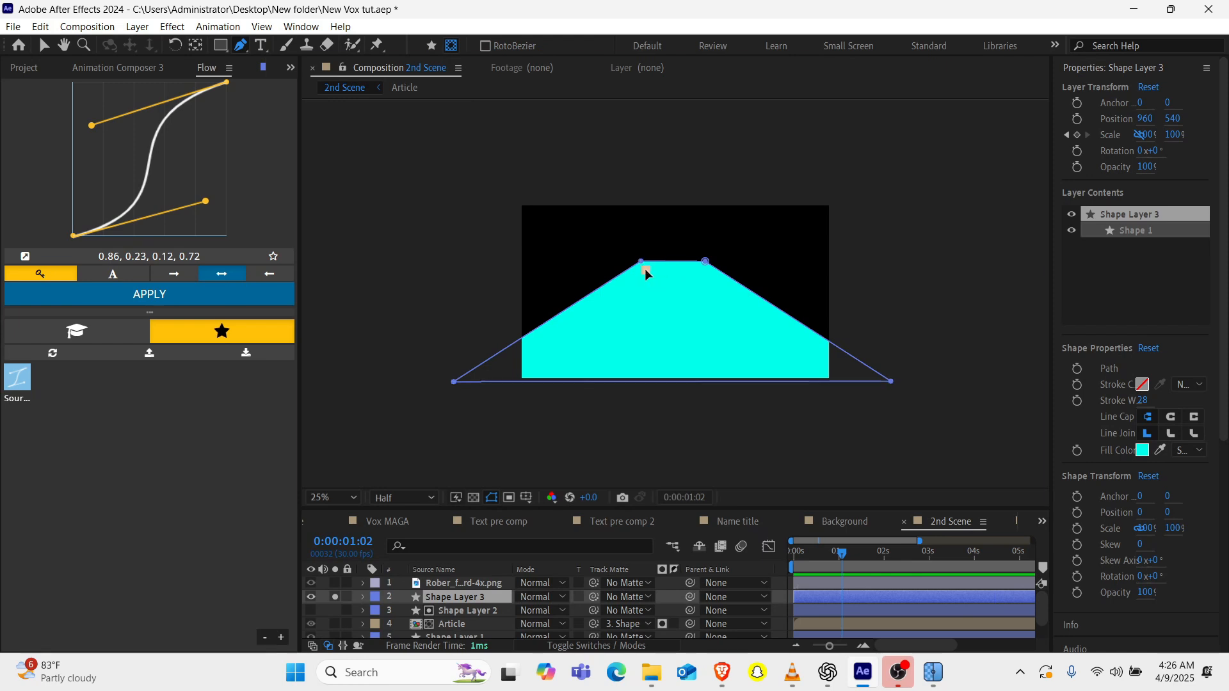
left_click(703, 269)
left_click(871, 373)
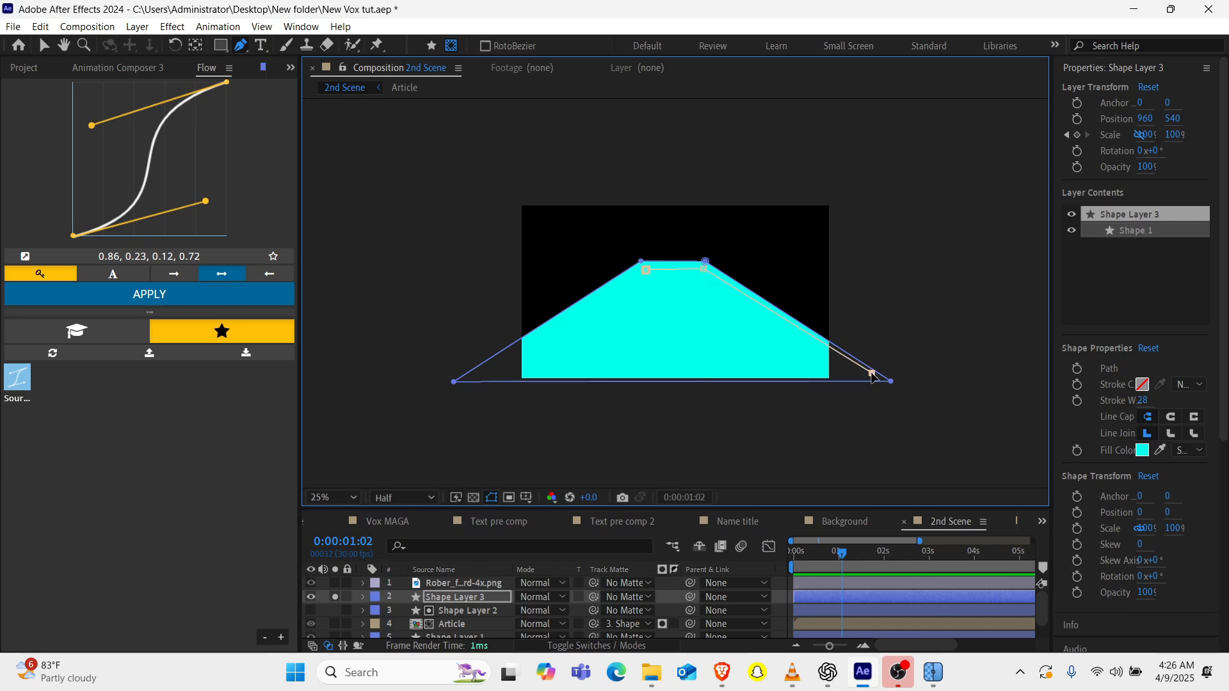
left_click(497, 371)
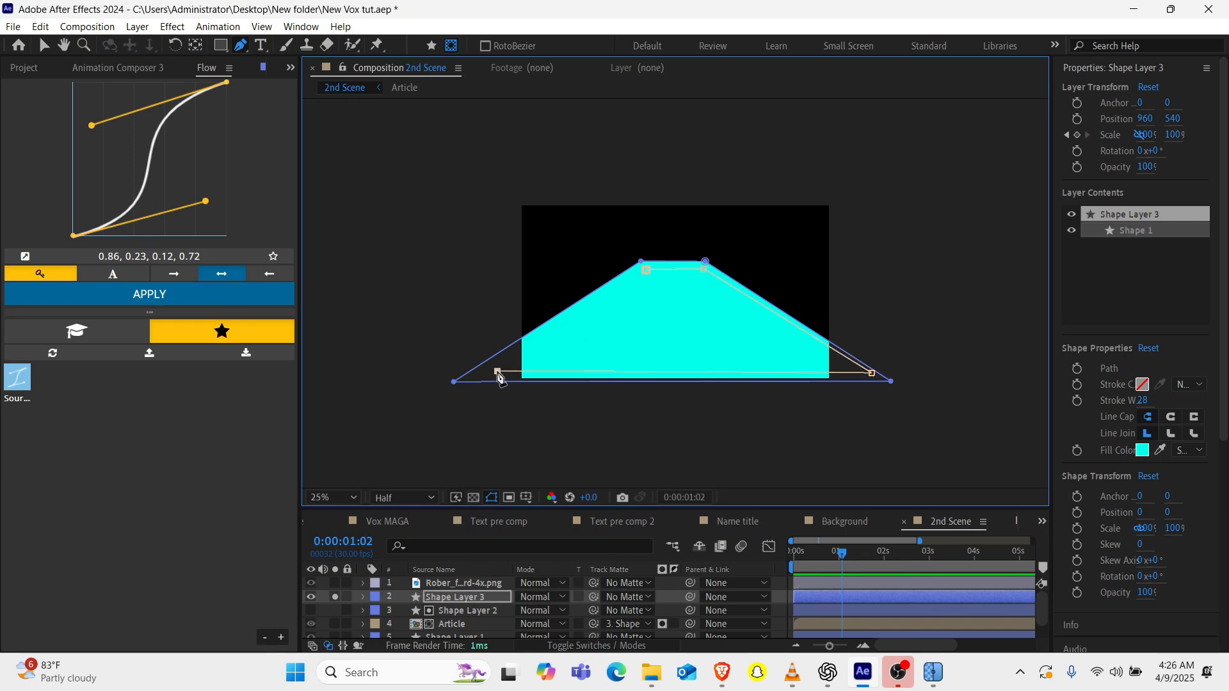
left_click(645, 269)
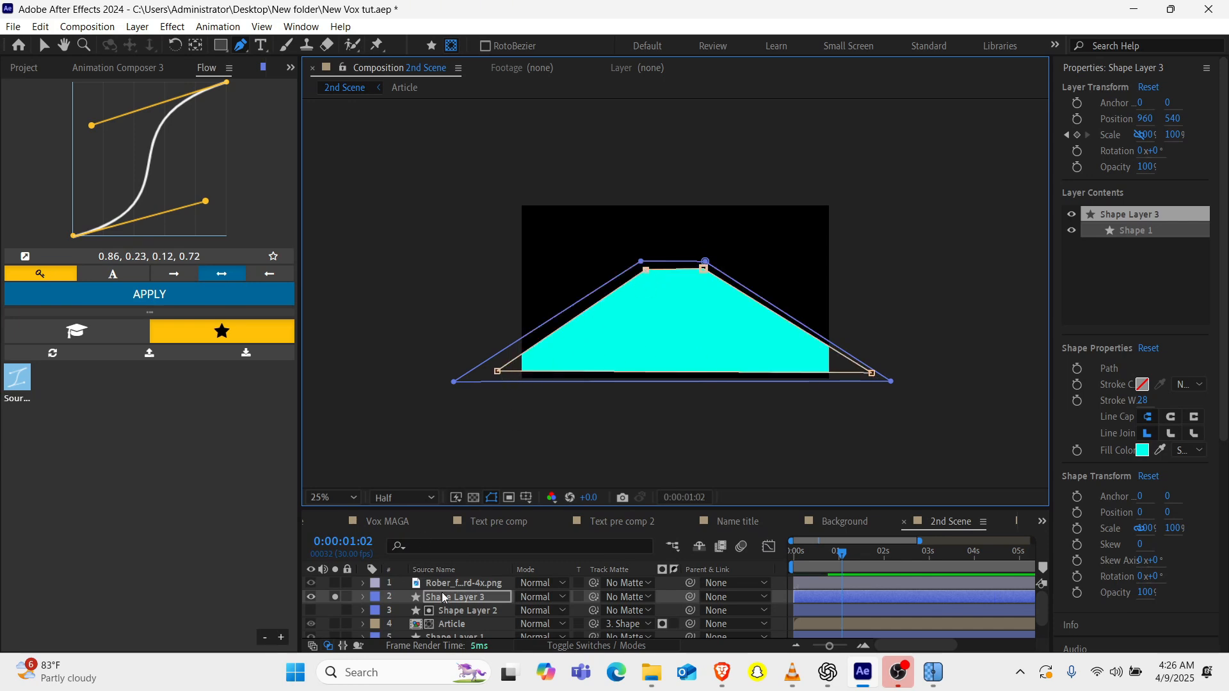
Set the Shape Layer 3 mask mode to Subtract and its feather to 181 pixels.
key("m")
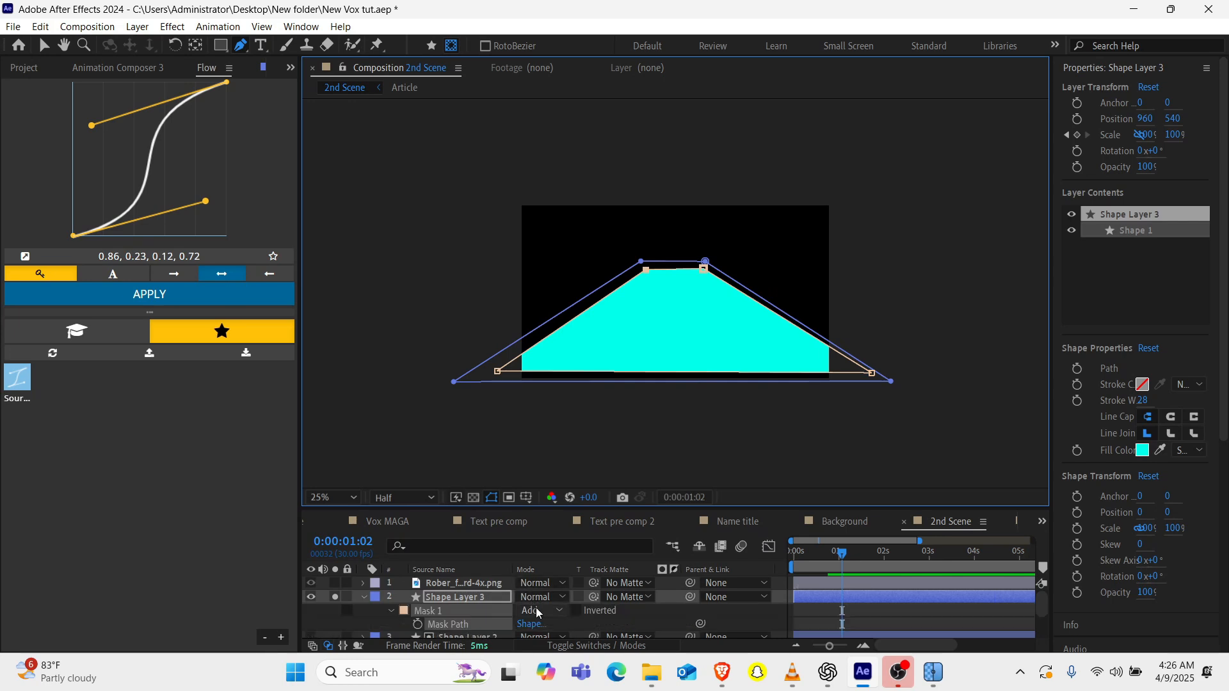
left_click(561, 612)
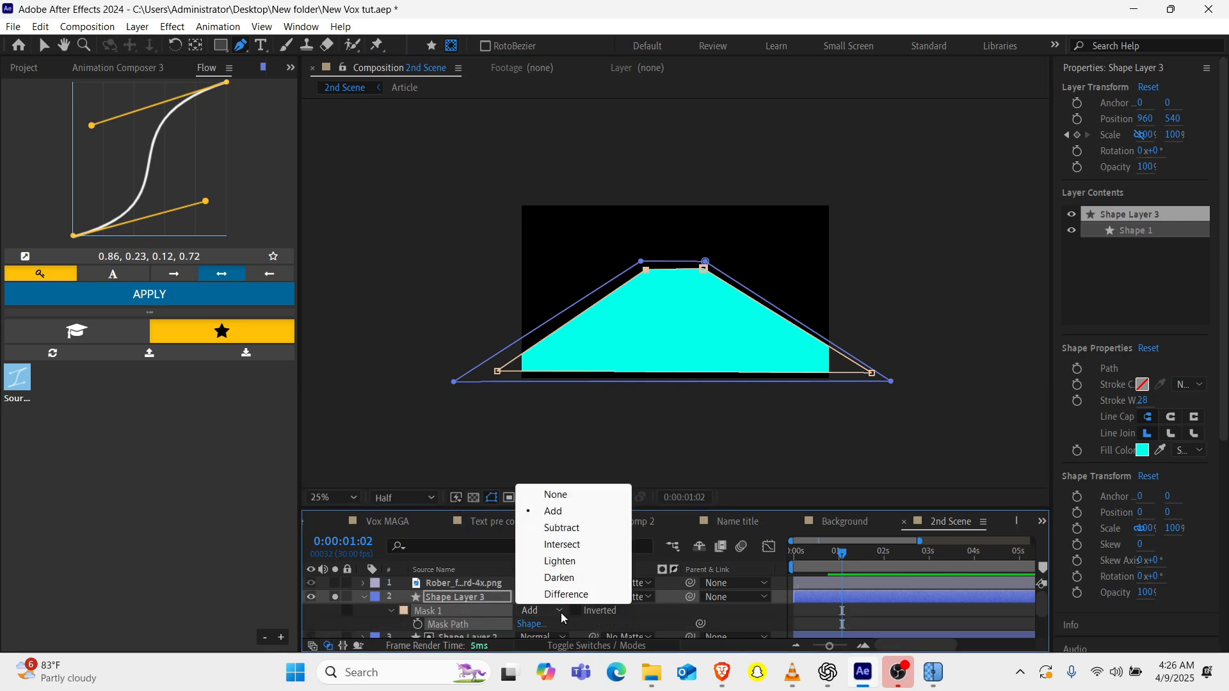
left_click(574, 529)
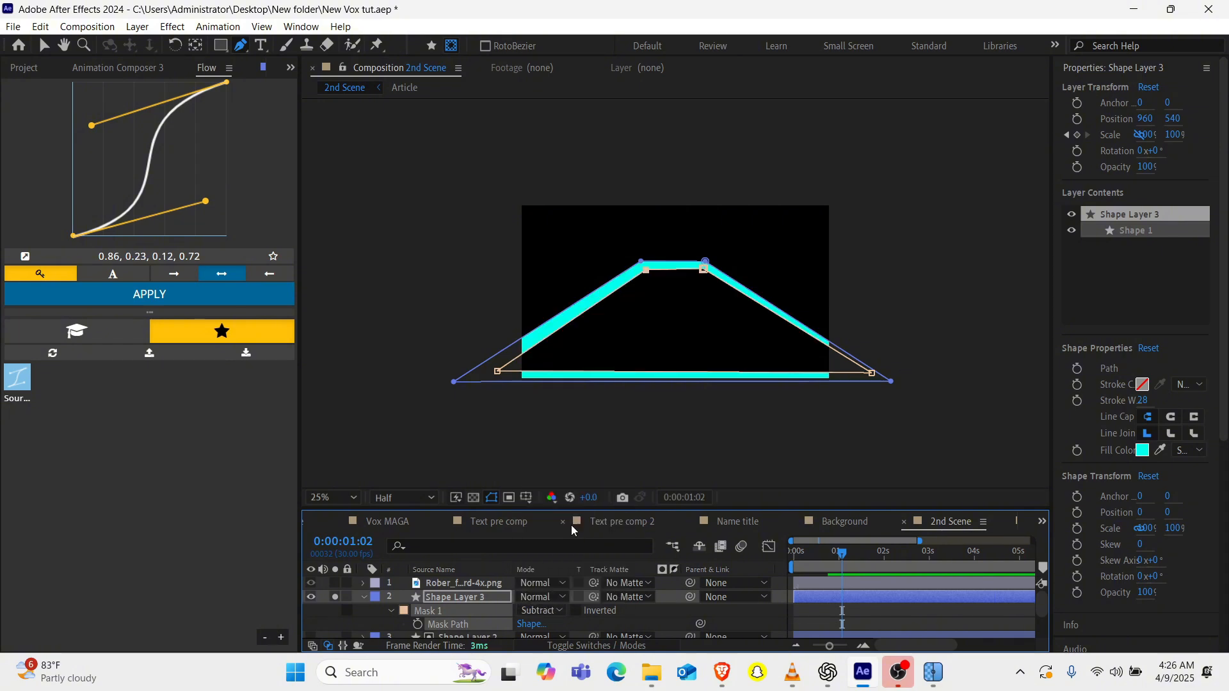
key("f")
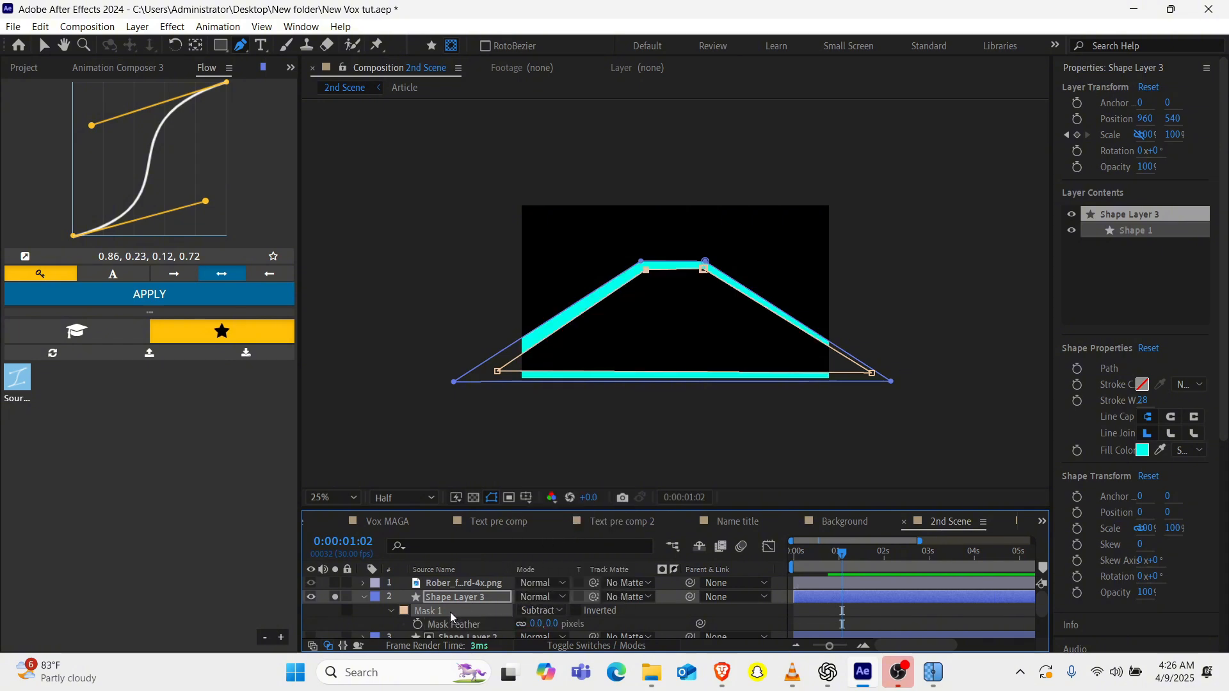
scroll(512, 608, "down", 2)
left_click_drag(535, 588, 697, 564)
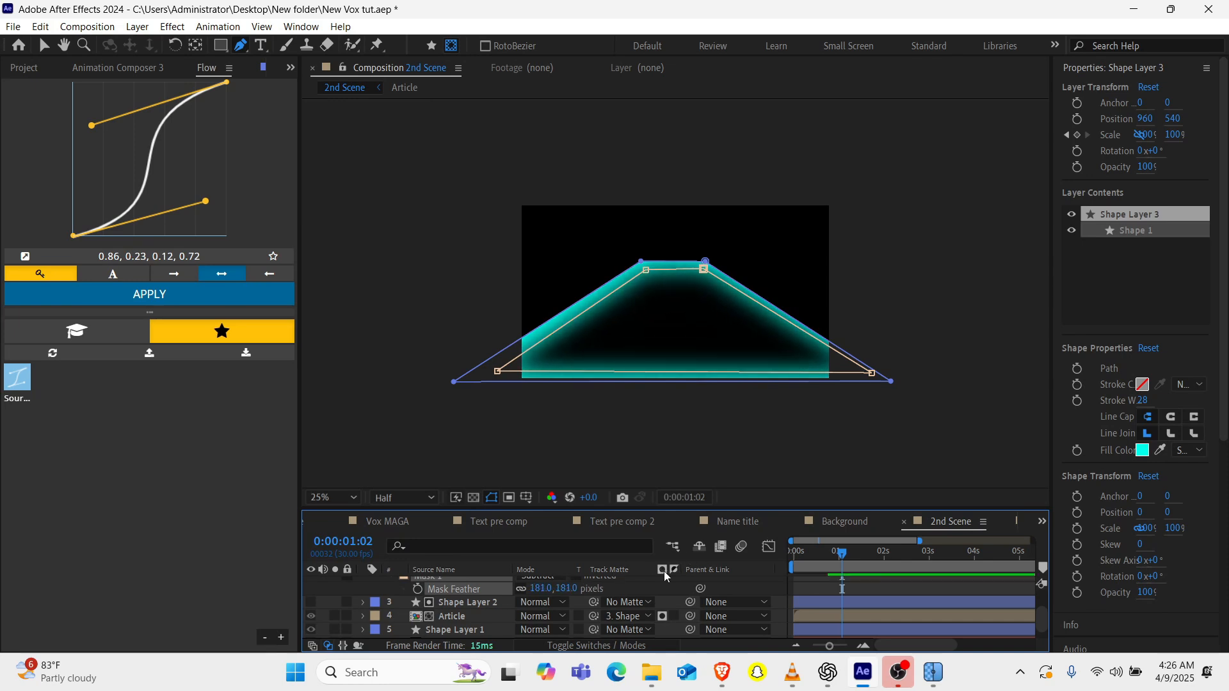
Unsolo Shape Layer 3 and set its mask feather to 179 pixels.
scroll(393, 587, "up", 2)
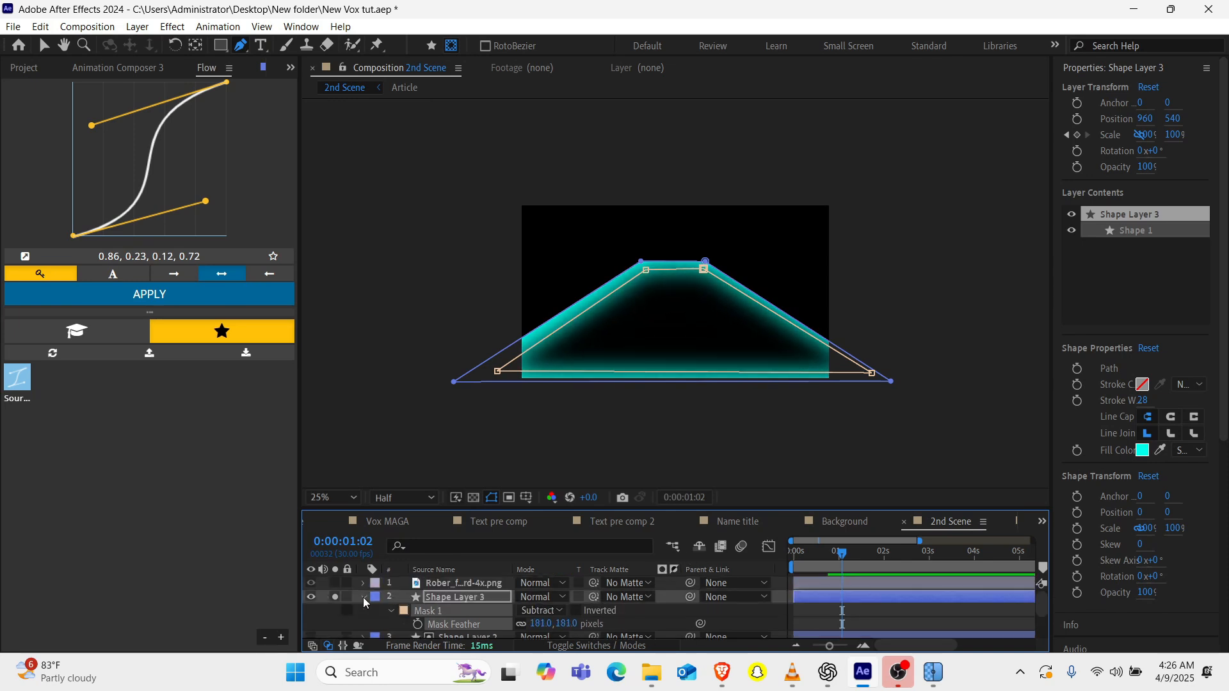
left_click(363, 597)
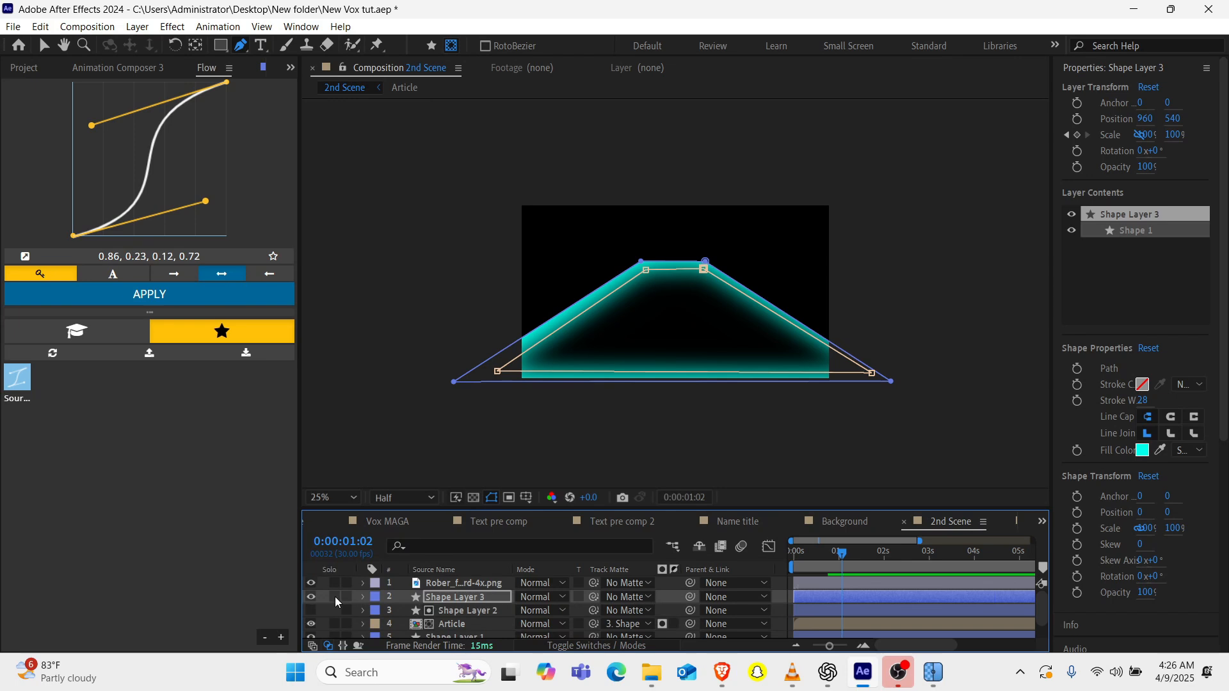
left_click(335, 597)
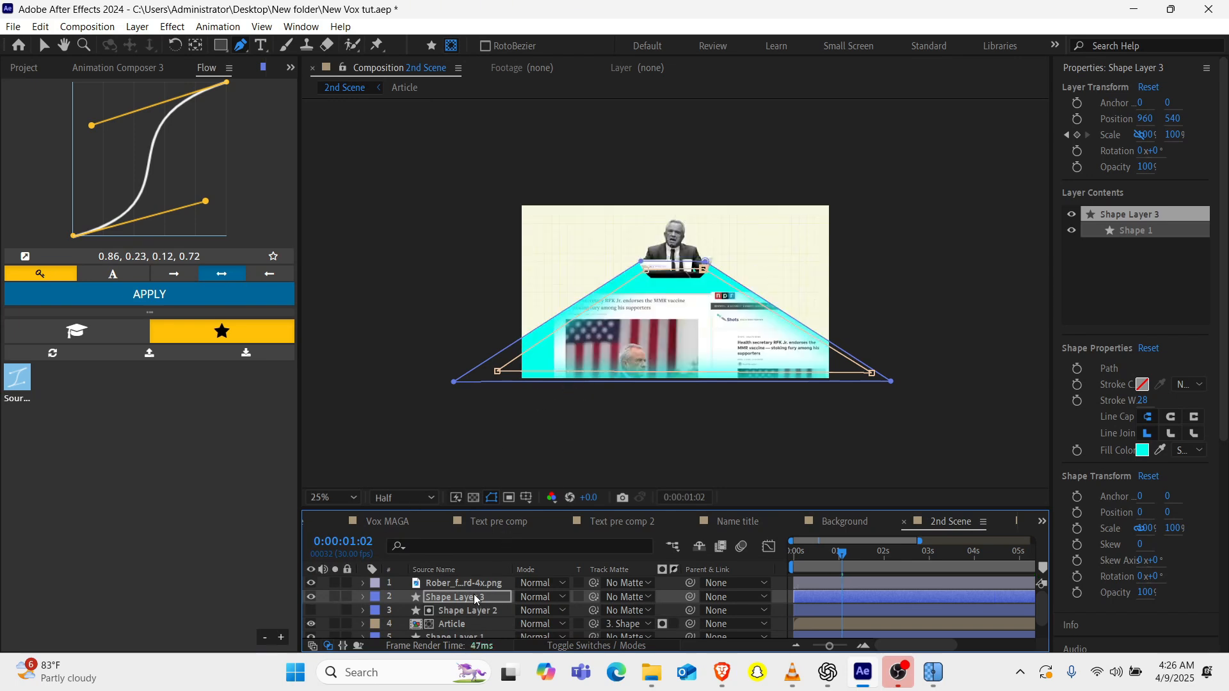
key("f")
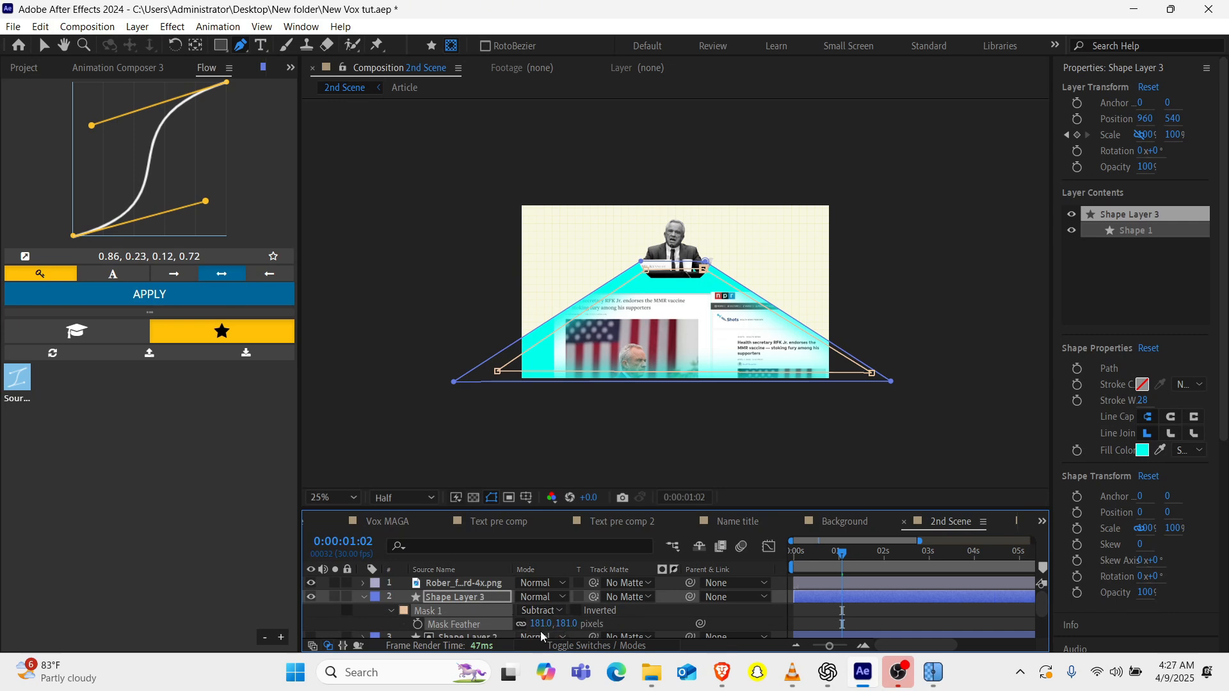
mouse_move(540, 628)
left_mouse_down()
mouse_move(587, 624)
mouse_move(519, 636)
mouse_move(538, 628)
left_mouse_up()
Preview 2nd Scene from the start to check the feathered cyan edge over the scrolling articles.
key("period")
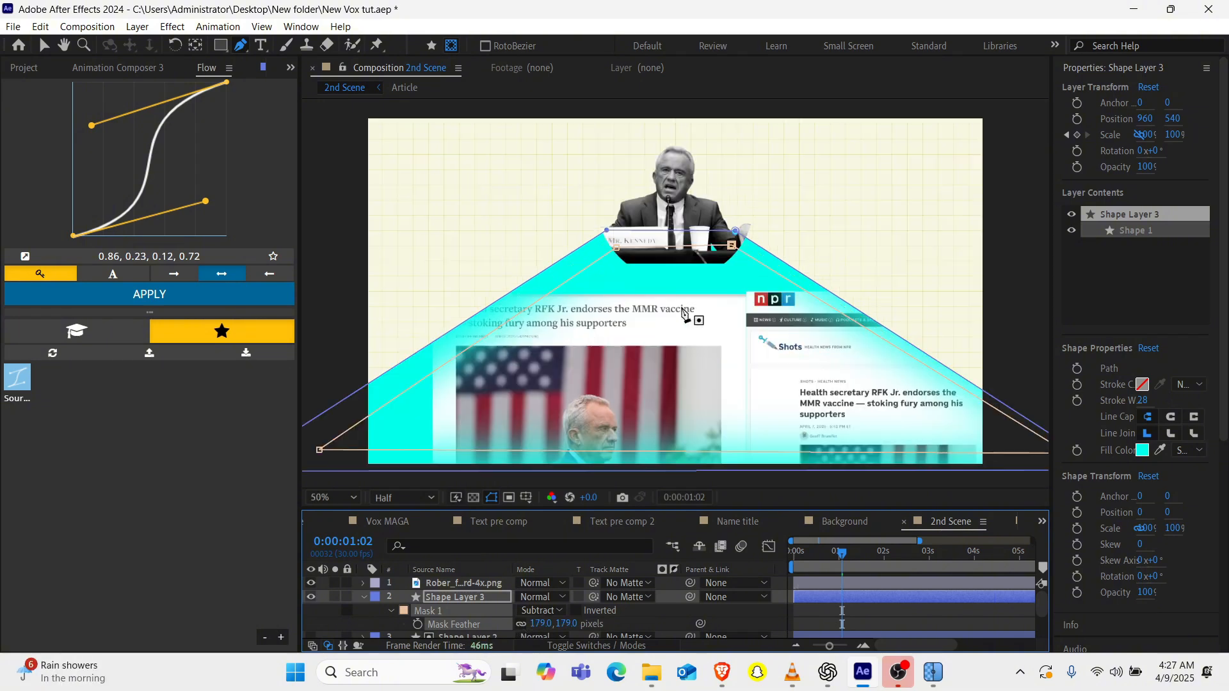
key("comma")
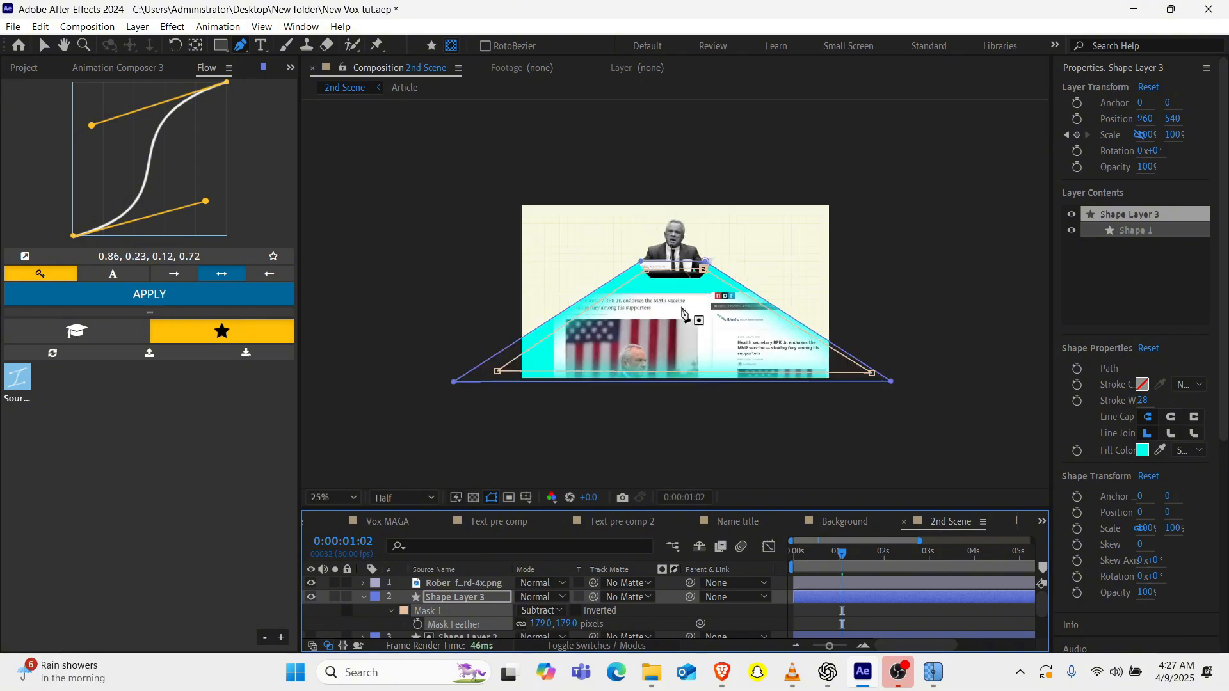
key("period")
left_click_drag(819, 553, 789, 562)
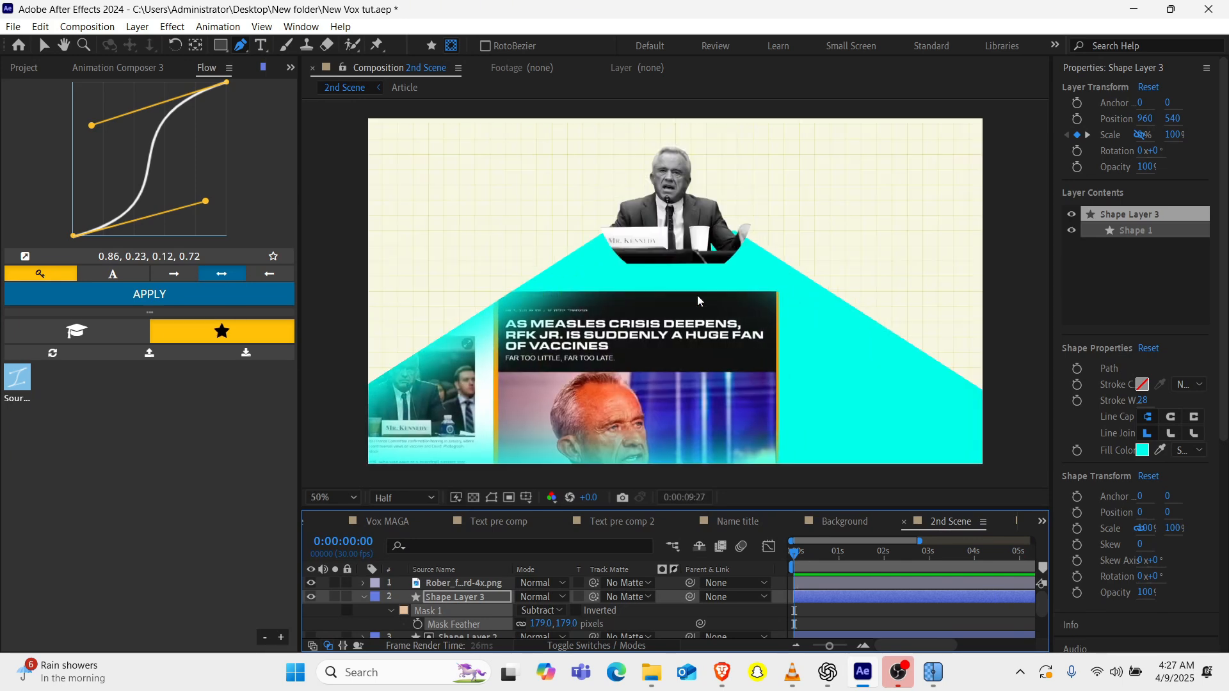
scroll(768, 260, "down", 1)
key("space")
scroll(504, 628, "down", 3)
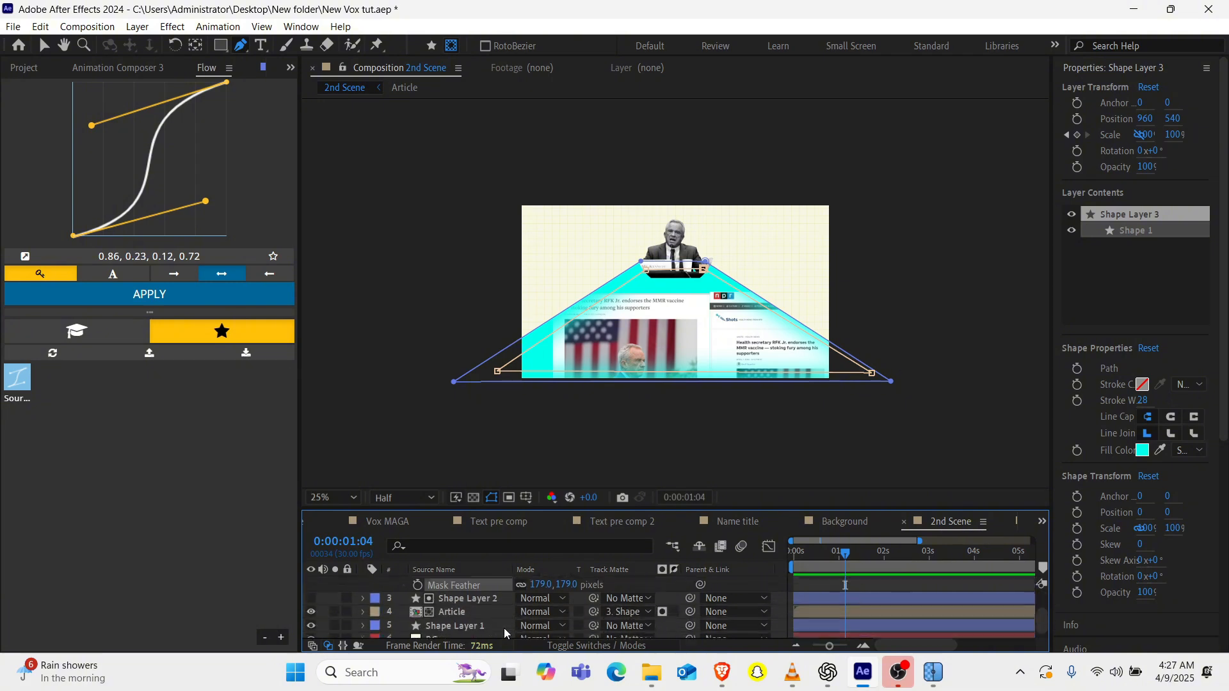
In the Article composition, move Null 1's last Position keyframe earlier to about 5 seconds and apply the 0.86, 0.23, 0.12, 0.72 easing curve.
left_click(467, 605)
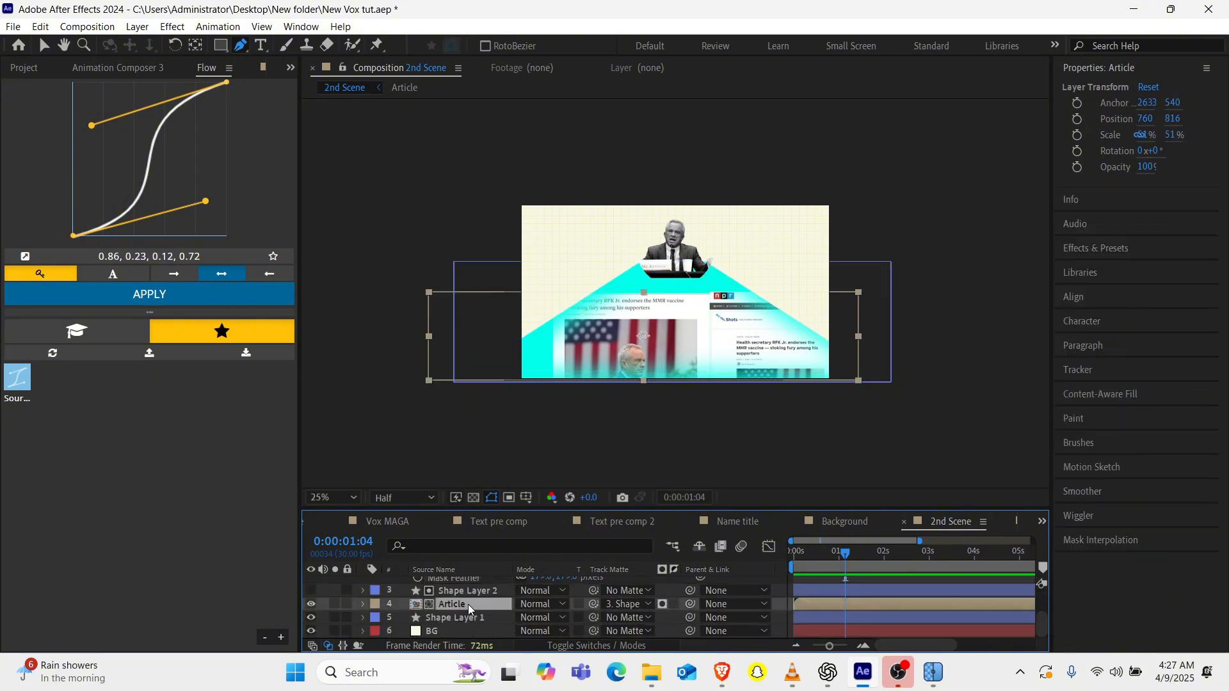
double_click(468, 604)
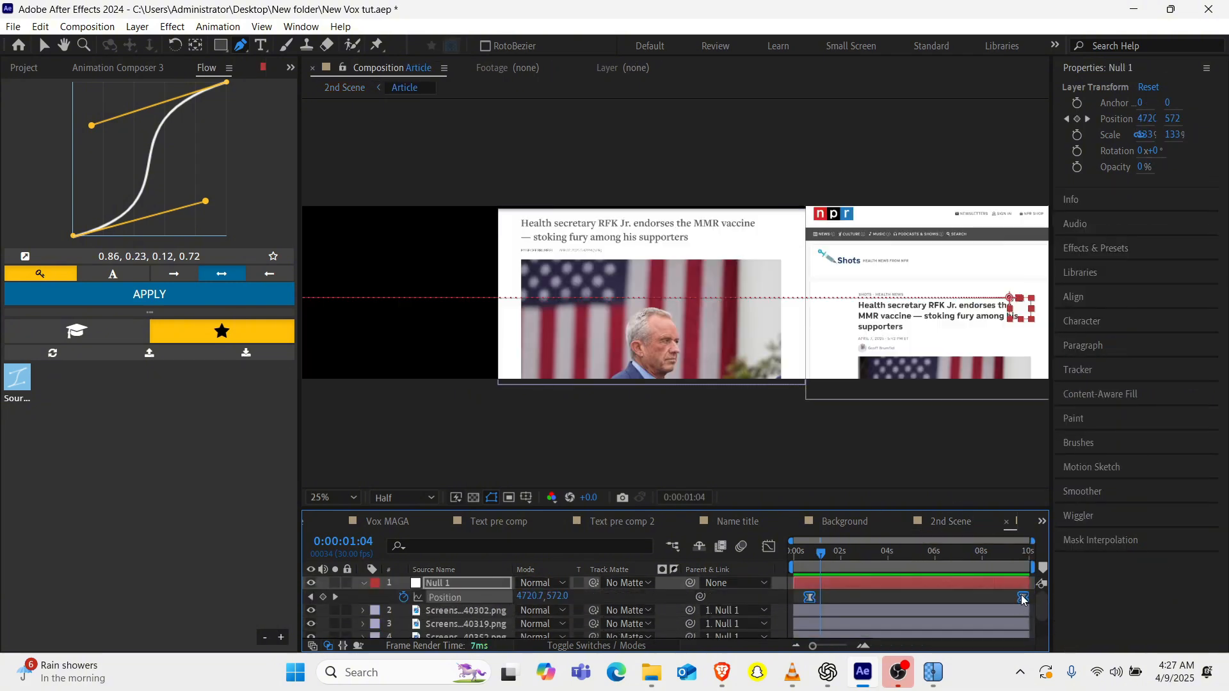
left_click_drag(1022, 599, 792, 605)
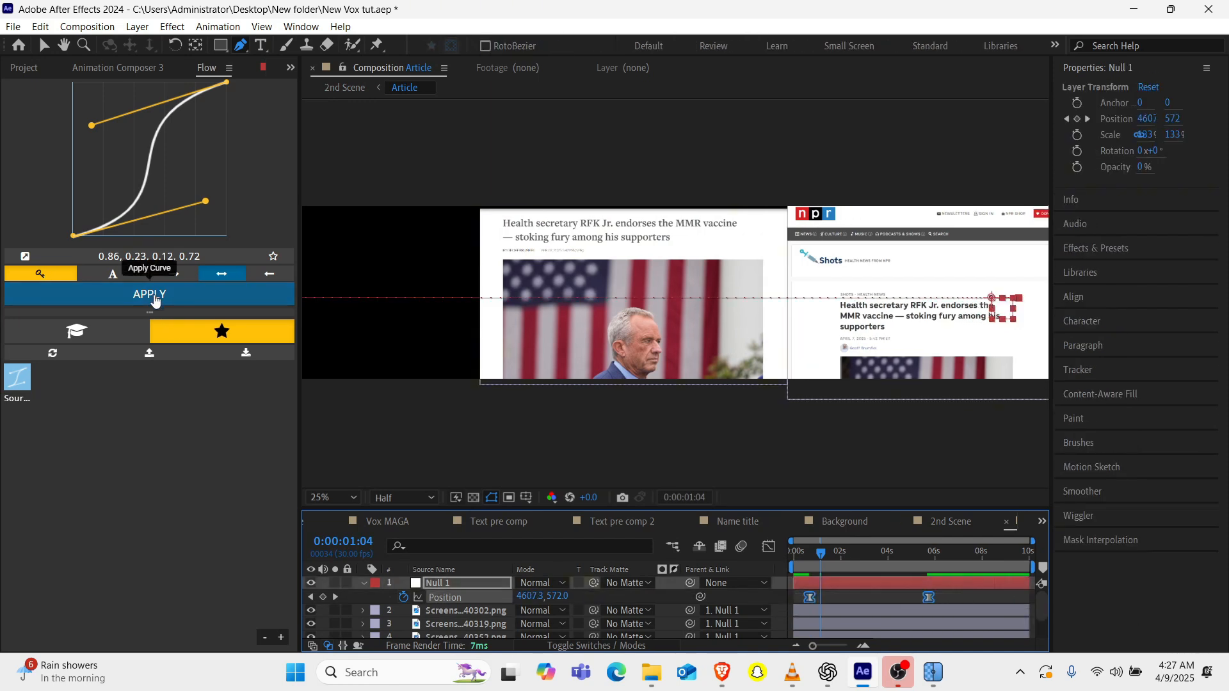
left_click(155, 295)
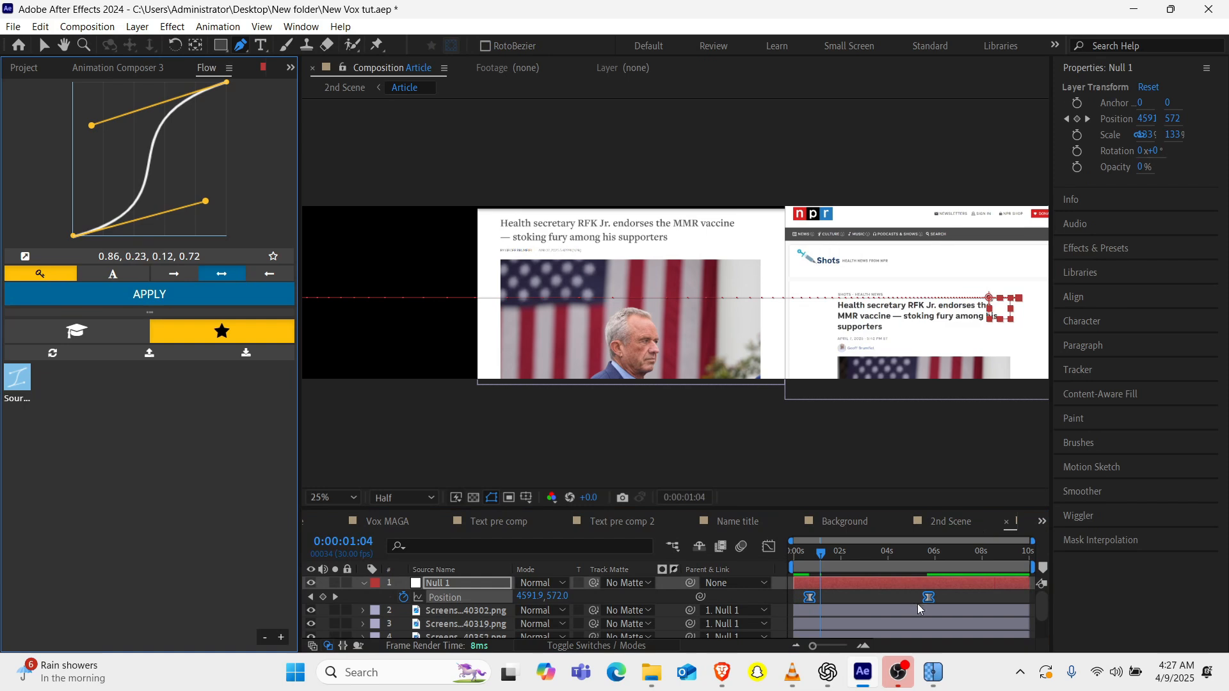
left_click_drag(929, 604, 915, 608)
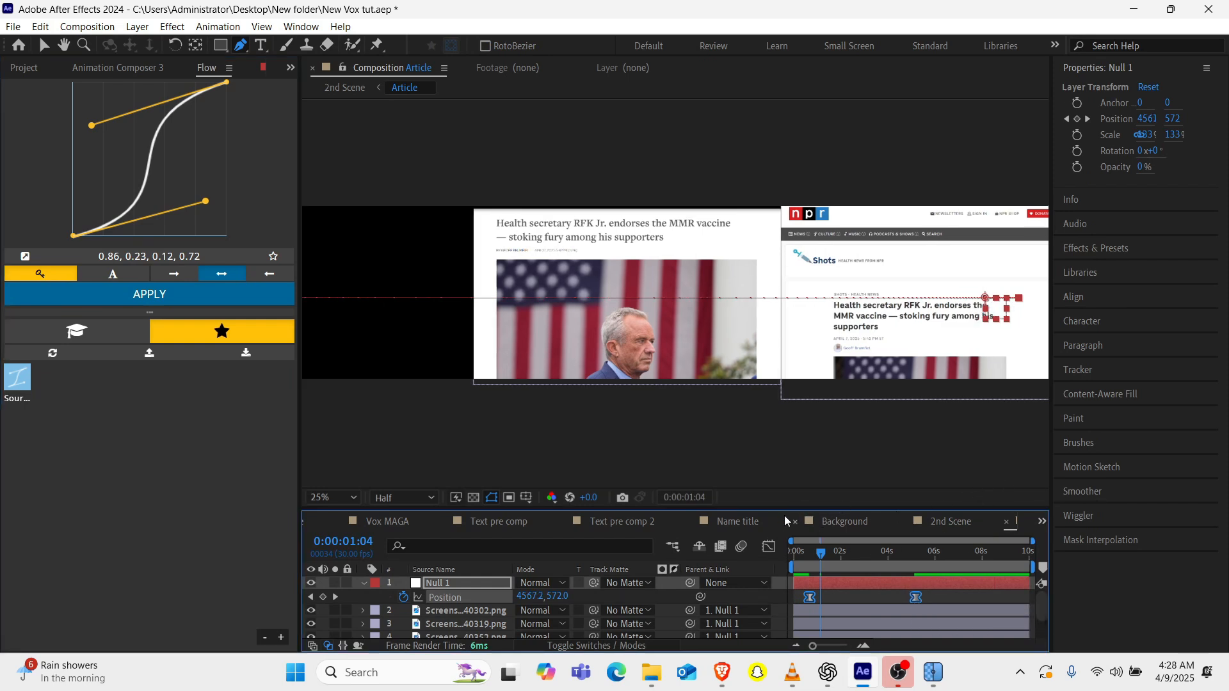
Return to 2nd Scene and preview it from the start to check the faster article scroll.
left_click(950, 521)
left_click_drag(806, 553, 659, 581)
key("space")
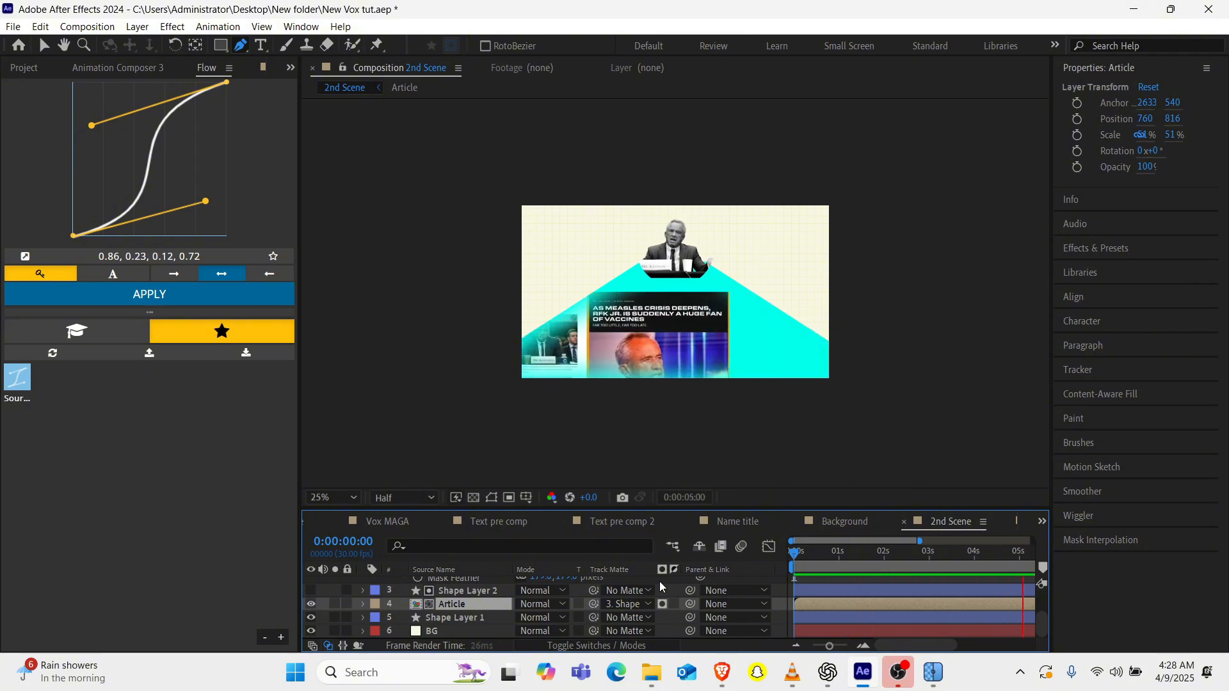
key("space")
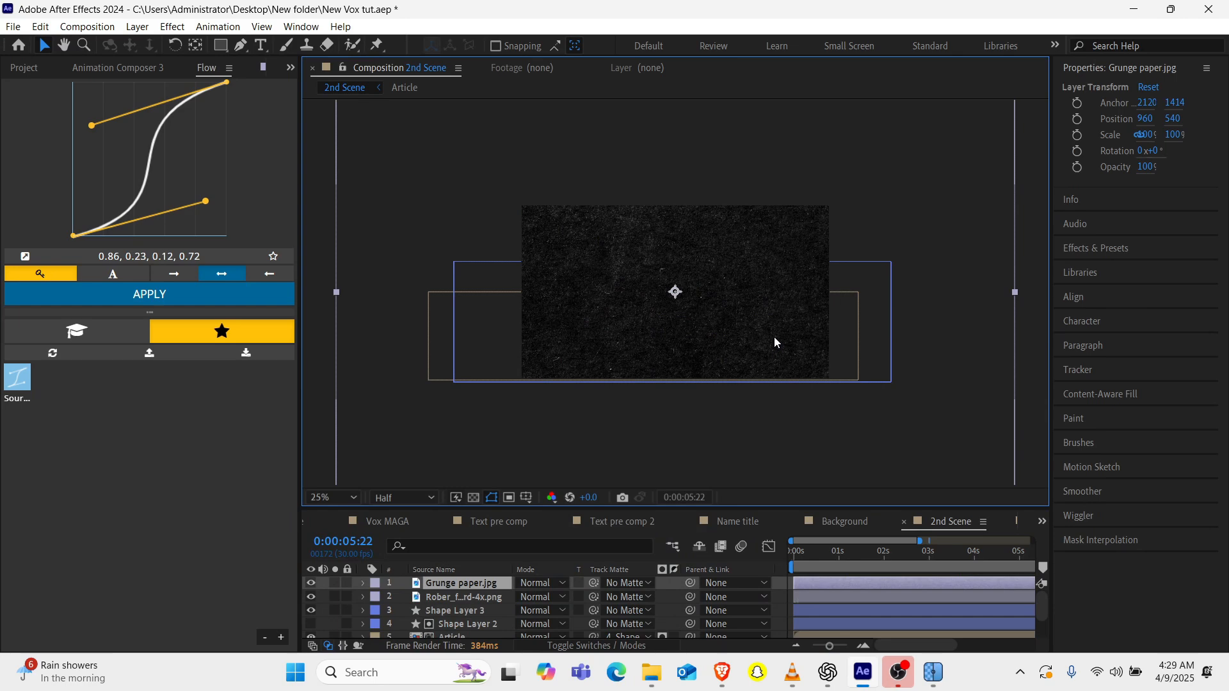
Try the Add blending mode on the Grunge paper.jpg layer and inspect its texture over the scene.
key("s")
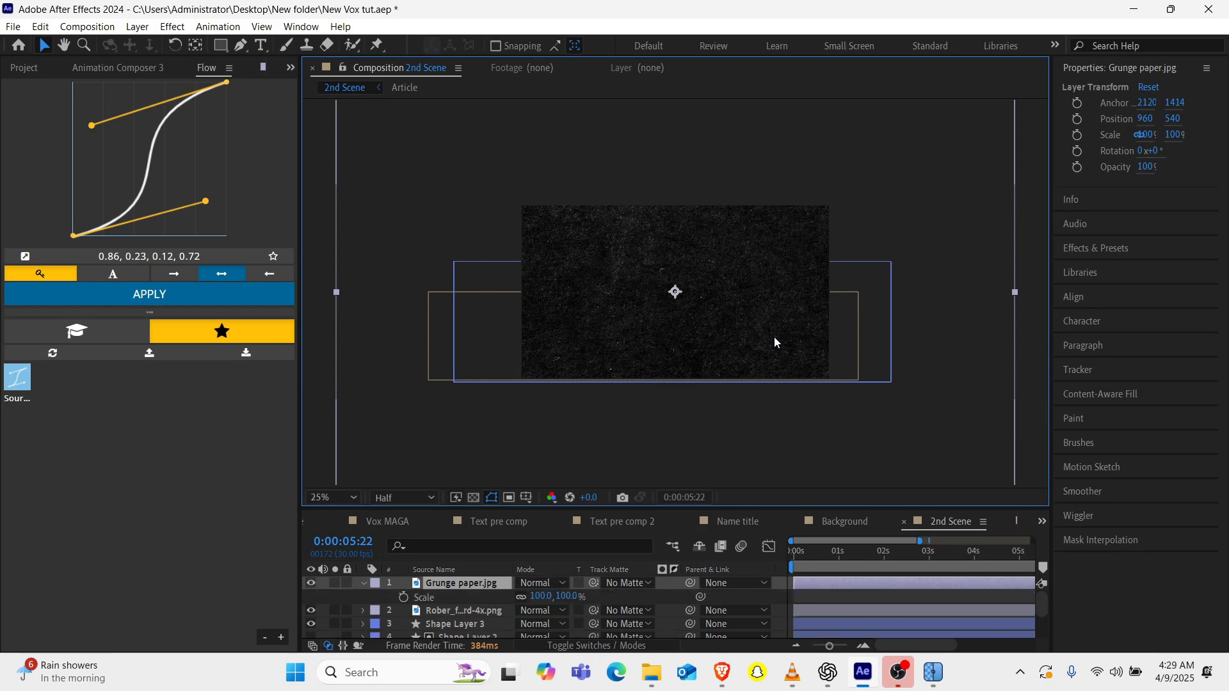
left_click(546, 583)
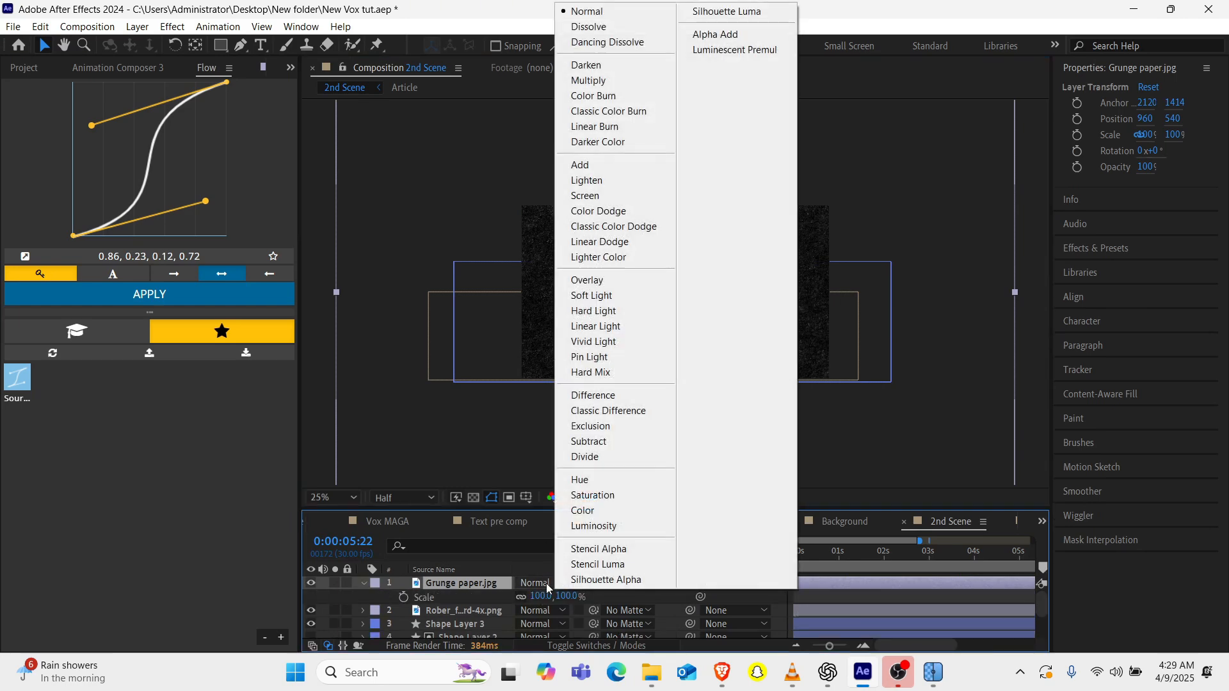
left_click(619, 165)
key("period")
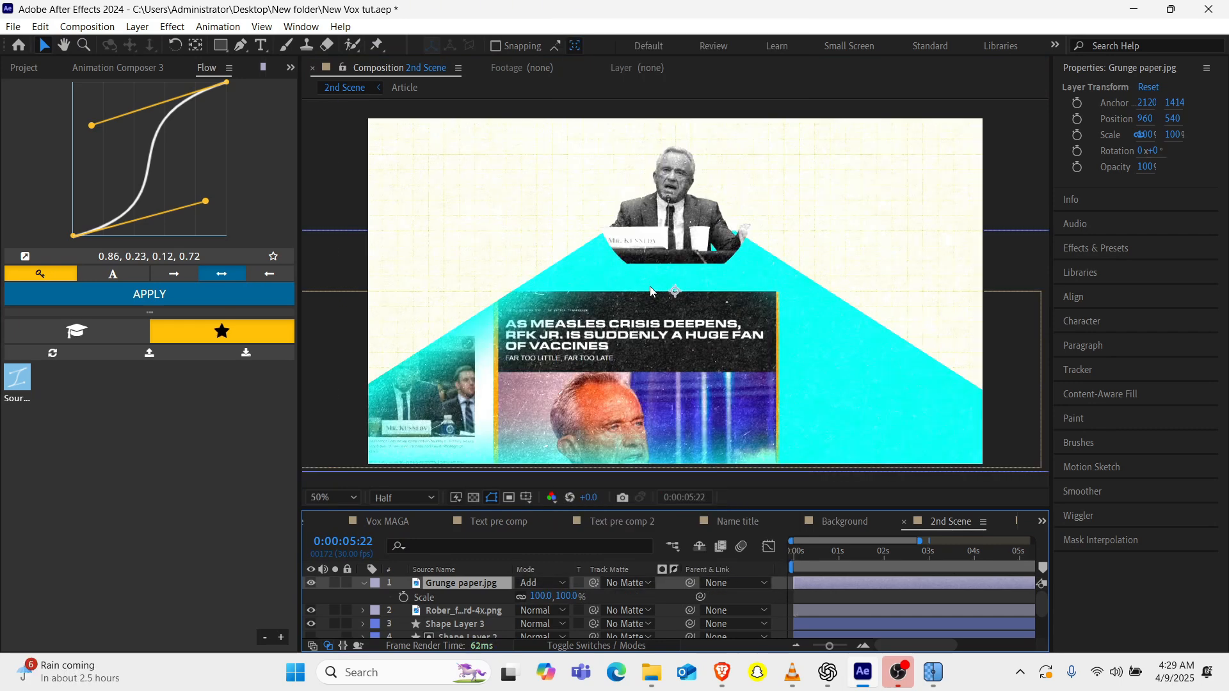
key("comma")
key("period")
Set the Grunge paper.jpg layer's blending mode to Screen.
left_click(543, 581)
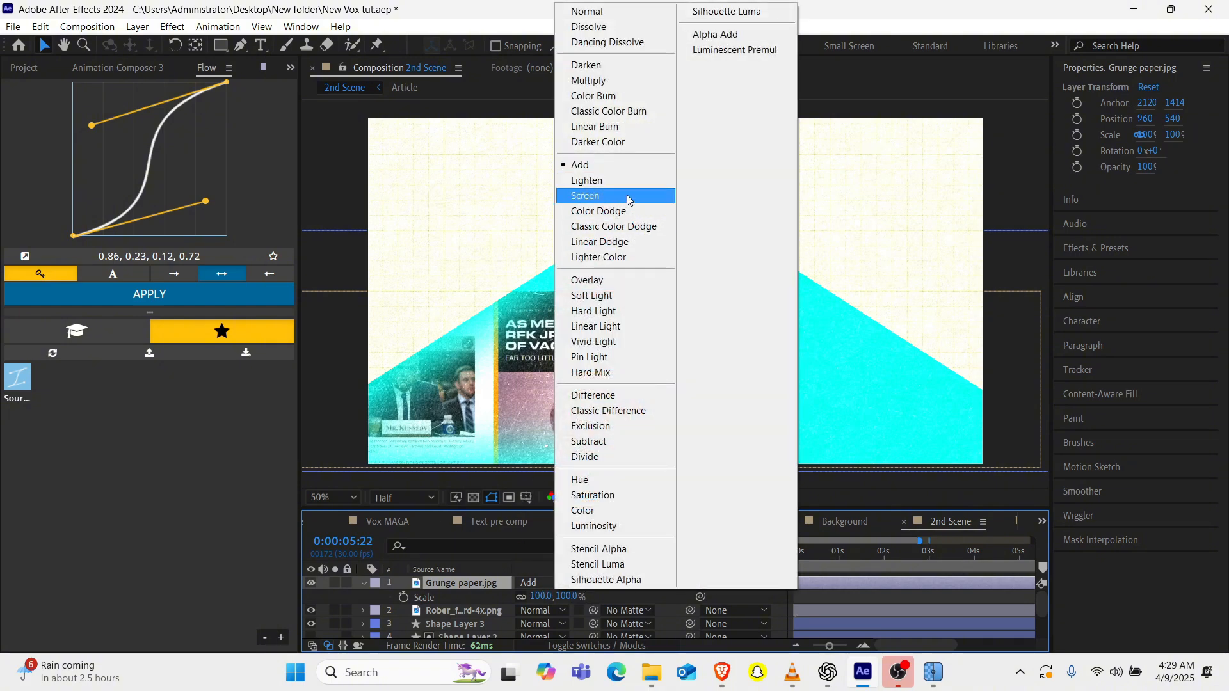
left_click(627, 194)
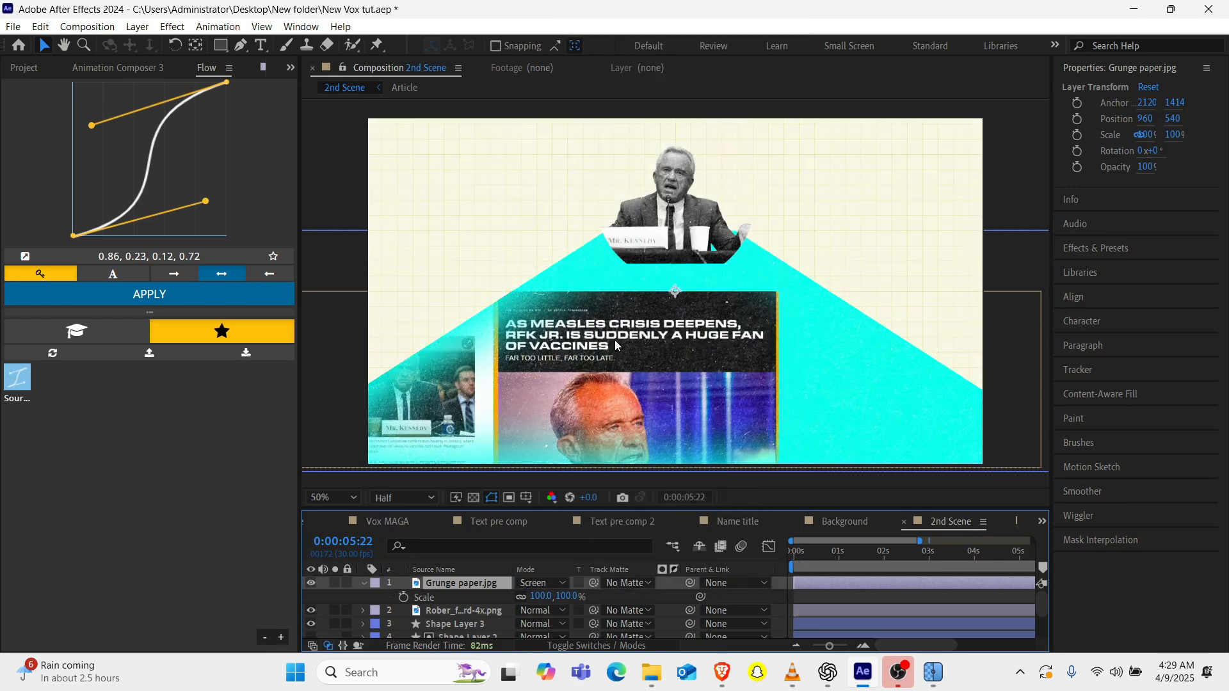
left_click(528, 586)
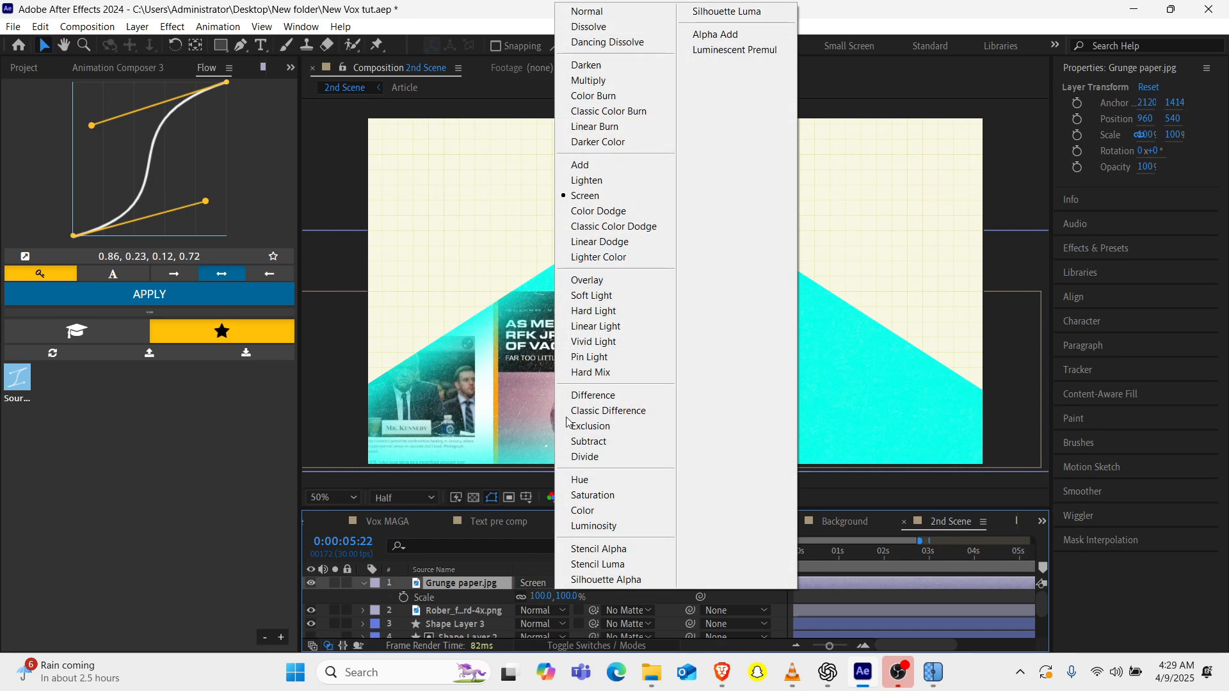
left_click(366, 585)
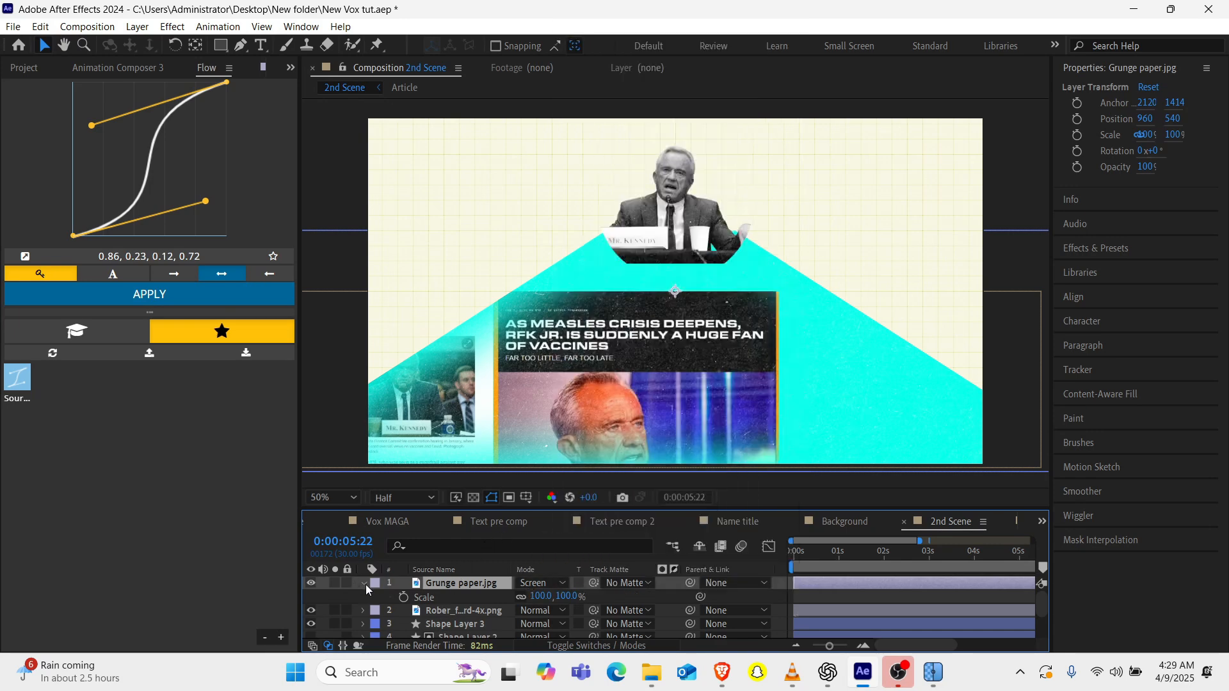
Apply the Tint effect to the Article layer to make the scrolling articles black and white.
scroll(438, 598, "down", 2)
left_click(458, 602)
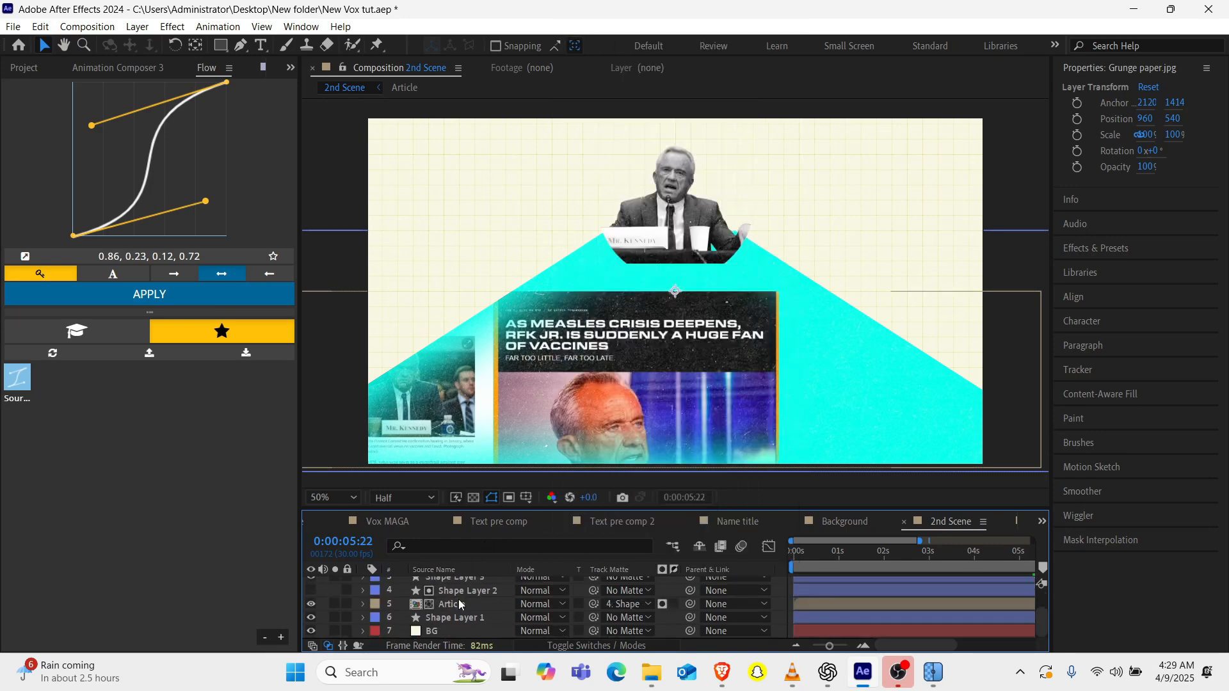
key("ctrl+space")
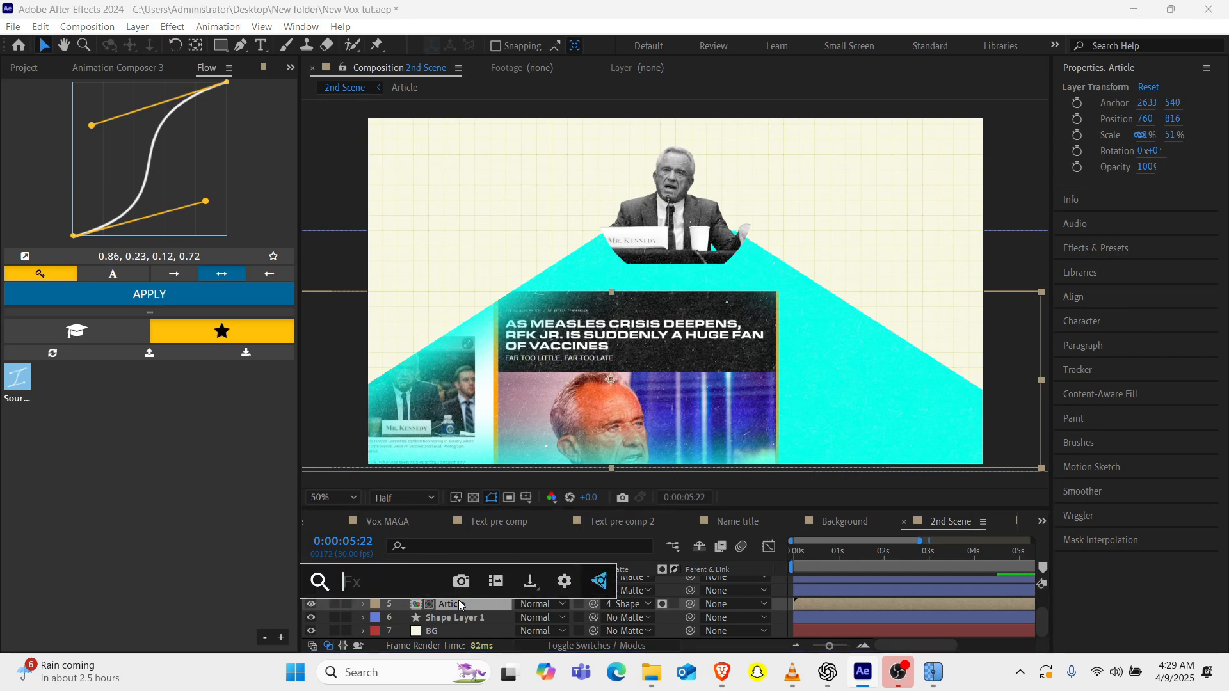
type("tin")
key("Return")
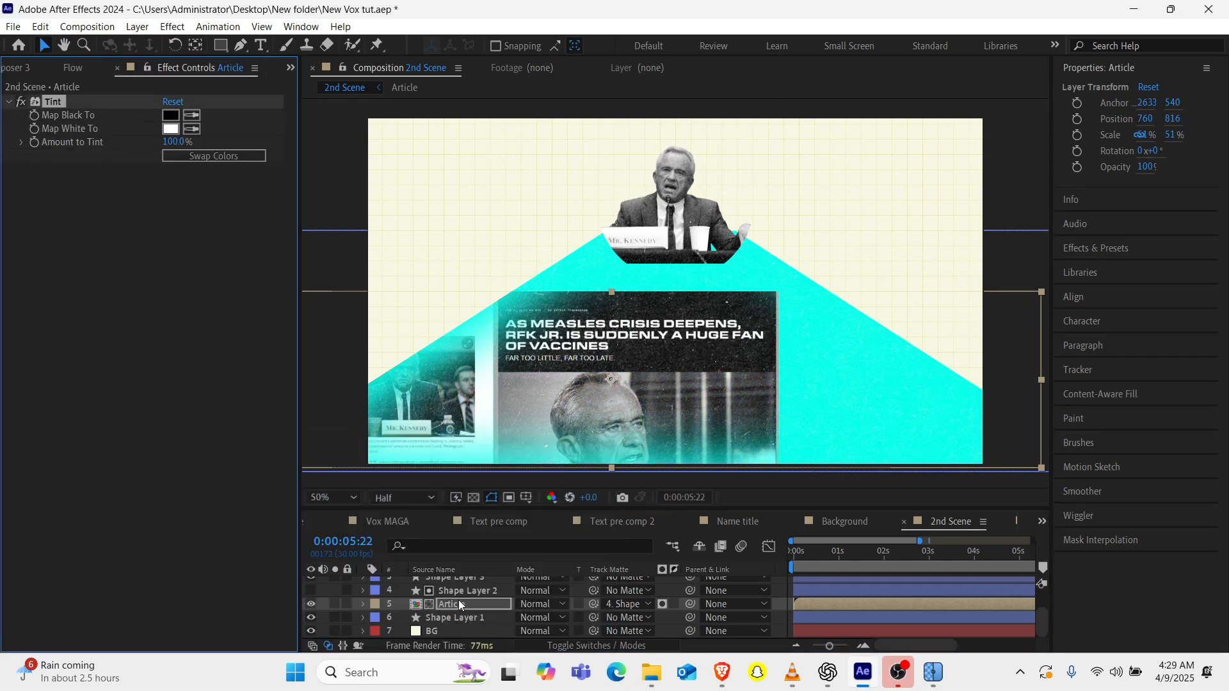
scroll(708, 338, "down", 1)
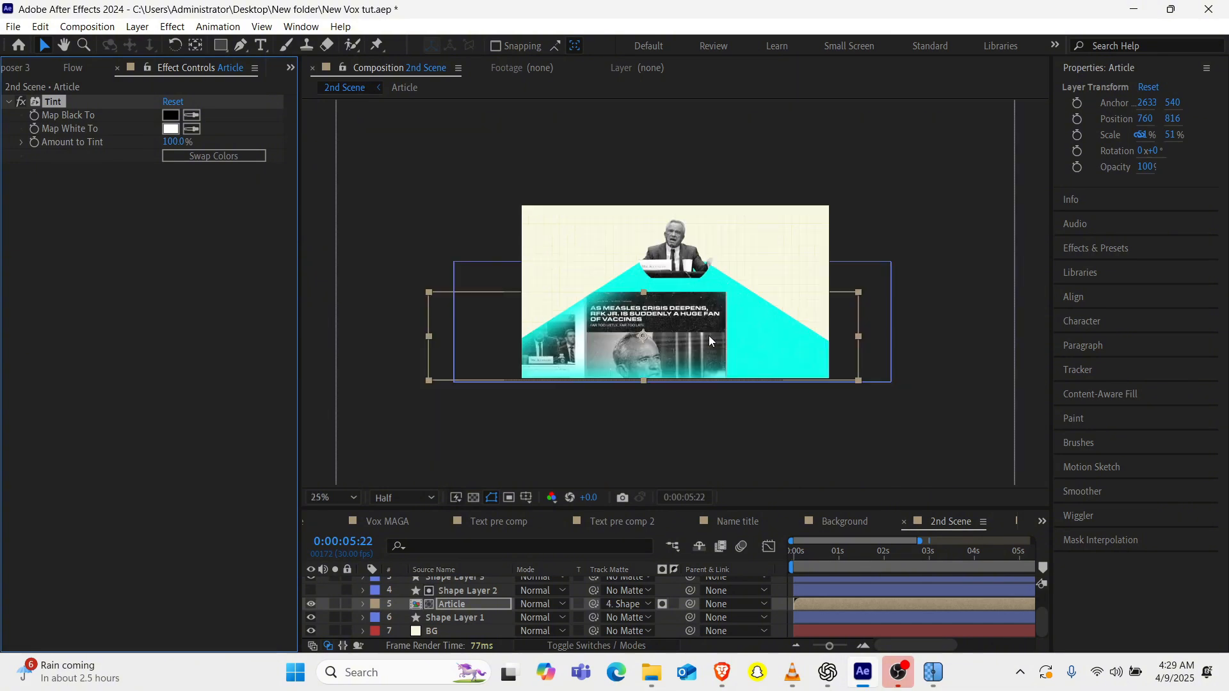
scroll(709, 338, "up", 2)
scroll(708, 335, "down", 1)
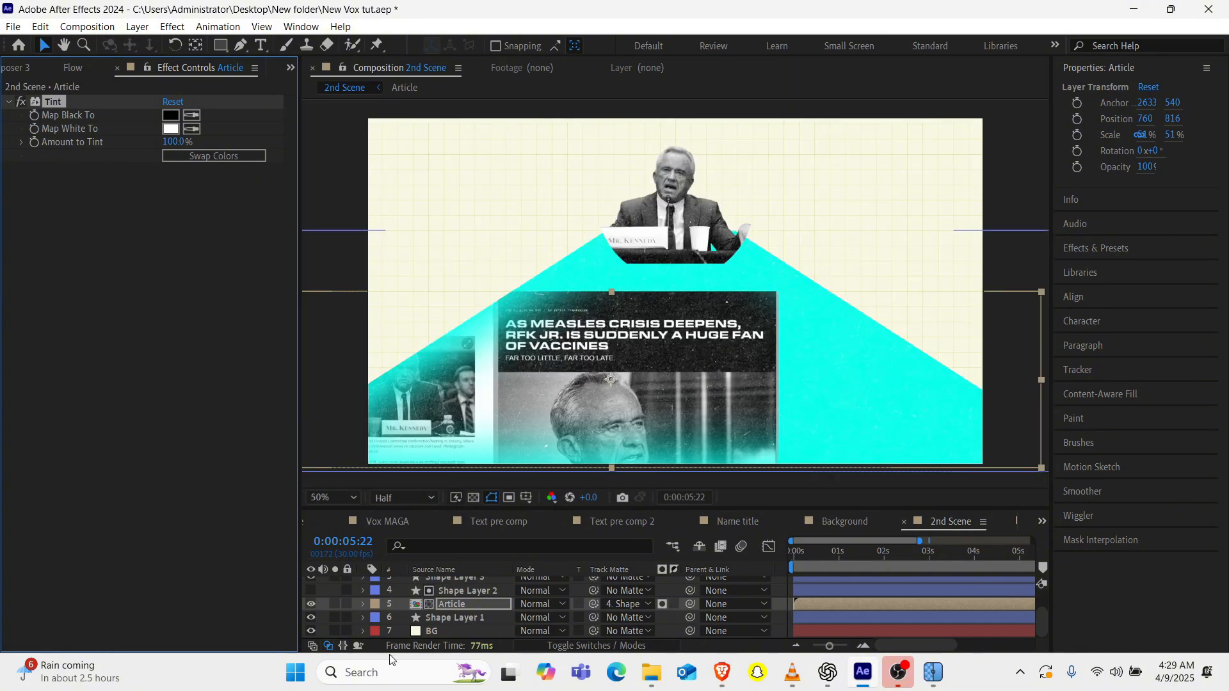
Add an adjustment layer to 2nd Scene and place it at the top of the layer stack.
scroll(406, 605, "up", 2)
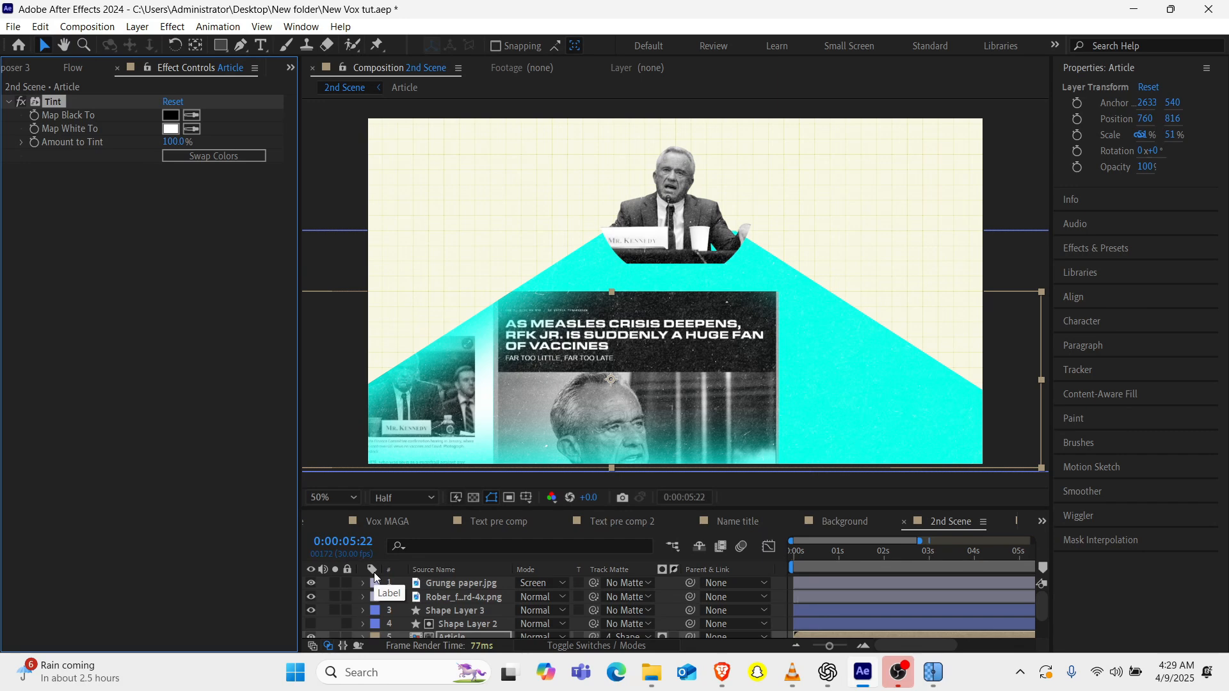
key("ctrl+alt+y")
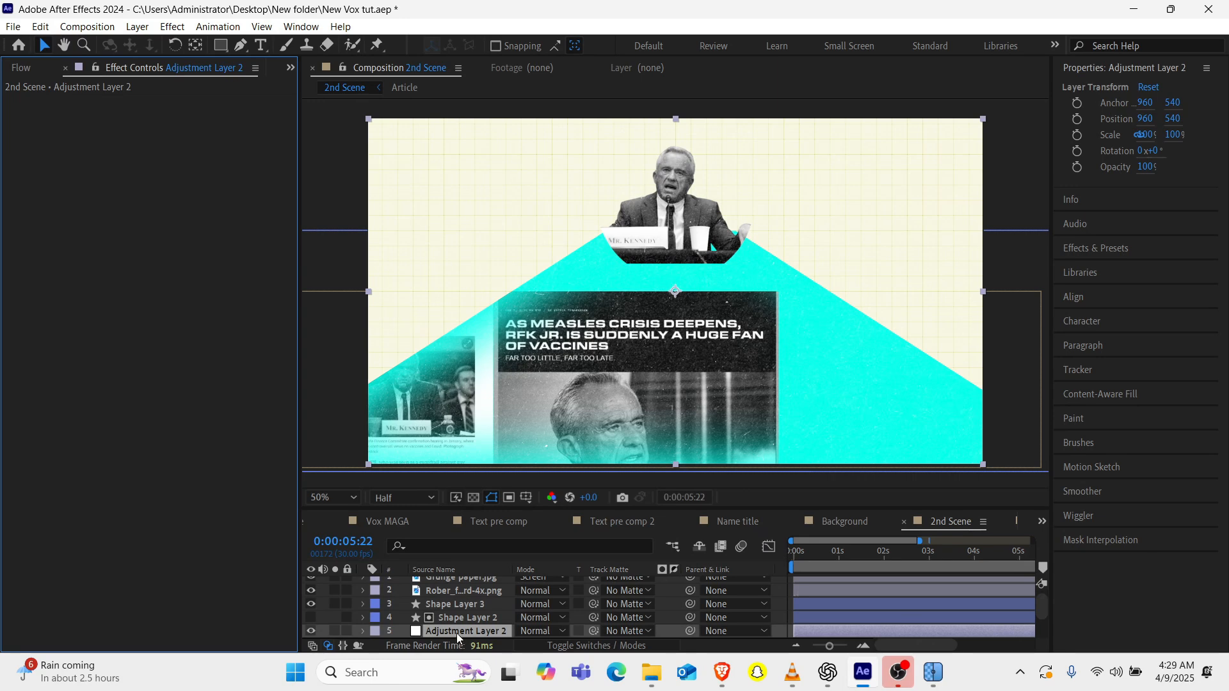
left_click_drag(455, 633, 445, 581)
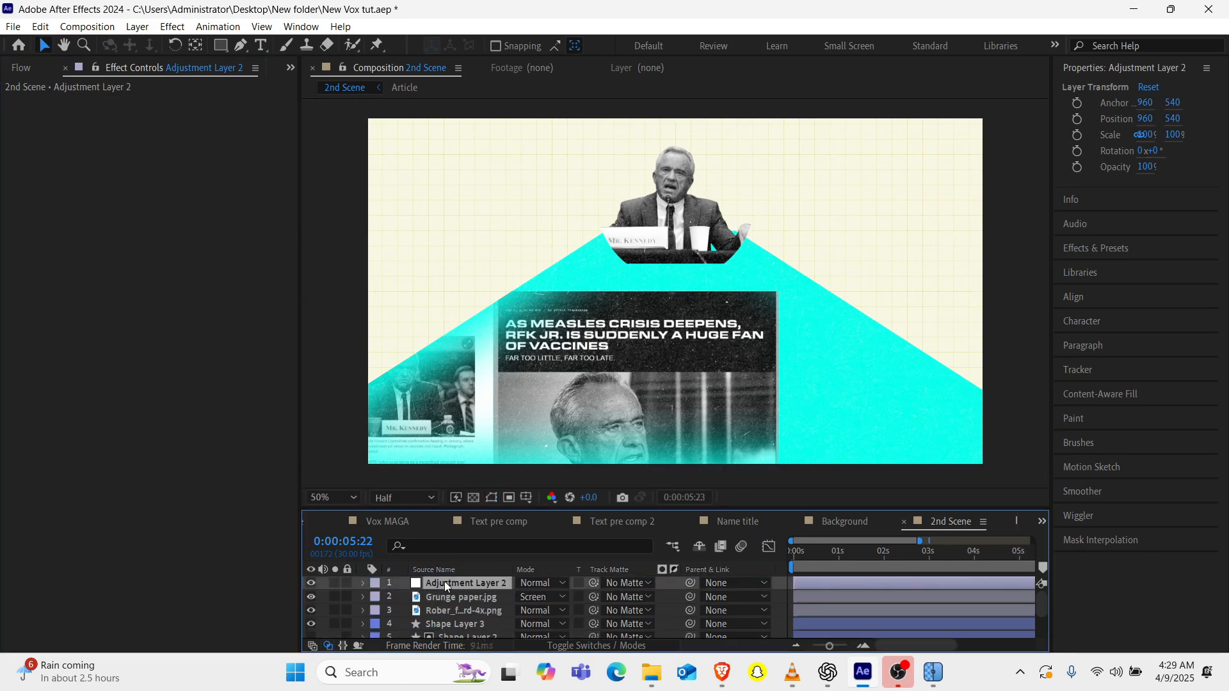
Apply Posterize Time to the new adjustment layer and set its frame rate to 12.
key("Home")
key("ctrl+space")
type("pos")
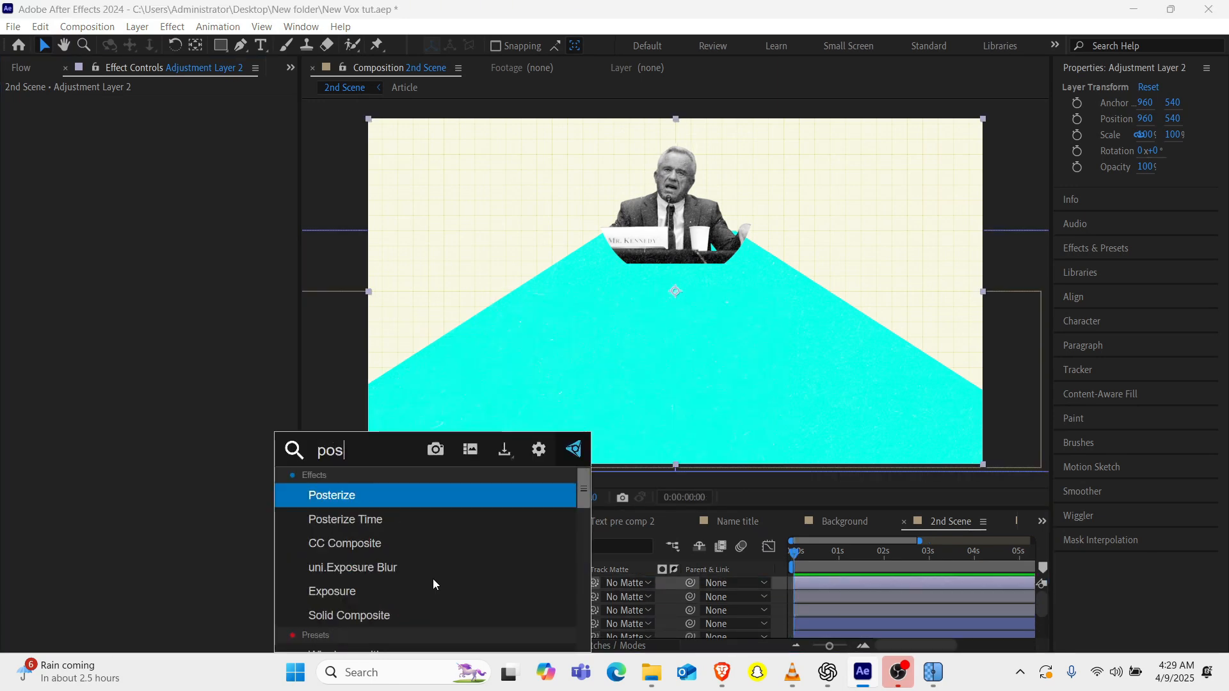
key("Down")
key("Return")
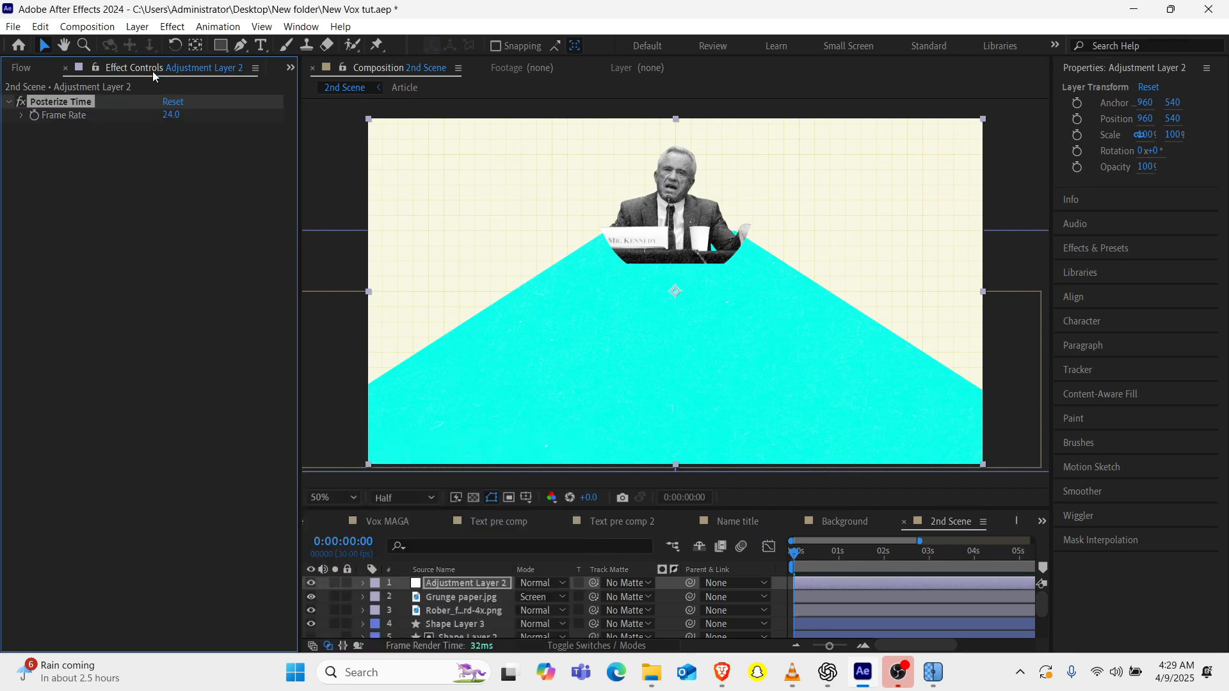
left_click(170, 115)
type("12")
Preview 2nd Scene from the start to check the posterized motion and grunge texture, ending back at the first frame.
left_click(824, 567)
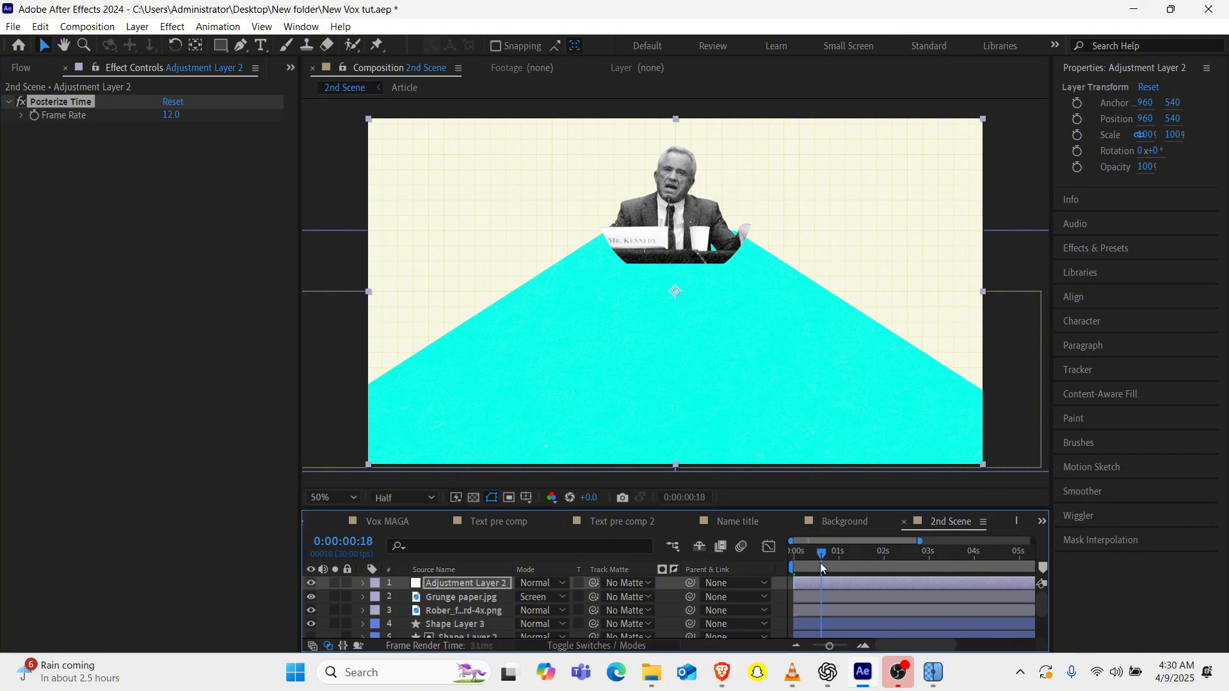
key("space")
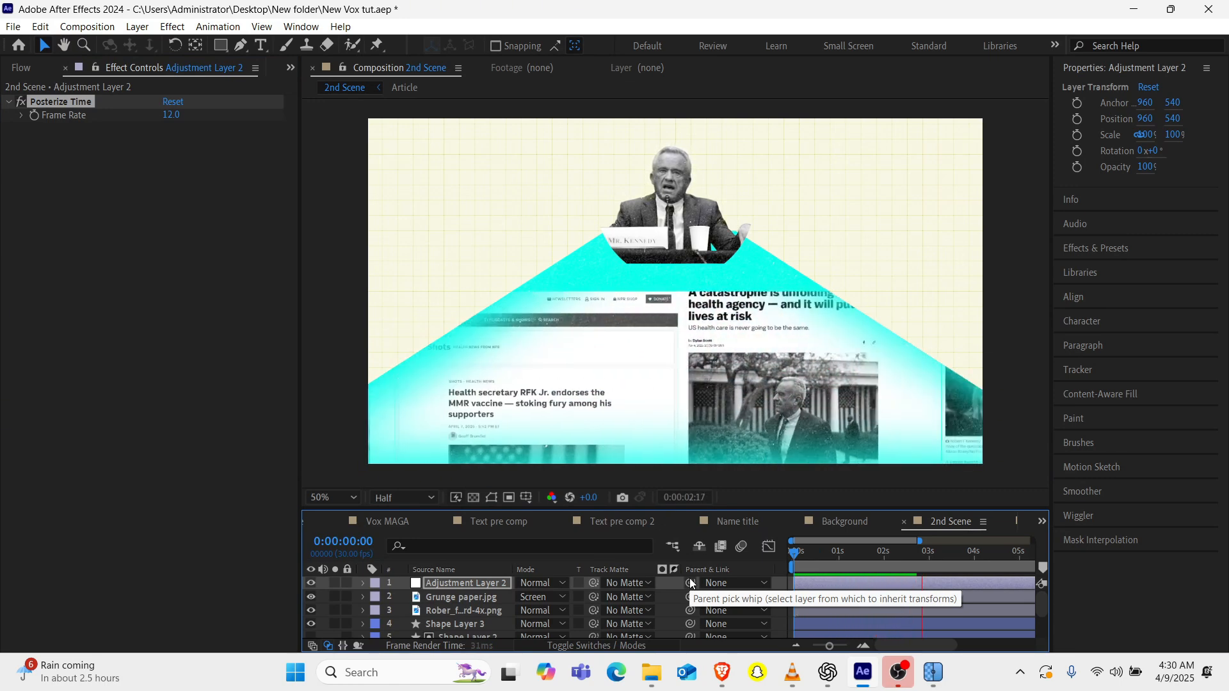
left_click(727, 259)
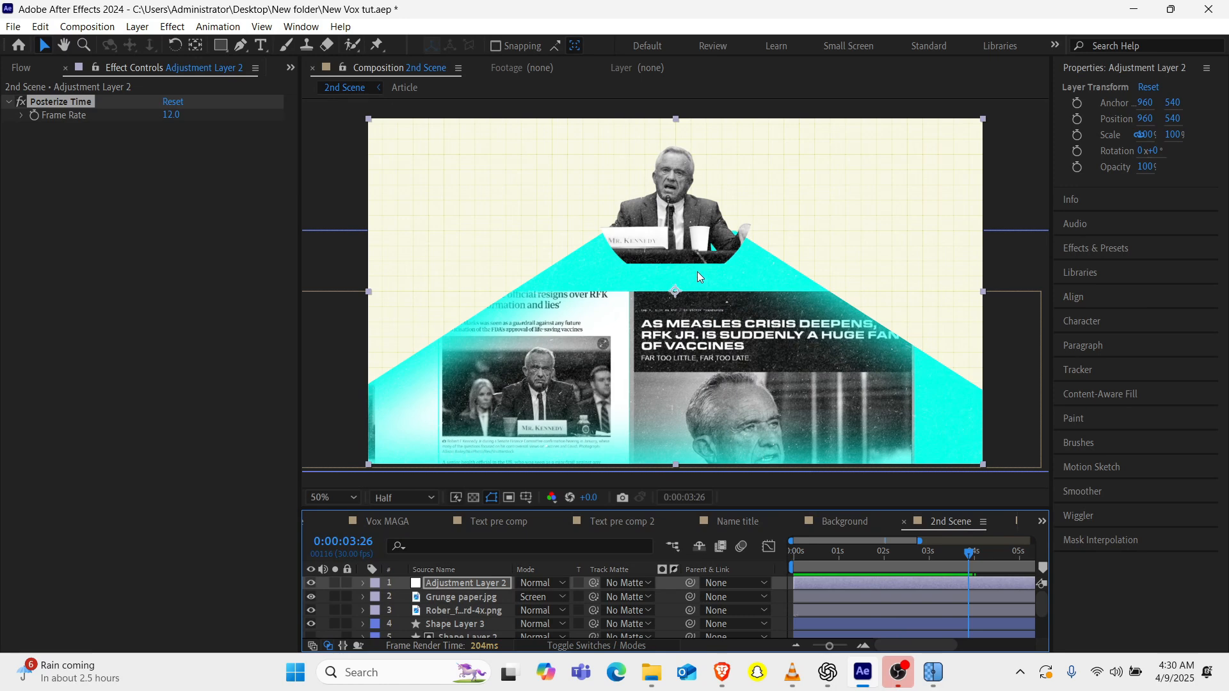
scroll(697, 272, "down", 2)
scroll(697, 271, "up", 3)
scroll(697, 271, "down", 1)
key("Home")
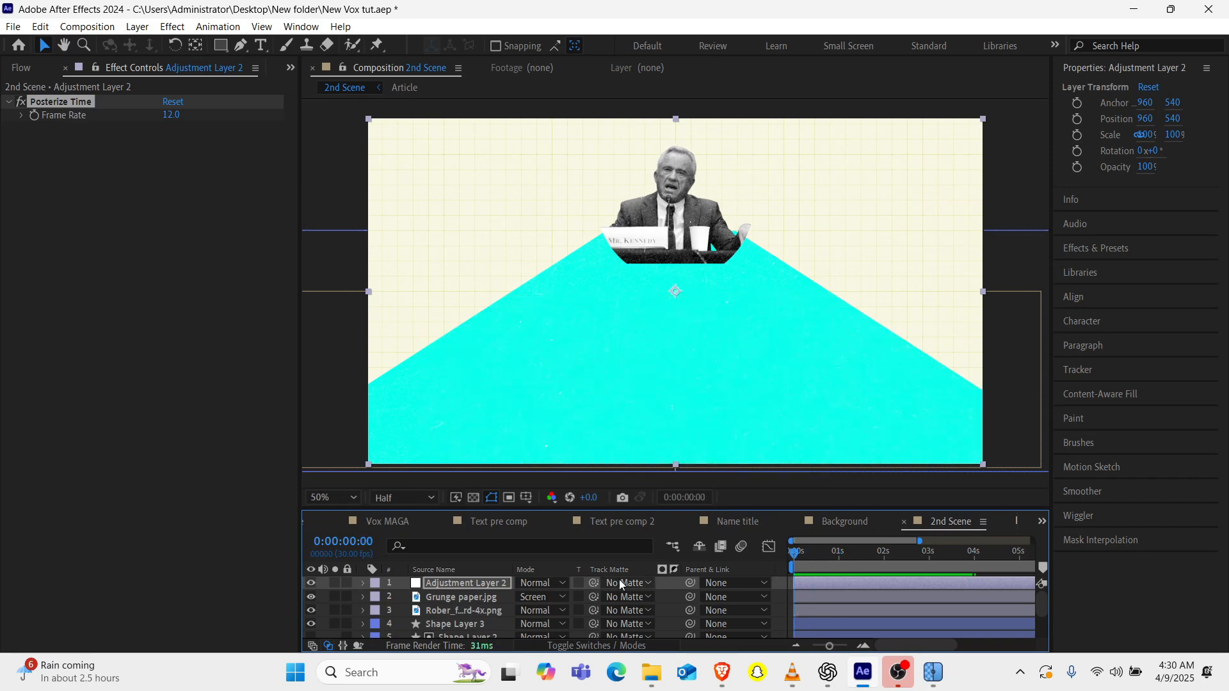
Move the Grunge paper.jpg layer directly beneath the portrait layer in the stack.
left_click(450, 585)
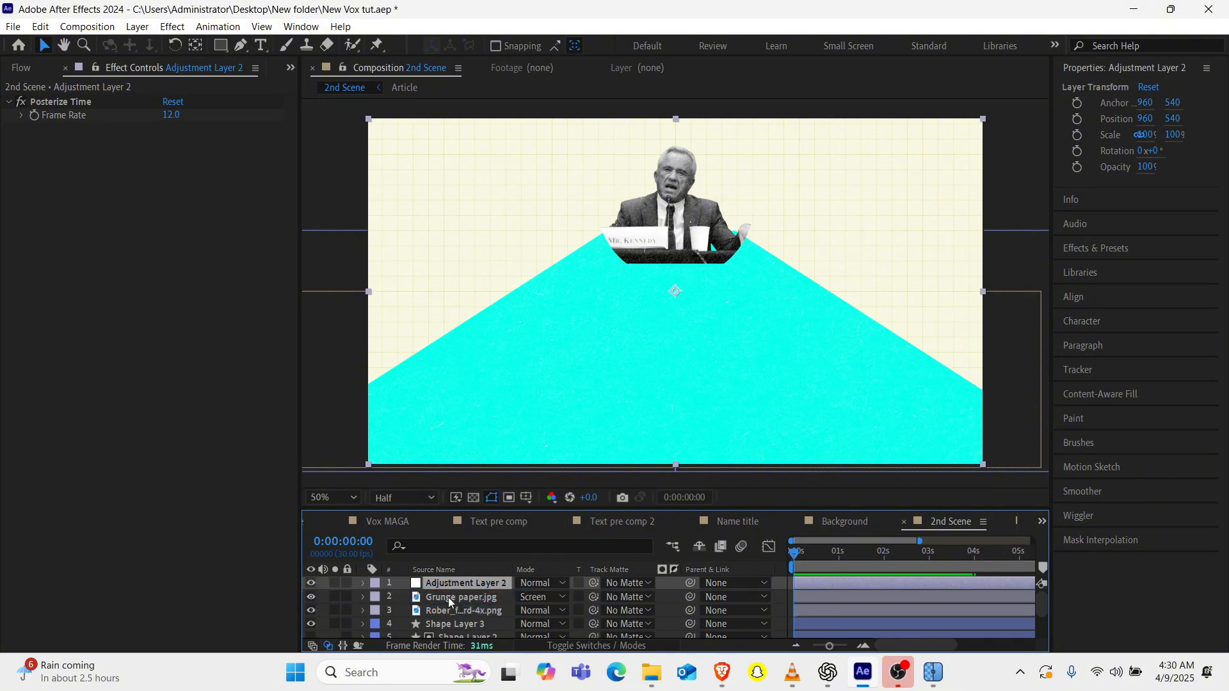
left_click_drag(448, 597, 449, 613)
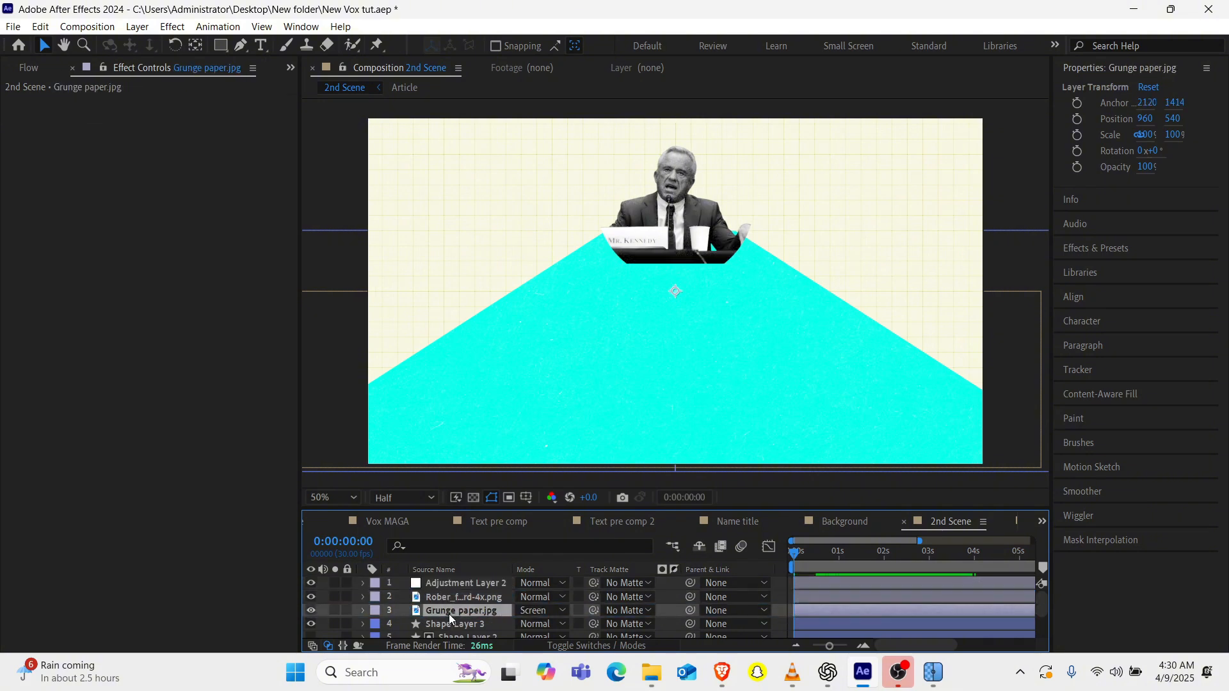
At about 2 seconds in 2nd Scene, enlarge the Article layer to 65% scale and raise it to a Y position of 764.
left_click_drag(808, 550, 915, 535)
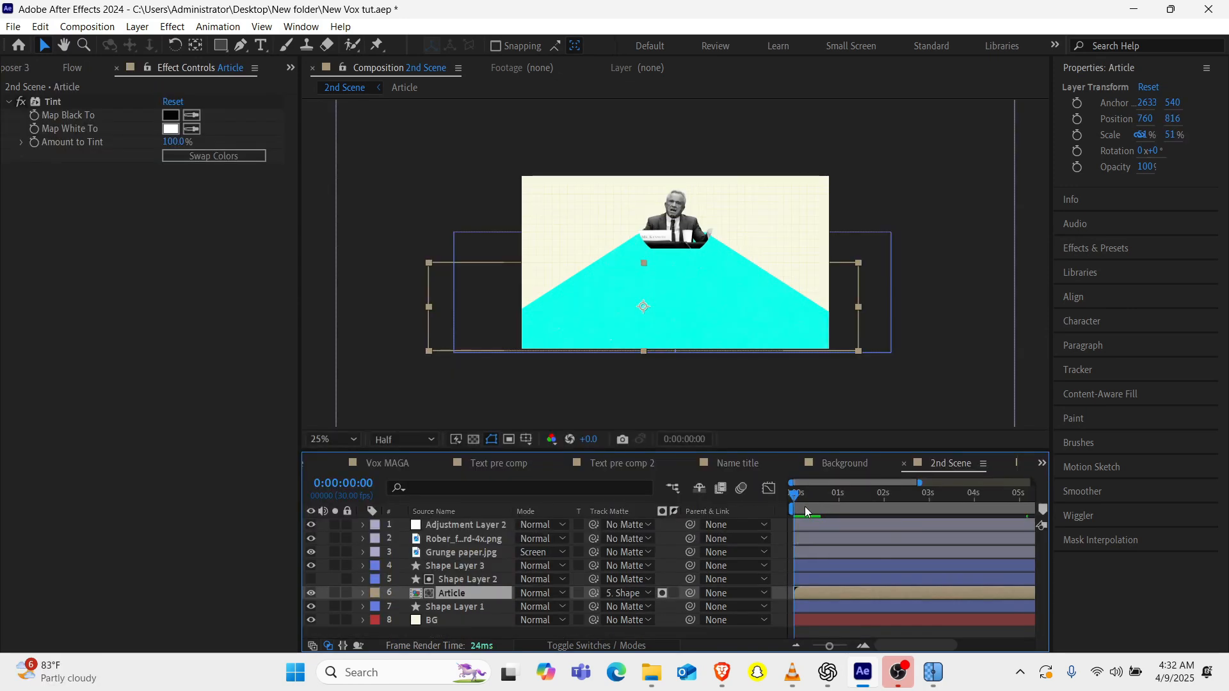
left_click_drag(882, 494, 887, 494)
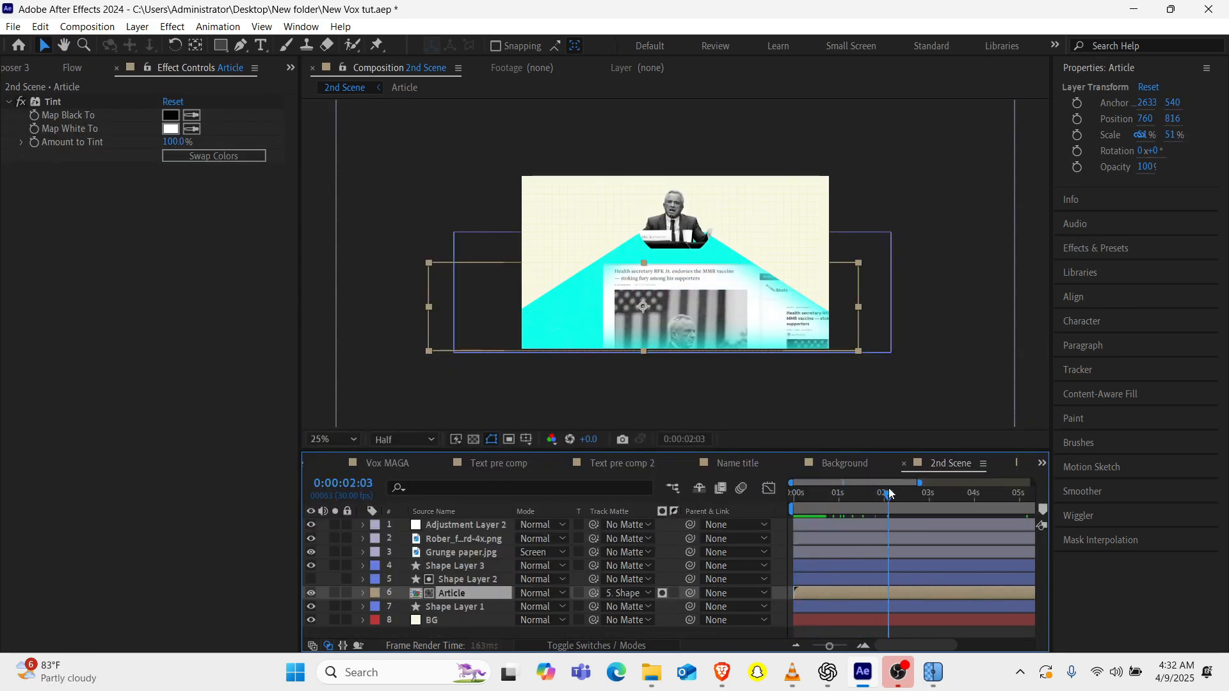
key("s")
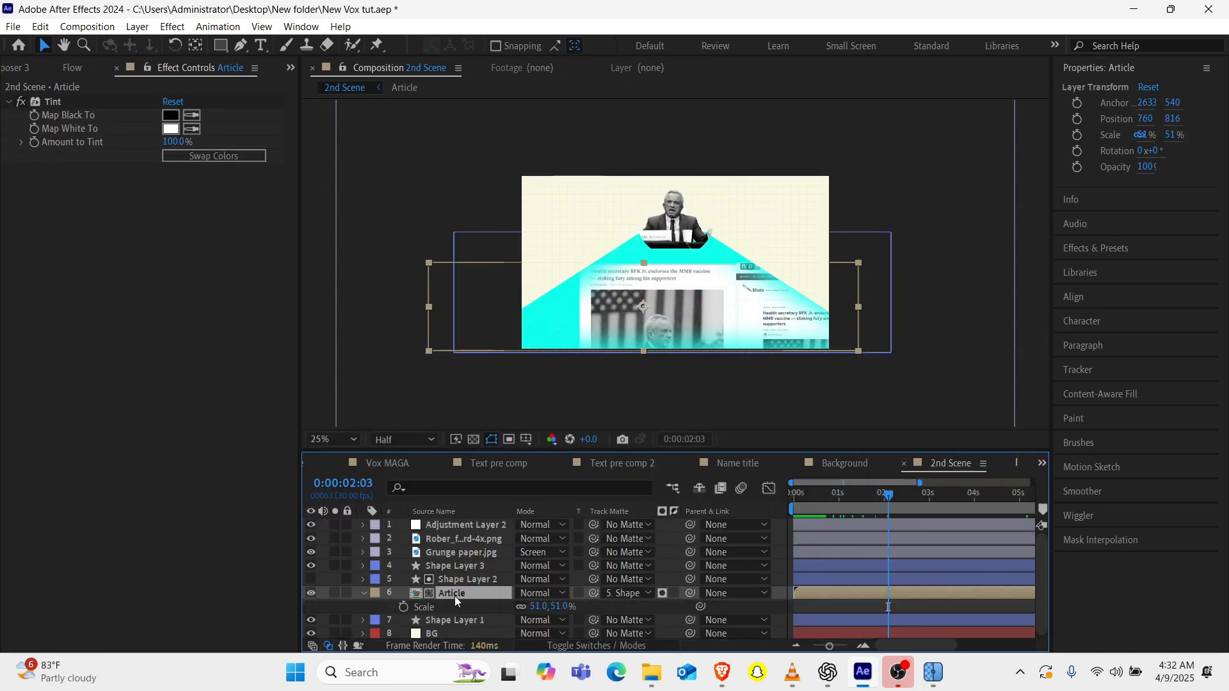
left_click_drag(544, 608, 548, 611)
left_click(544, 607)
type("65")
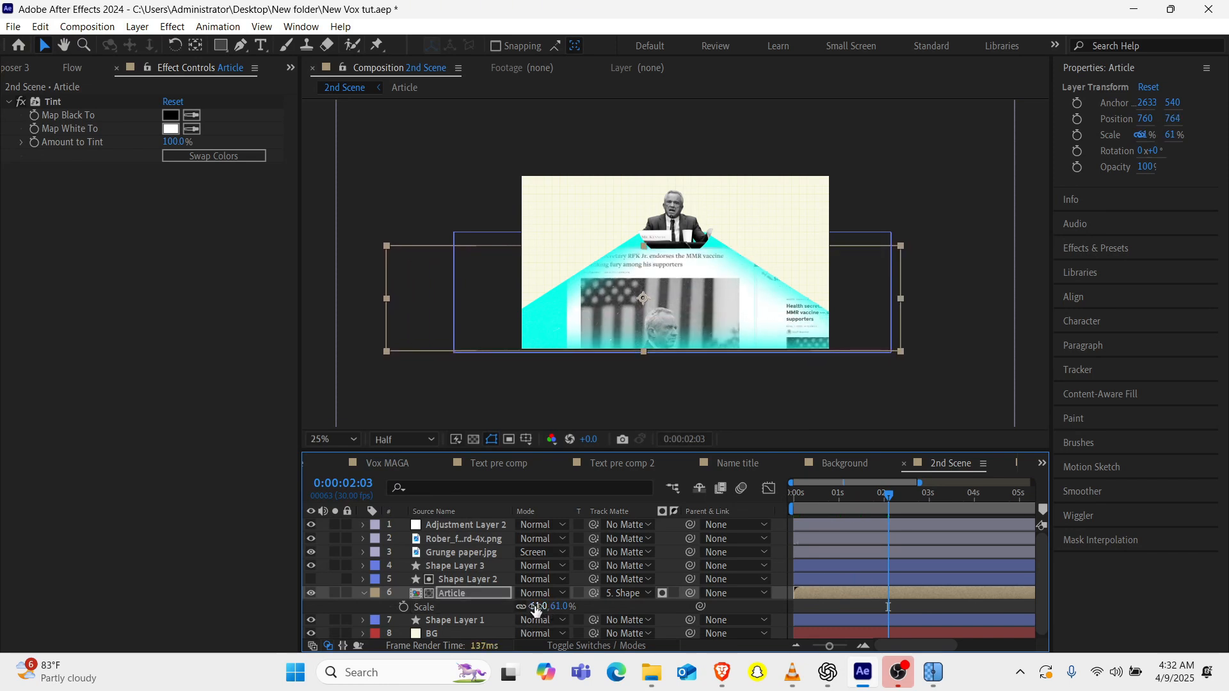
key("Return")
key("s")
Nudge Mask 1 on the portrait layer 12 steps up and 4 steps left to refine how the portrait is cut off.
left_click(460, 537)
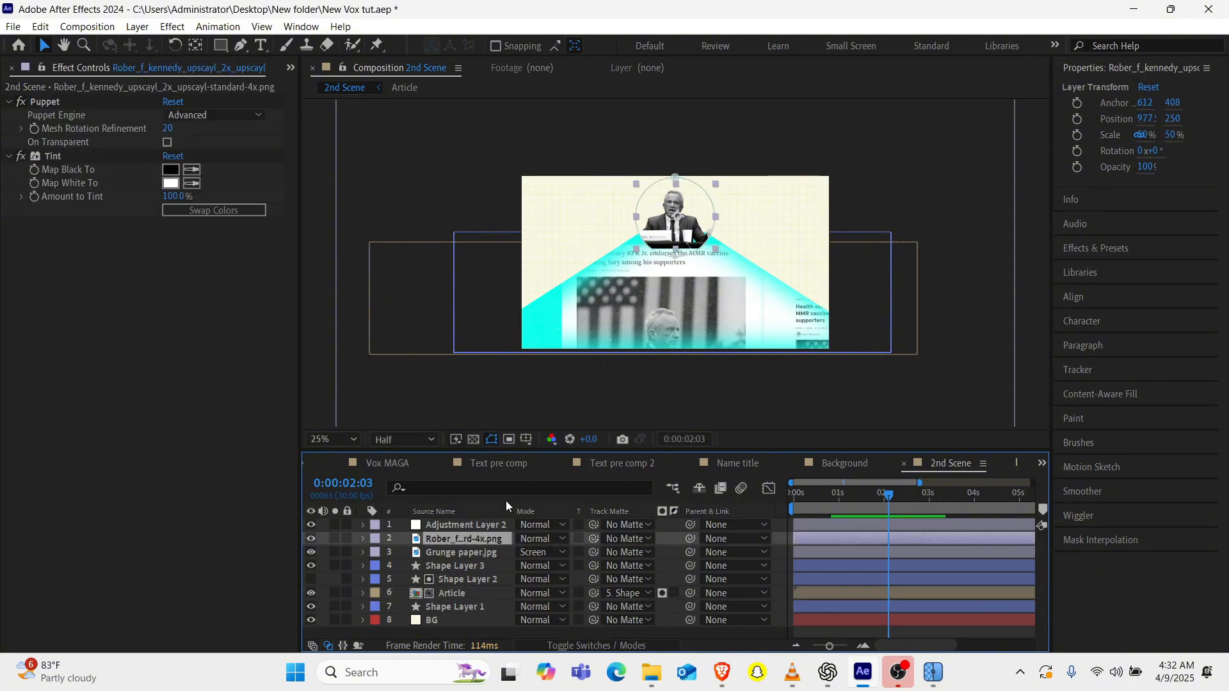
key("m")
left_click(439, 554)
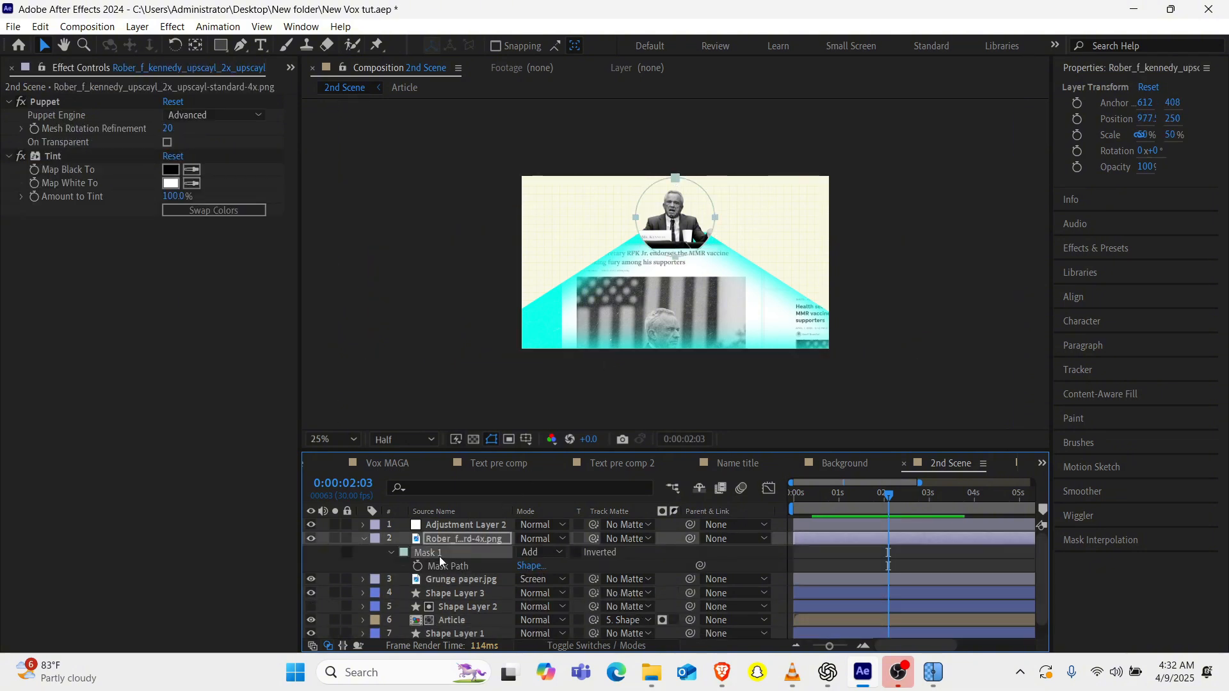
key("Up")
key("Up")
key("Up")
key("Up")
key("Up")
key("Up")
key("Up")
key("Up")
key("Up")
key("Up")
key("Up")
key("Up")
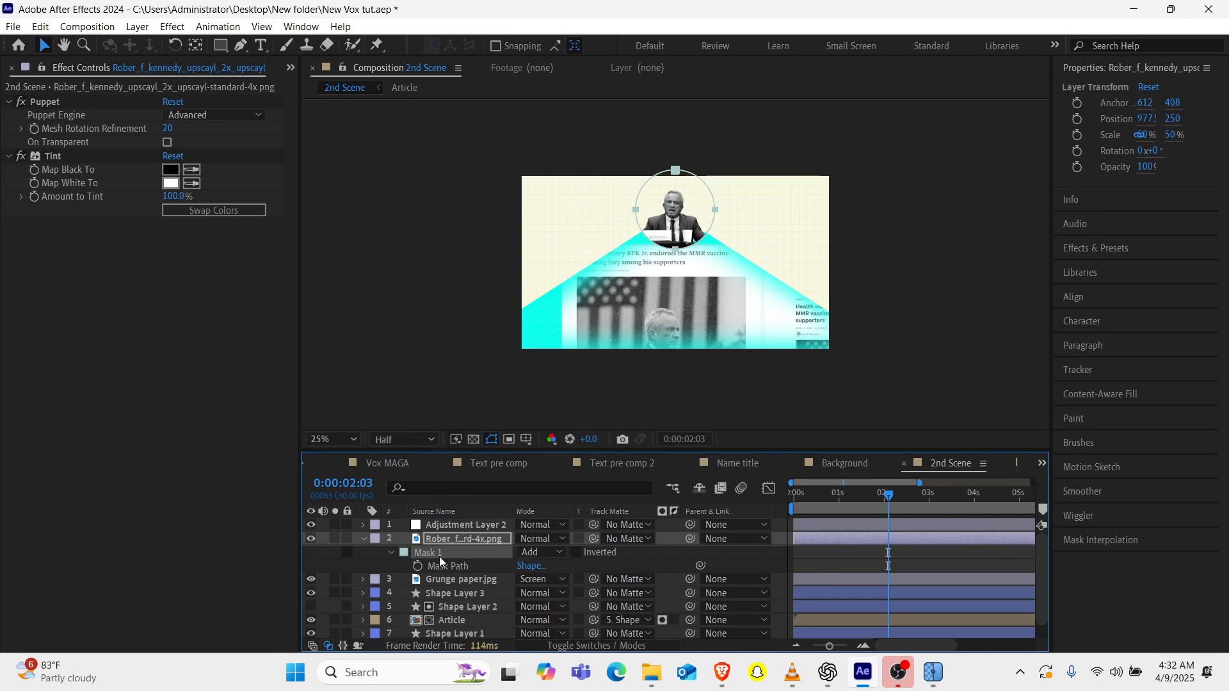
key("Left")
key("Left")
key("Left")
key("Left")
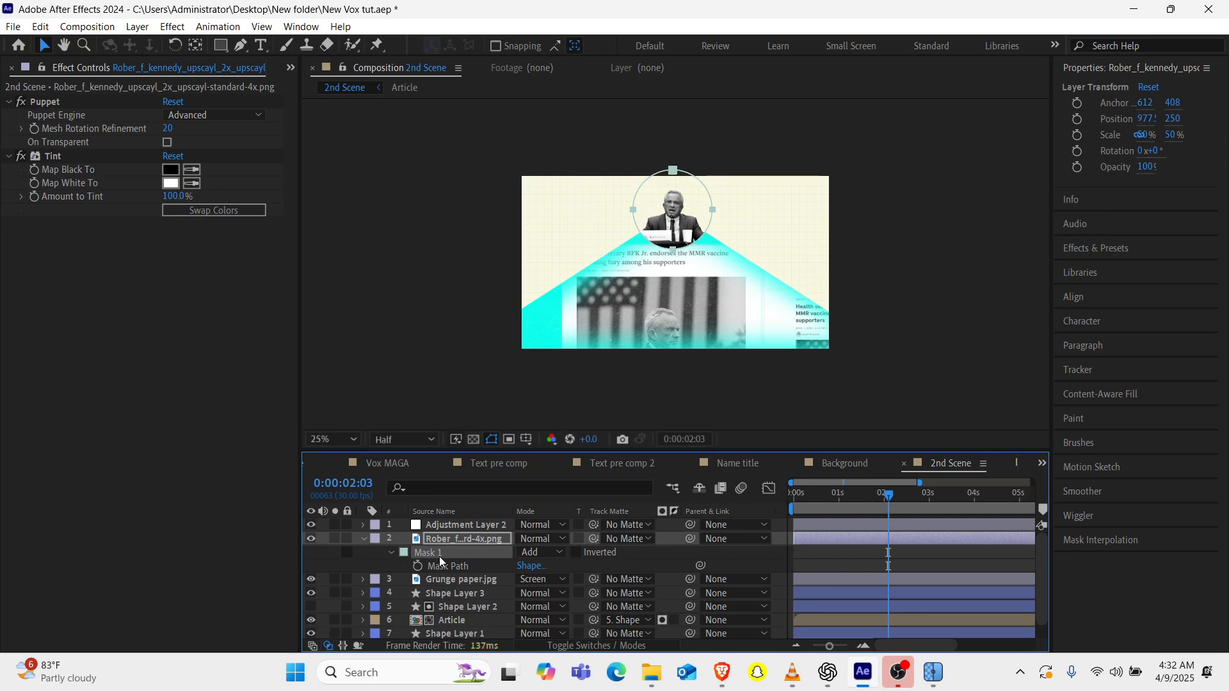
left_click(363, 538)
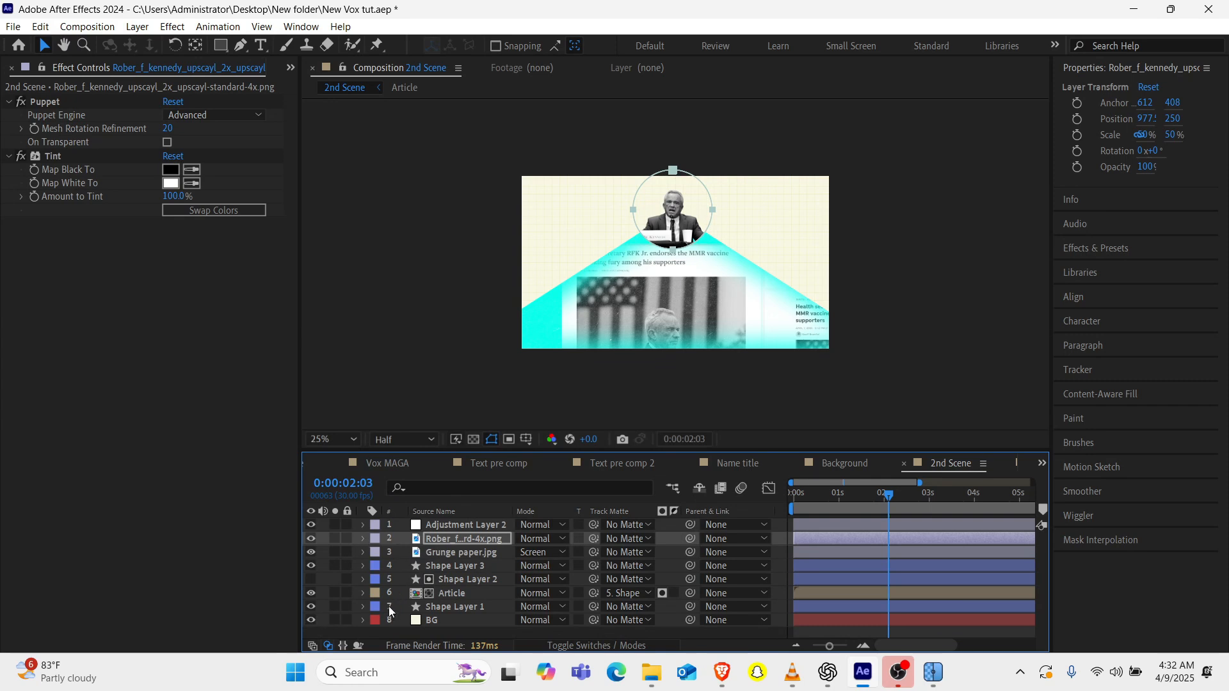
left_click(483, 636)
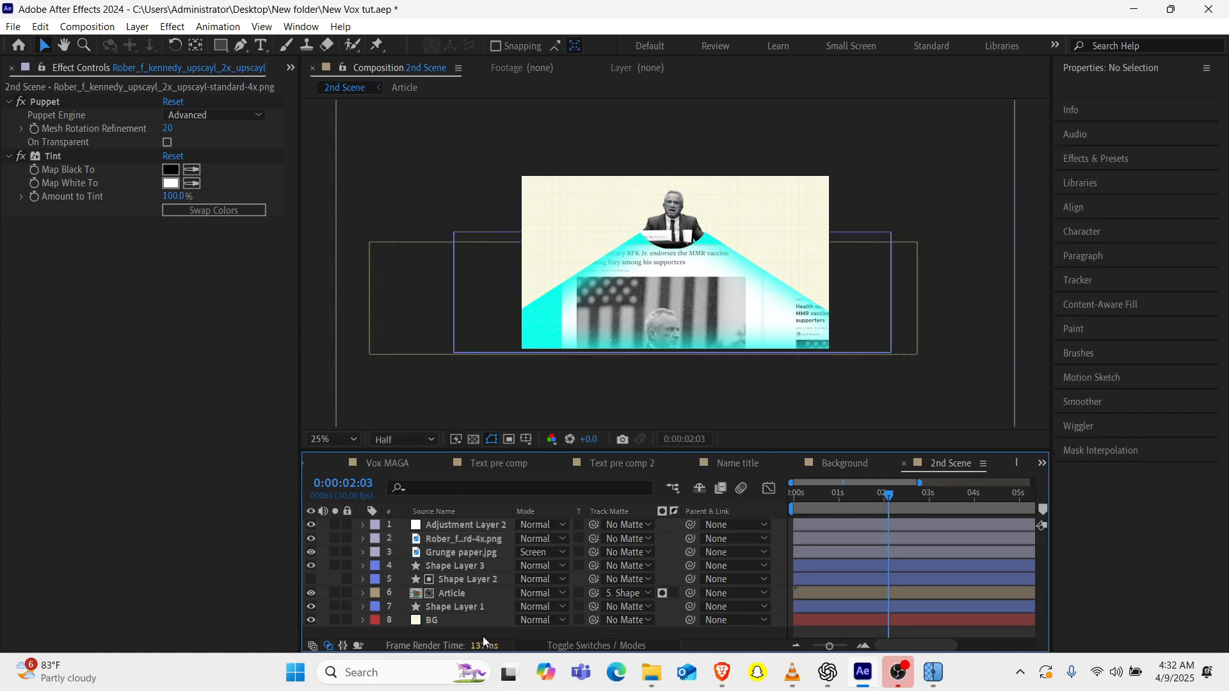
Play 2nd Scene from the first frame to check the article reveal, and park the playhead at 0:00:00:18.
left_click(702, 364)
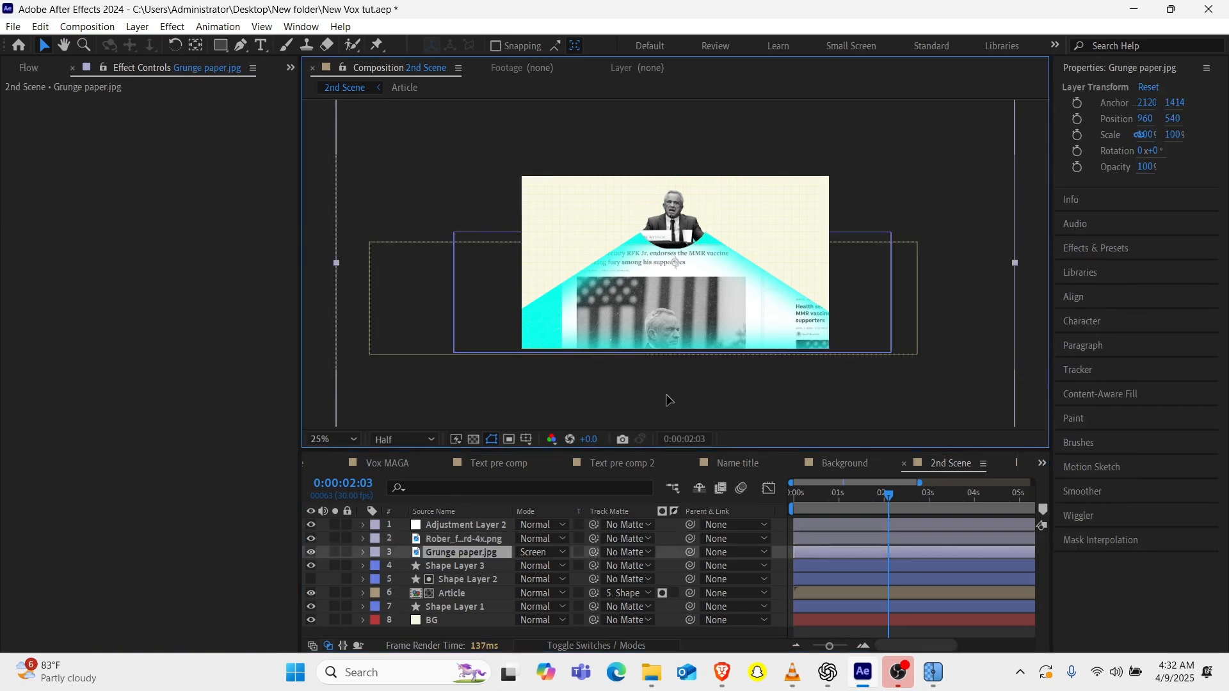
scroll(700, 270, "up", 2)
scroll(703, 268, "down", 2)
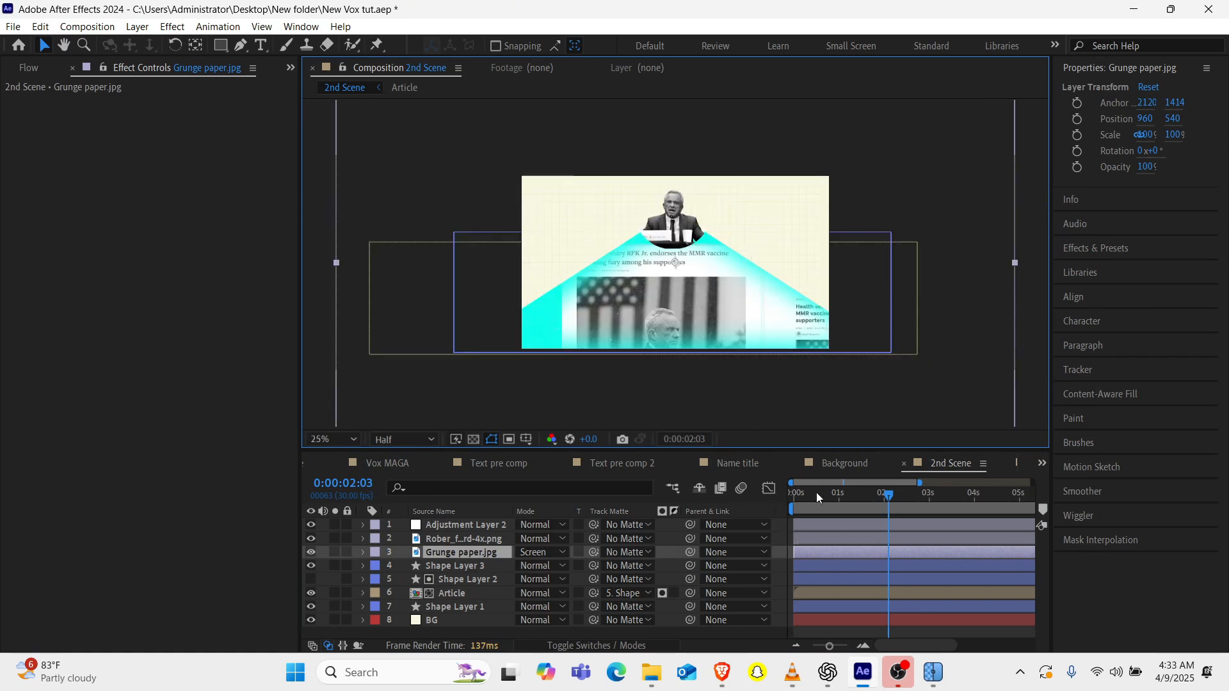
key("Home")
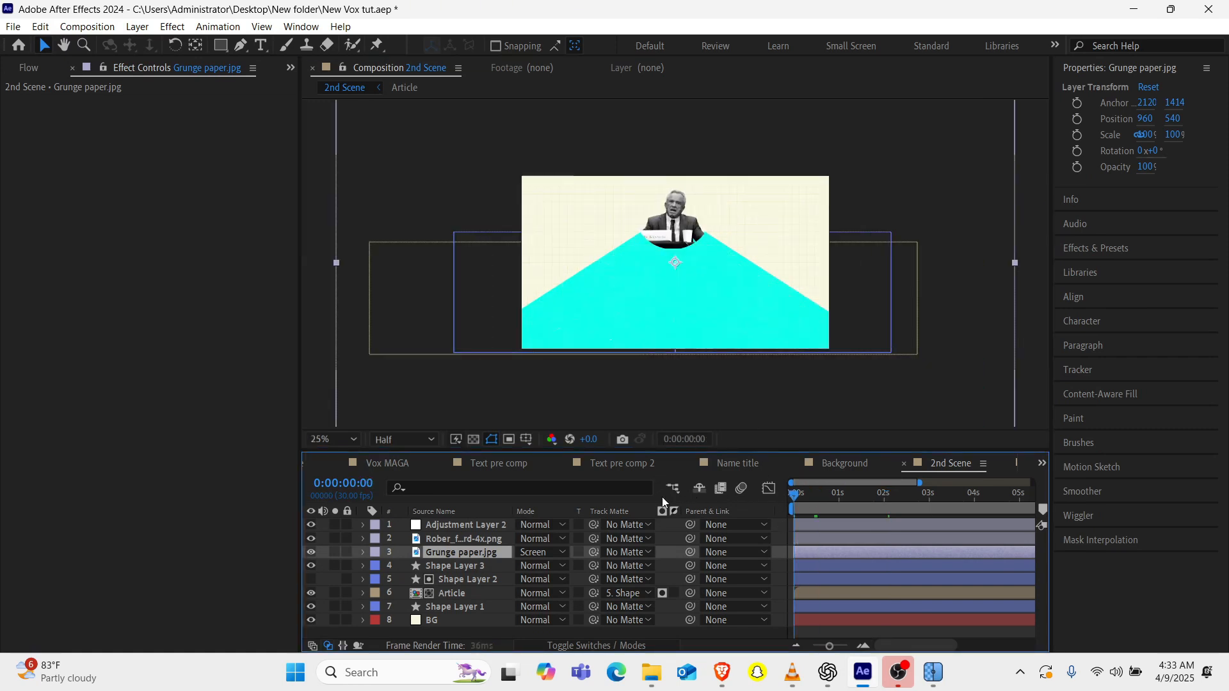
key("space")
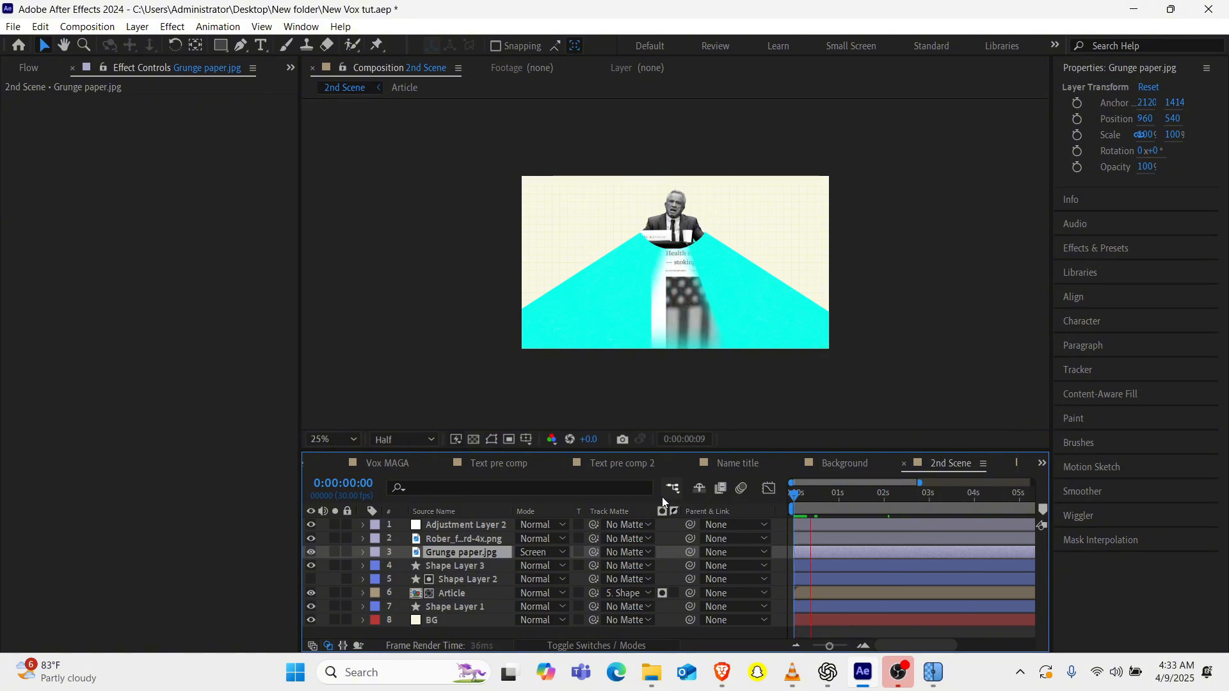
key("space")
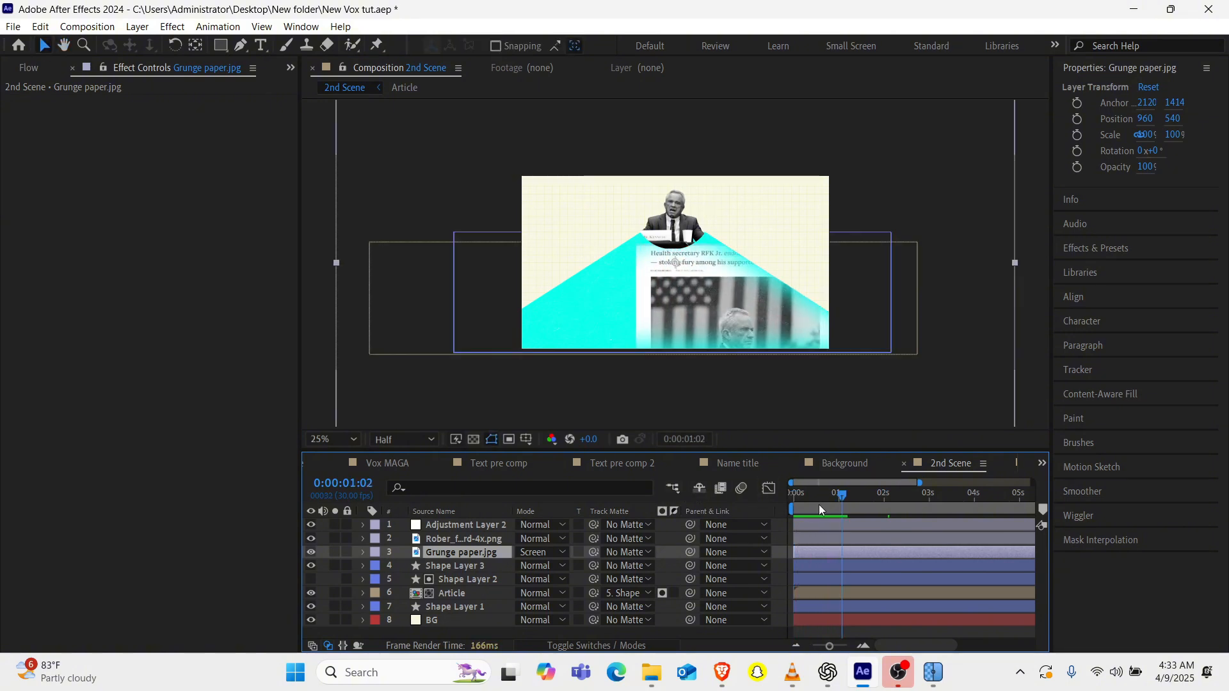
mouse_move(819, 504)
left_mouse_down()
mouse_move(797, 504)
mouse_move(820, 495)
left_mouse_up()
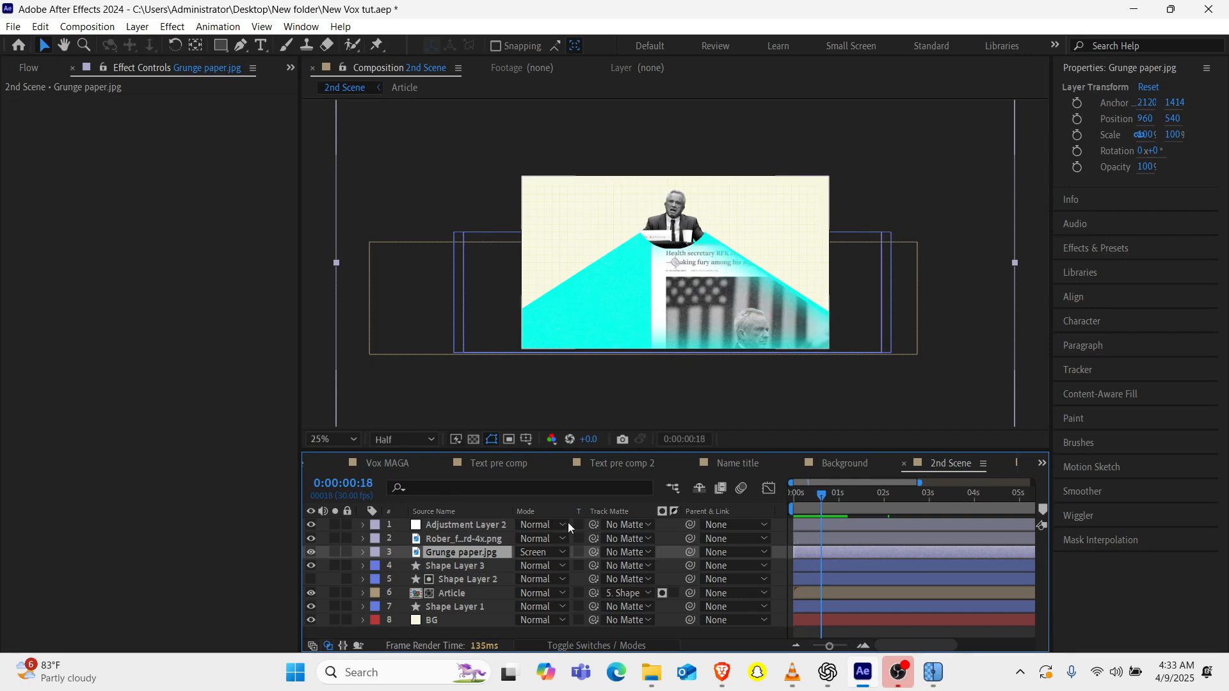
Open the Article composition with its Null 1 layer selected and undo the most recent nudges of the portrait mask.
left_click(441, 593)
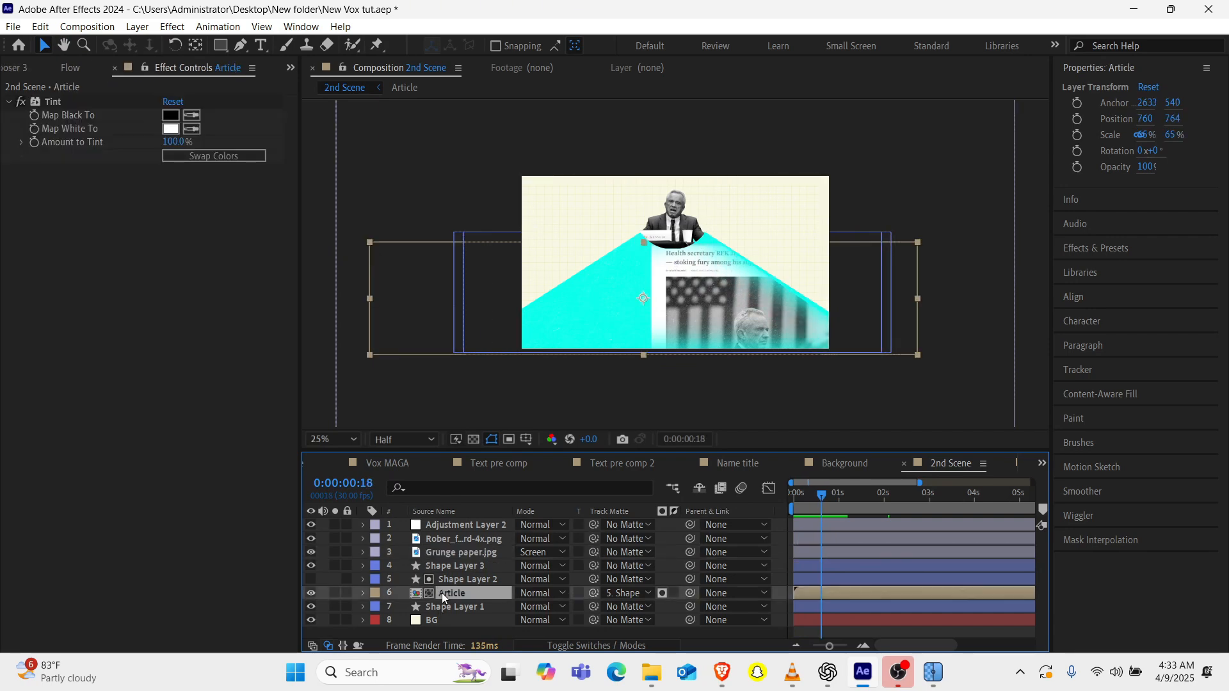
double_click(441, 593)
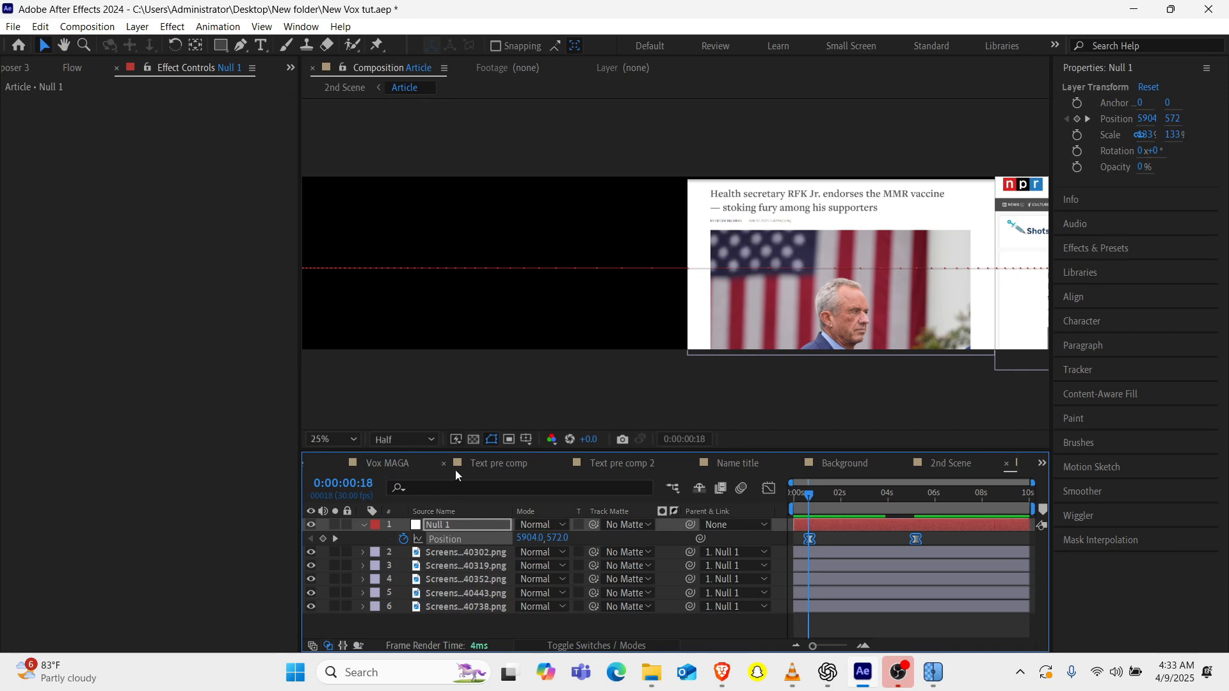
left_click(462, 524)
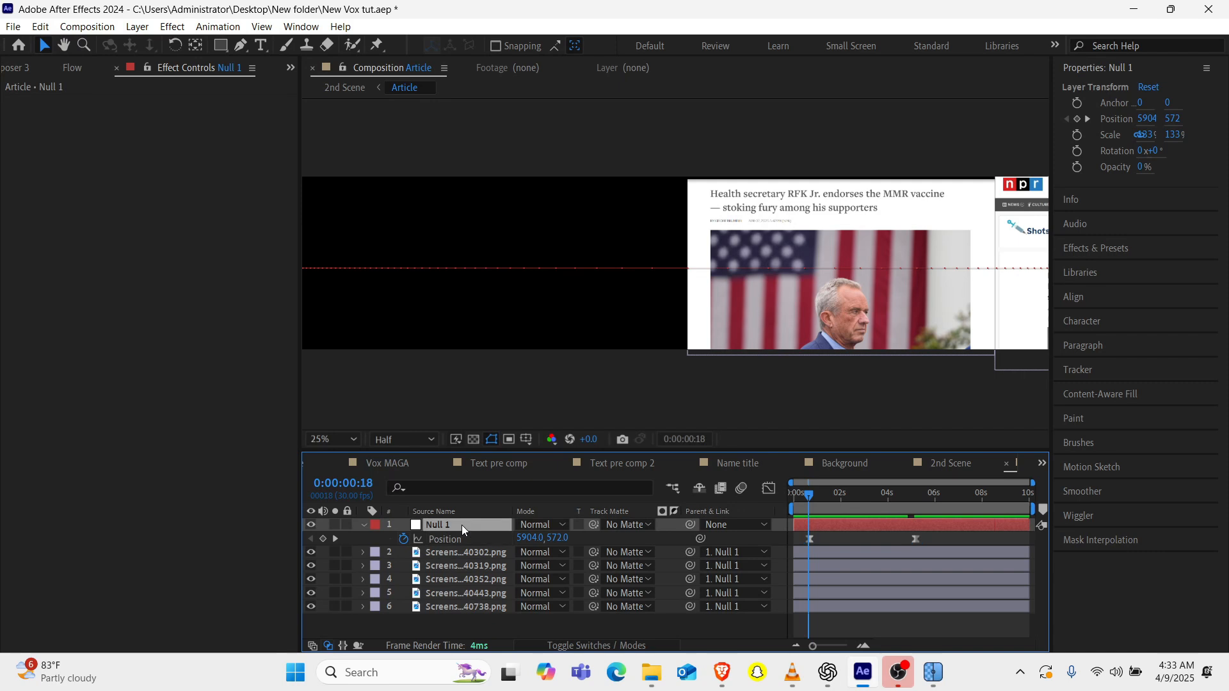
key("ctrl+z")
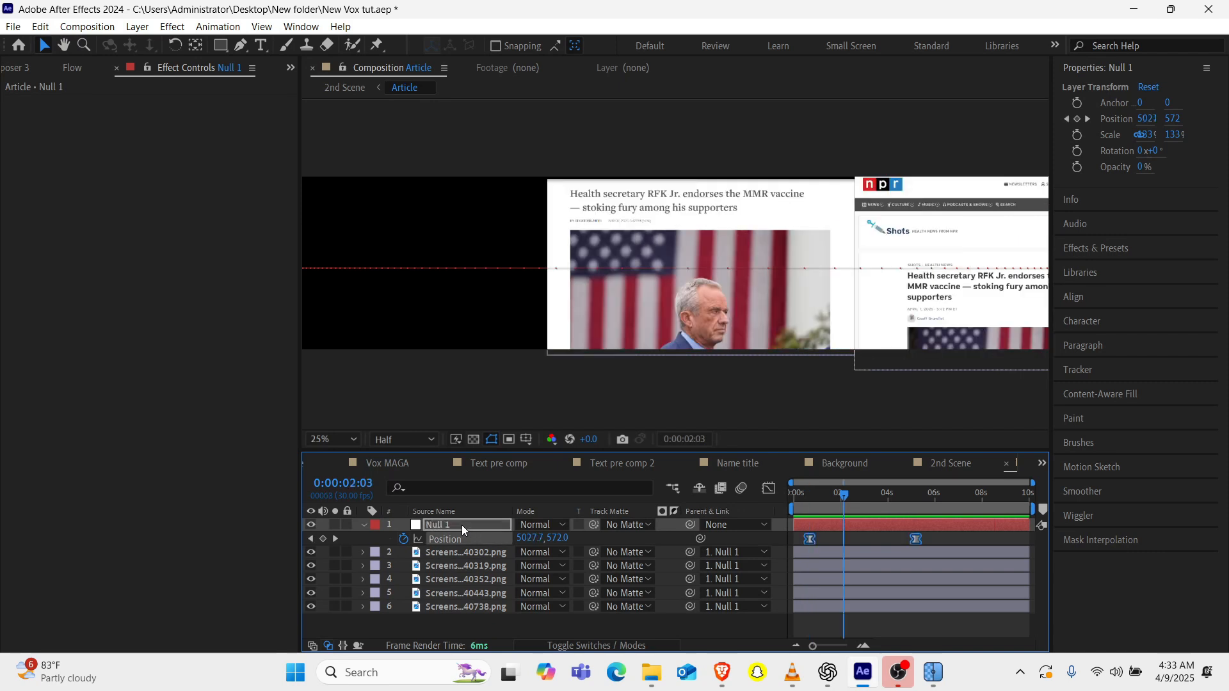
key("ctrl+z")
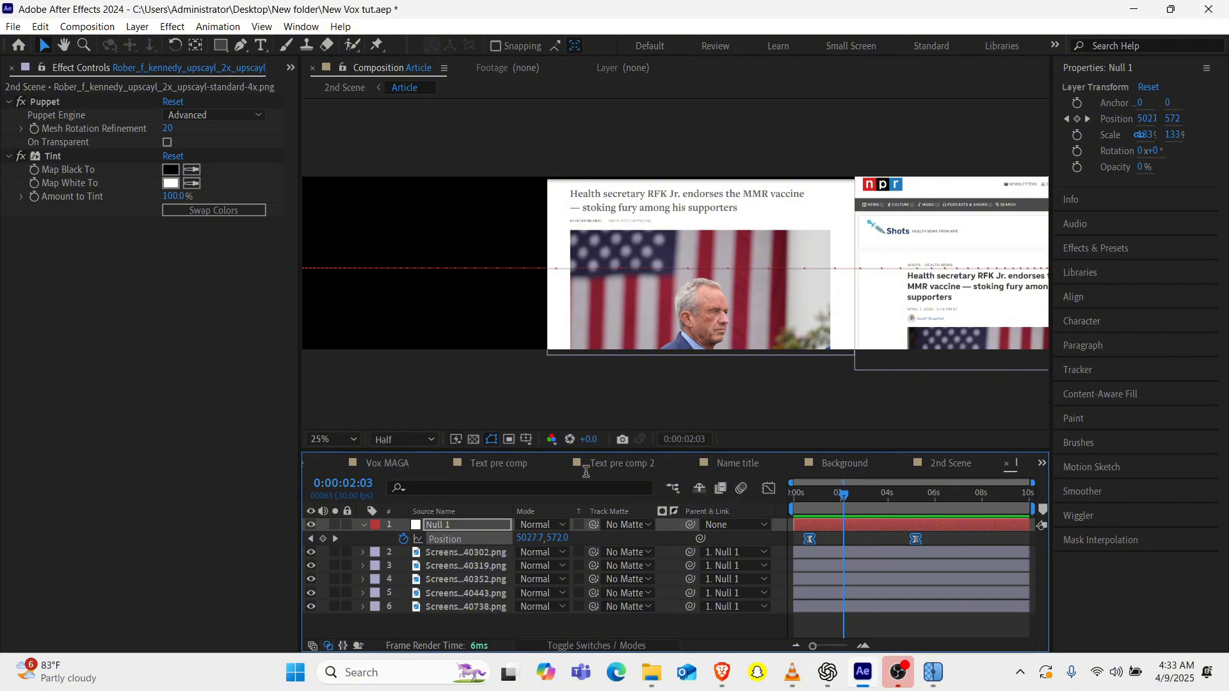
Examine Null 1's first and last Position keyframes in the Article composition and check the matching moment in 2nd Scene.
left_click_drag(877, 499, 915, 511)
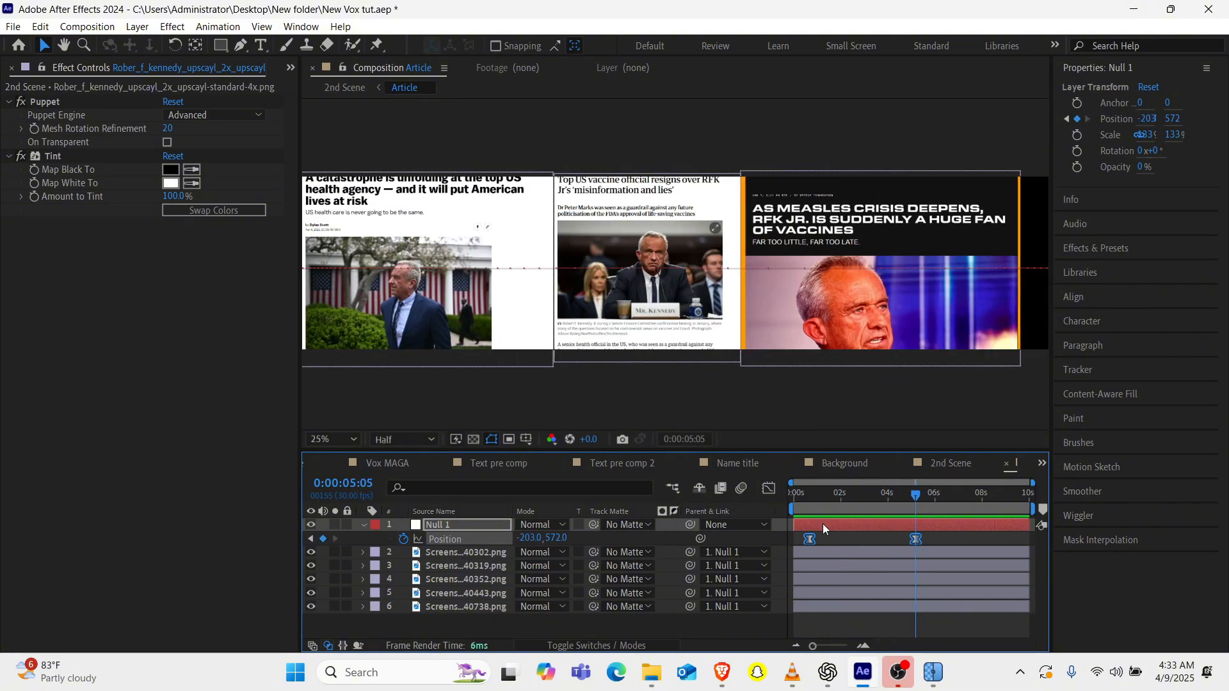
left_click(847, 535)
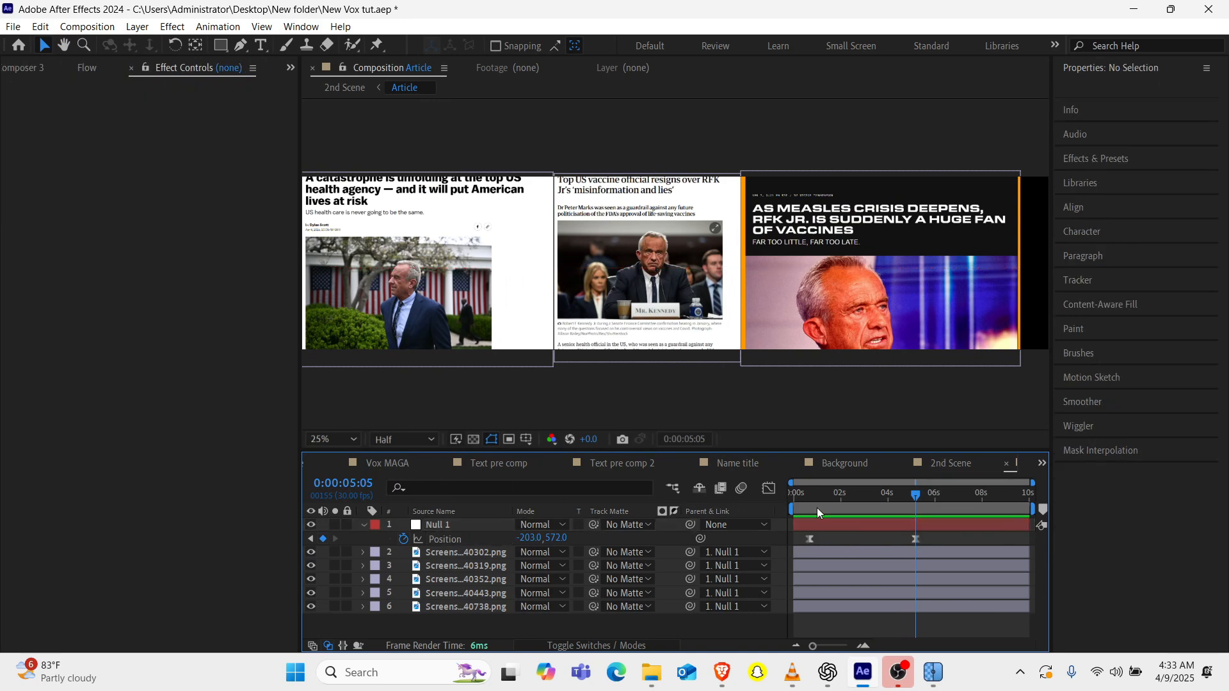
left_click_drag(816, 508, 810, 509)
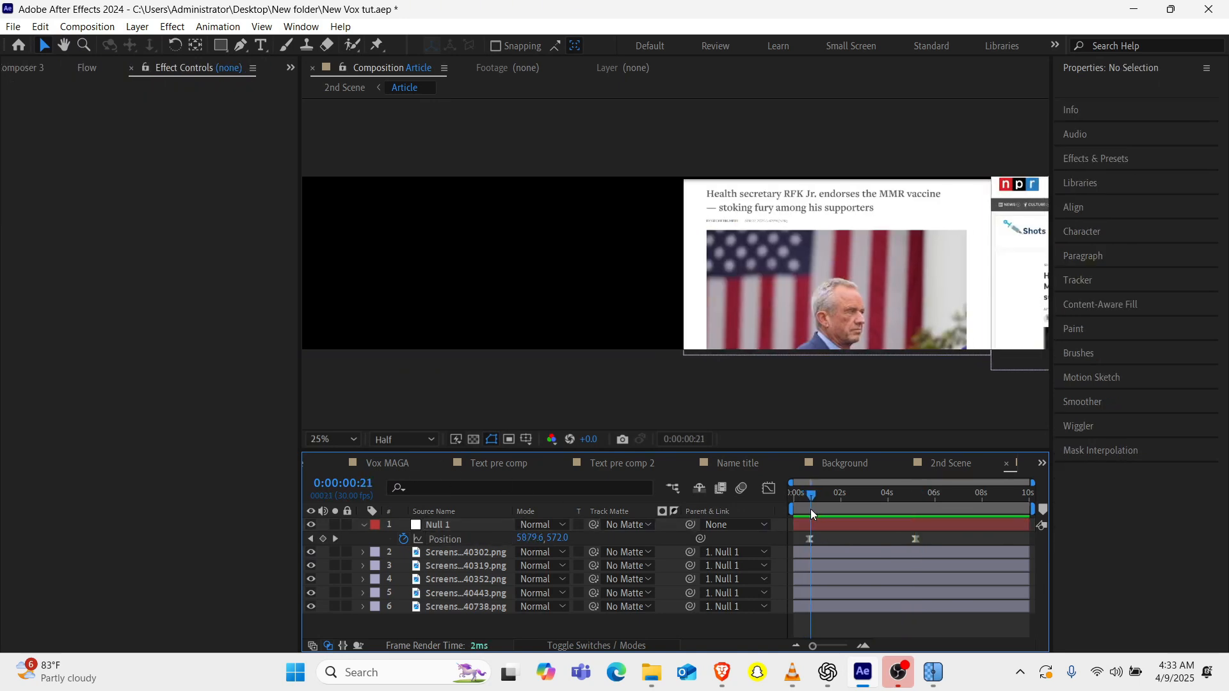
left_click(334, 539)
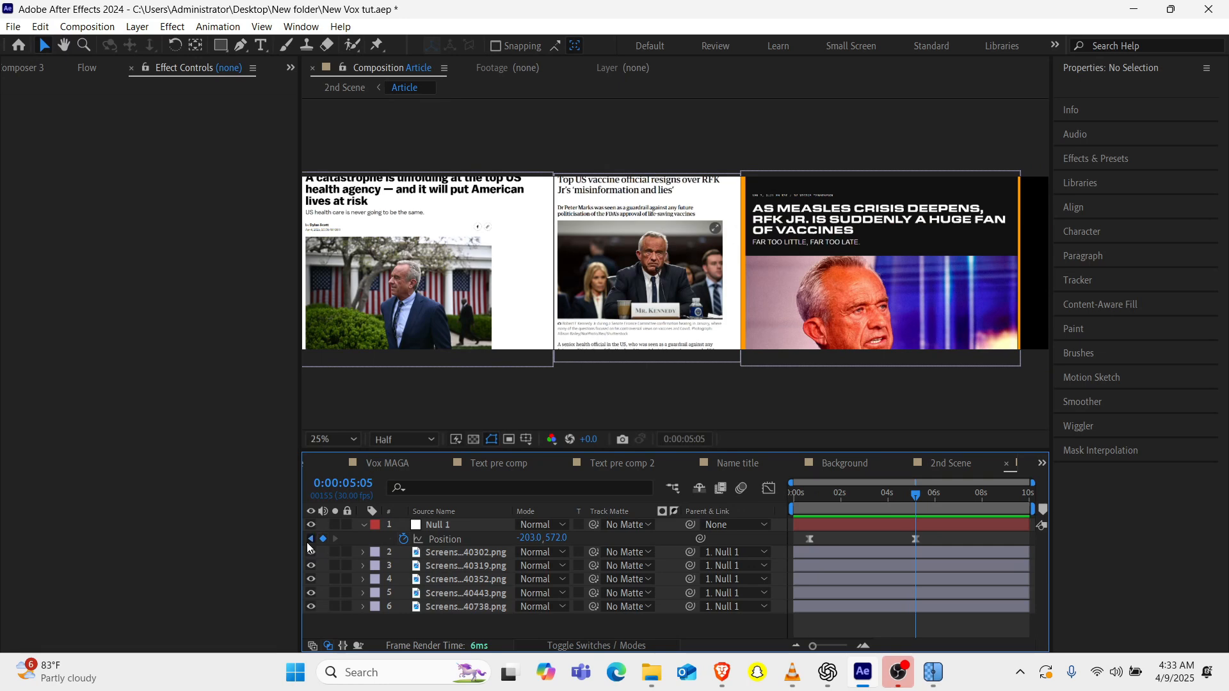
left_click(310, 540)
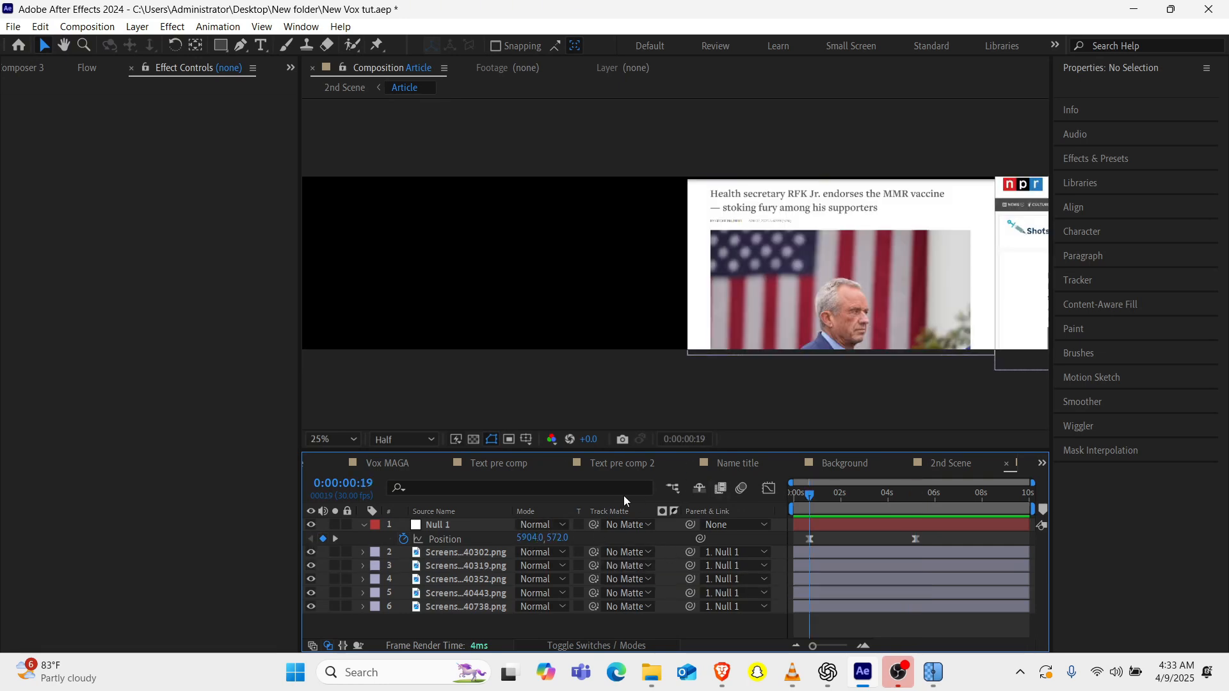
left_click(958, 467)
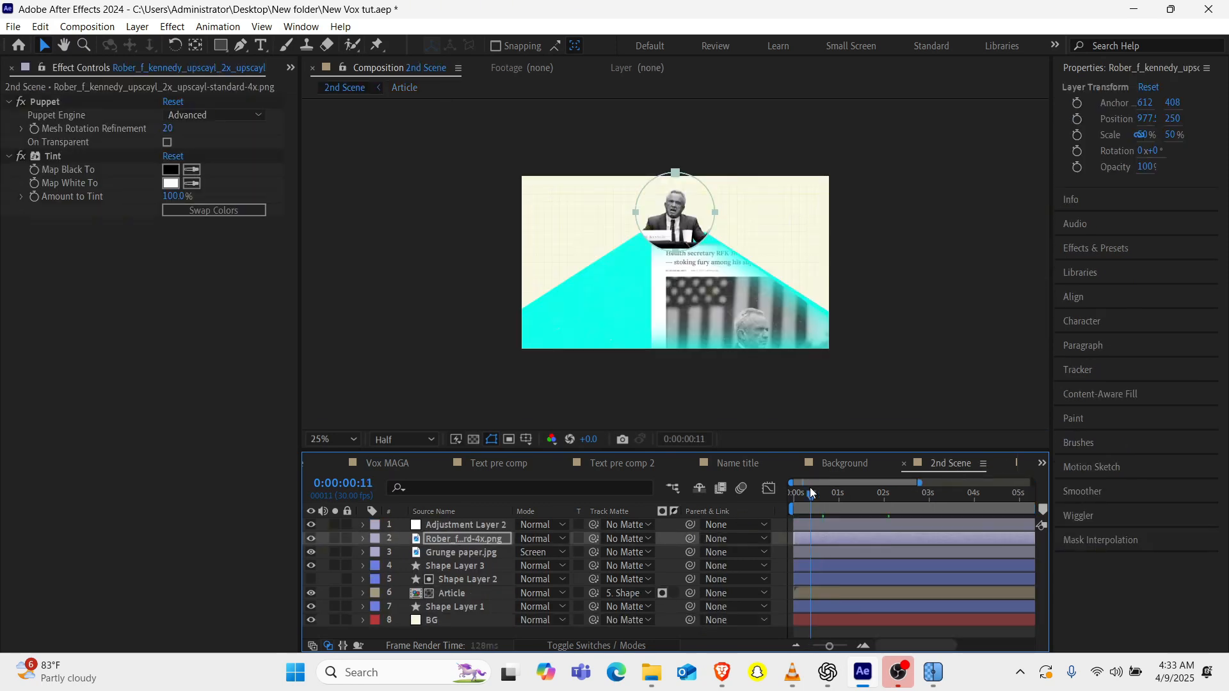
key("space")
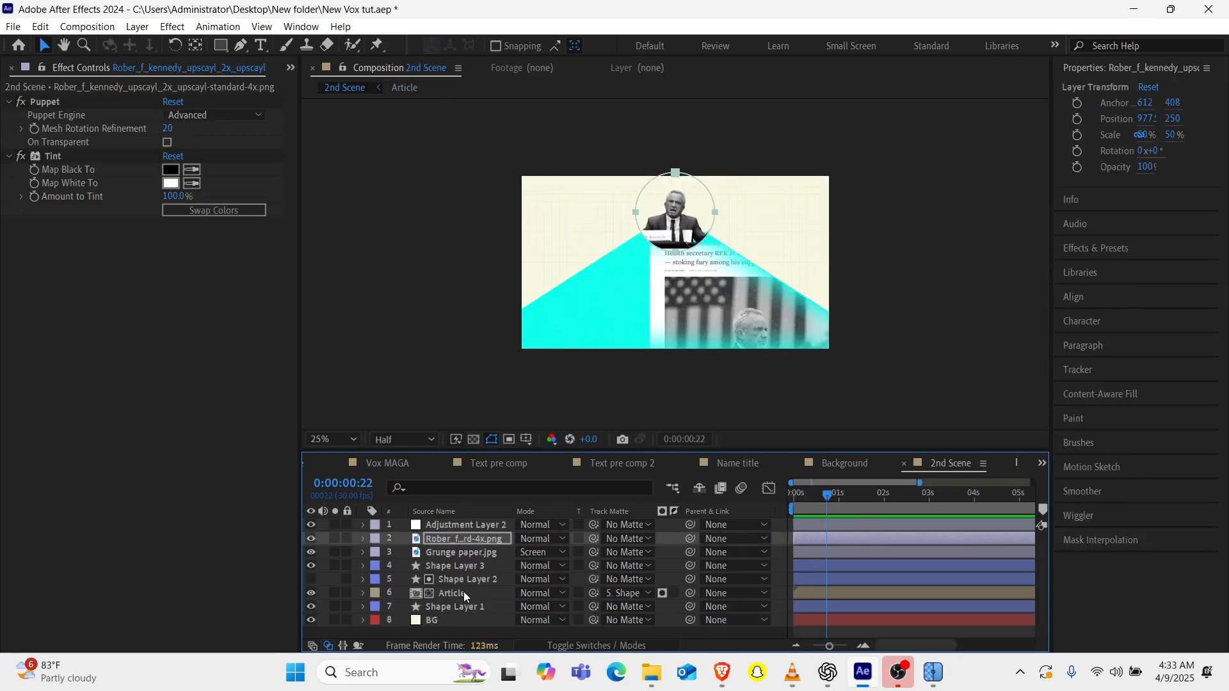
In the Article composition, set Null 1's first Position keyframe to 5304 in X, and return to 2nd Scene.
double_click(463, 593)
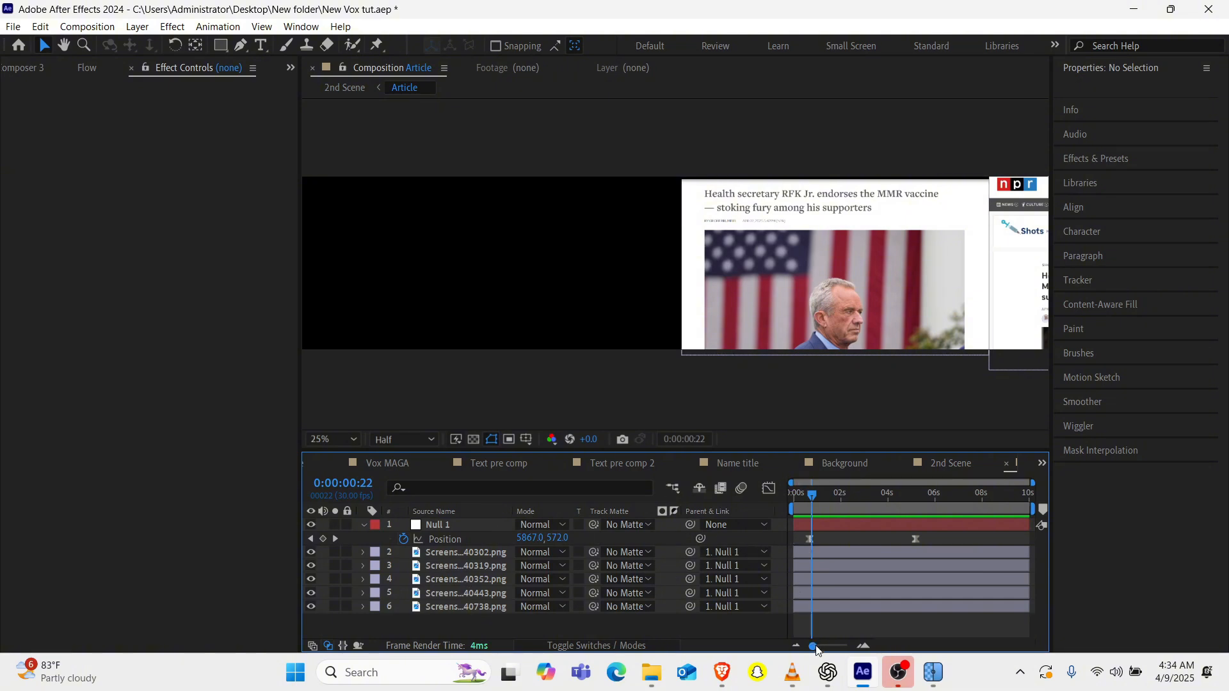
left_click_drag(817, 648, 833, 648)
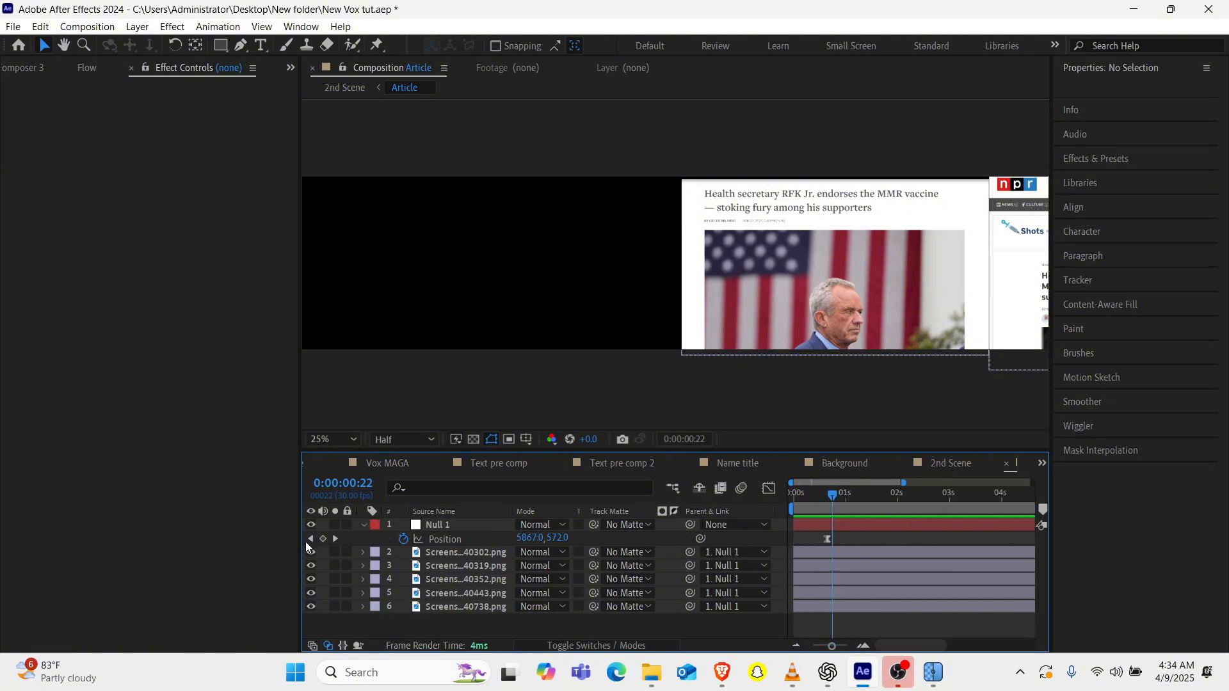
left_click(309, 539)
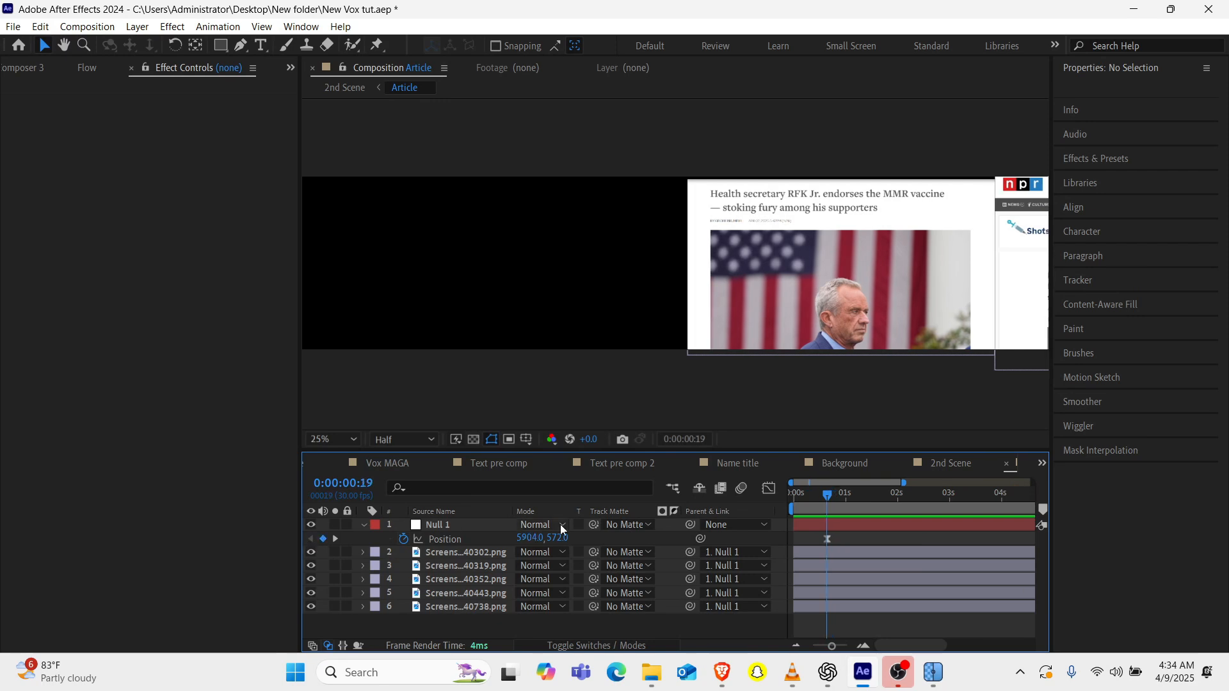
left_click_drag(534, 537, 82, 571)
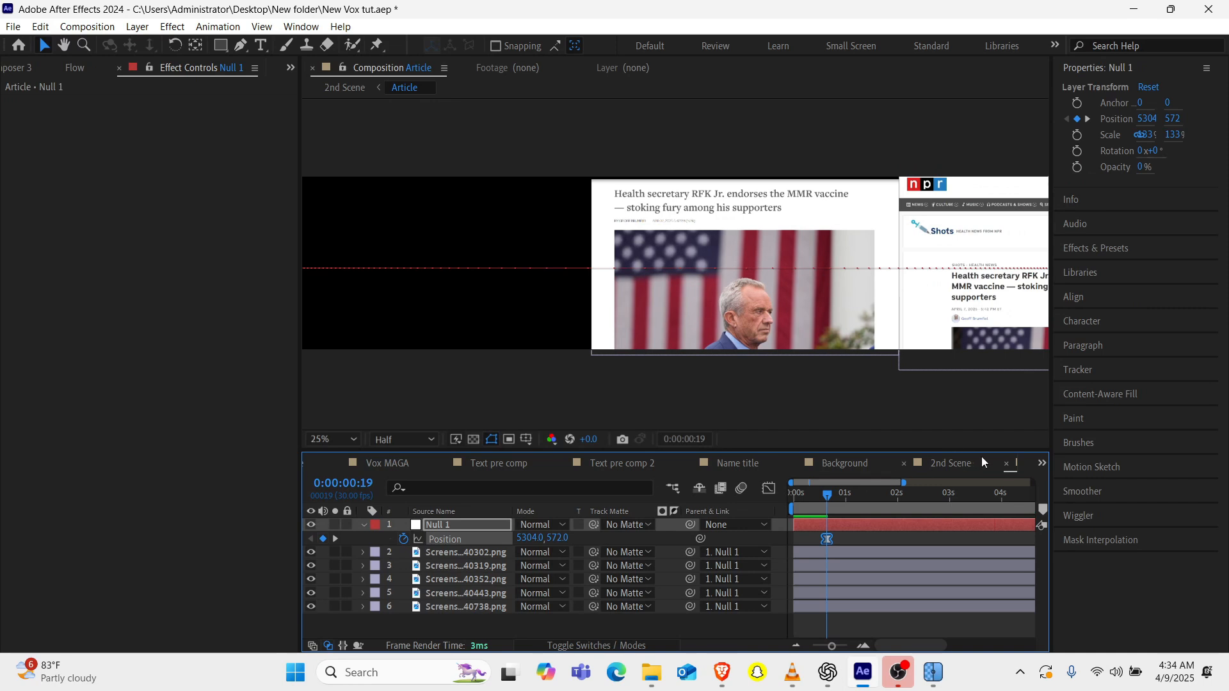
left_click(948, 465)
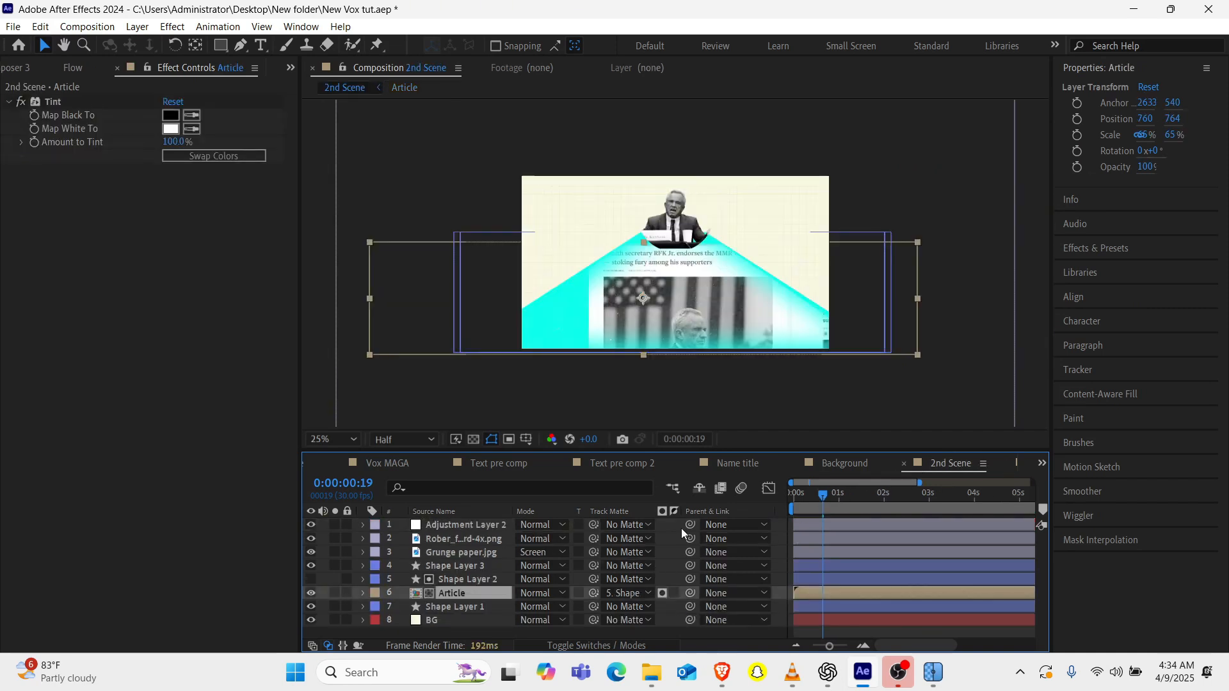
Fine-tune the starting X position of Null 1 in the Article composition and play 2nd Scene from its beginning.
double_click(475, 590)
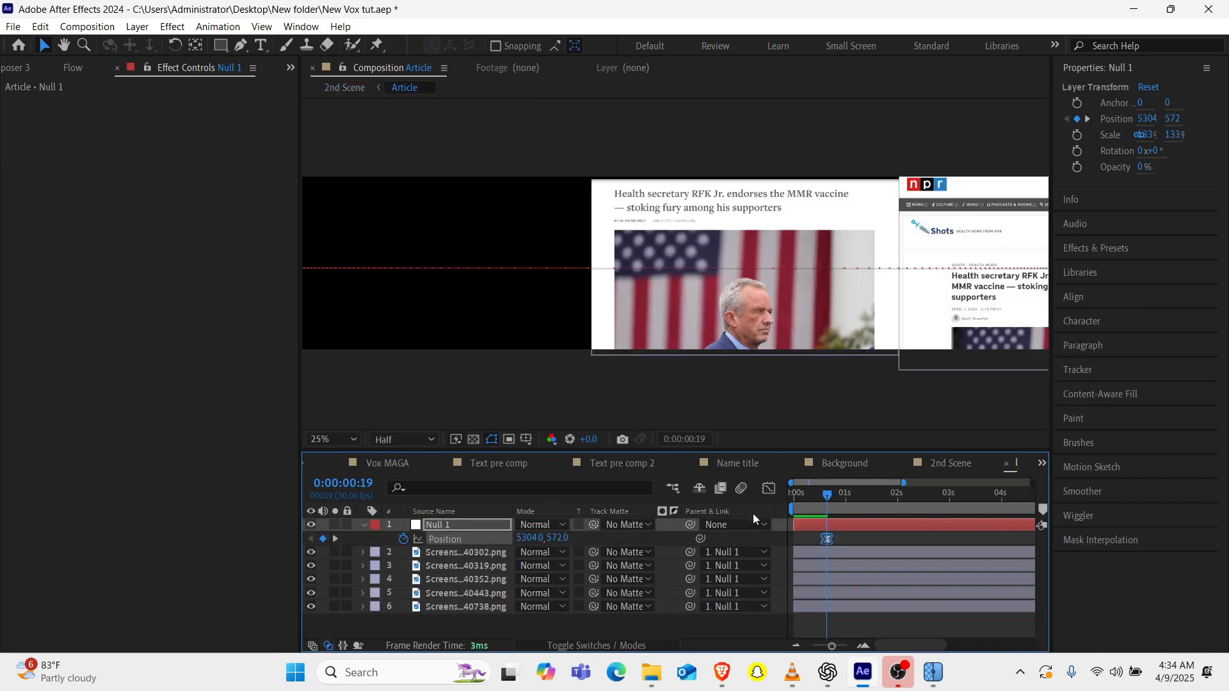
left_click_drag(534, 542, 832, 477)
left_click(944, 459)
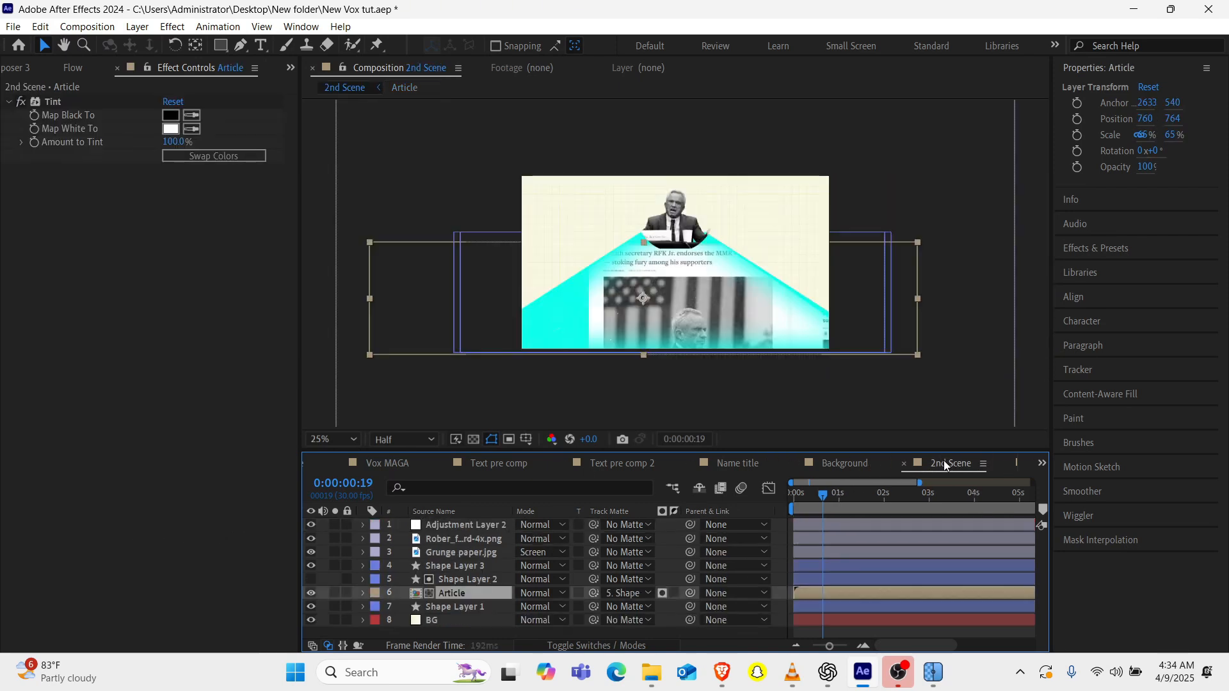
left_click_drag(816, 496, 620, 531)
key("space")
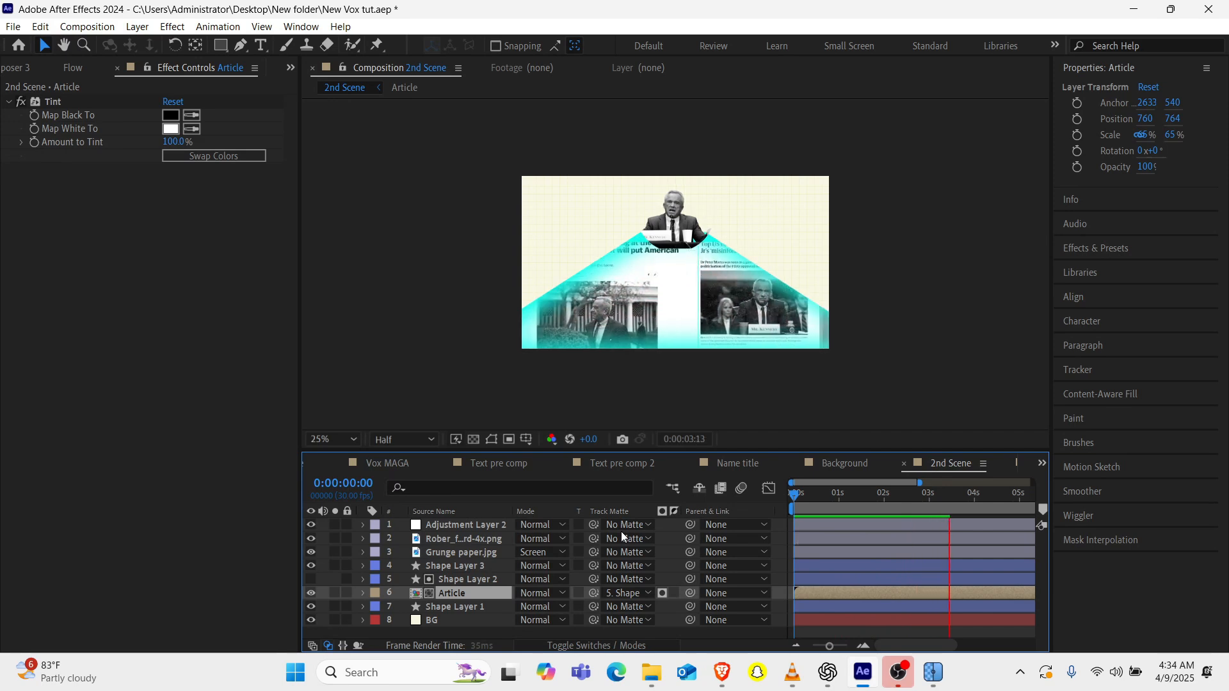
Remove Shape Layer 2's Scale animation, set its horizontal scale to 100%, and preview the scene.
left_click(451, 581)
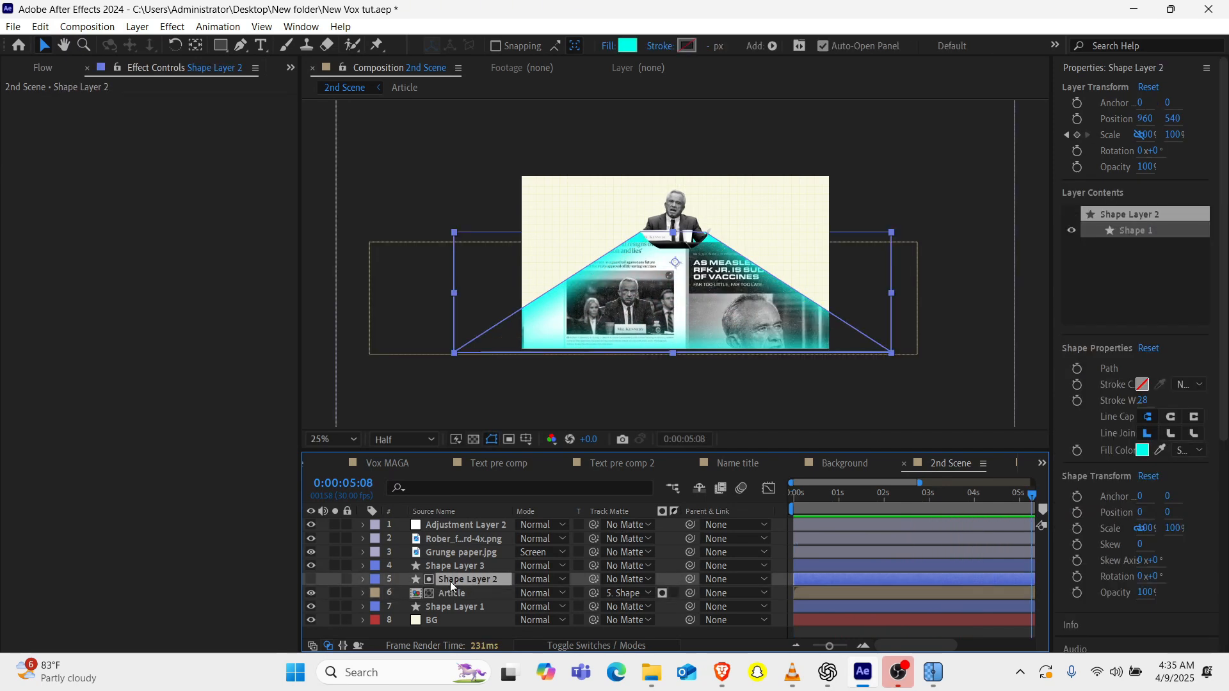
key("s")
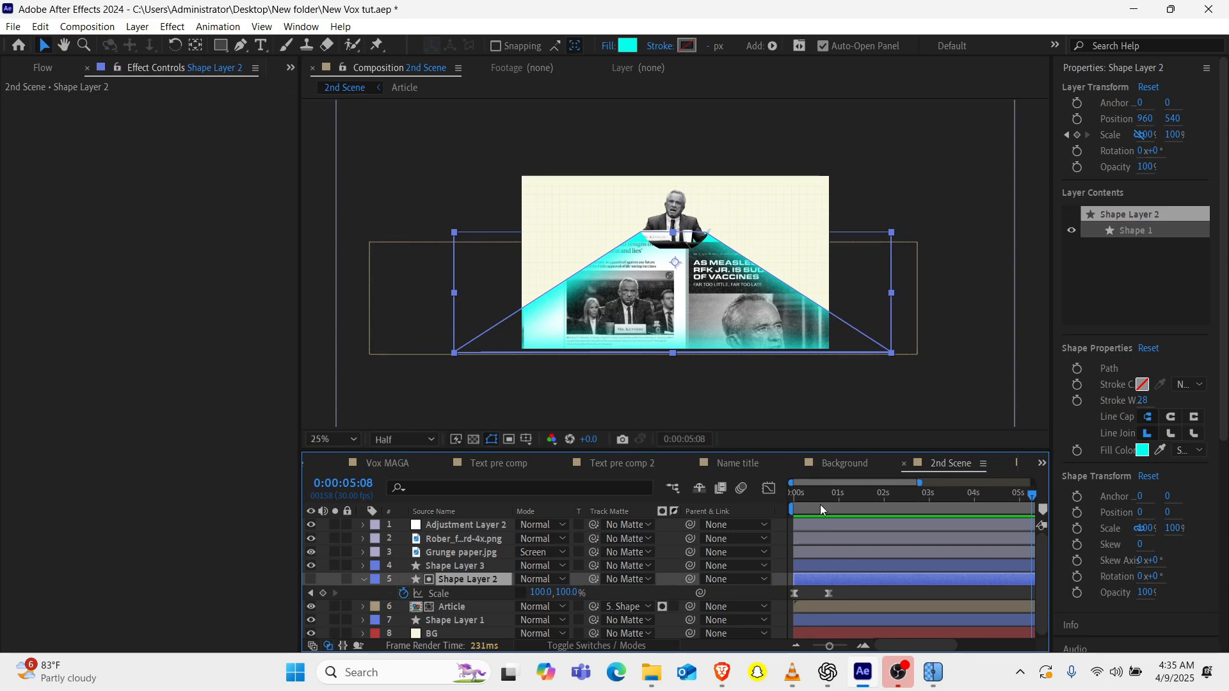
left_click_drag(812, 496, 785, 498)
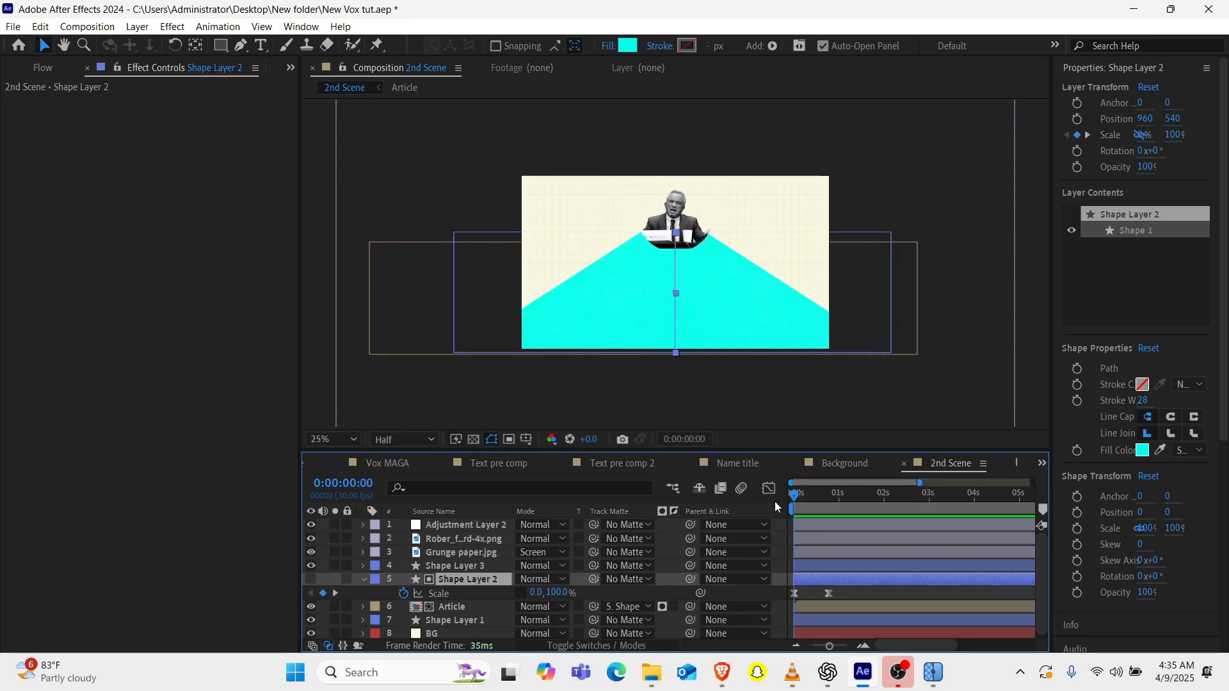
left_click(403, 593)
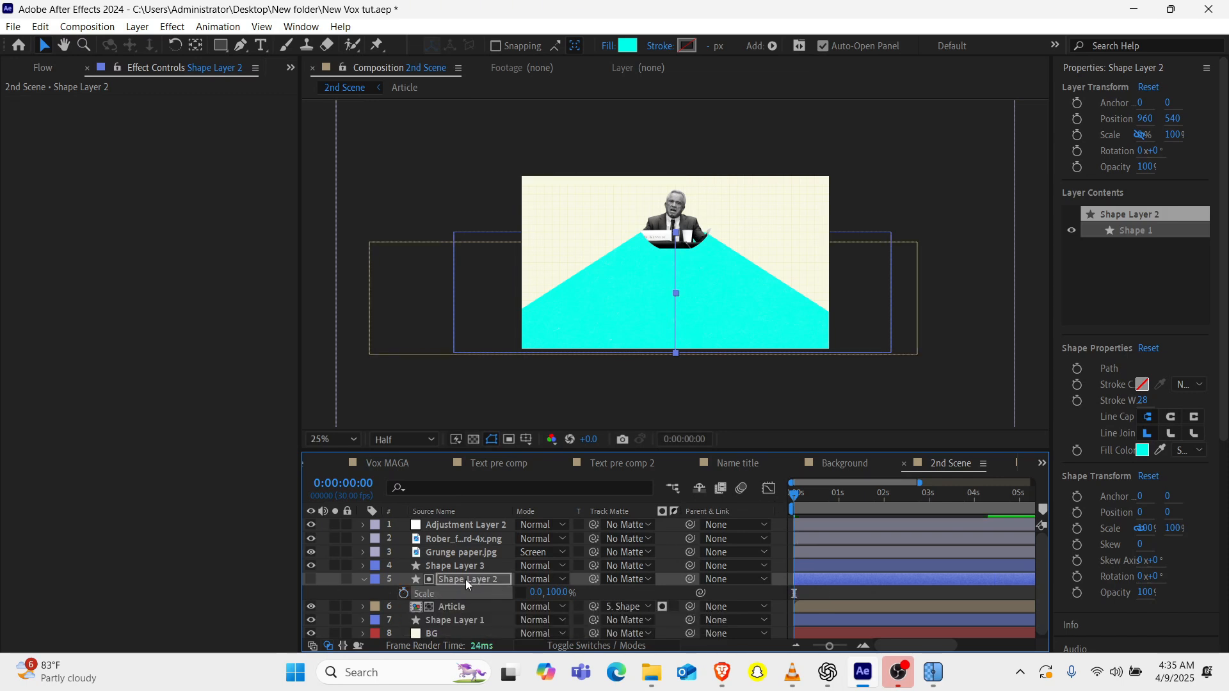
left_click(521, 594)
left_click(536, 593)
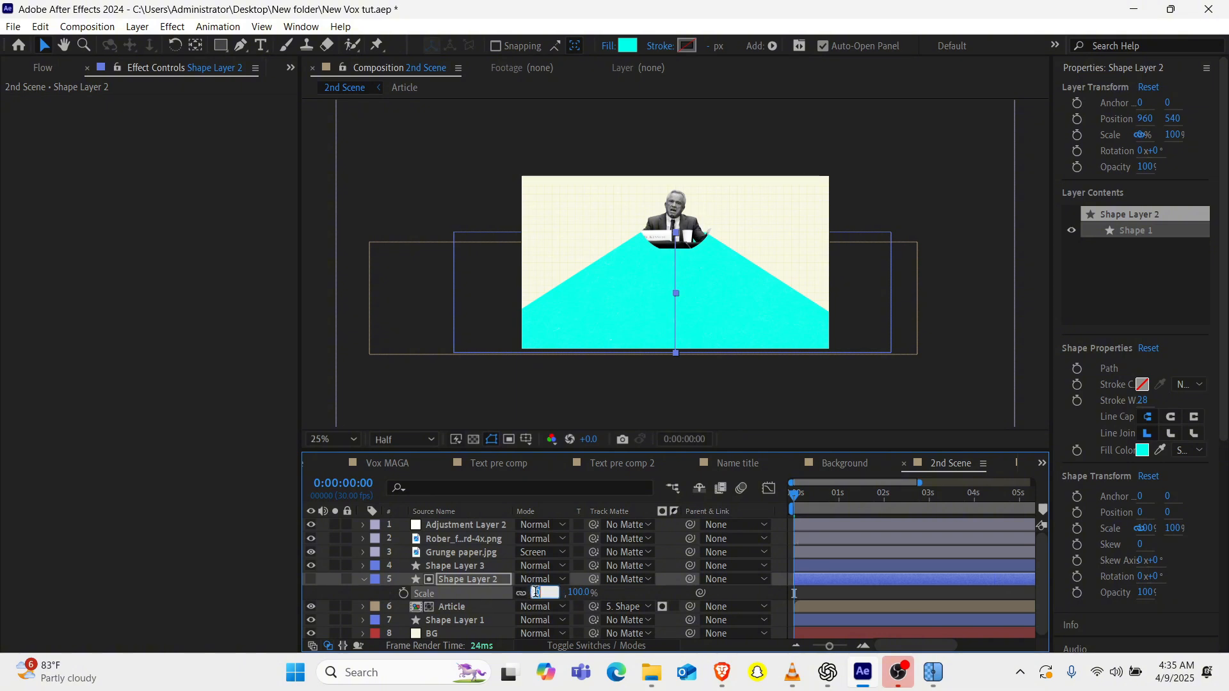
type("100")
key("Return")
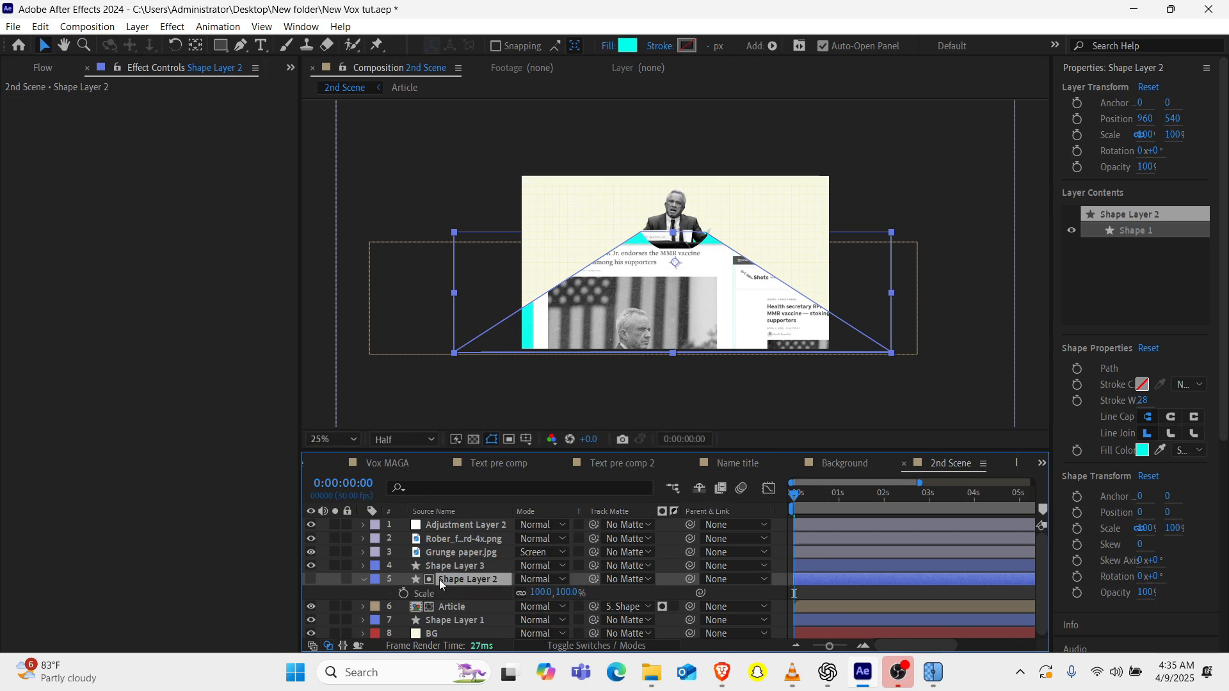
key("space")
key("space")
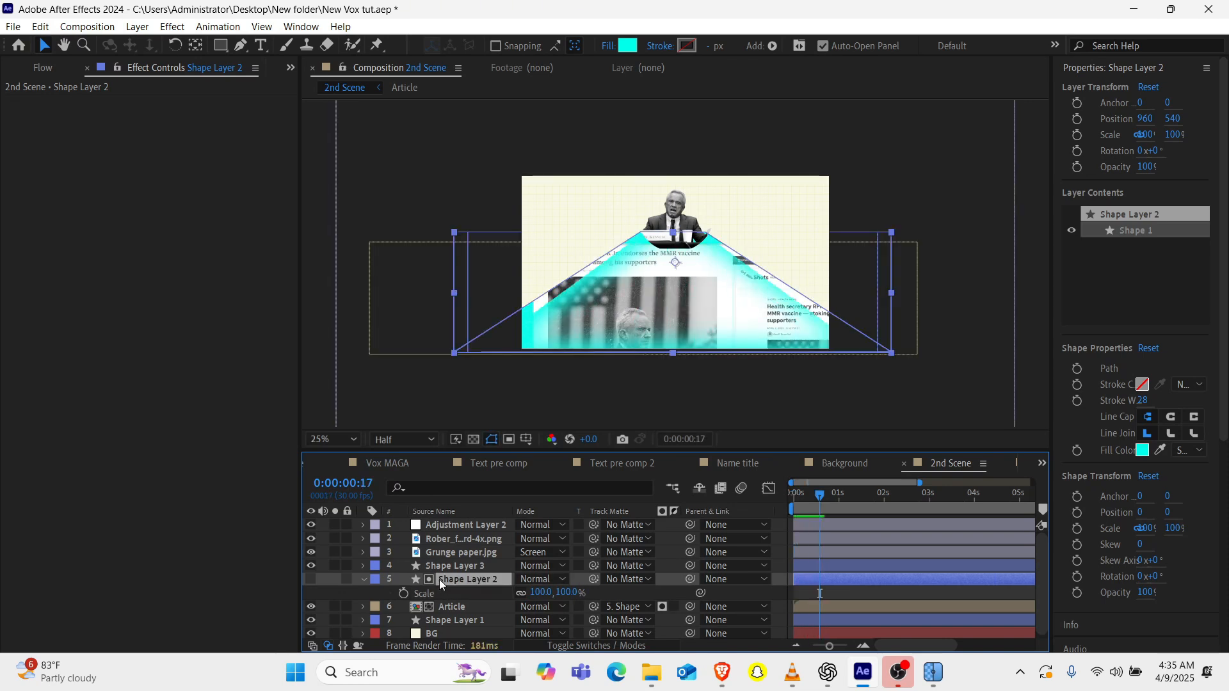
key("space")
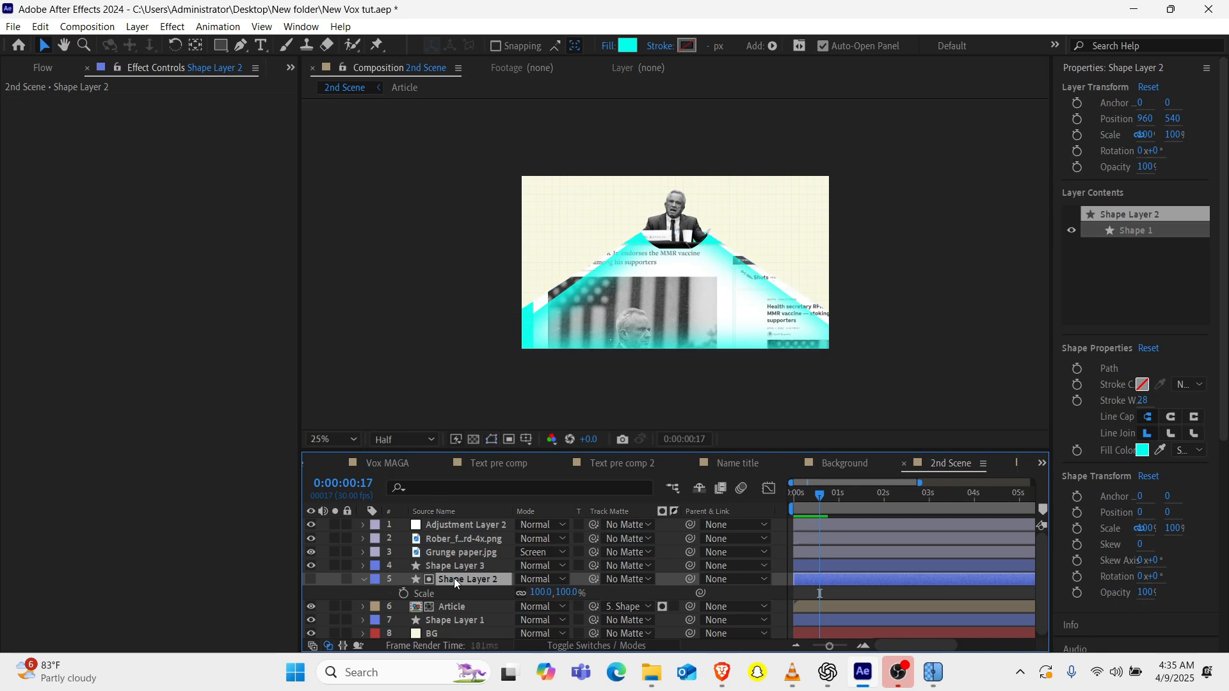
key("space")
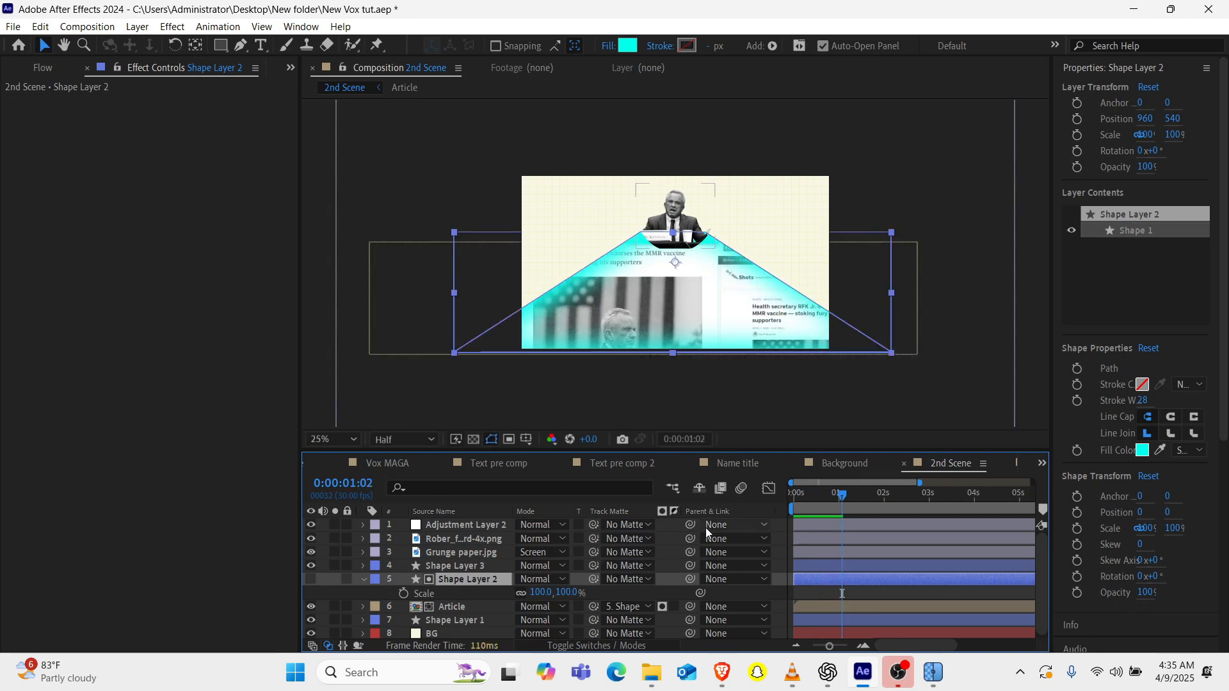
Remove Shape Layer 3's Scale animation at 100%, parent Shape Layer 2 to Shape Layer 3, and preview.
left_click(467, 565)
key("s")
left_click(829, 494)
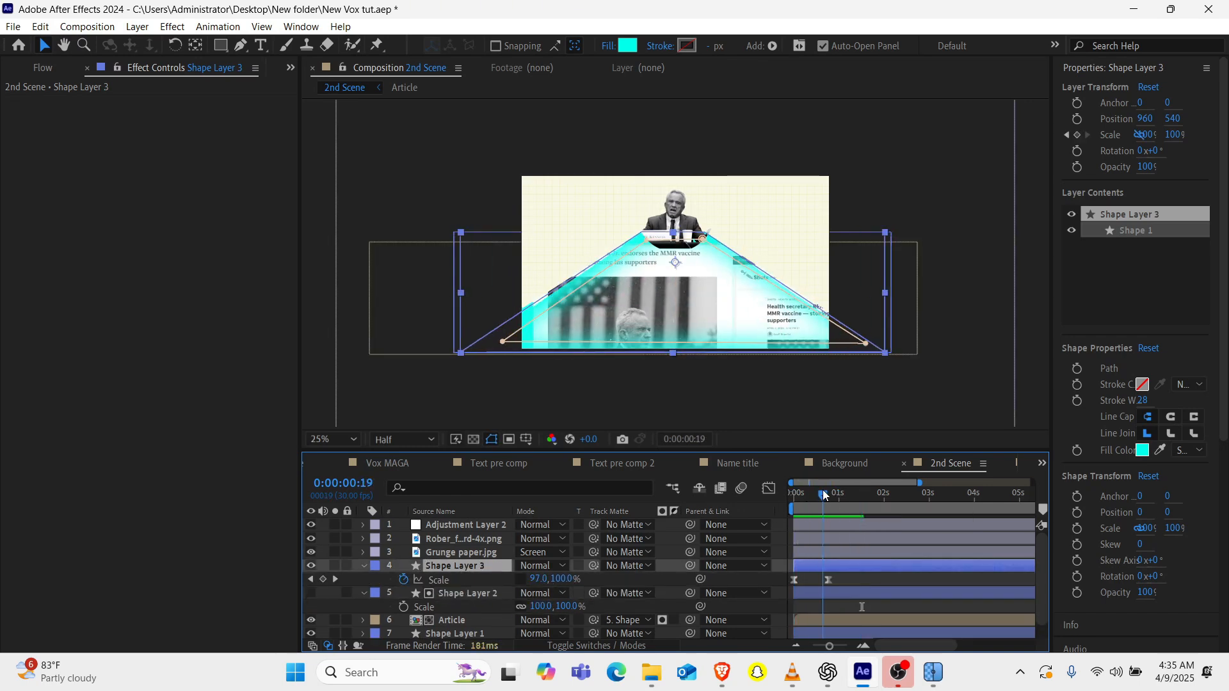
left_click_drag(692, 596, 455, 563)
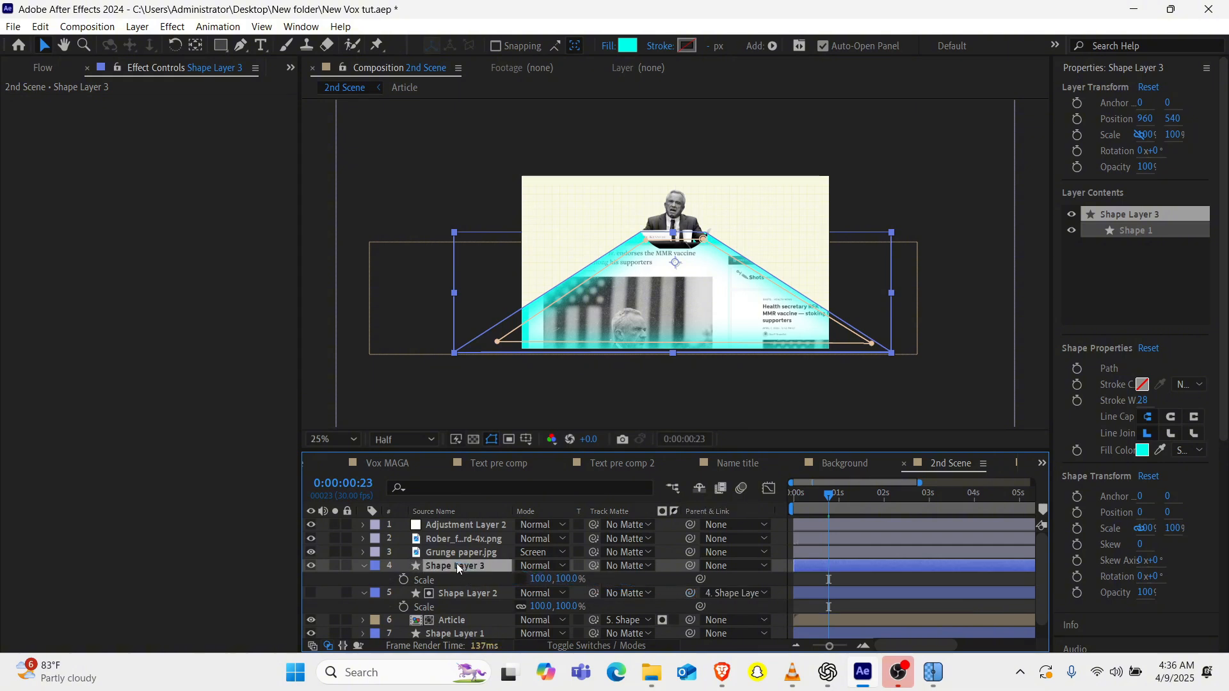
key("space")
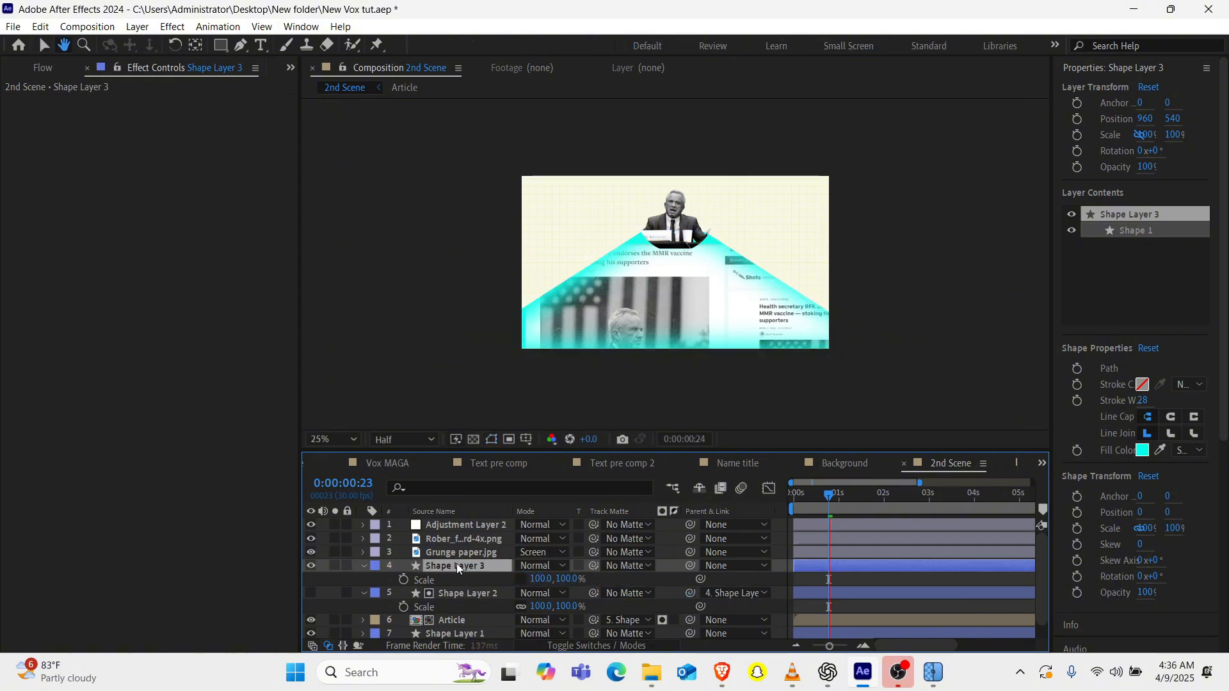
key("space")
key("ctrl+space")
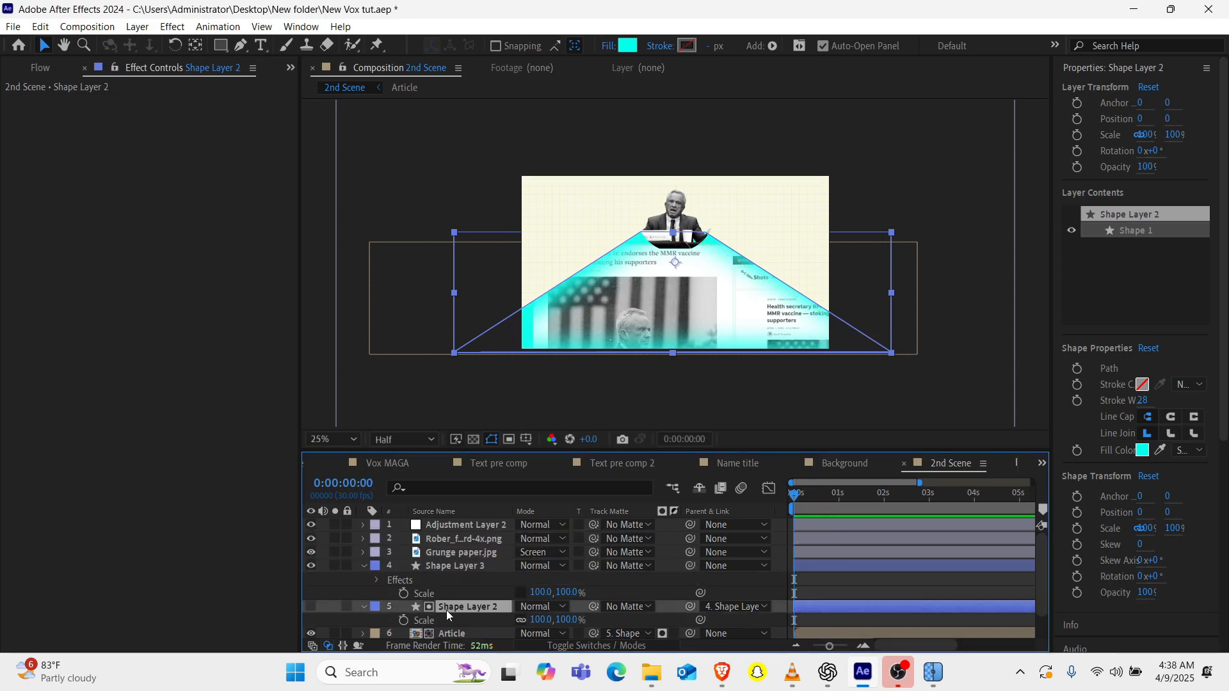
Duplicate Shape Layer 2, place the copy above Shape Layer 3 in the layer stack, and turn on its visibility.
right_click(447, 609)
left_click(37, 27)
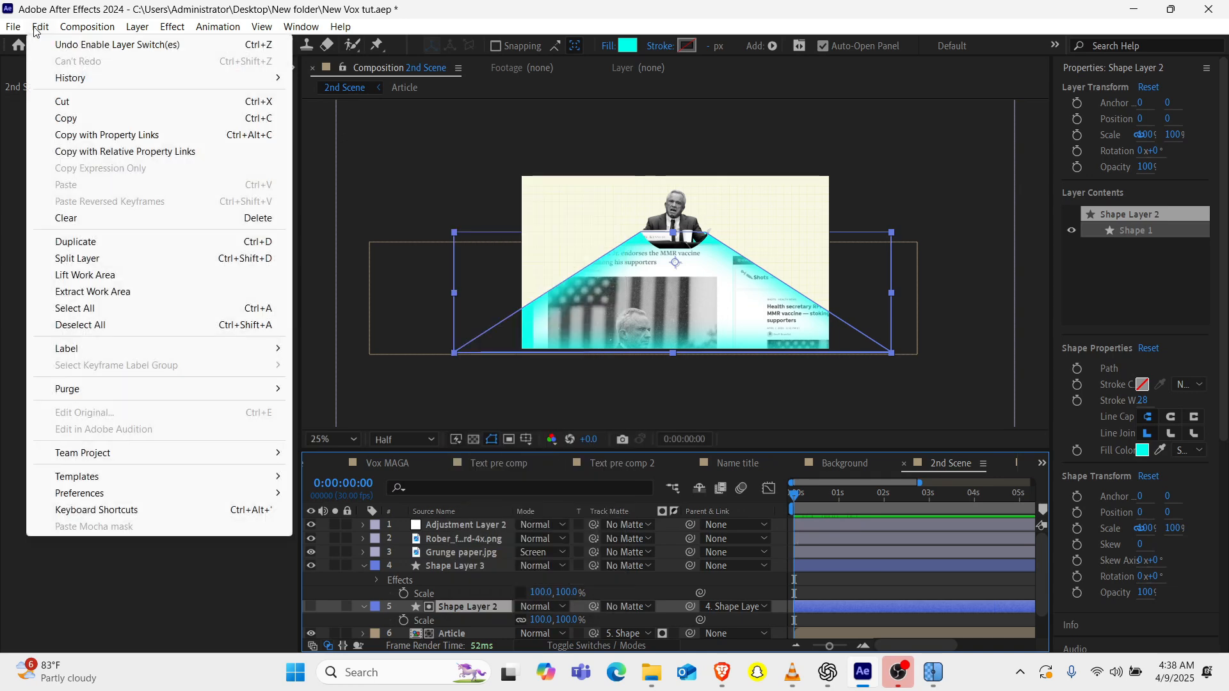
left_click(130, 241)
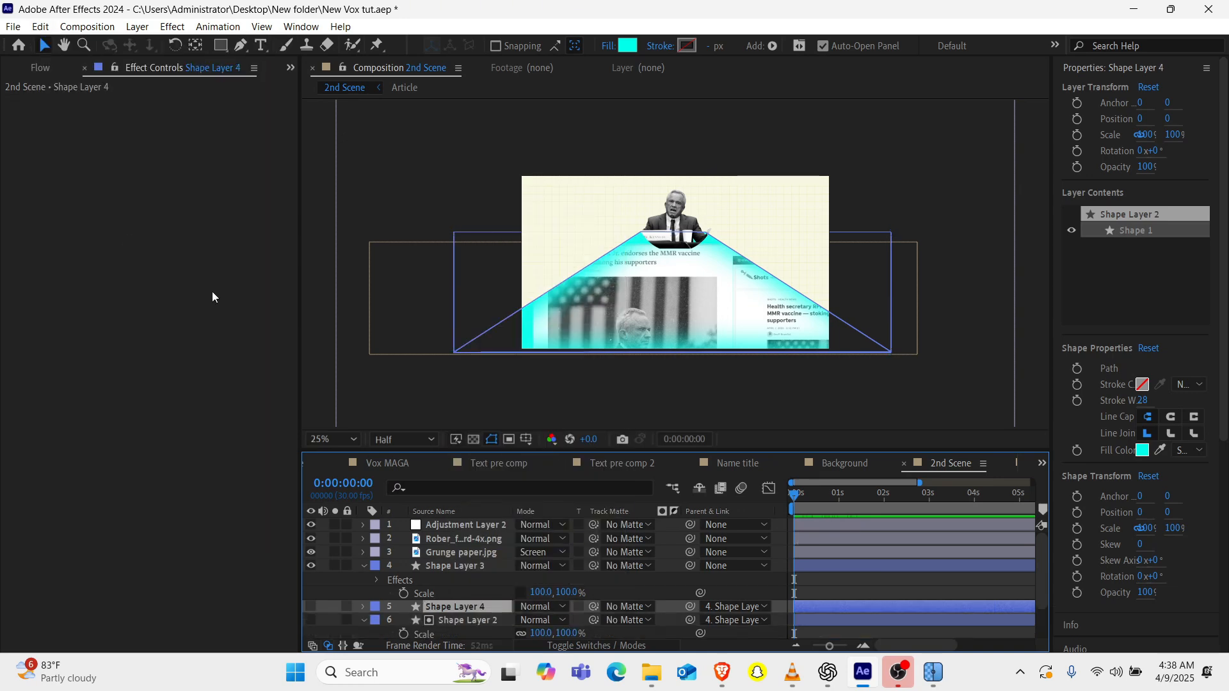
left_click_drag(461, 607, 461, 563)
left_click(310, 565)
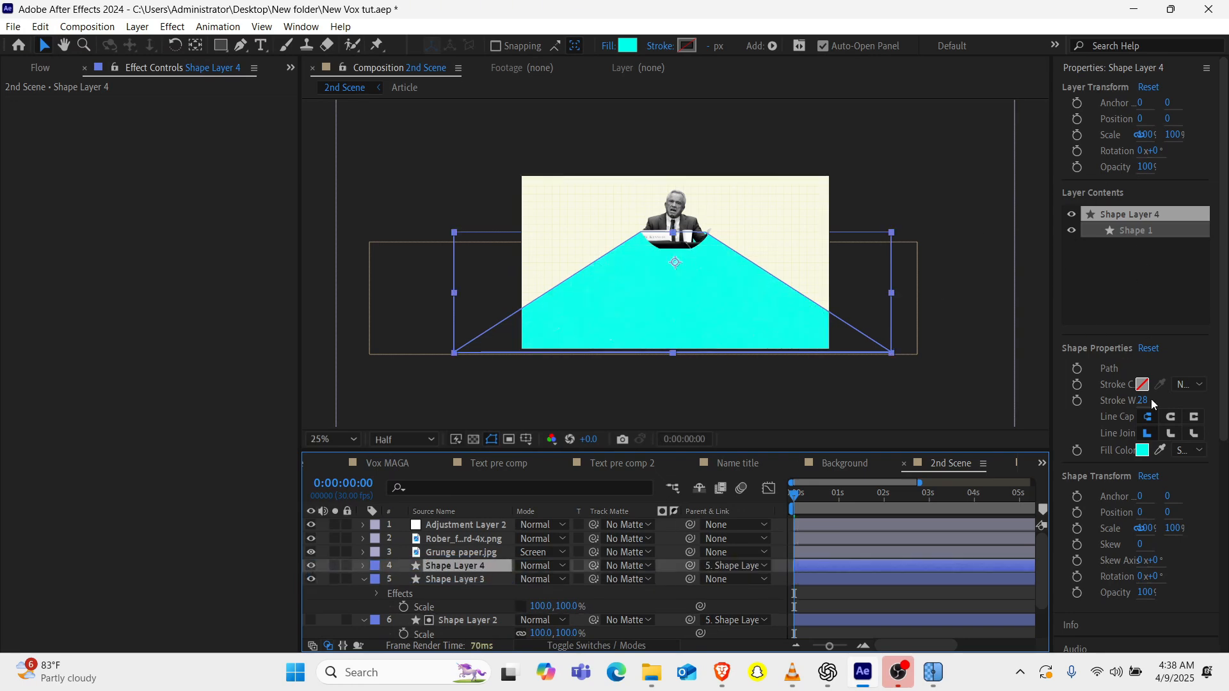
Apply the Linear Wipe transition to Shape Layer 4 with a feather of 15 and a wipe angle of 272°.
scroll(1146, 448, "down", 5)
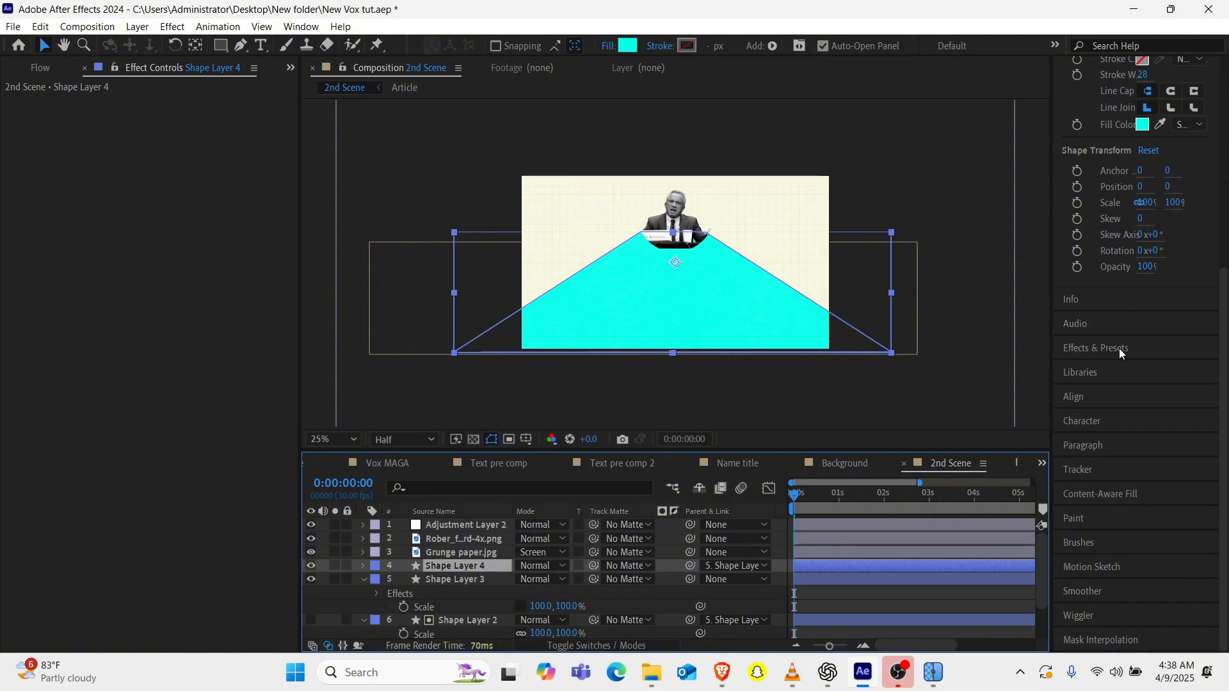
left_click(1107, 351)
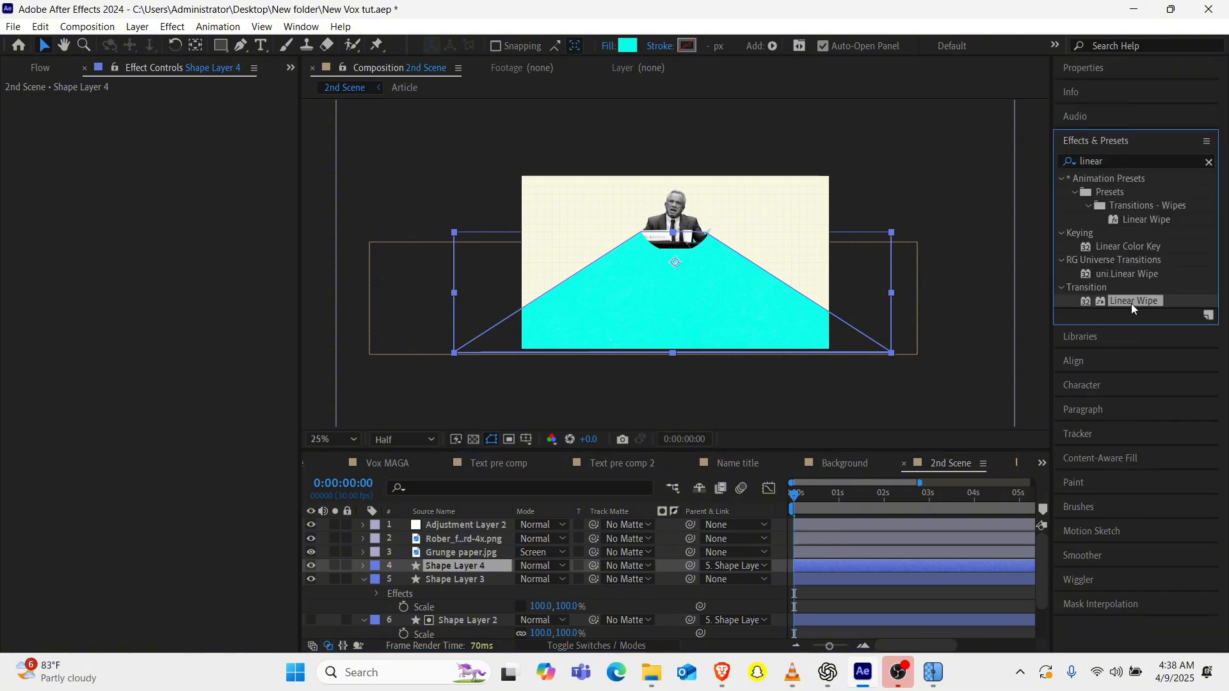
mouse_move(1131, 304)
left_mouse_down()
mouse_move(805, 368)
mouse_move(483, 567)
left_mouse_up()
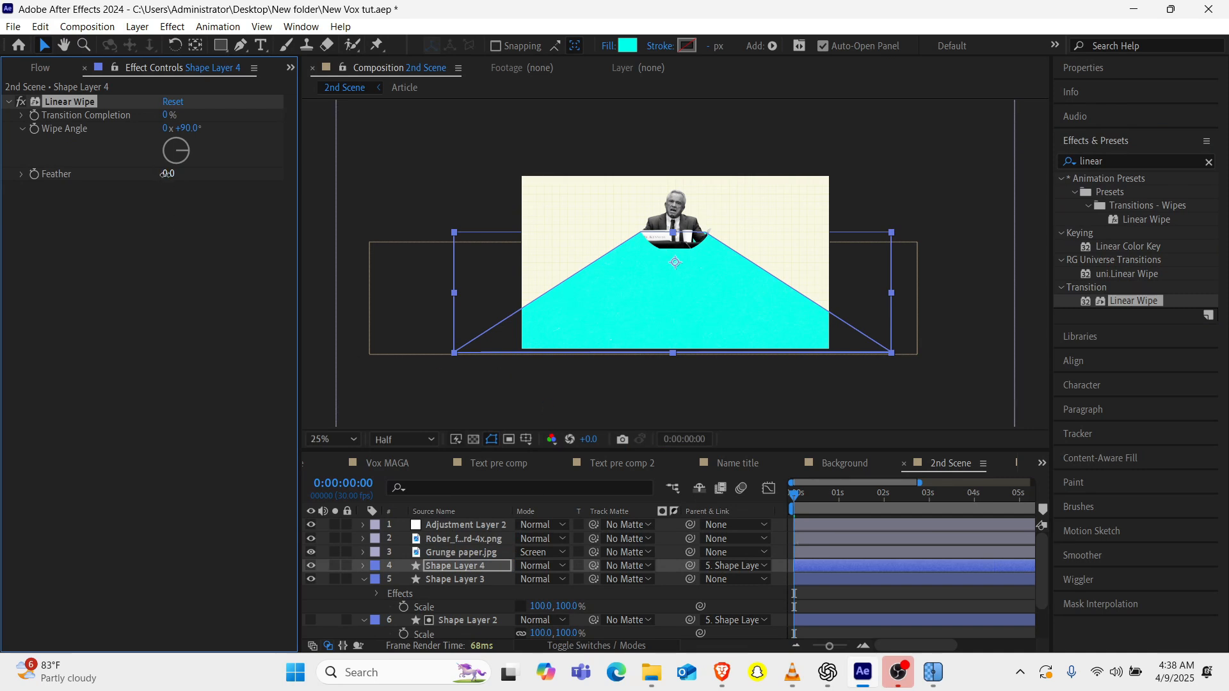
mouse_move(166, 173)
left_mouse_down()
mouse_move(217, 175)
mouse_move(181, 181)
left_mouse_up()
left_click_drag(167, 114, 79, 140)
left_click_drag(80, 143, 82, 147)
Animate Shape Layer 4's Transition Completion to 100%, ending just after one second, and Easy Ease both keyframes.
left_click(889, 507)
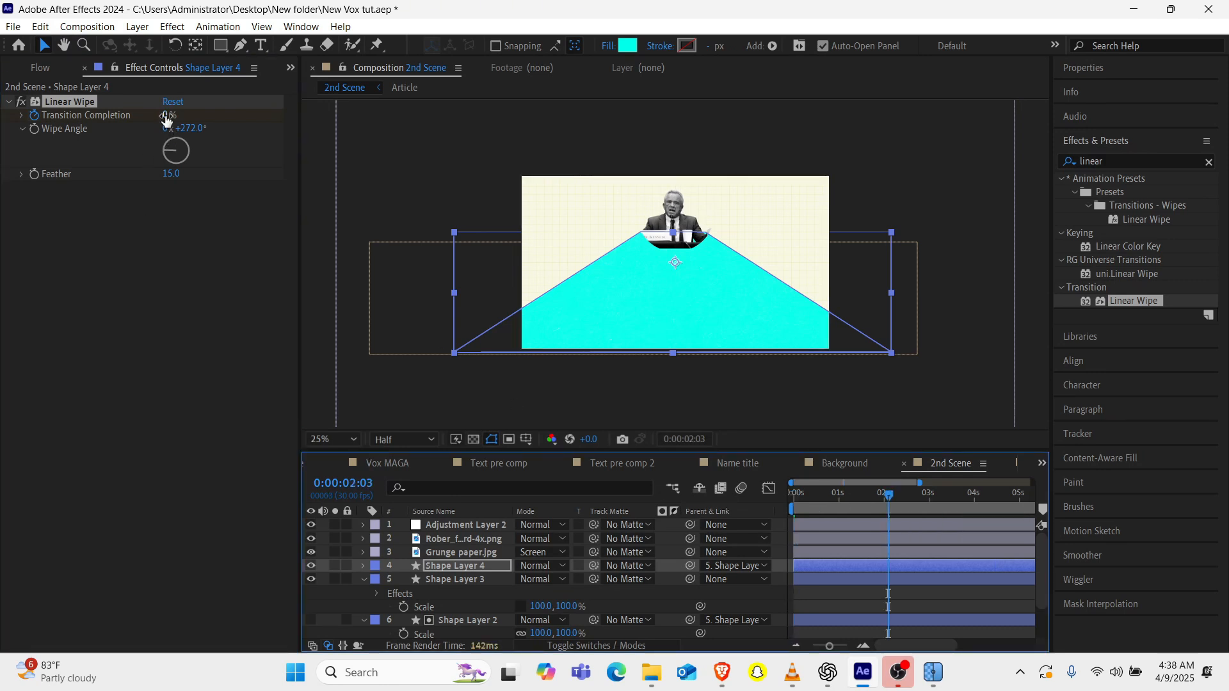
left_click(129, 116)
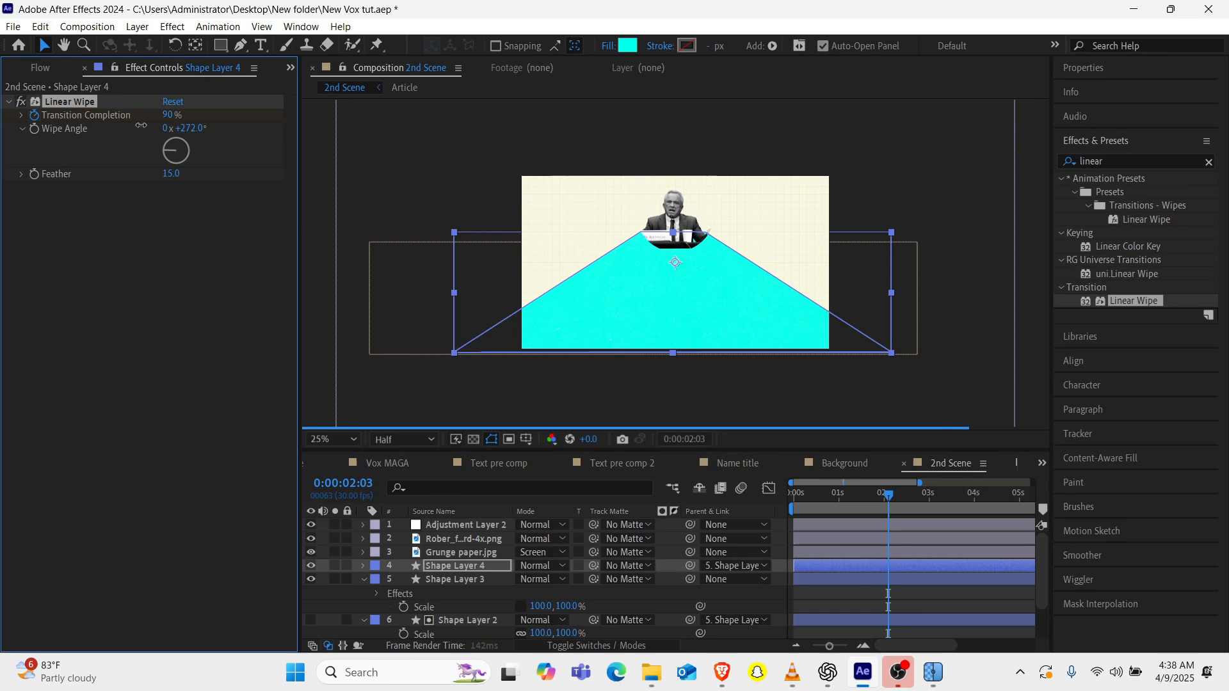
left_click_drag(168, 115, 217, 130)
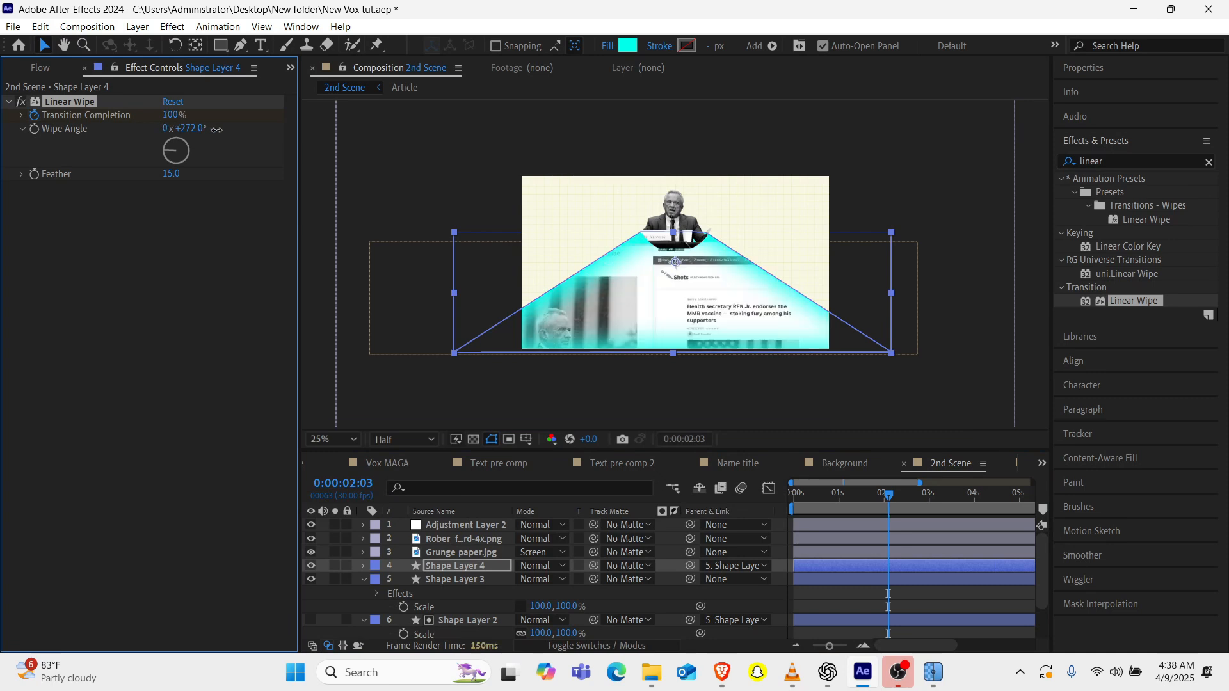
key("u")
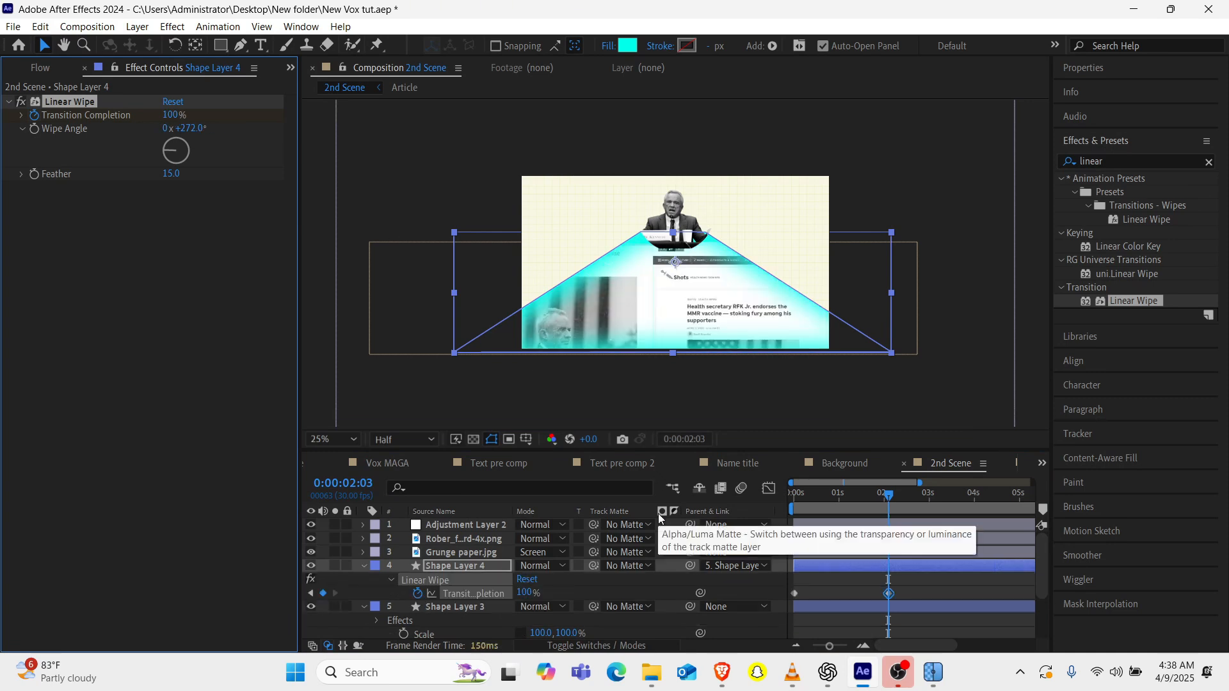
left_click_drag(888, 595, 785, 600)
key("F9")
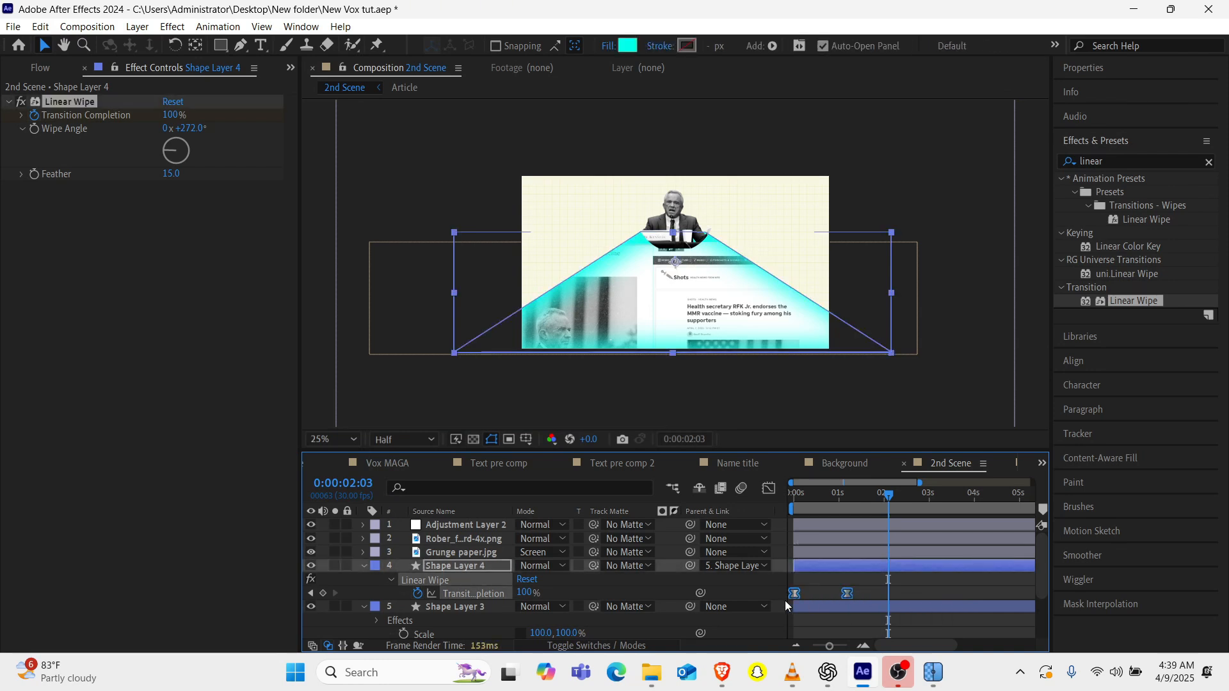
Preview the wipe from the start of 2nd Scene and set its feather to 20.
left_click(821, 493)
key("Home")
key("space")
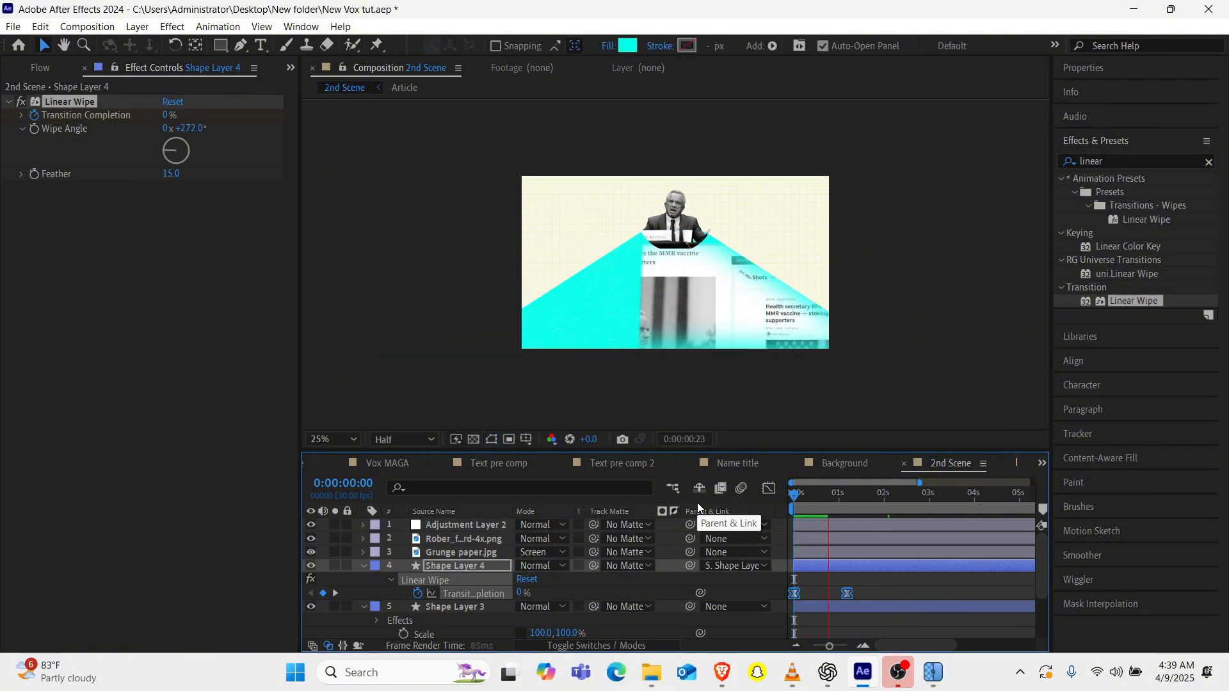
key("space")
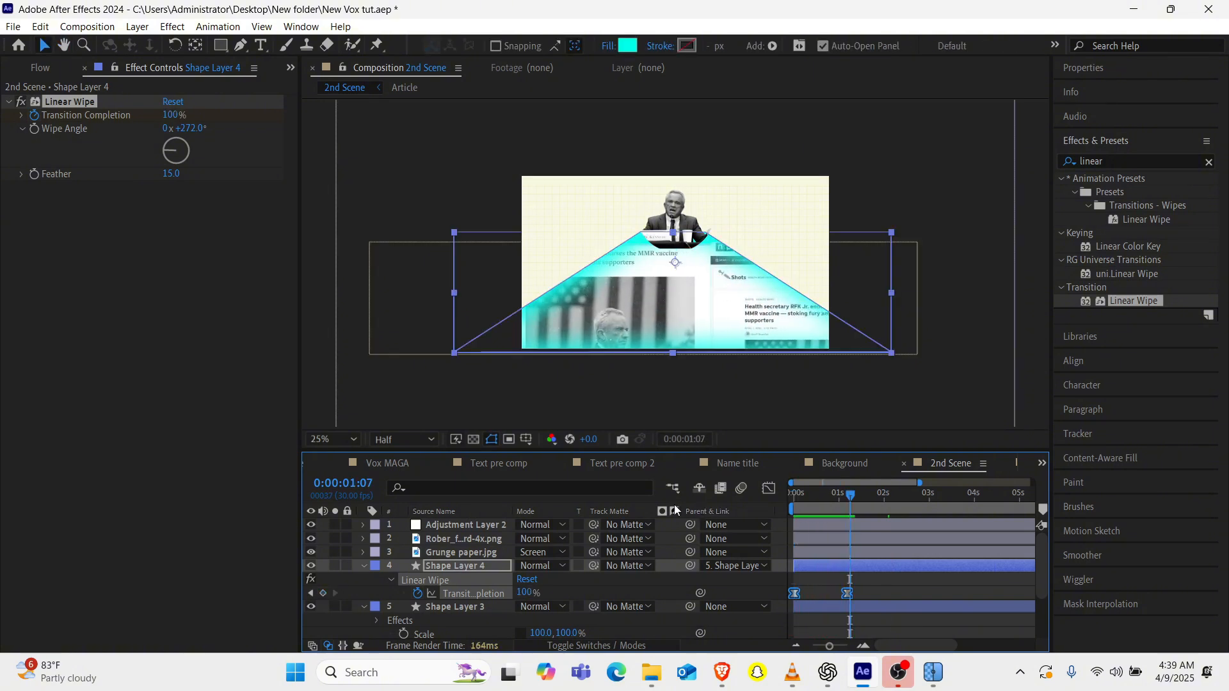
left_click(171, 175)
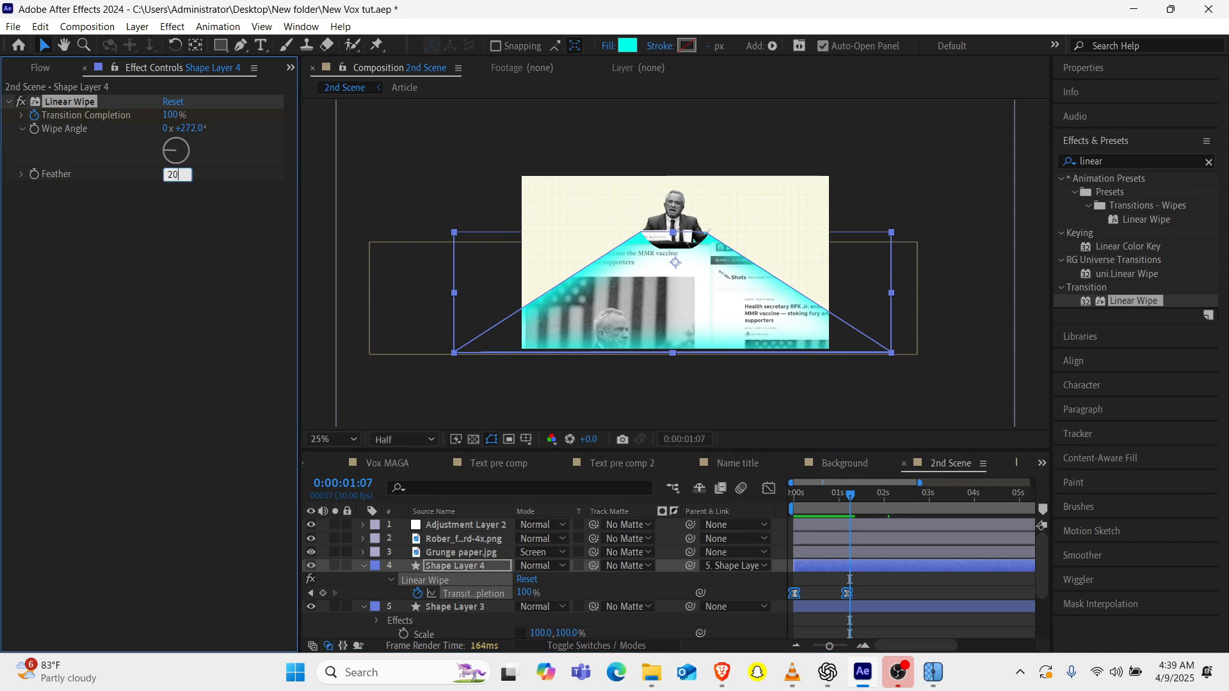
key("Return")
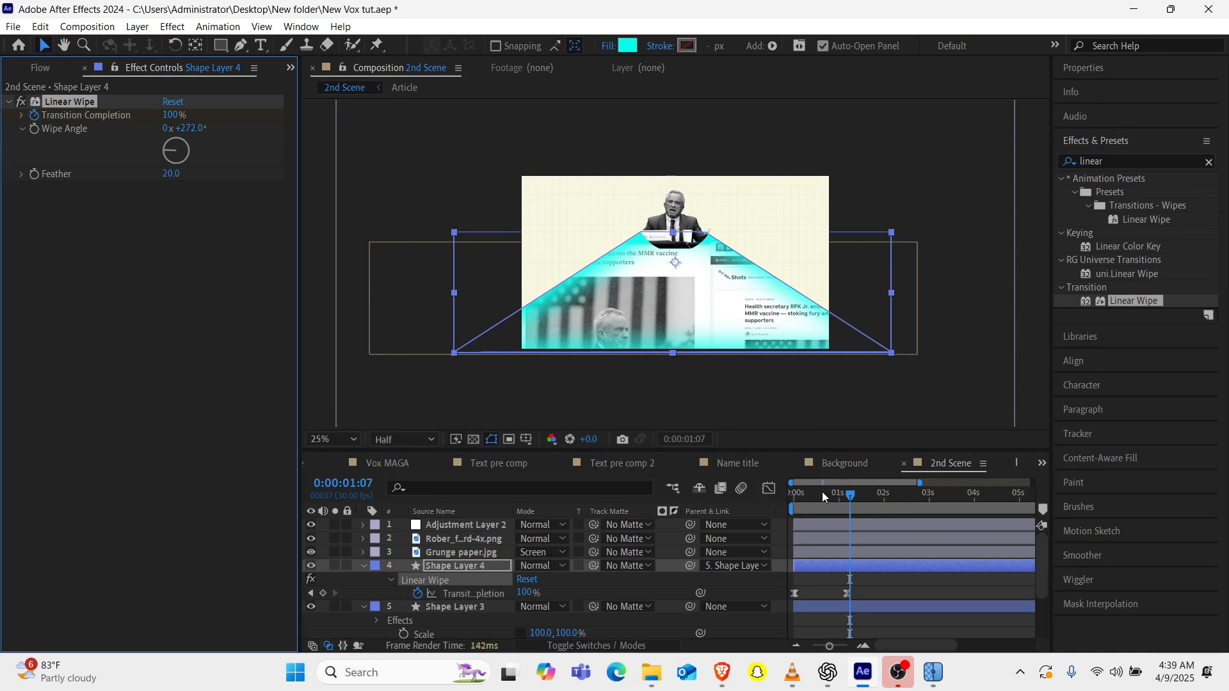
Trim the start of the Article layer to 0:00:00:24 and play back 2nd Scene.
left_click_drag(823, 496, 831, 493)
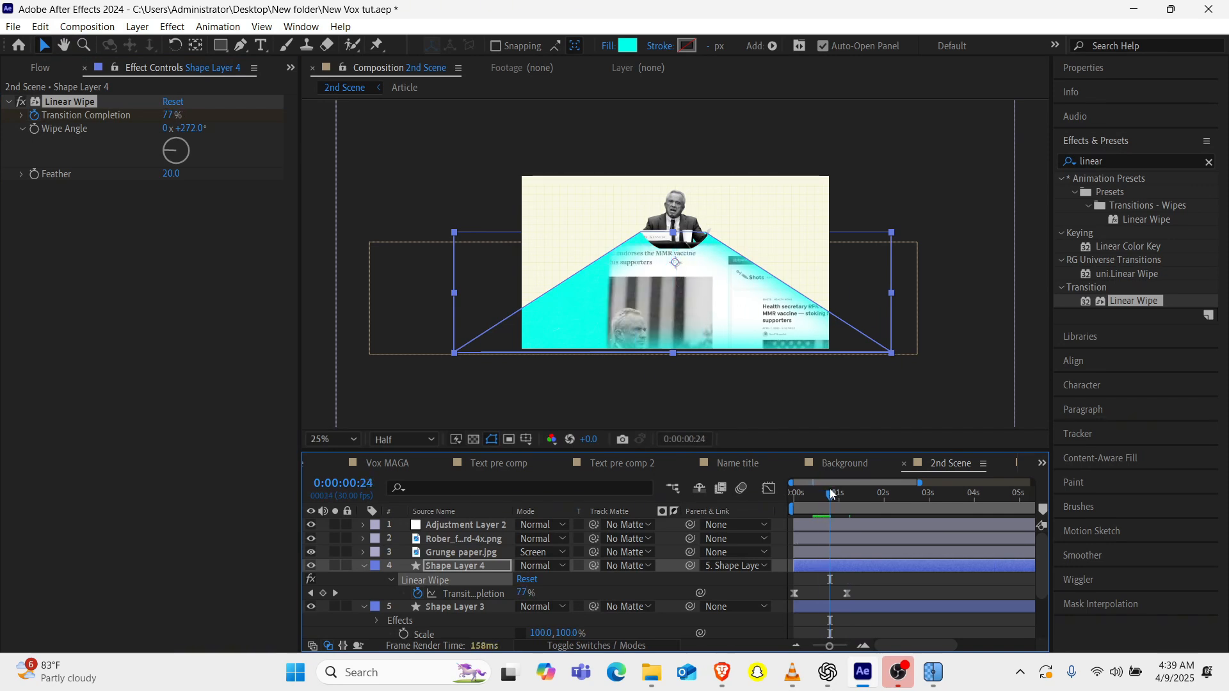
scroll(878, 587, "down", 3)
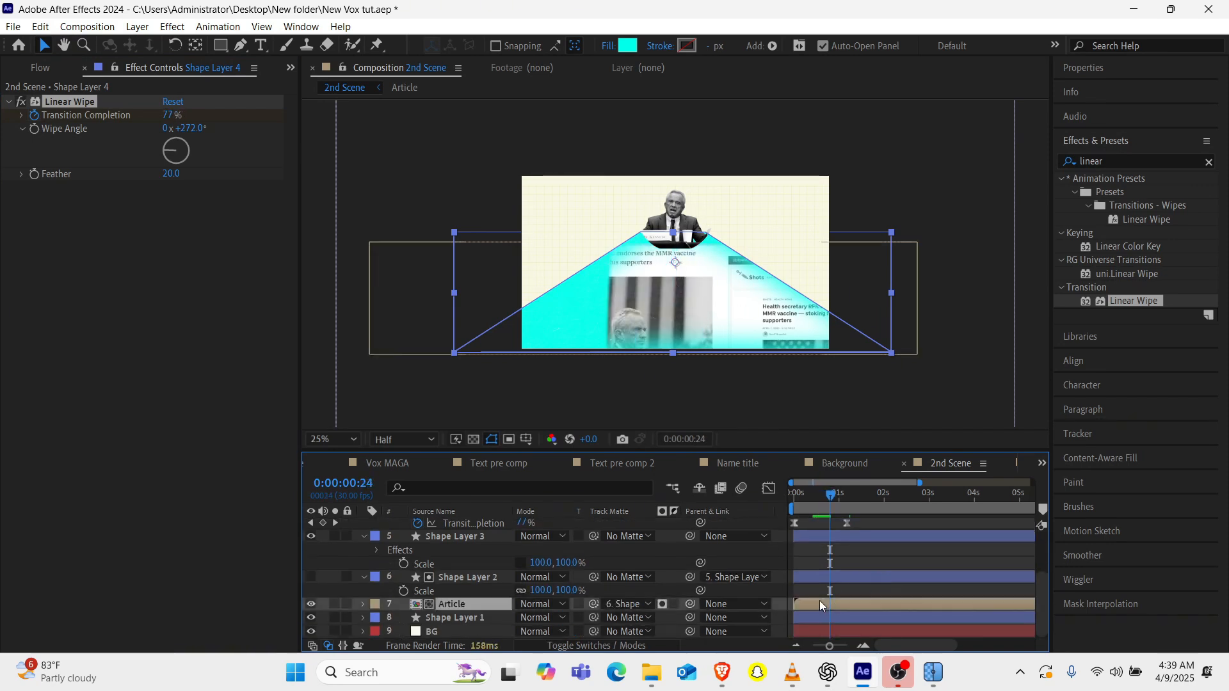
left_click(820, 605)
key("alt+bracketleft")
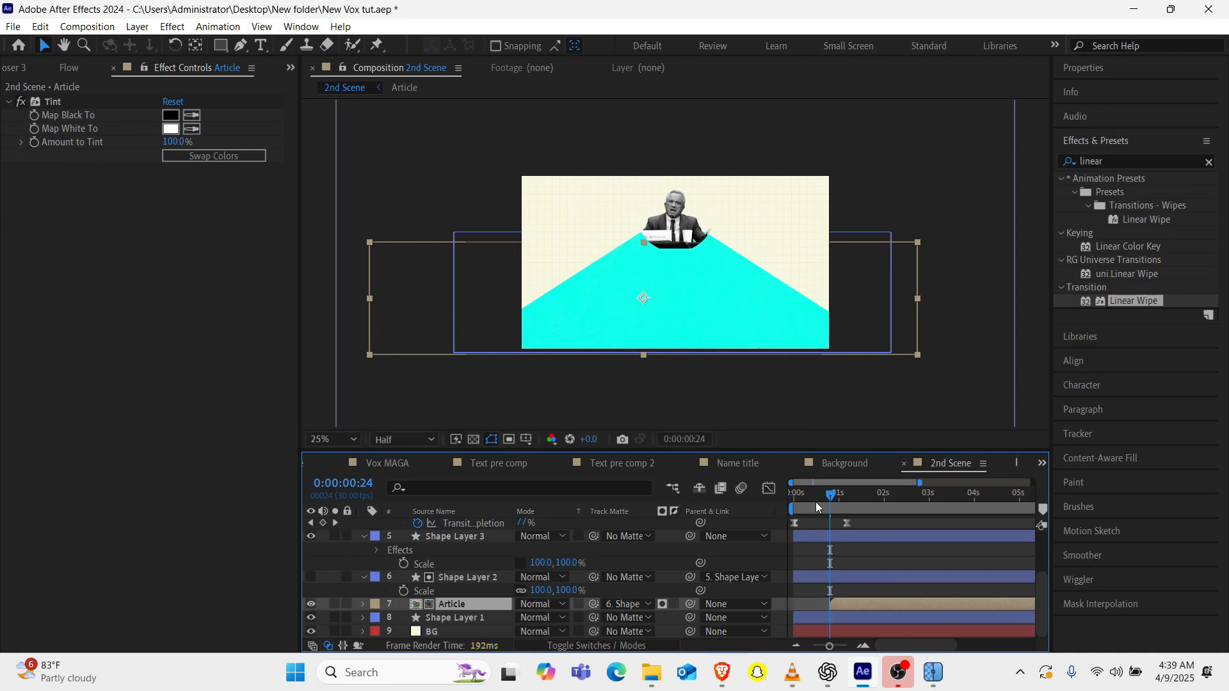
key("space")
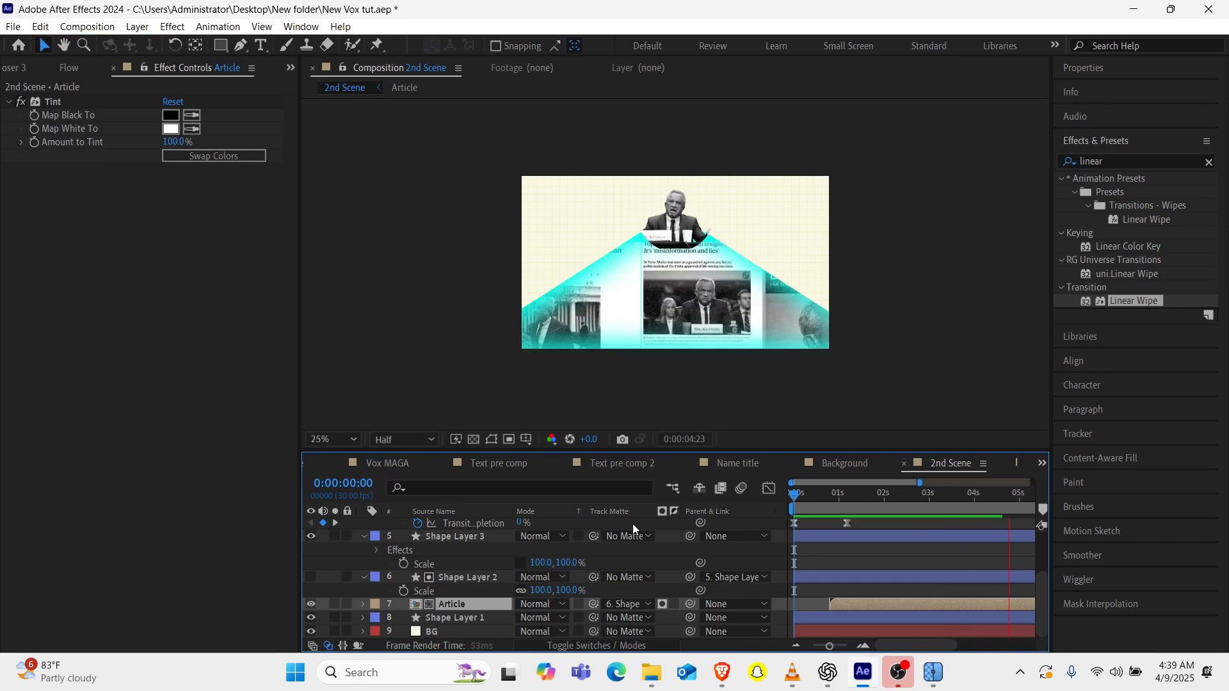
key("space")
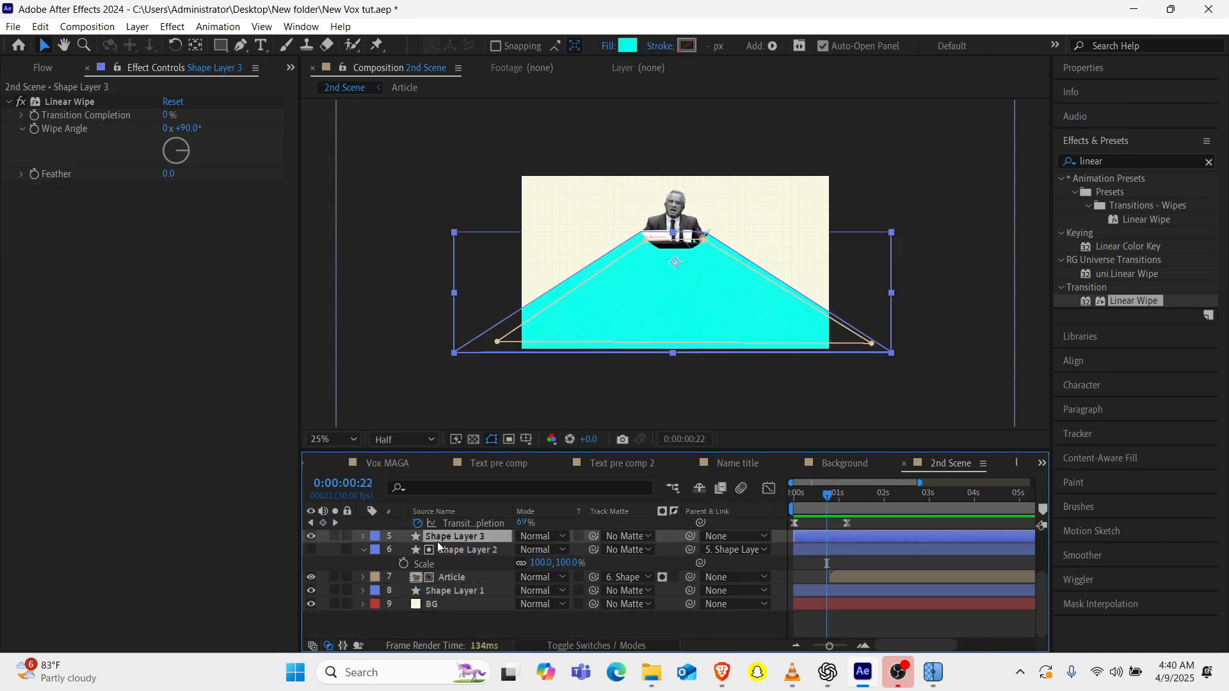
Set the Linear Wipe feather on Shape Layer 4 to 0 and play back 2nd Scene from the start.
left_click(363, 551)
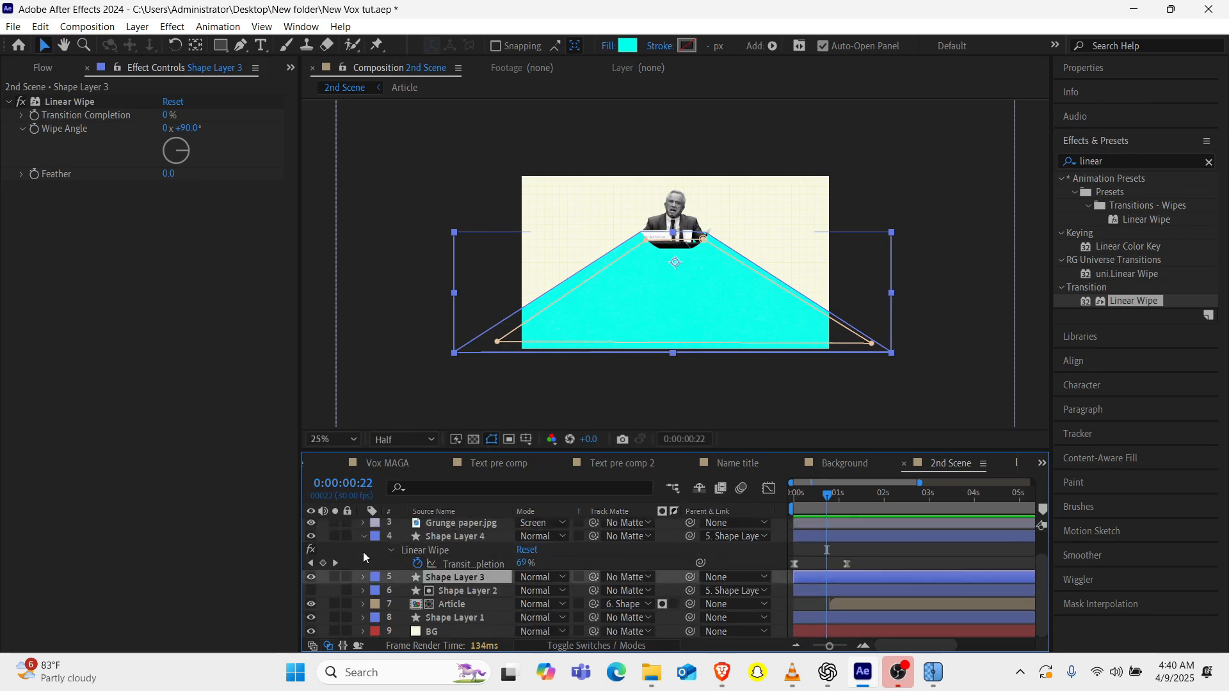
left_click(457, 538)
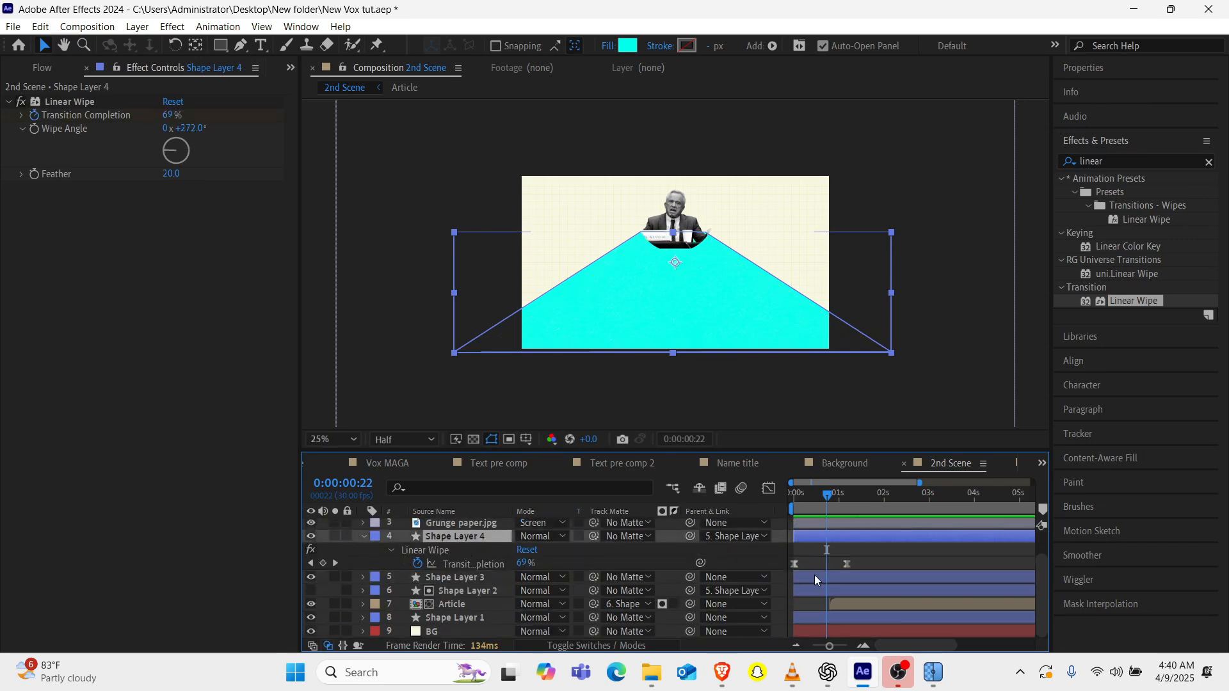
left_click_drag(828, 499, 834, 498)
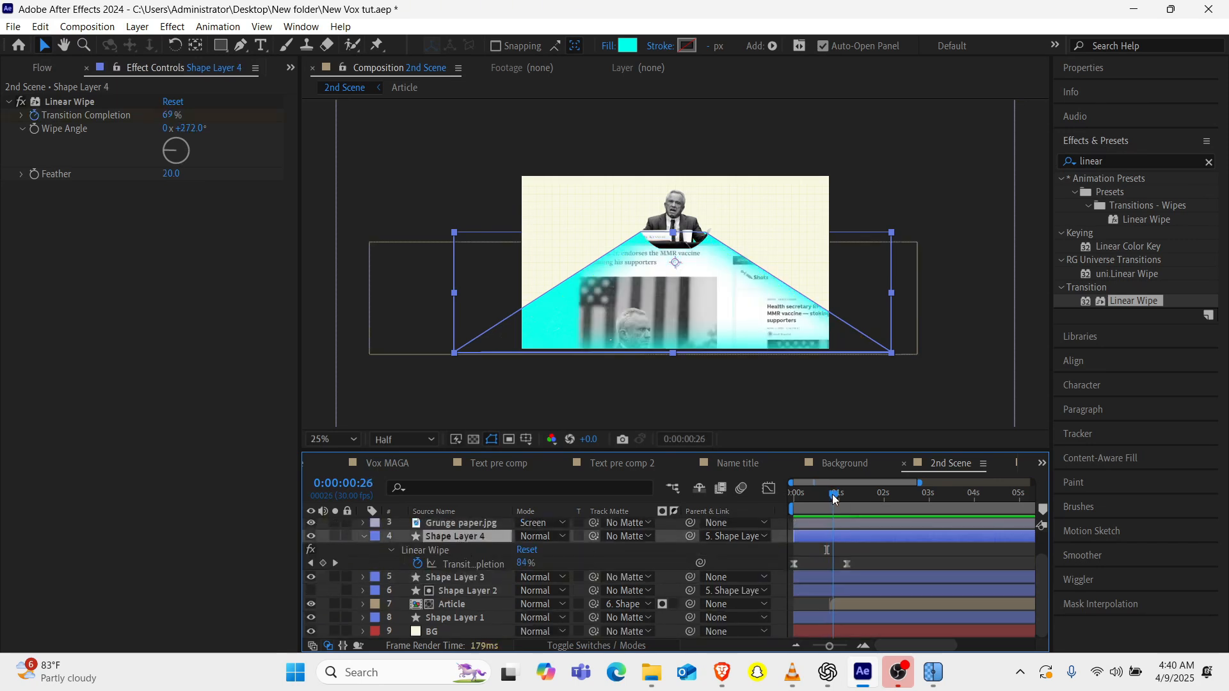
left_click(171, 174)
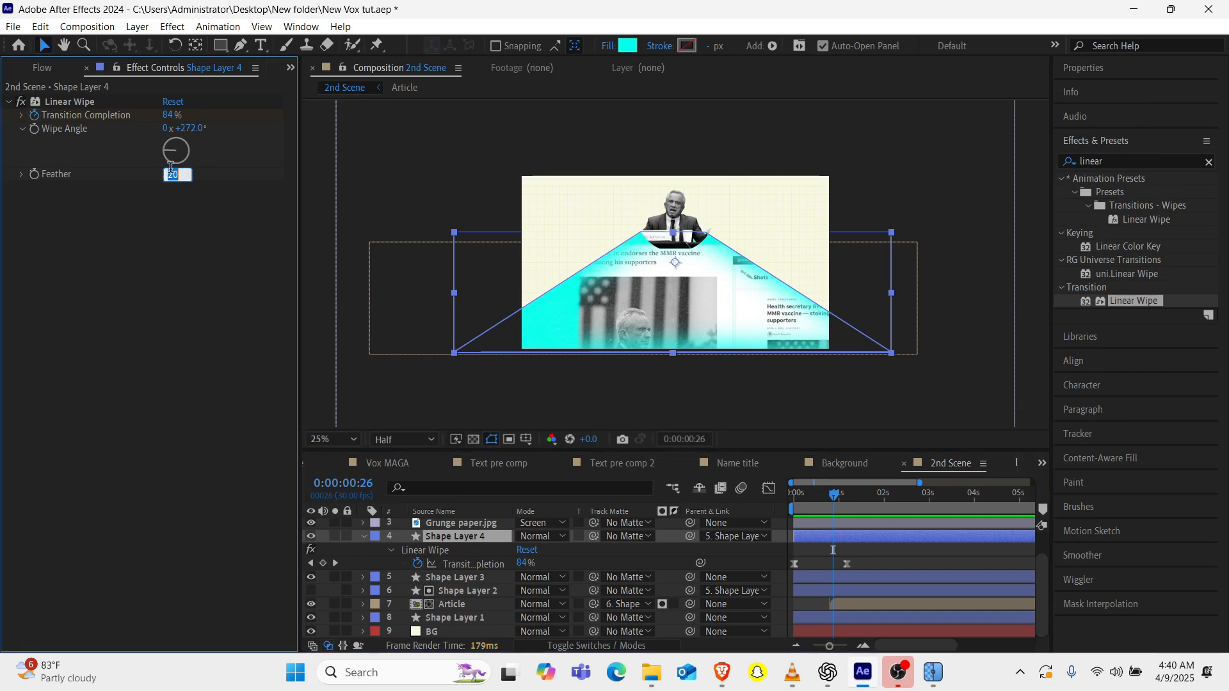
type("0")
key("Return")
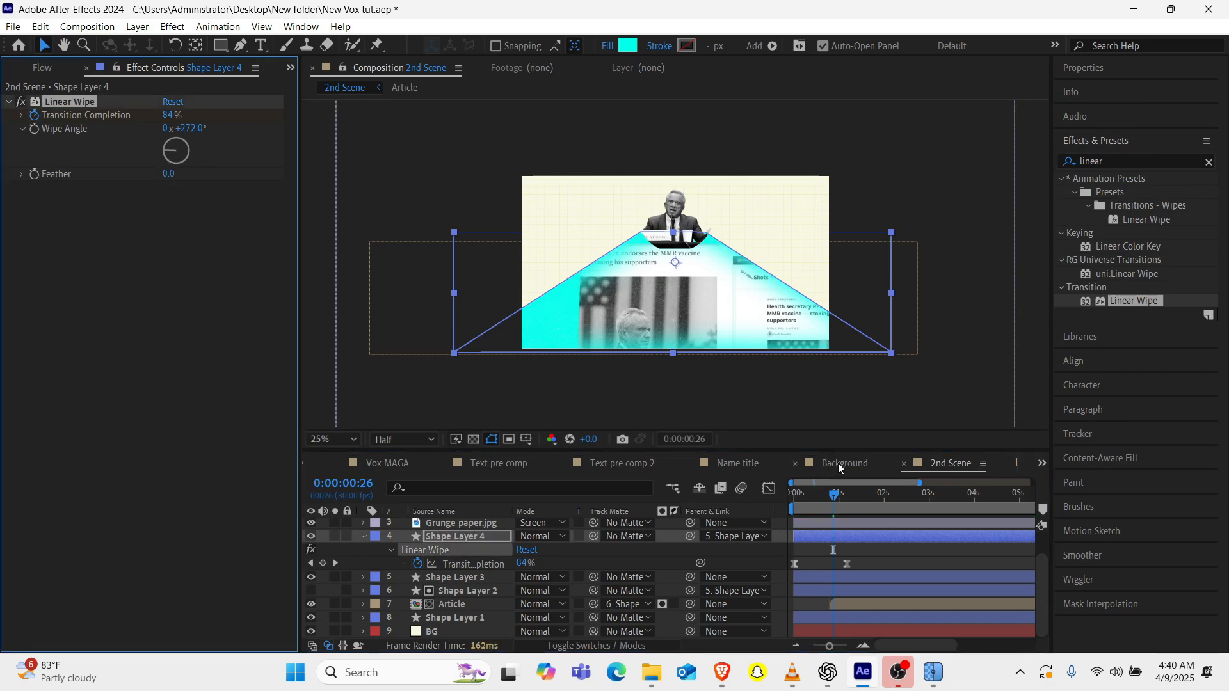
mouse_move(817, 498)
left_mouse_down()
mouse_move(774, 499)
mouse_move(827, 493)
left_mouse_up()
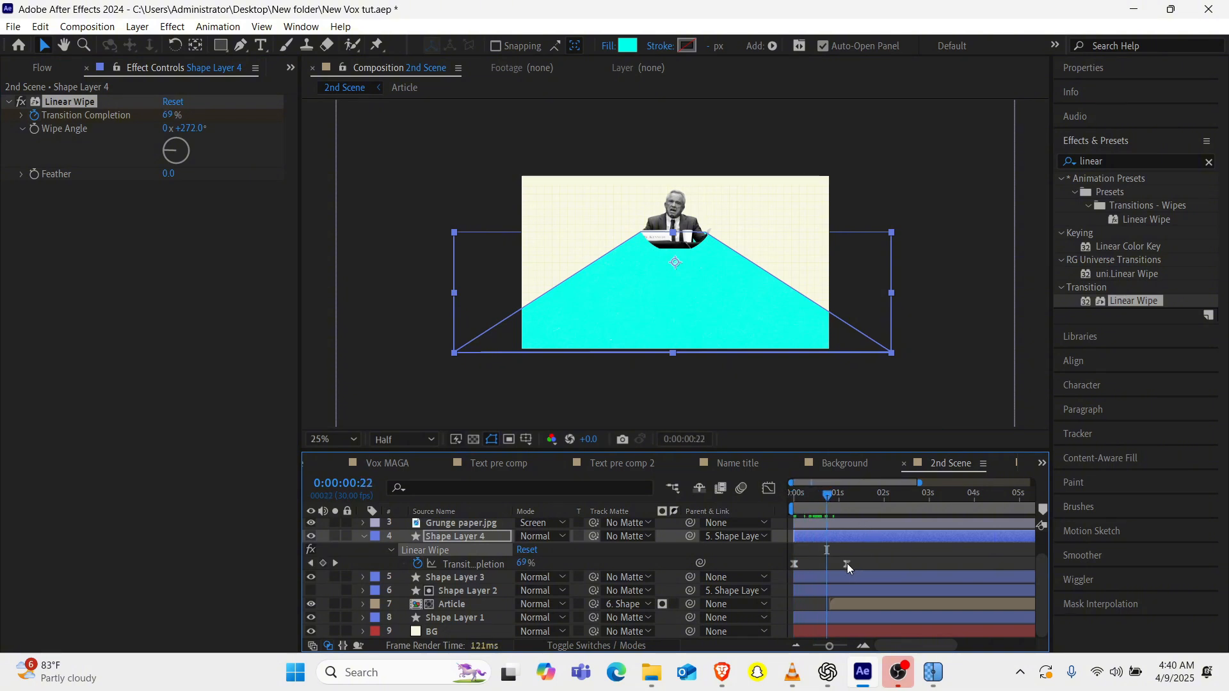
left_click(799, 494)
left_click_drag(765, 500, 726, 505)
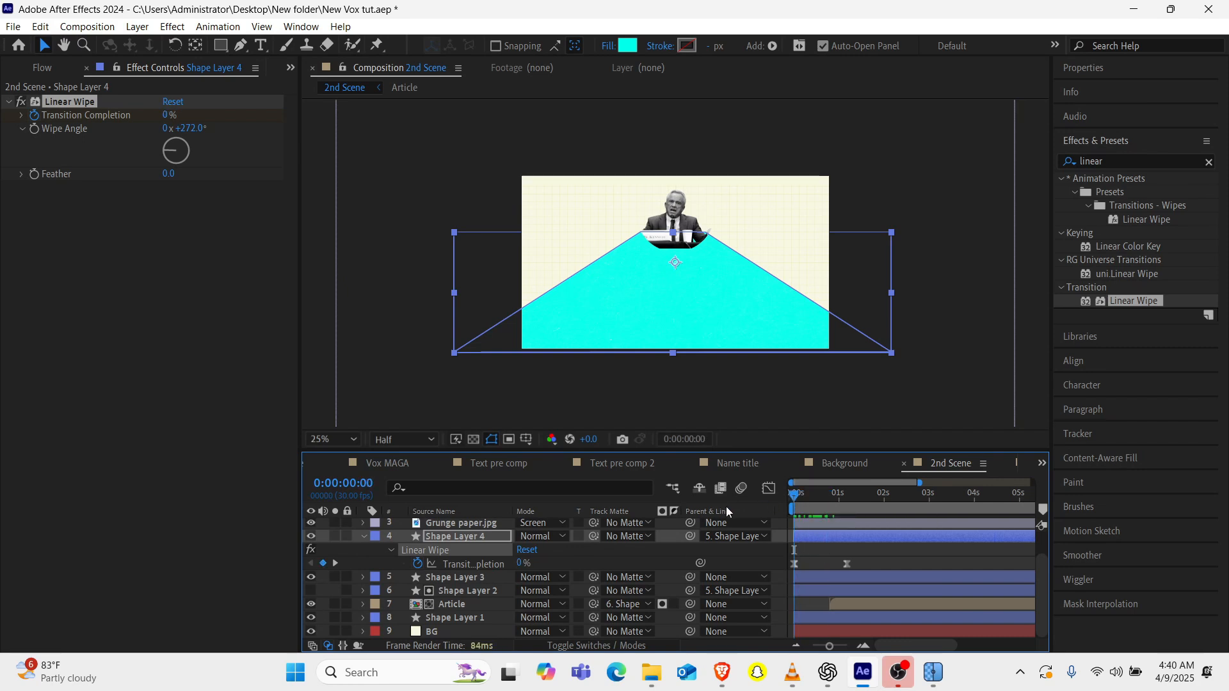
key("space")
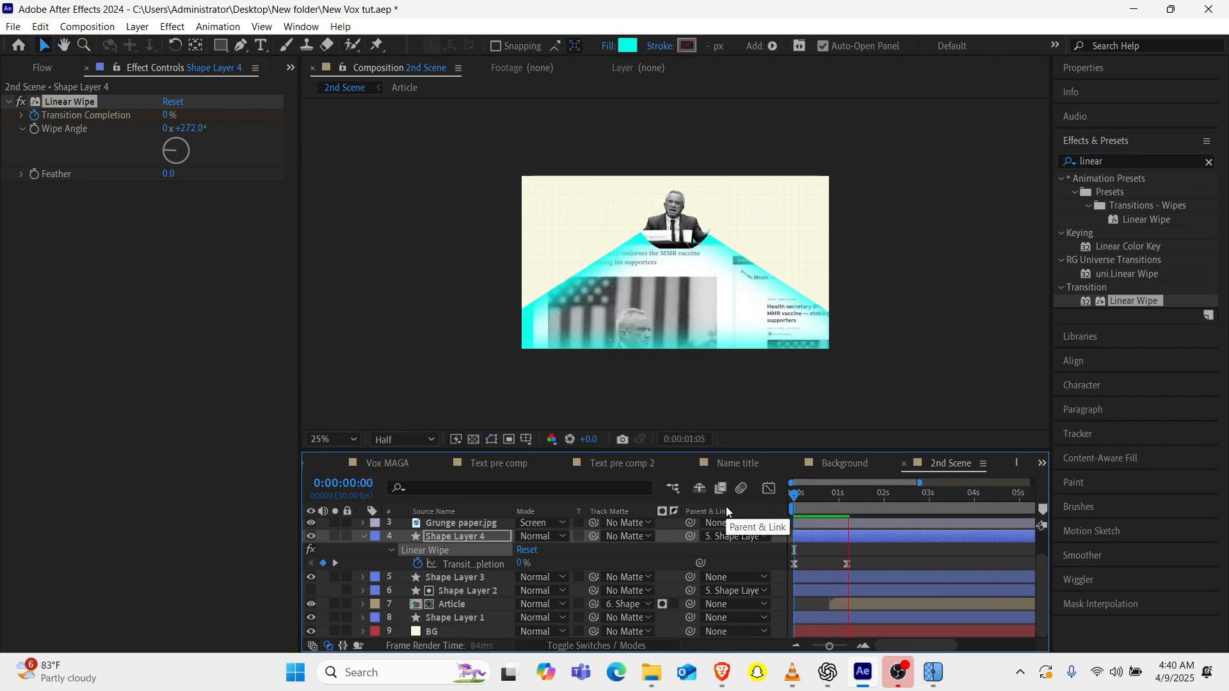
key("space")
left_click(822, 503)
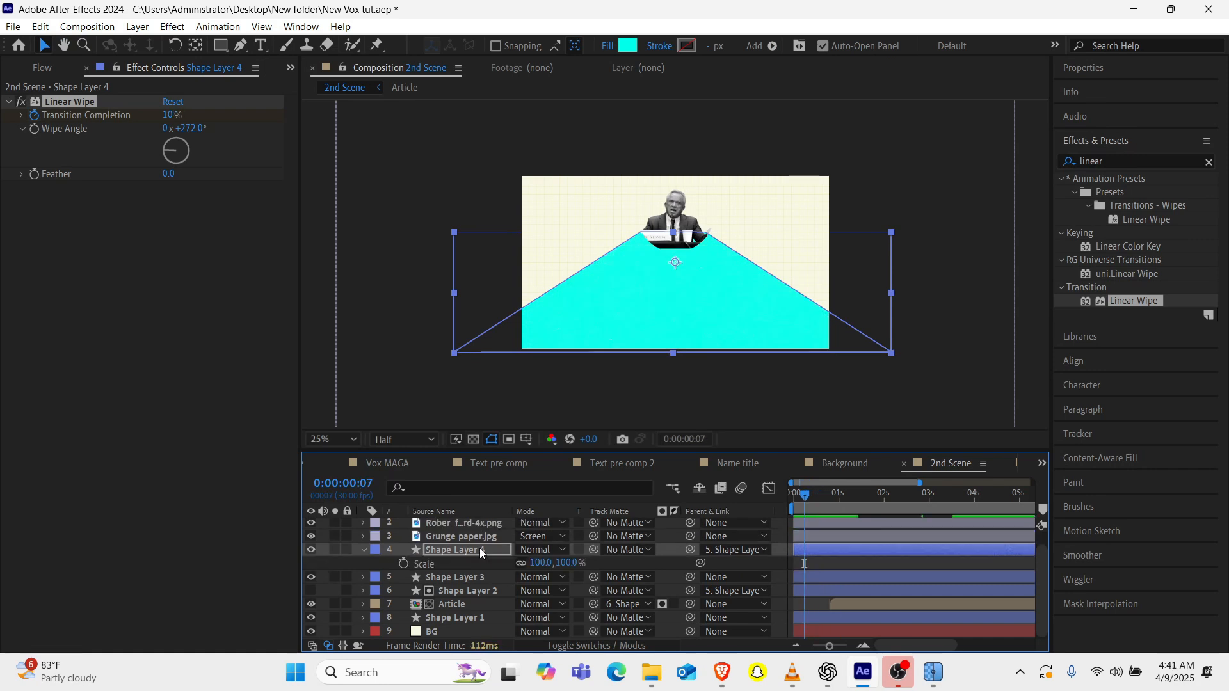
Shift both Transition Completion keyframes of Shape Layer 4 forward in time by about six frames and preview the wipe.
left_click(479, 549)
key("u")
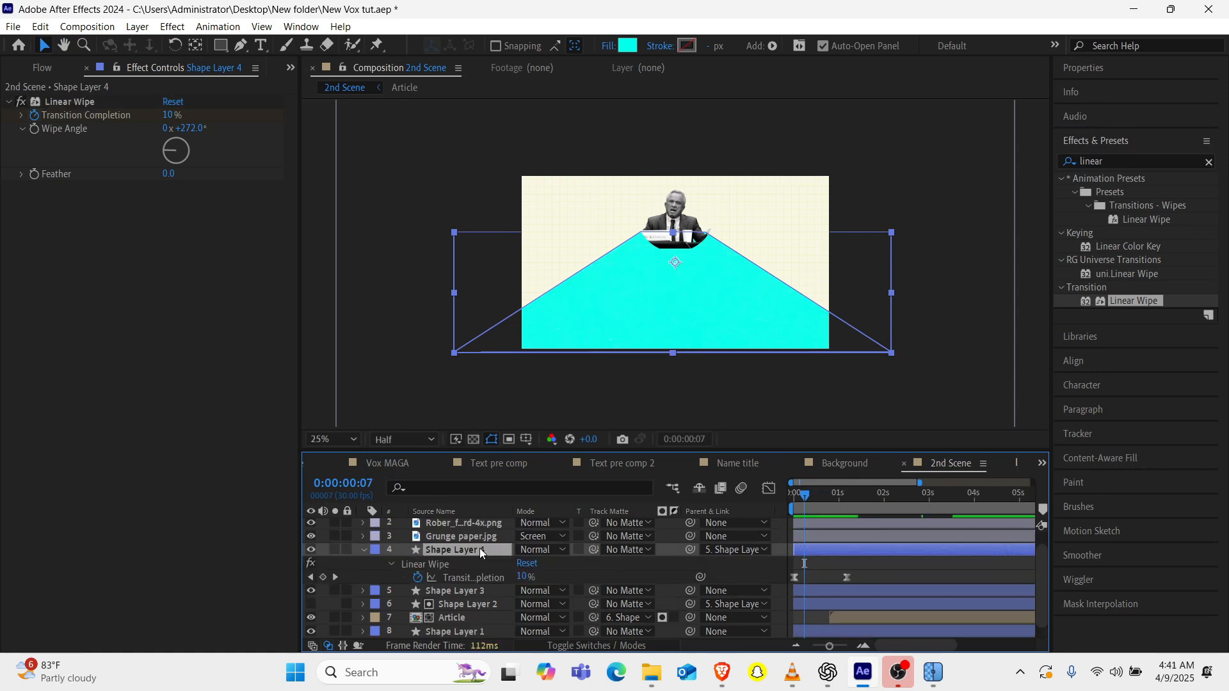
left_click(312, 578)
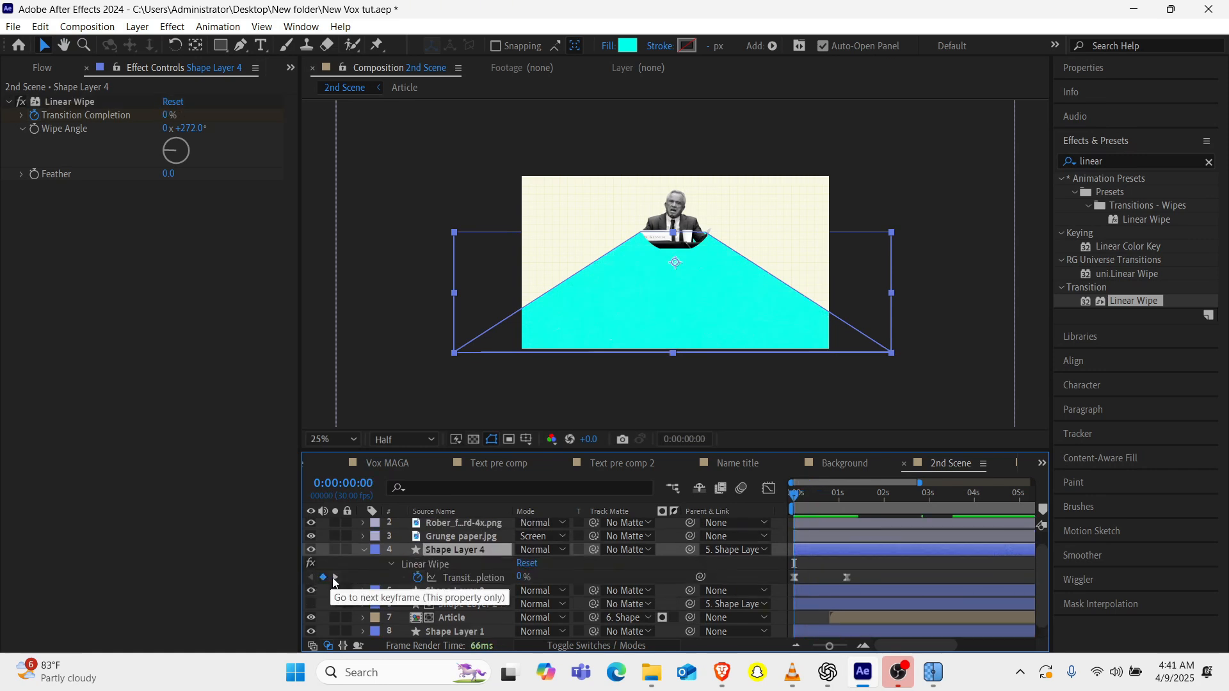
left_click(334, 580)
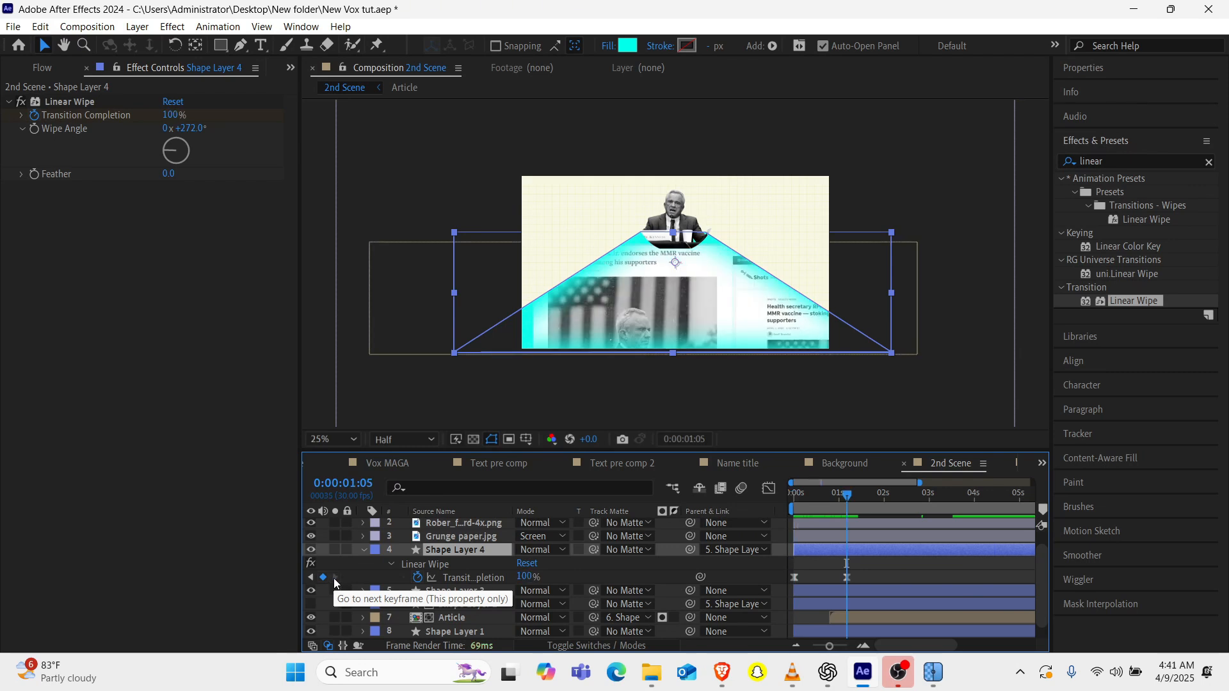
left_click_drag(861, 577, 803, 582)
mouse_move(809, 505)
left_mouse_down()
mouse_move(793, 511)
mouse_move(818, 508)
left_mouse_up()
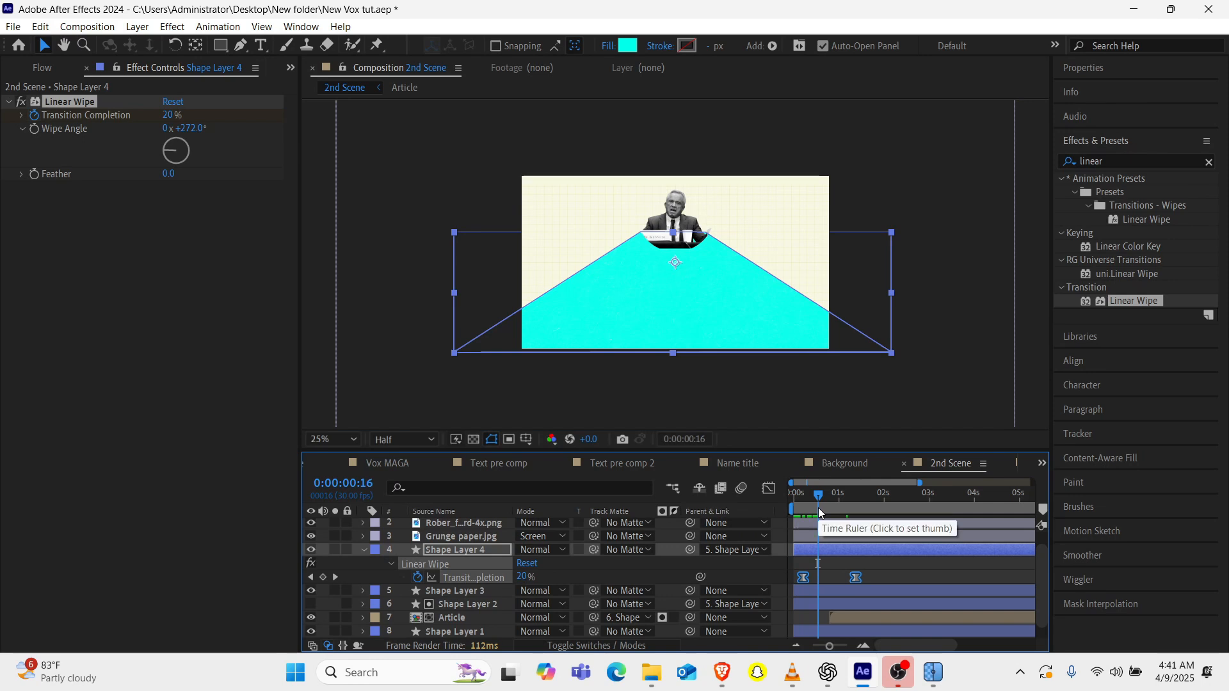
left_click(830, 505)
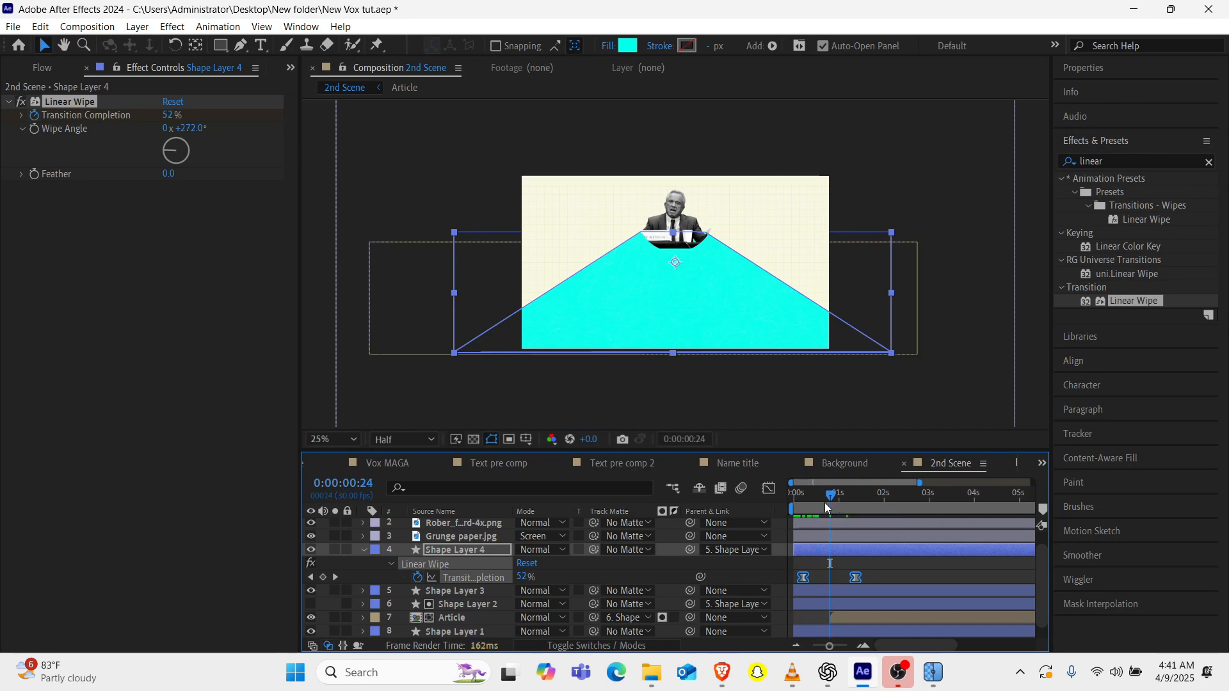
left_click(824, 503)
key("space")
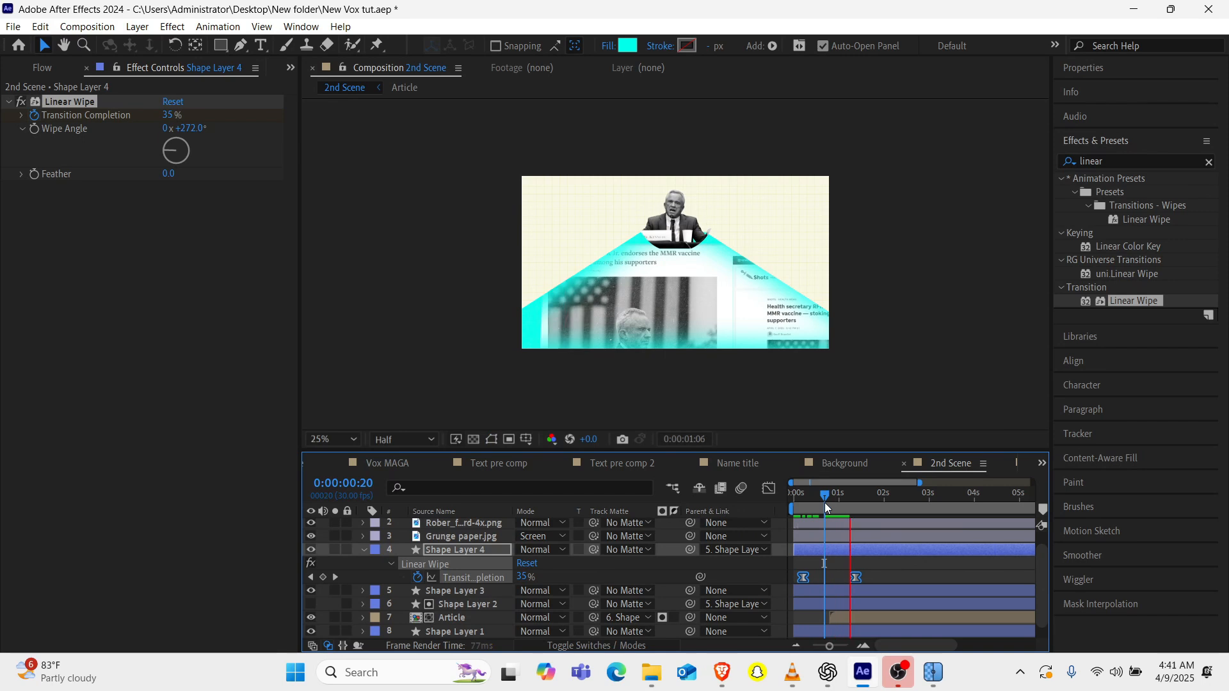
key("space")
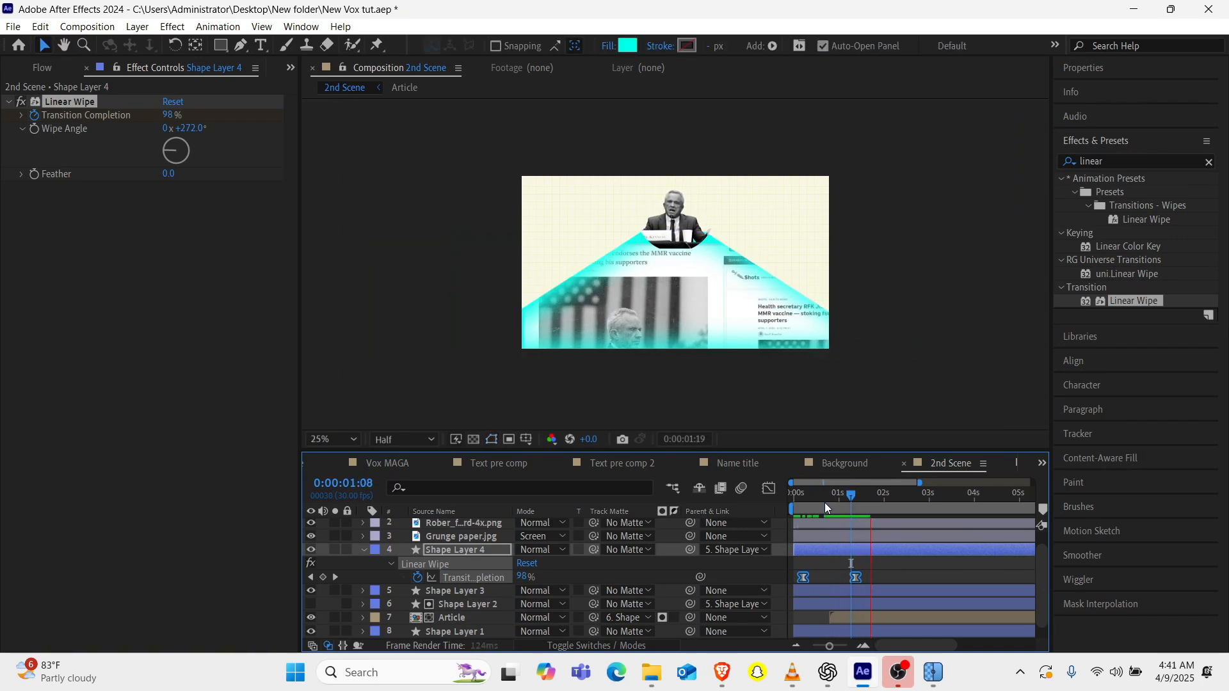